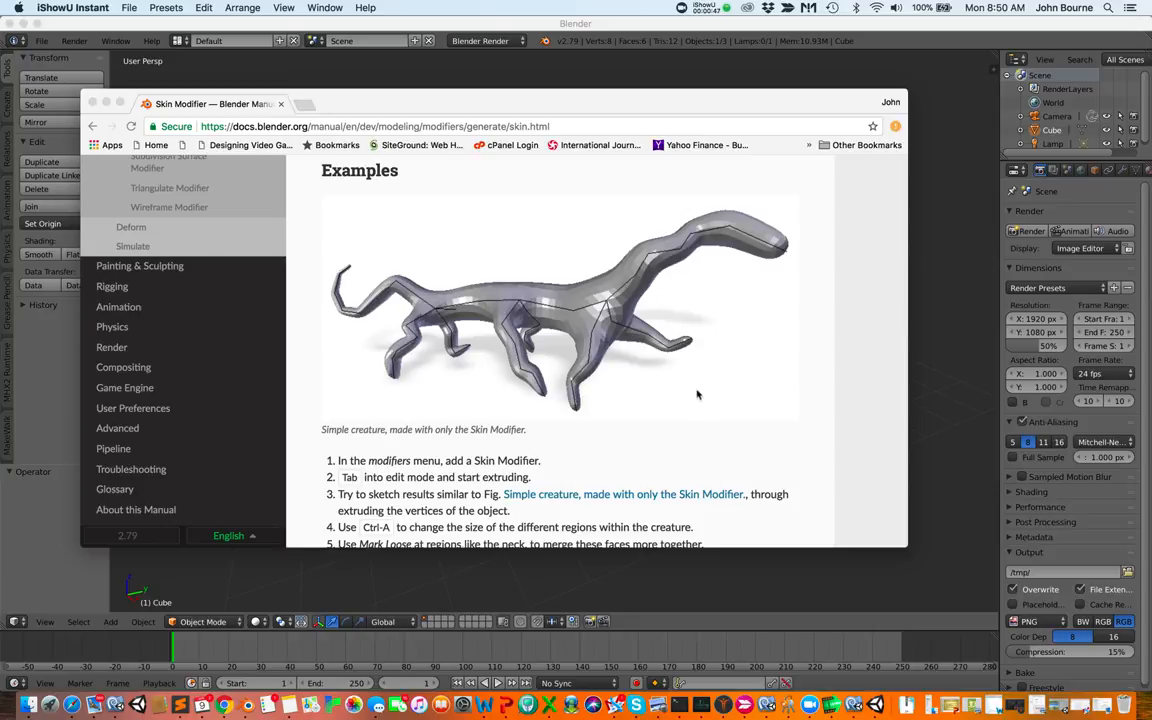
- Read the manual's Skin Modifier page, covering its introduction, options, smoothing settings and the example creature
scroll(699, 380, "up", 8)
scroll(699, 366, "up", 10)
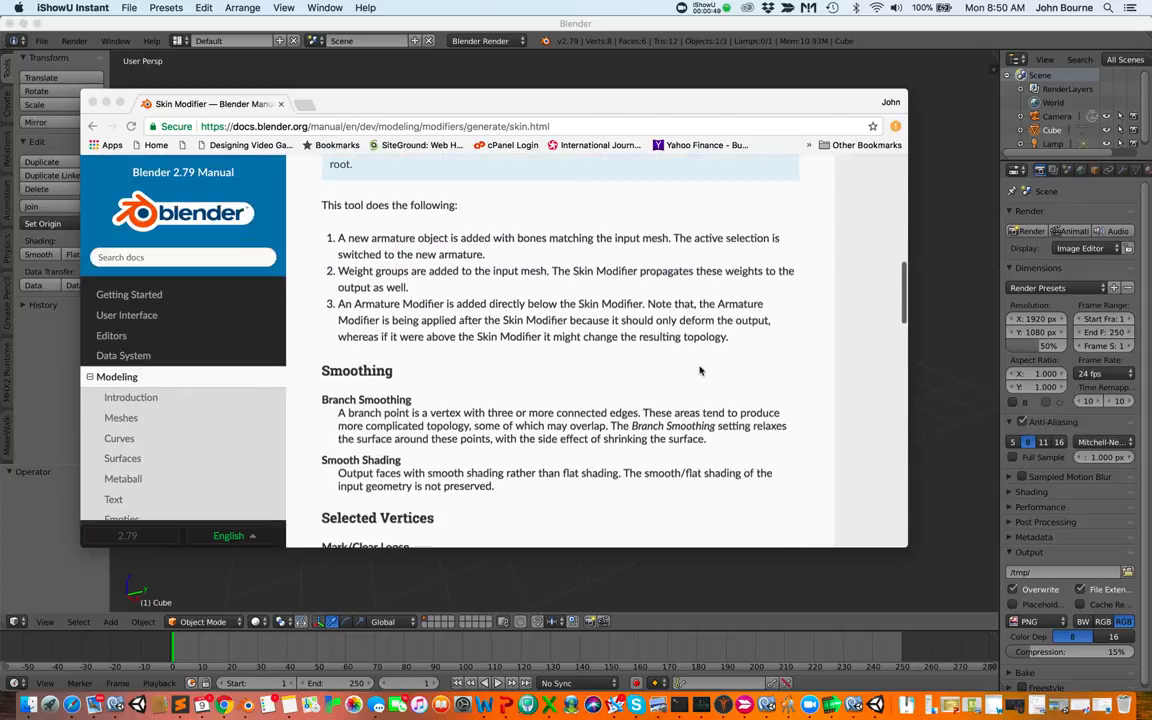
scroll(699, 370, "up", 4)
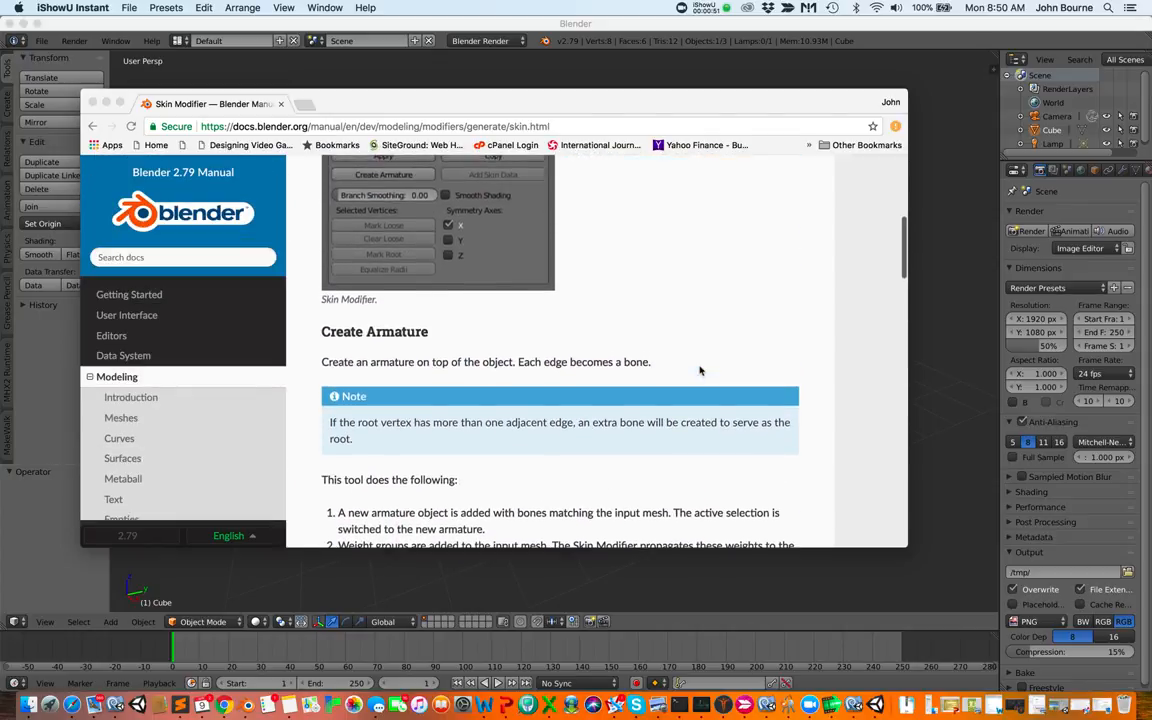
scroll(699, 370, "up", 8)
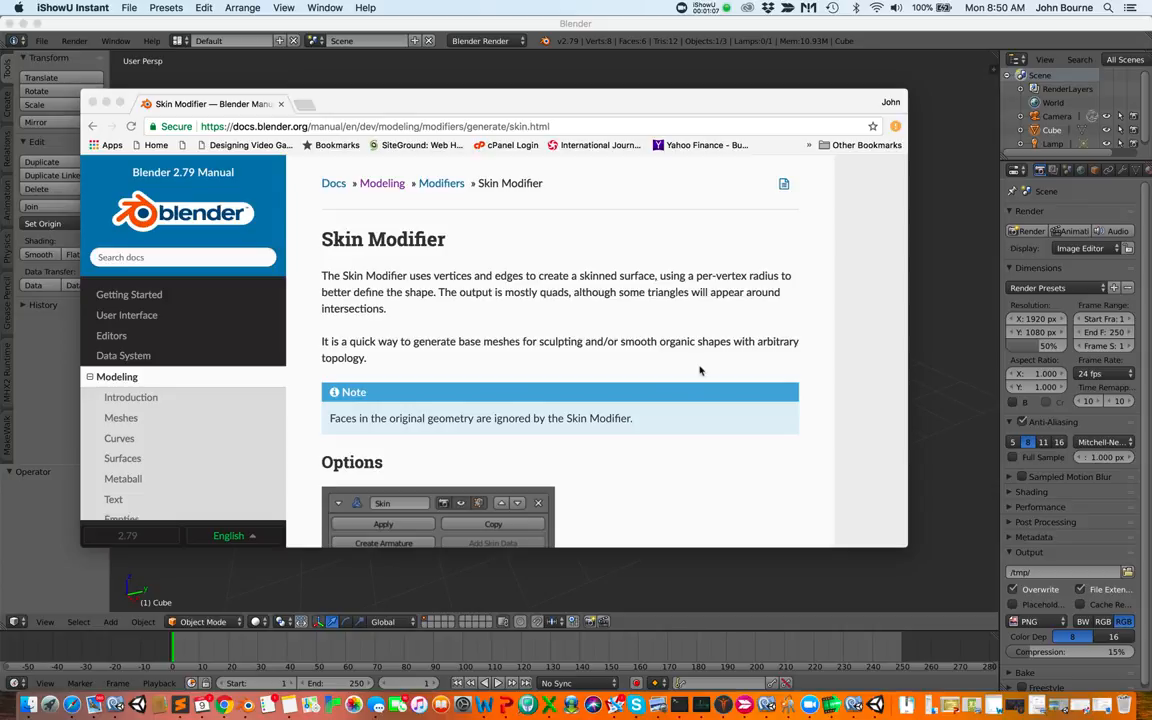
scroll(700, 371, "down", 2)
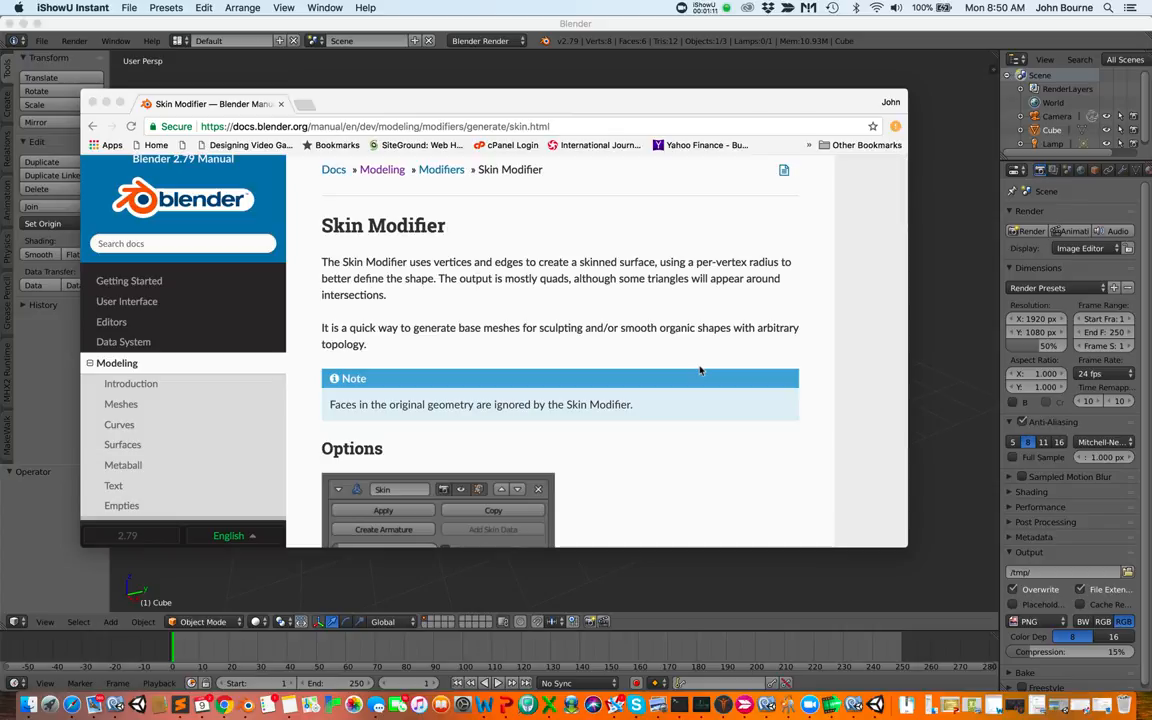
scroll(700, 371, "down", 5)
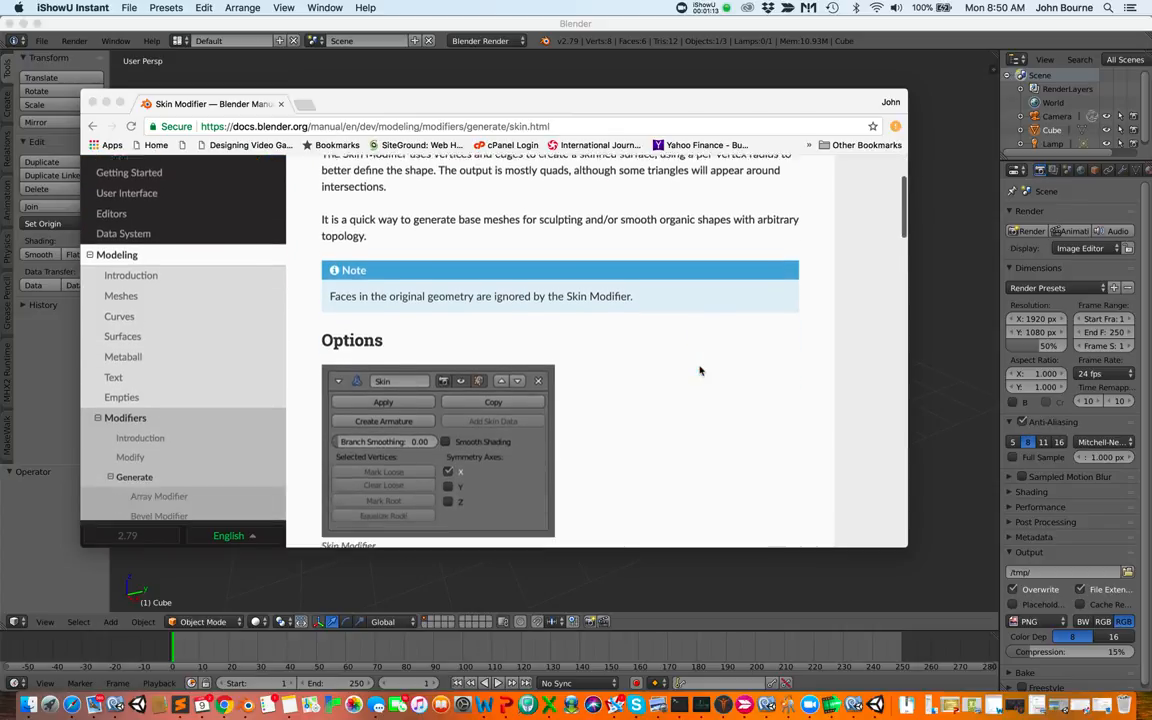
scroll(700, 371, "down", 5)
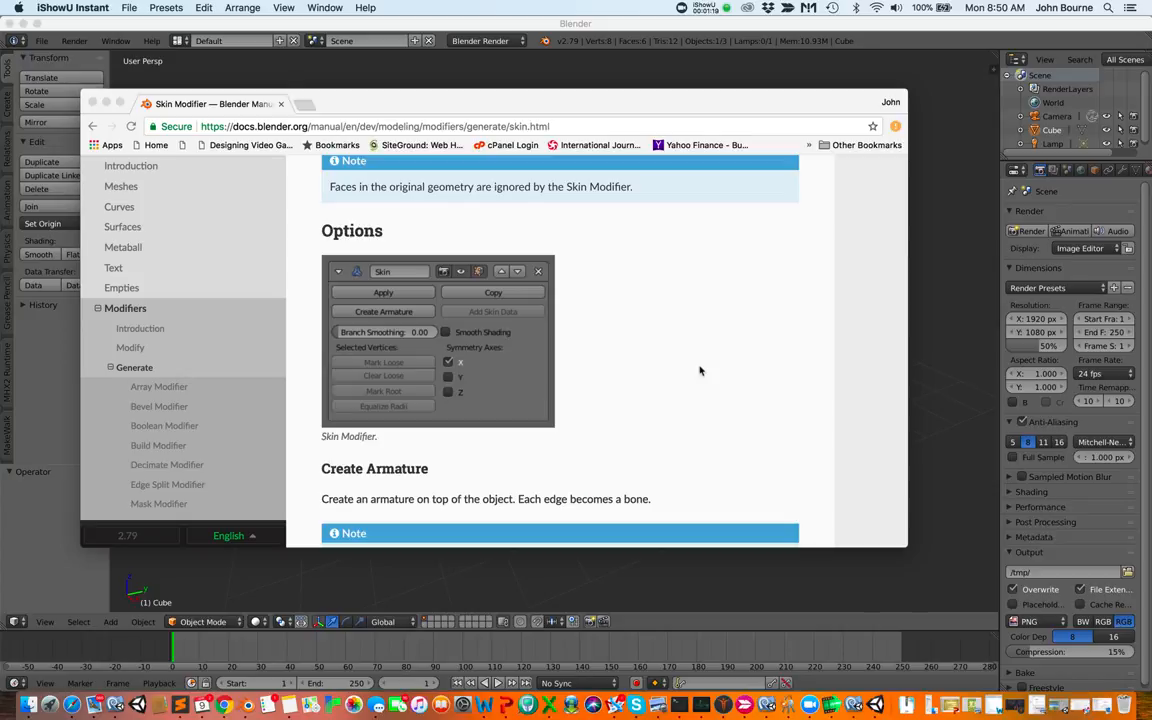
scroll(700, 371, "down", 20)
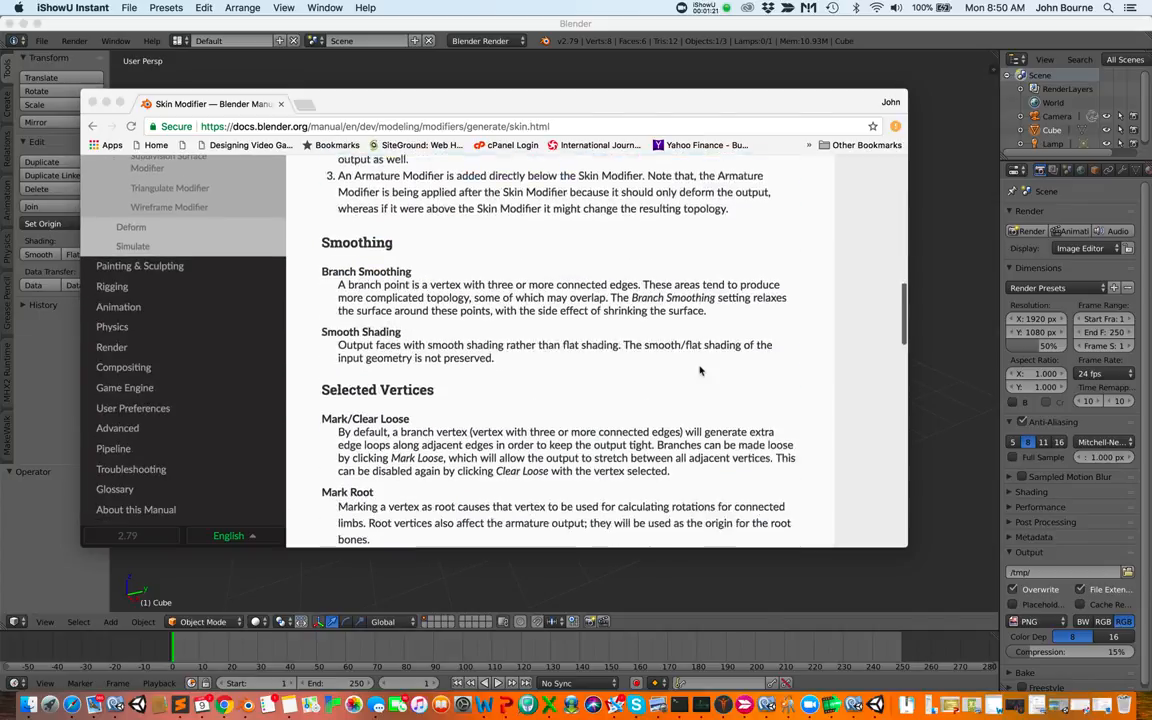
scroll(700, 371, "down", 5)
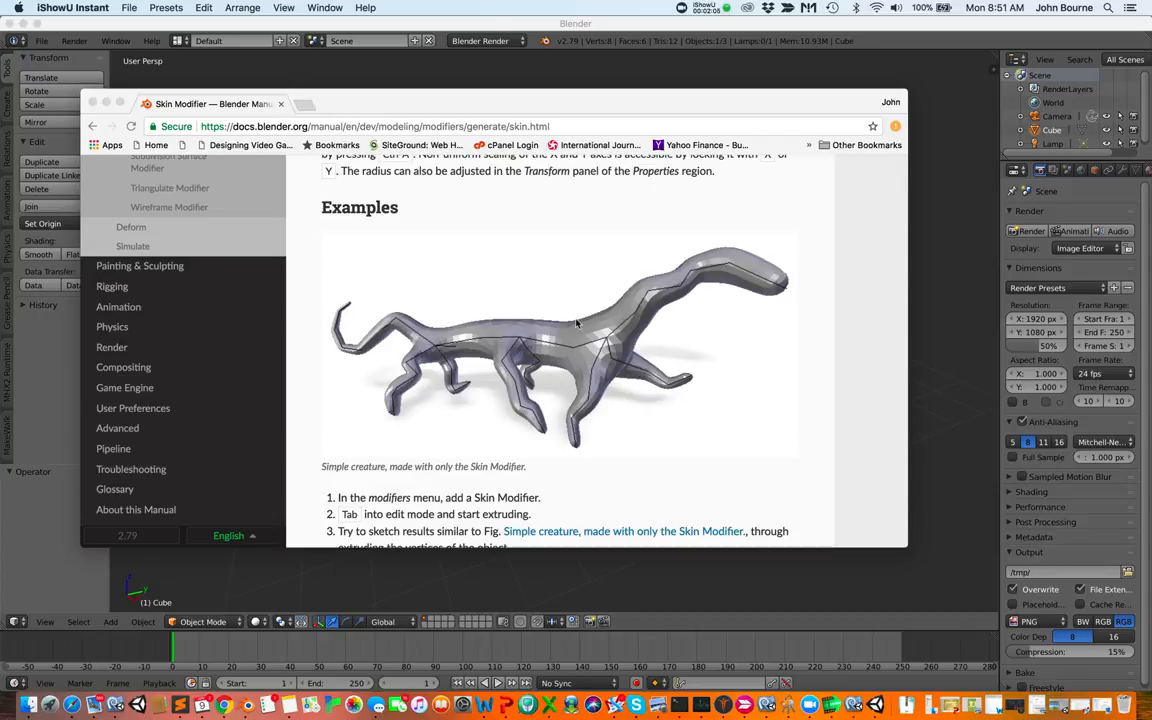
- Switch to Blender and delete the default cube from the scene
left_click(512, 584)
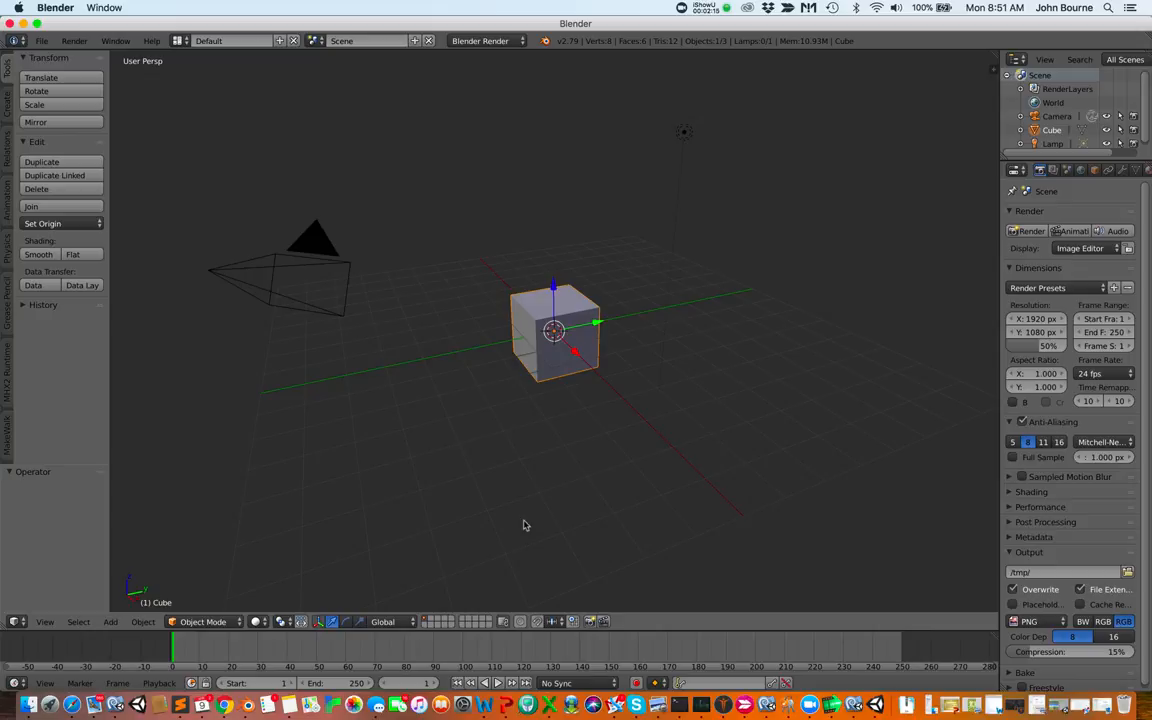
key("x")
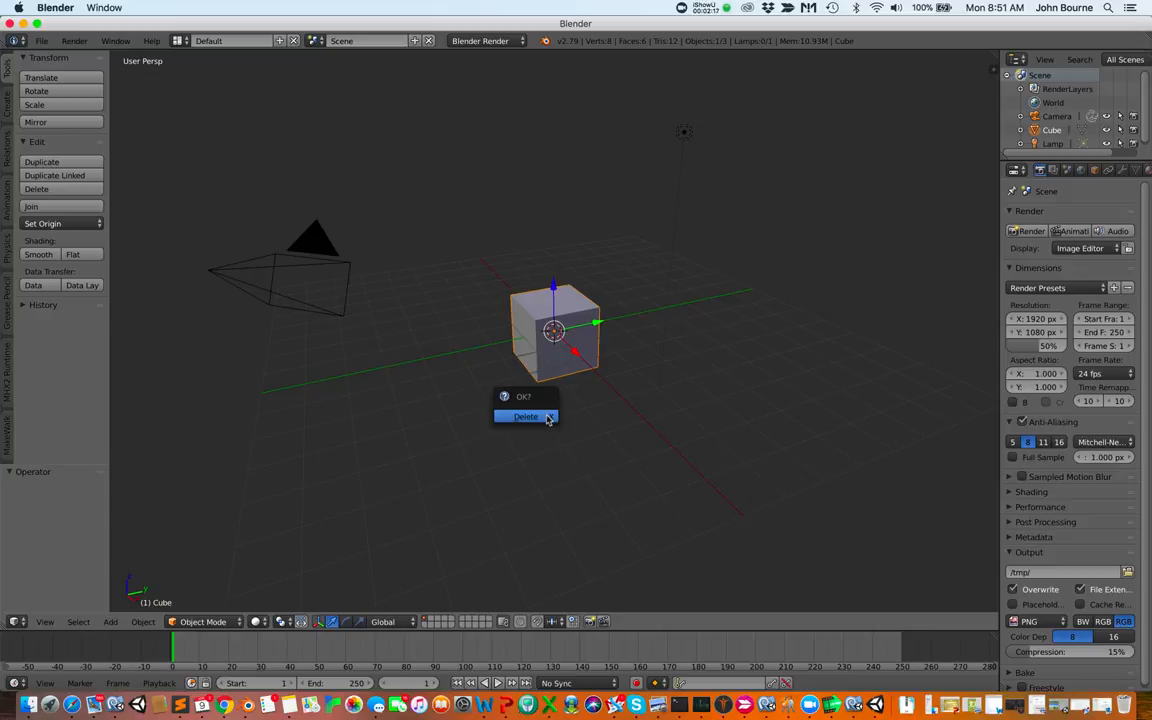
left_click(548, 415)
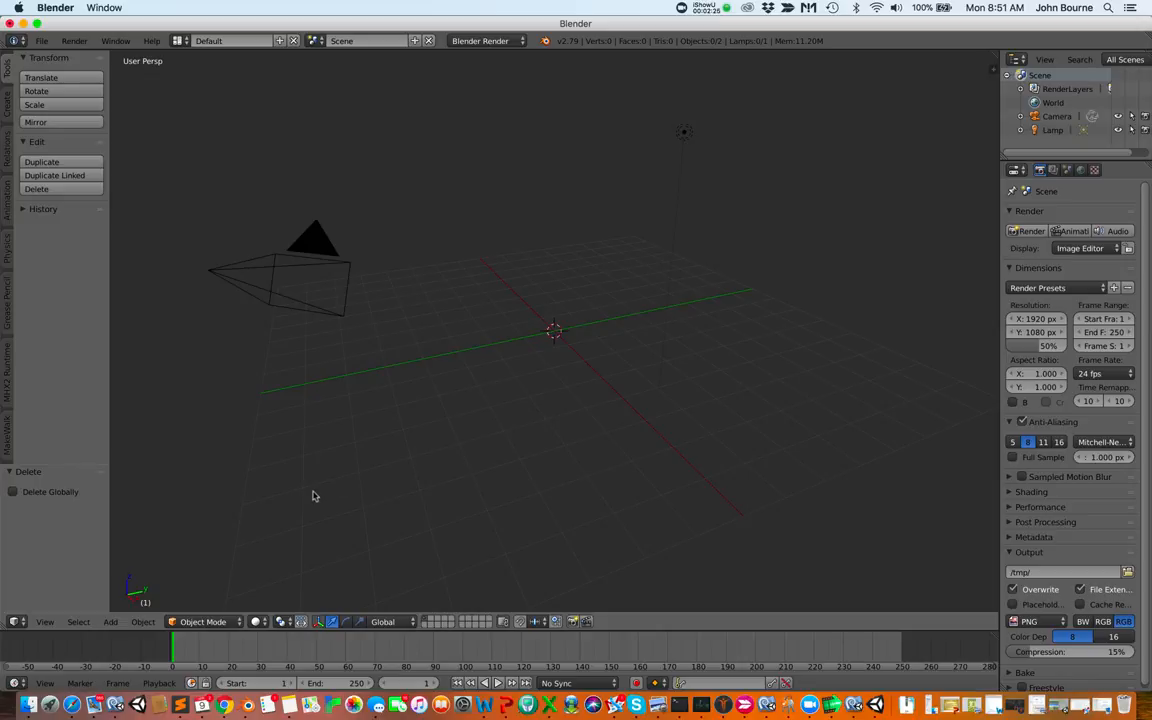
- Add a plane mesh with a radius of 1 at the scene's origin
left_click(115, 621)
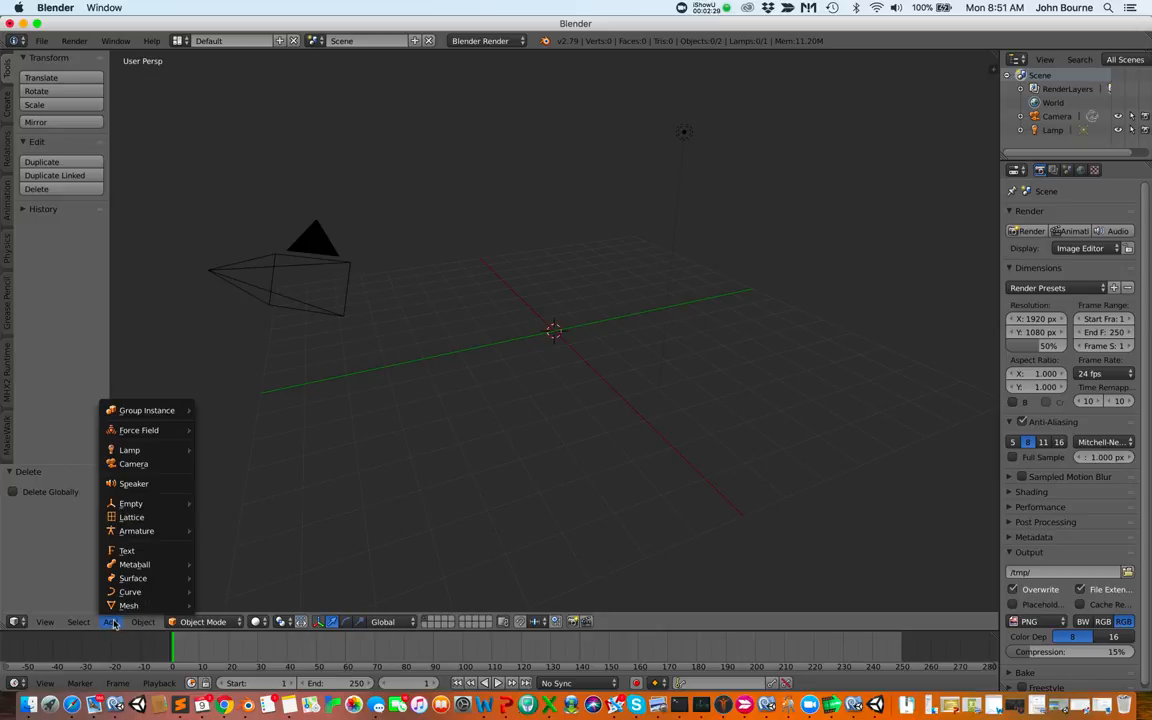
mouse_move(128, 605)
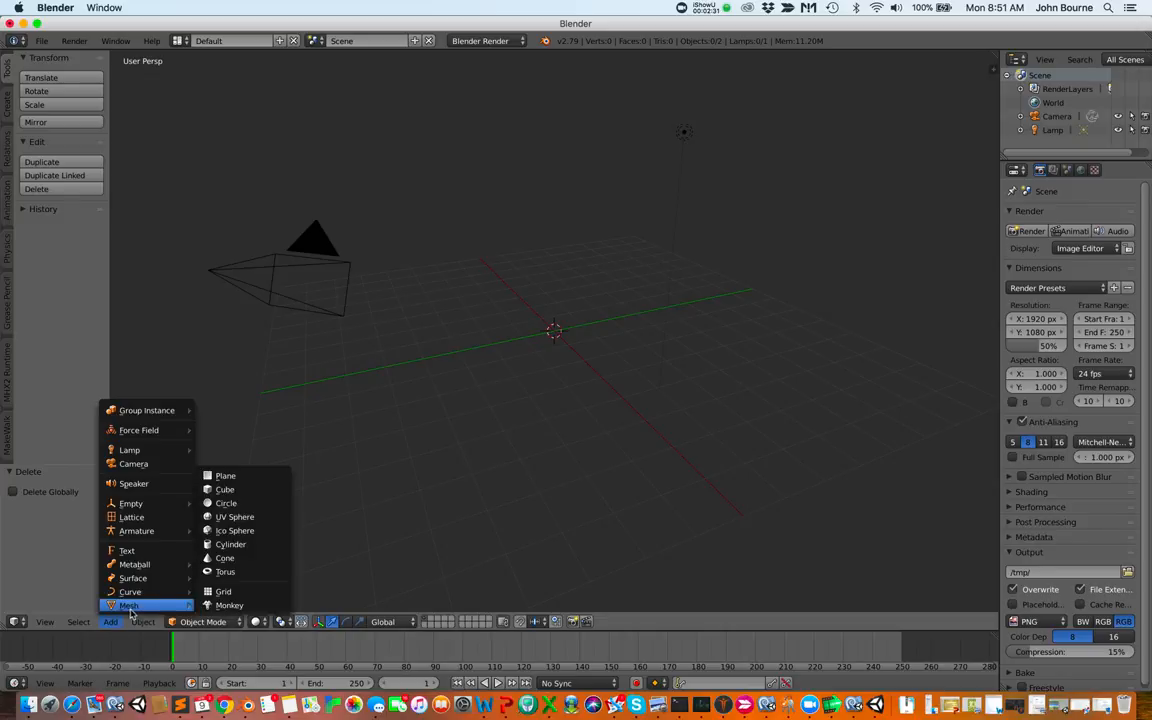
left_click(226, 476)
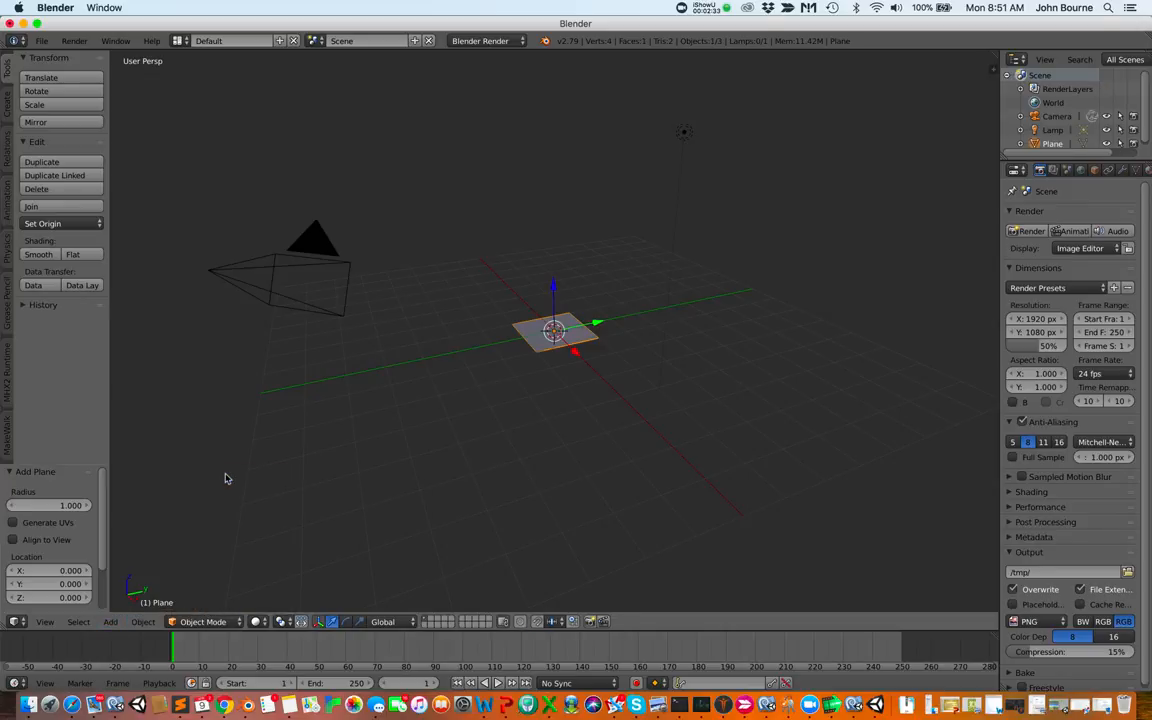
- Enter Edit Mode on the plane and merge its four vertices into a single vertex with At Center
scroll(531, 462, "up", 3)
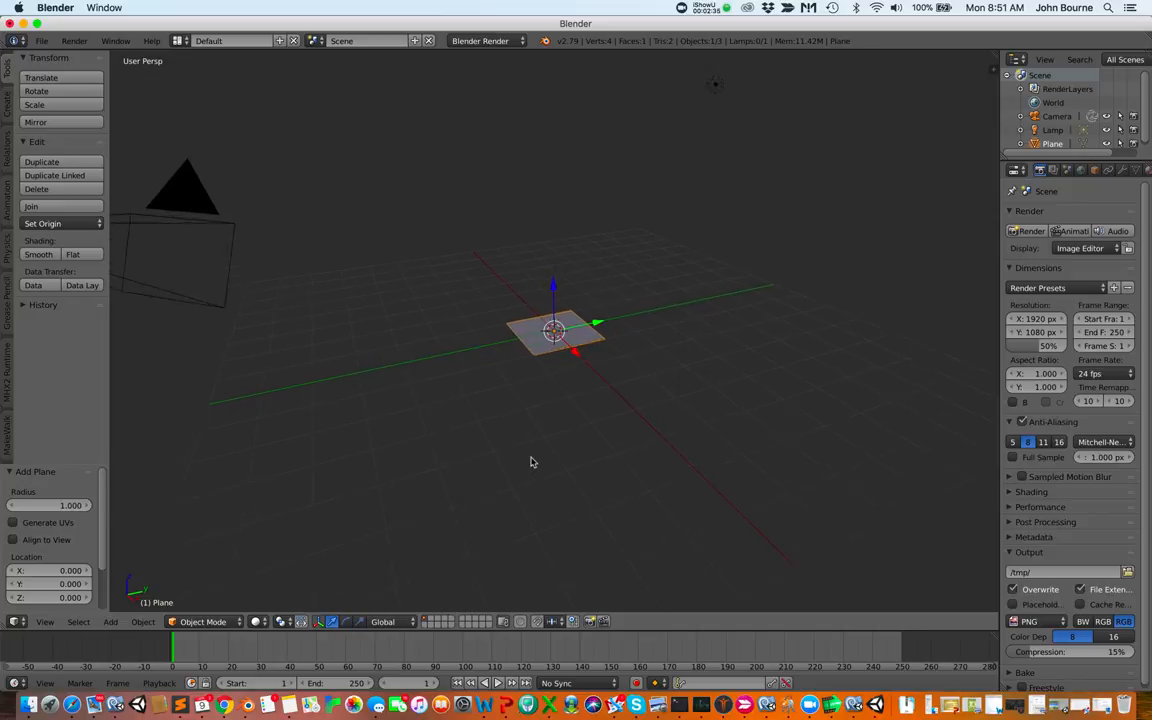
scroll(531, 462, "up", 3)
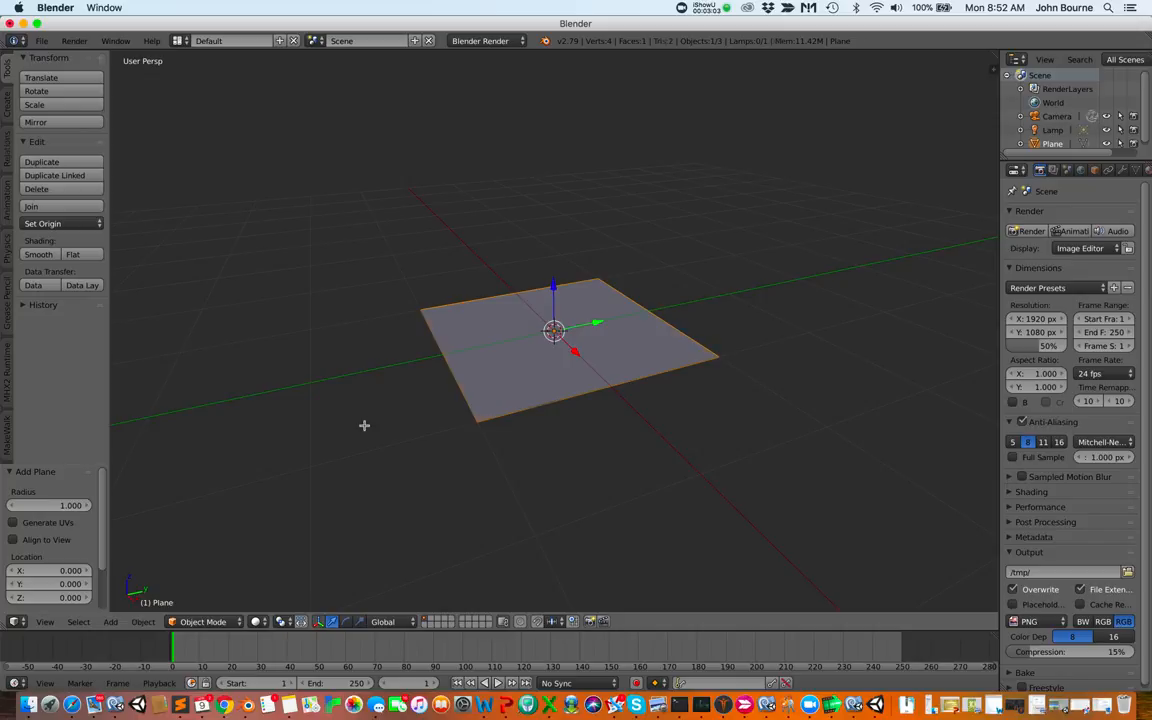
key("Tab")
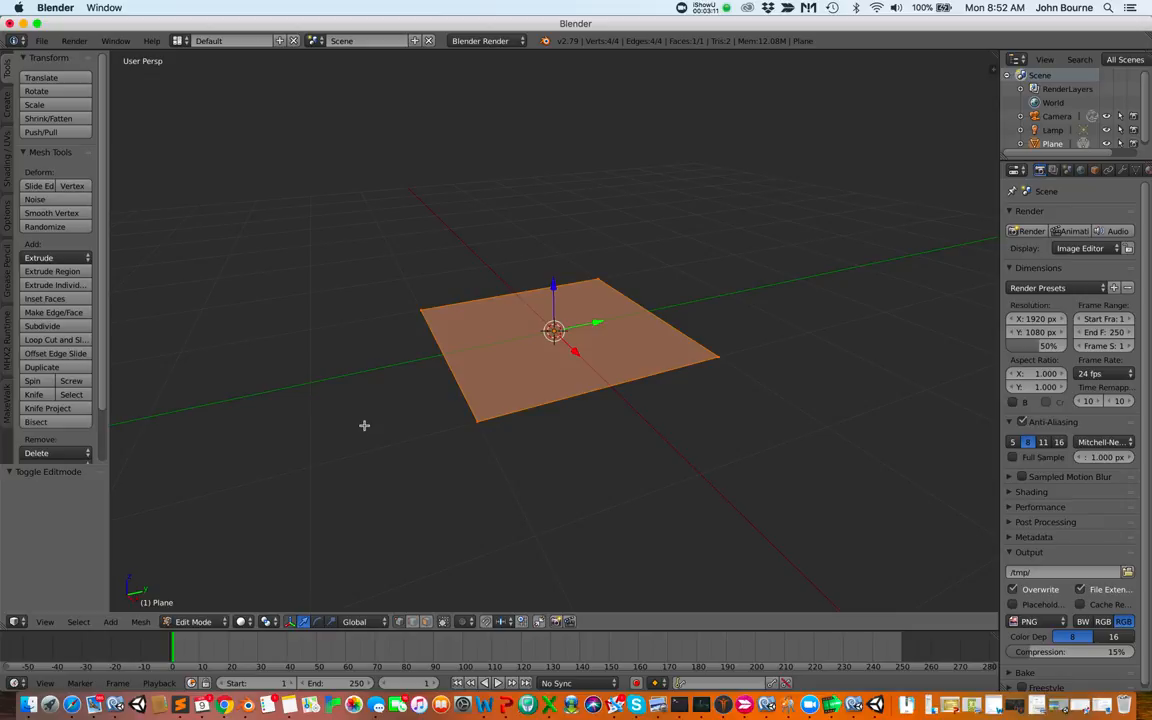
key("w")
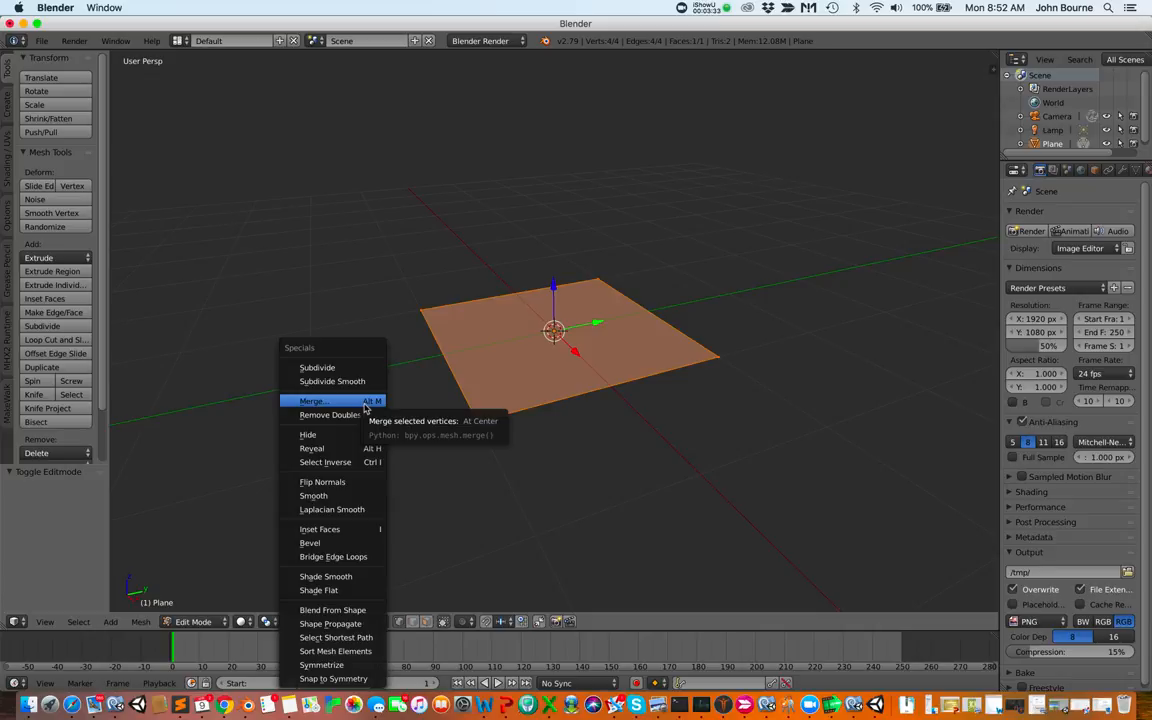
left_click(365, 407)
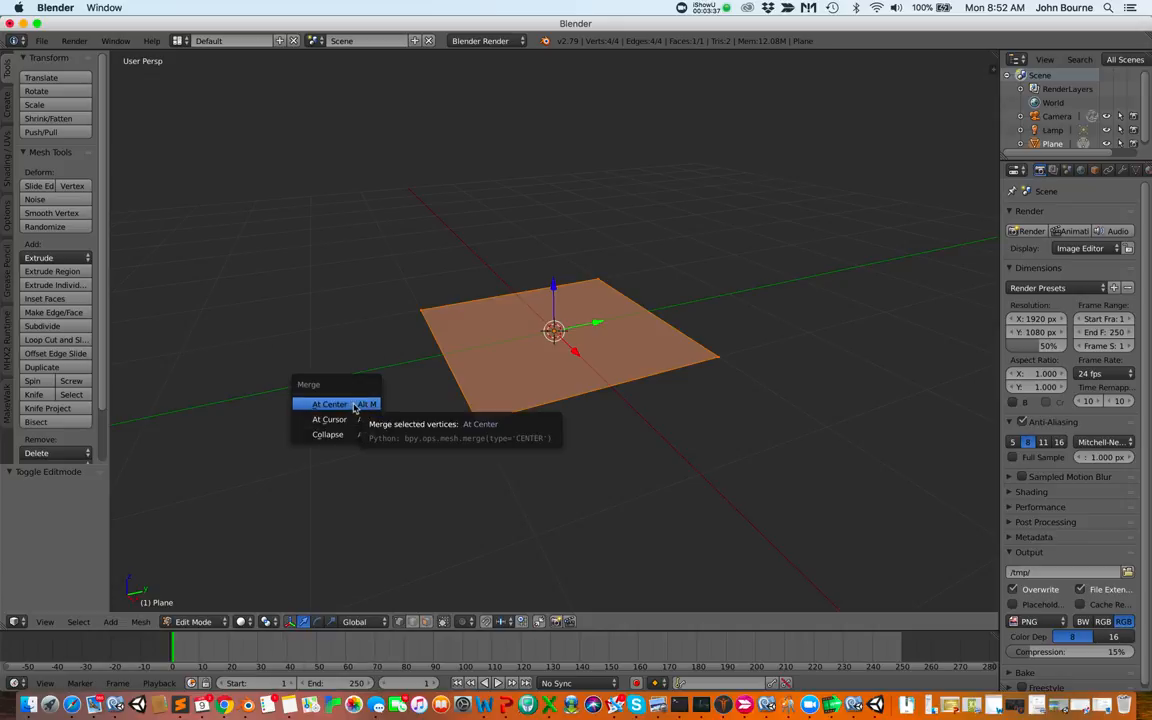
left_click(354, 405)
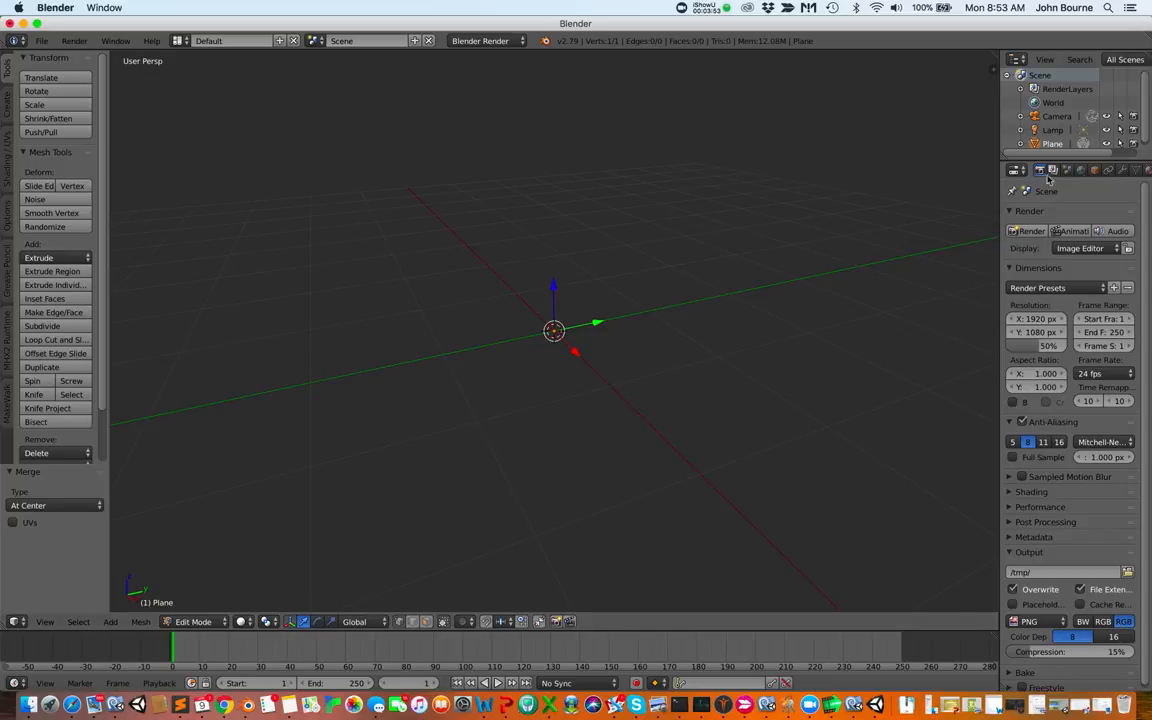
- Add a Skin modifier to the single-vertex plane object
left_click(1122, 171)
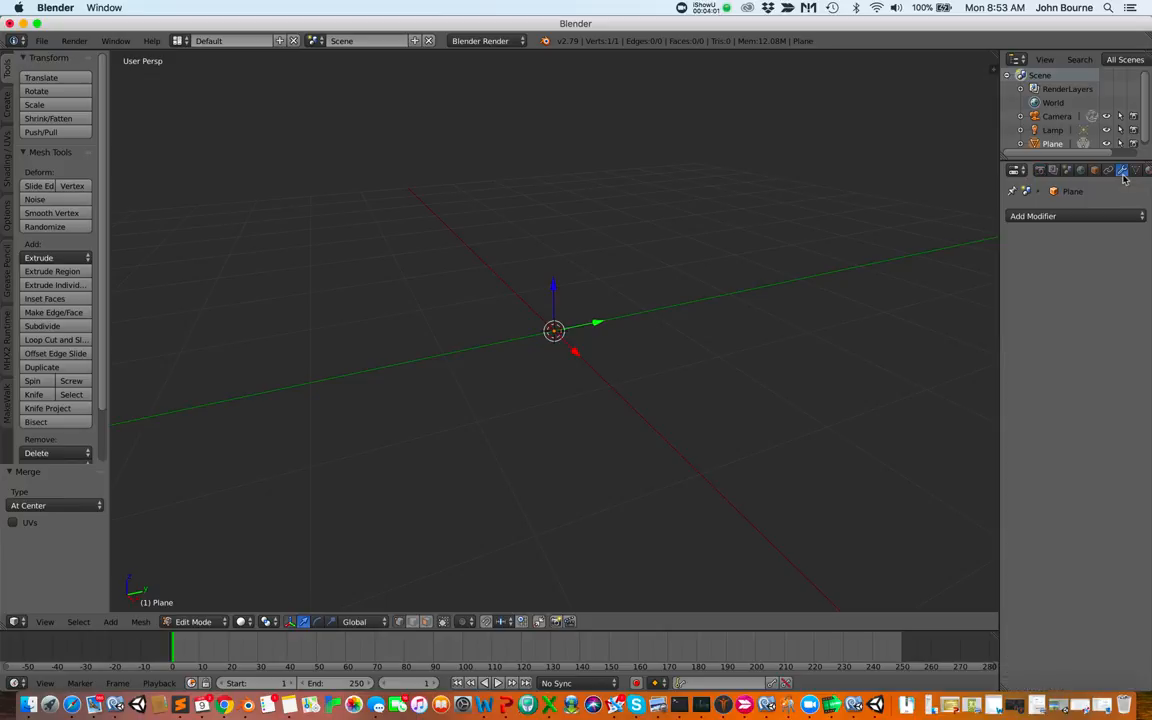
left_click(1066, 218)
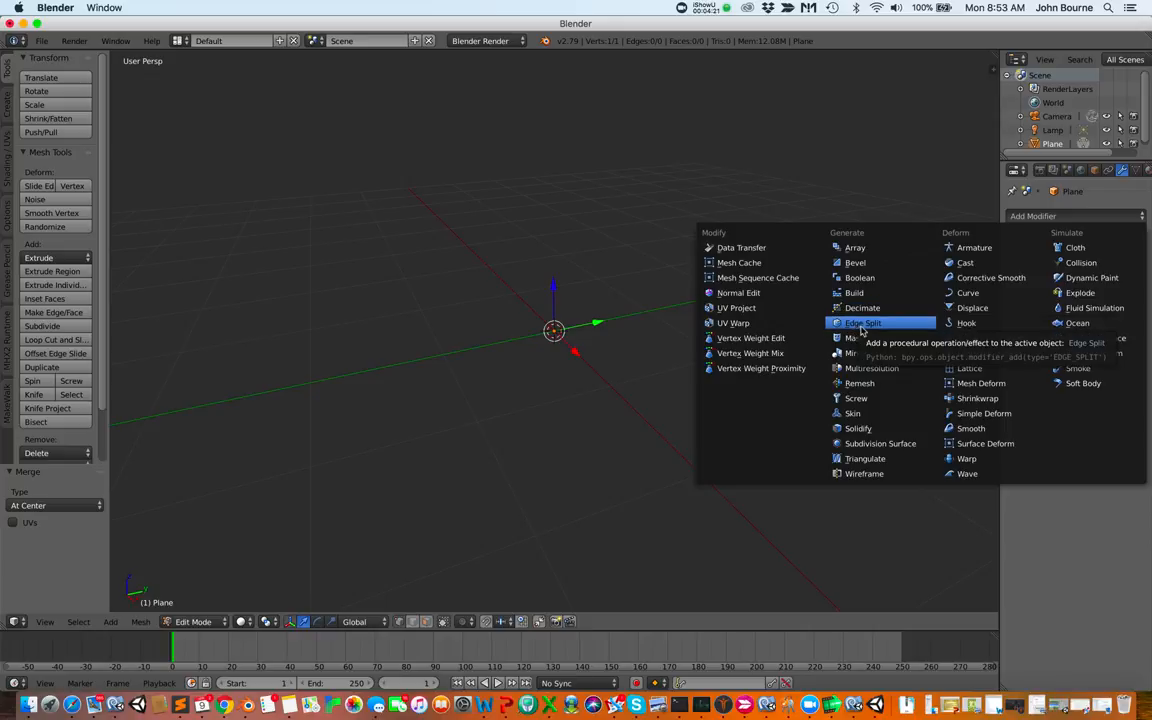
left_click(865, 415)
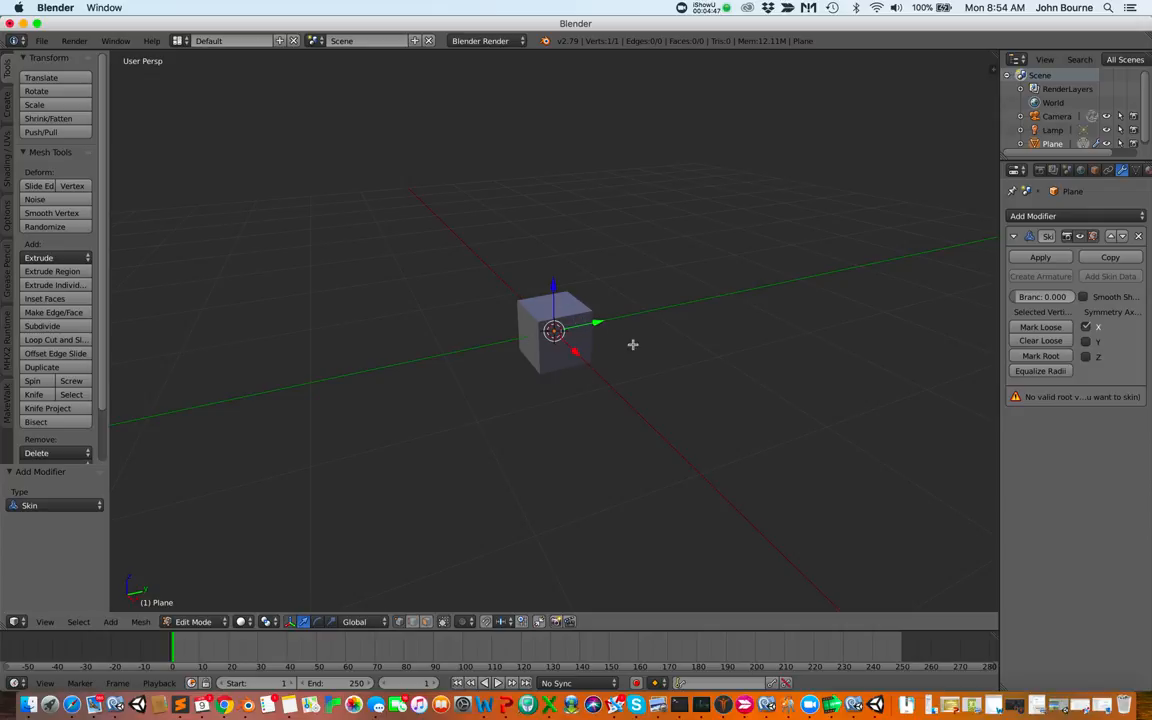
- Extrude the skinned vertex about 2.59 units along the global Y axis to form the first body segment
scroll(633, 344, "up", 1)
scroll(633, 344, "down", 5)
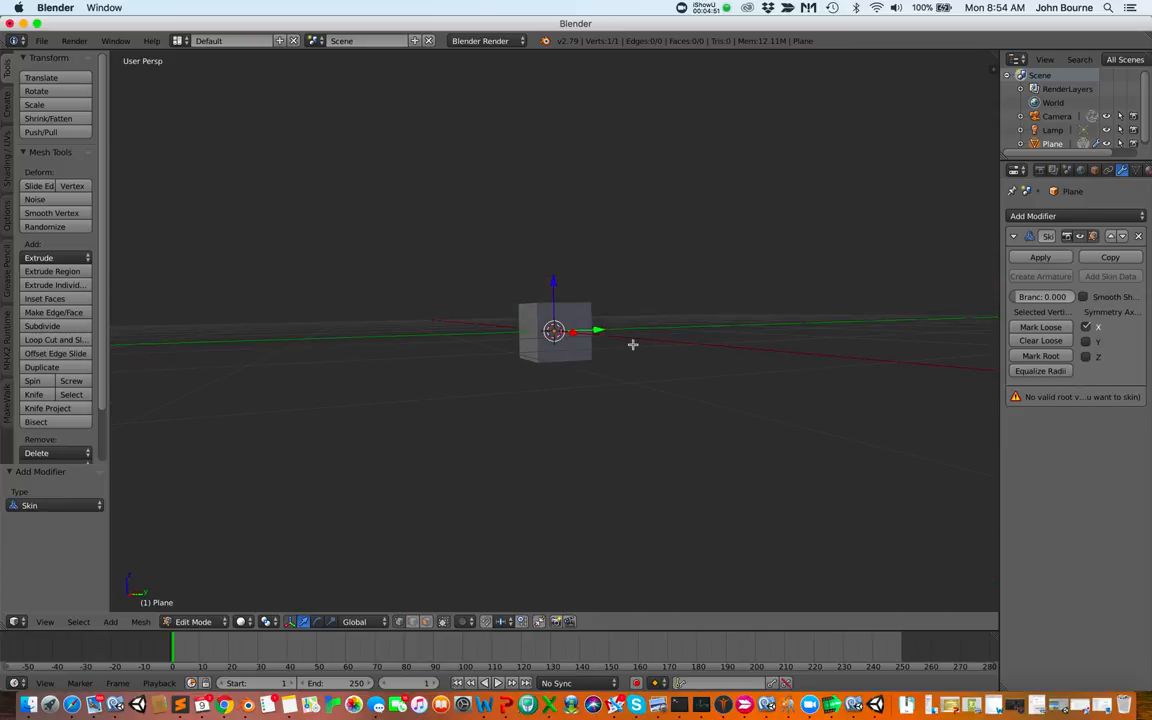
scroll(633, 344, "up", 3)
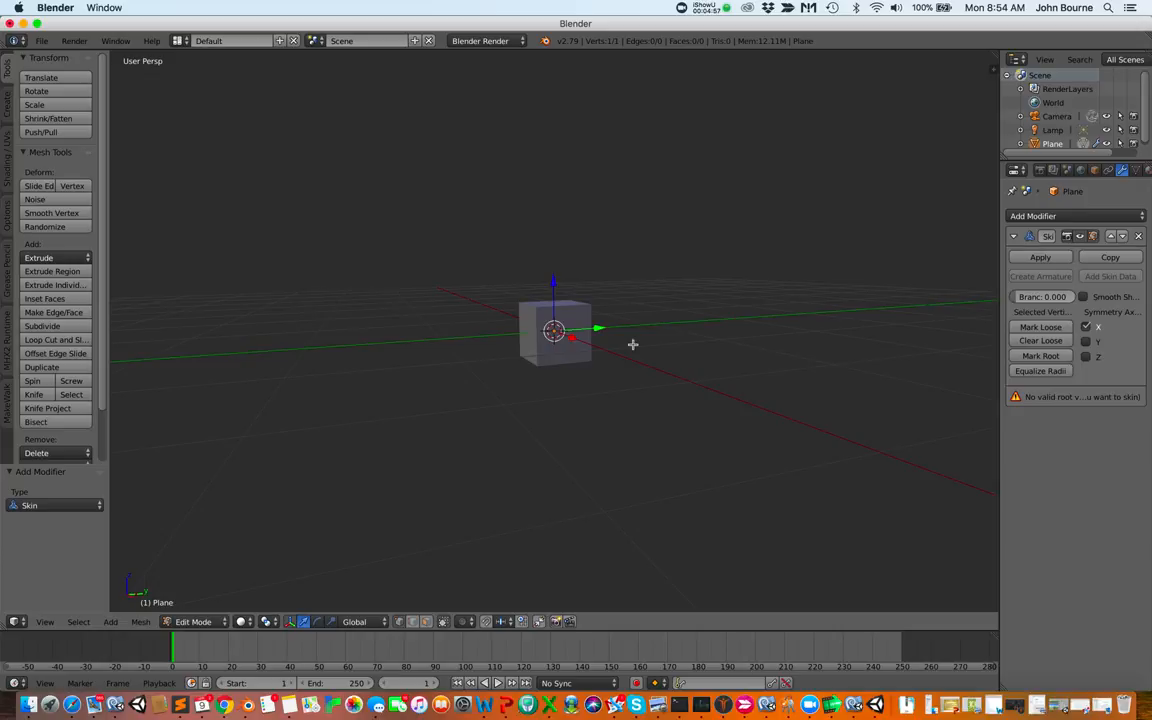
key("KP_3")
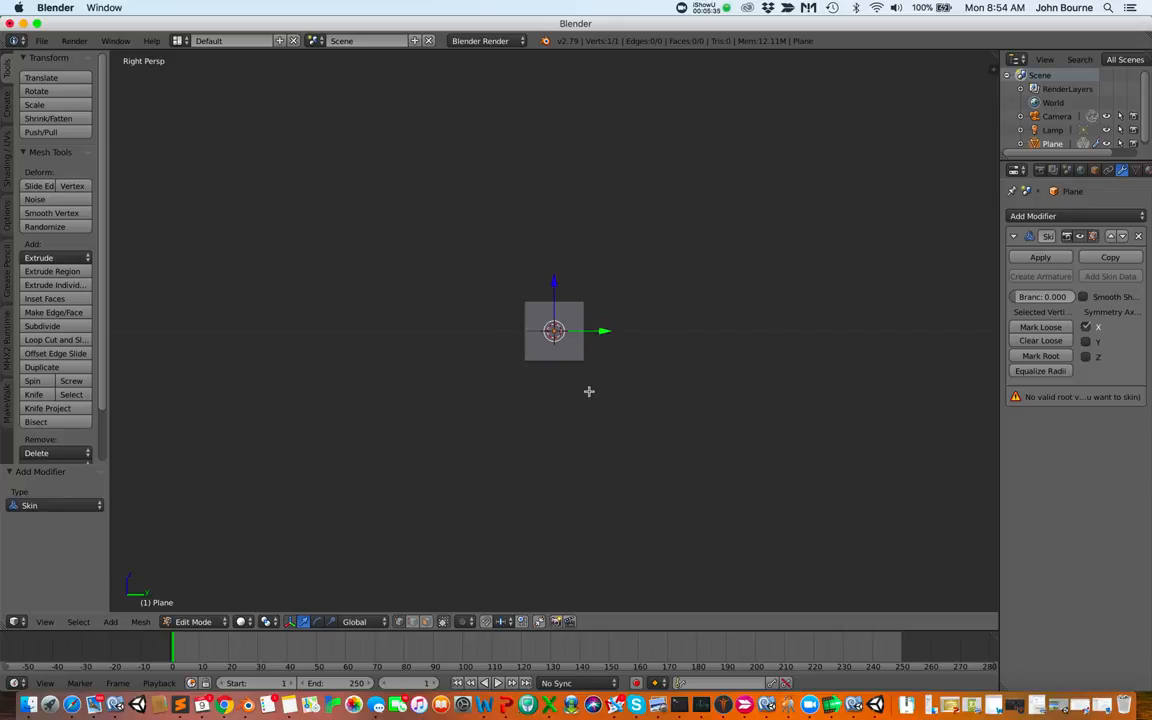
scroll(589, 391, "right", 8, "shift")
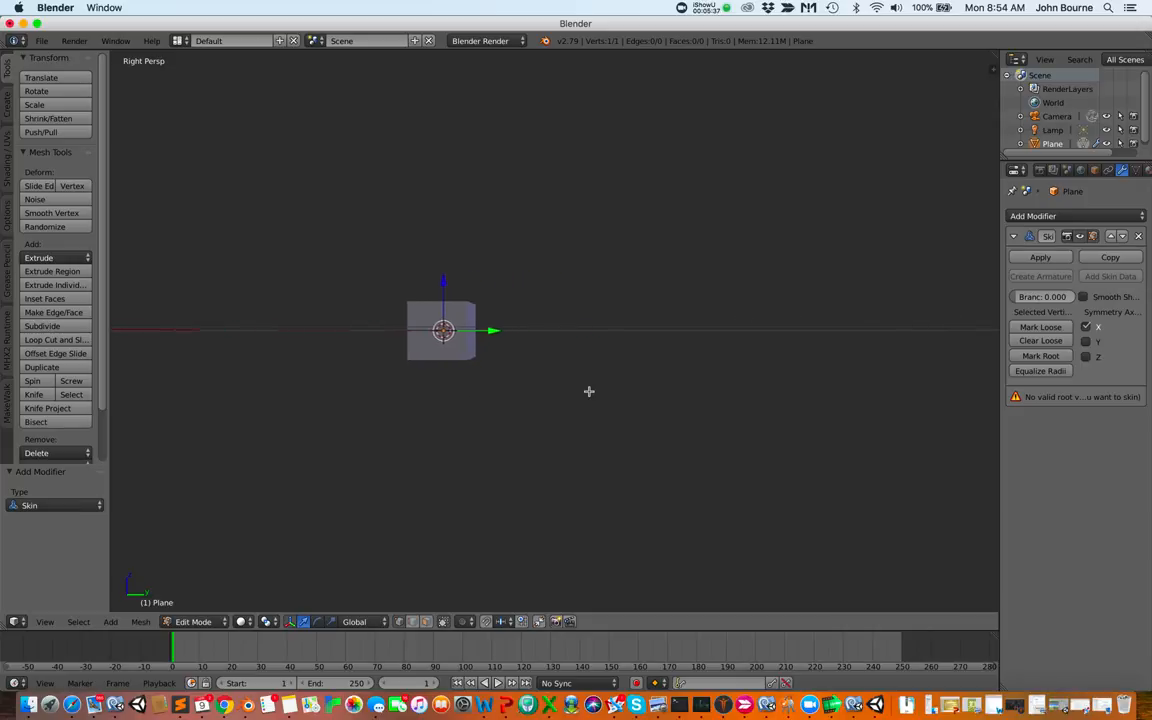
scroll(589, 391, "right", 2, "shift")
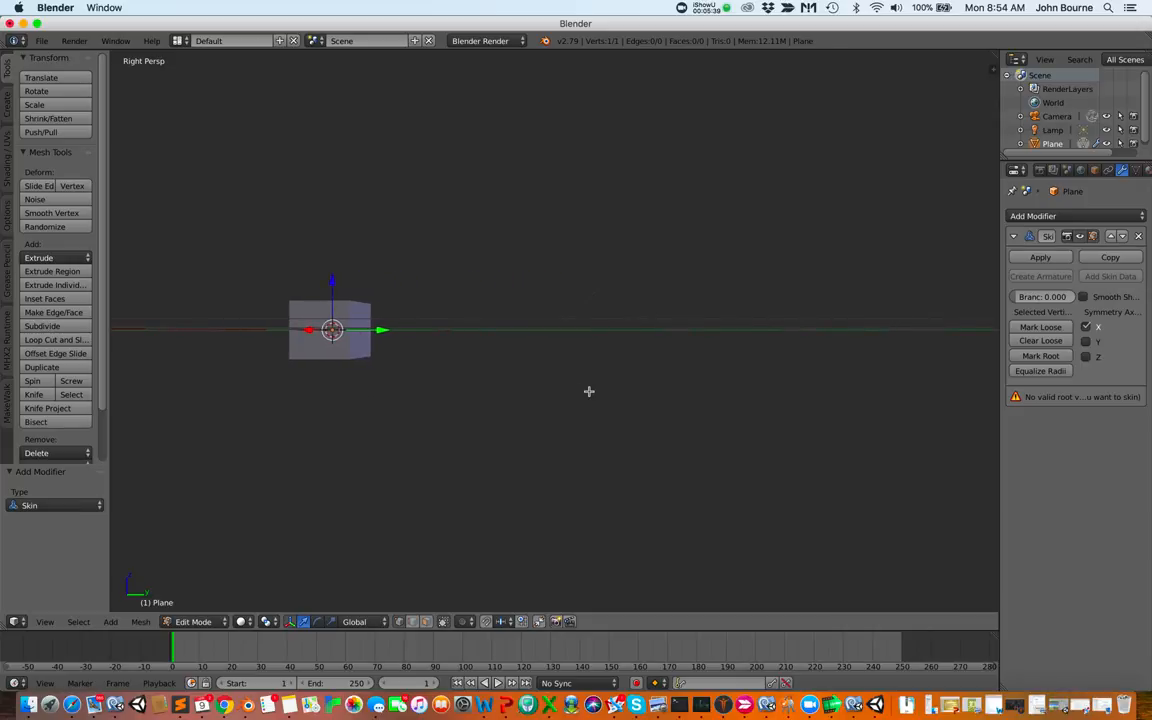
scroll(589, 391, "left", 4, "shift")
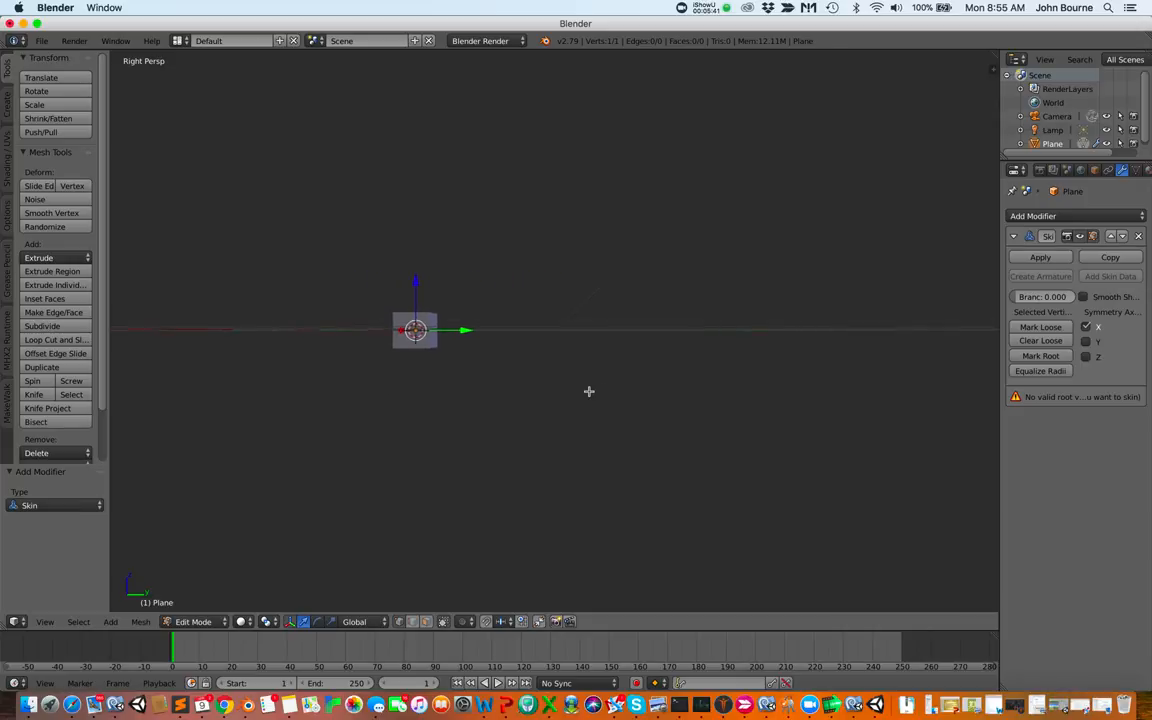
scroll(589, 391, "down", 3, "ctrl")
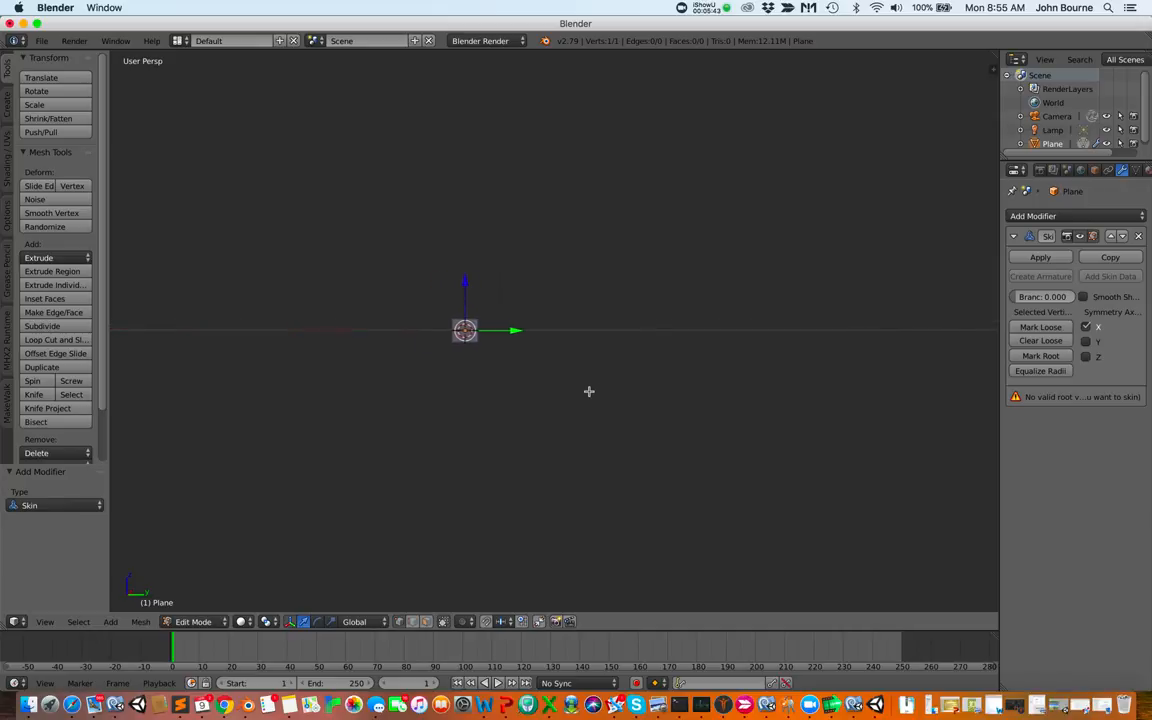
scroll(589, 391, "left", 1, "shift")
scroll(596, 395, "right", 2, "shift")
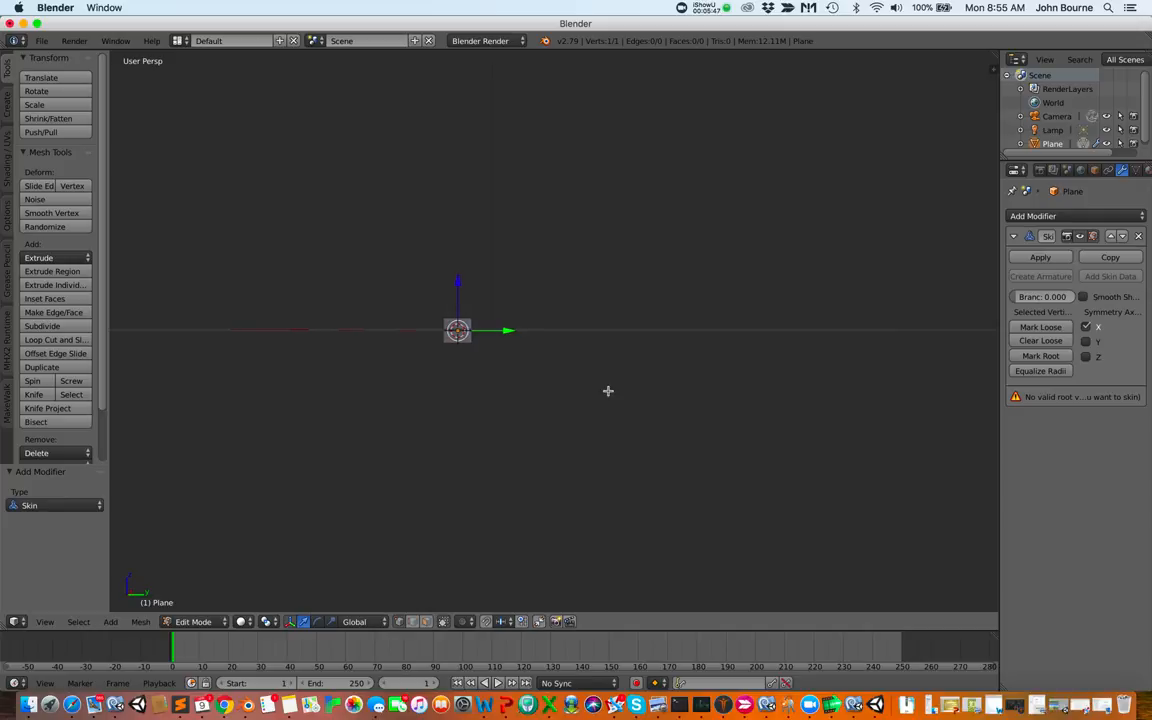
scroll(605, 391, "right", 6, "shift")
scroll(605, 391, "right", 1, "shift")
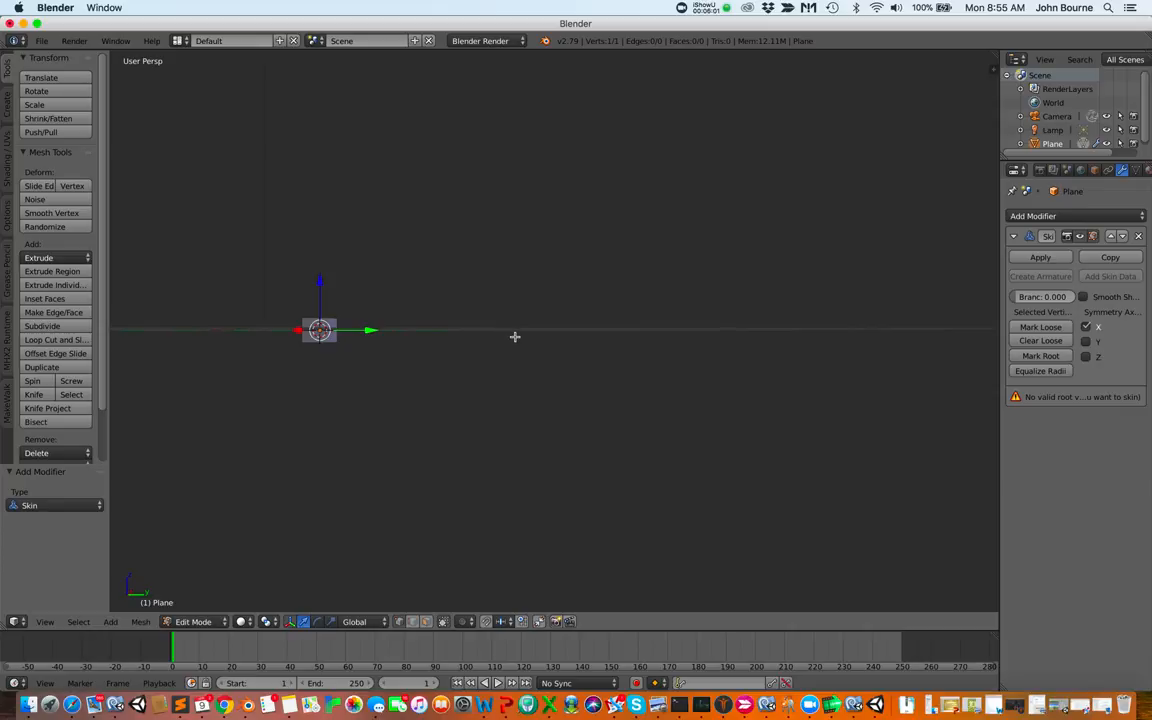
key("e")
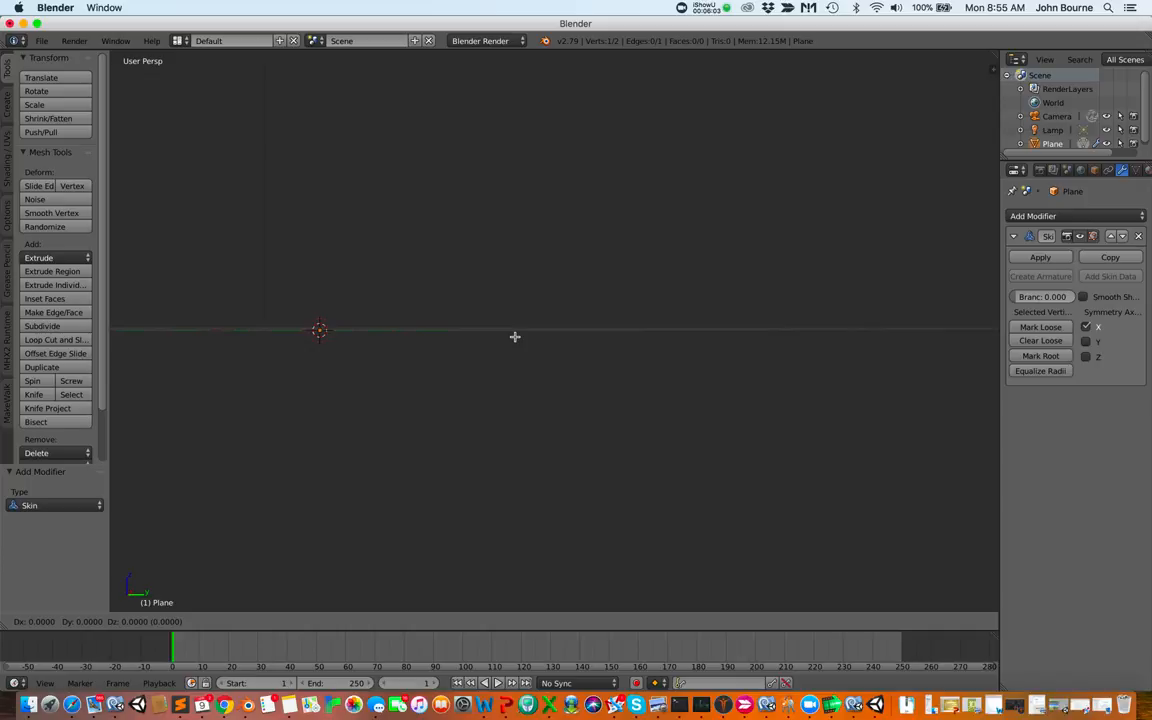
key("y")
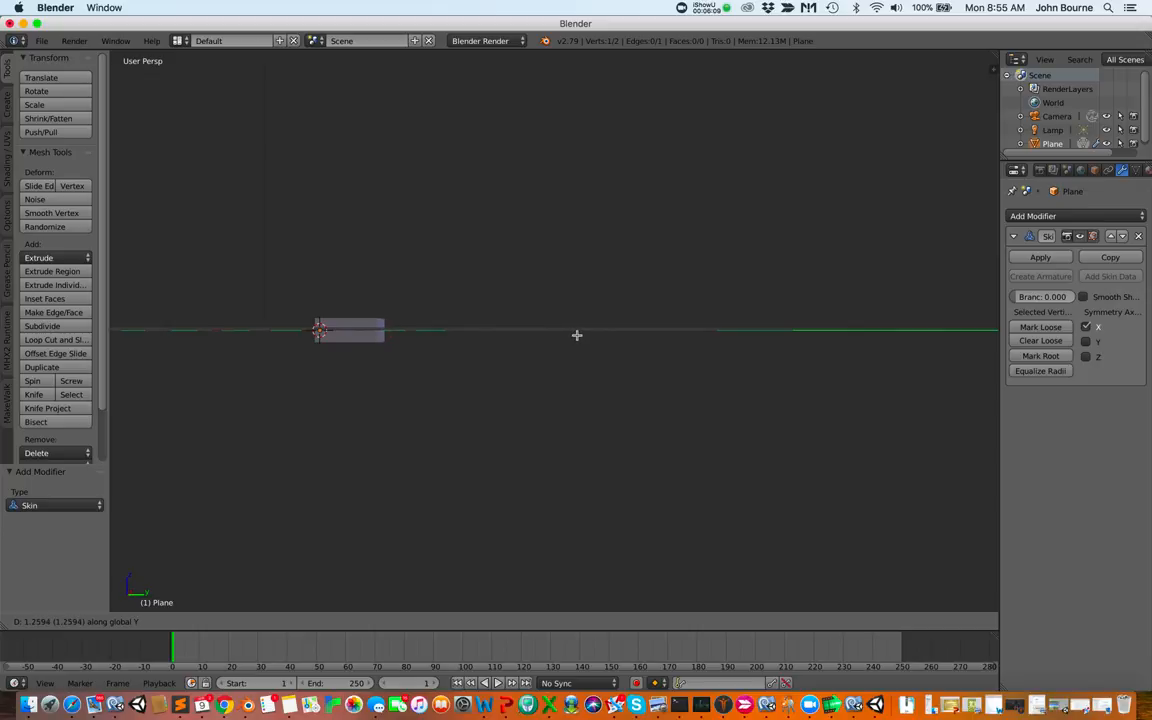
left_click(639, 324)
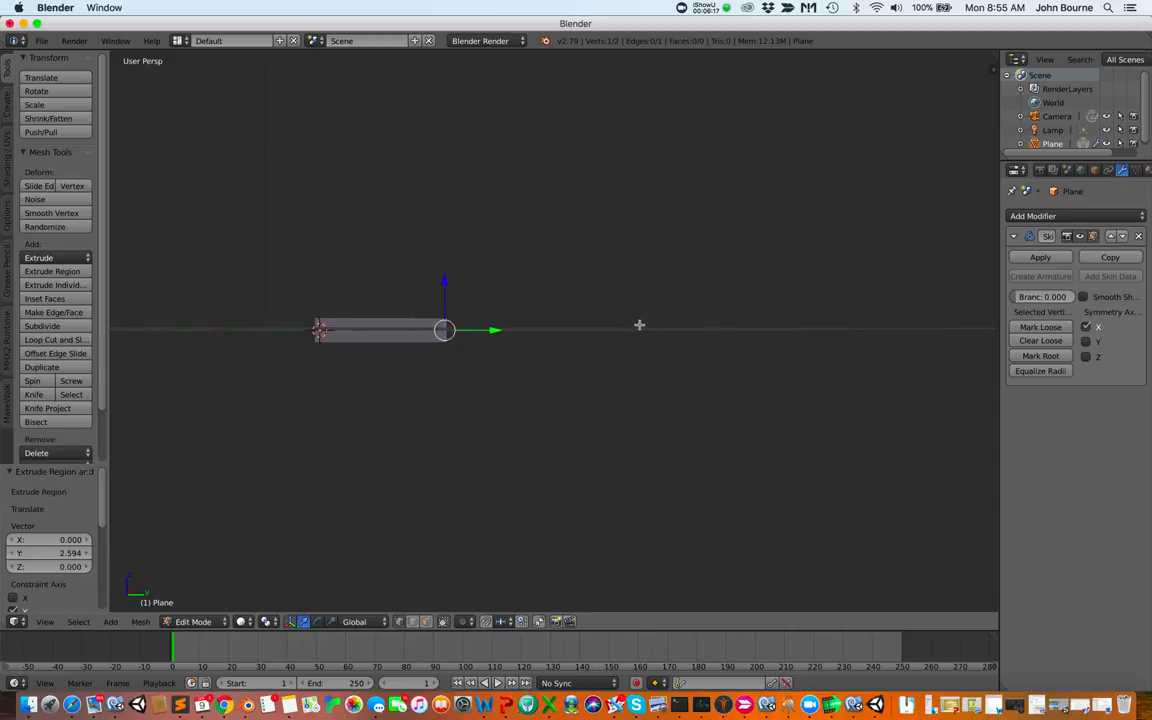
- Extrude the body segment's end vertex about 1.46 units downward and 0.39 units back along Y to form a leg
scroll(639, 325, "right", 5, "shift")
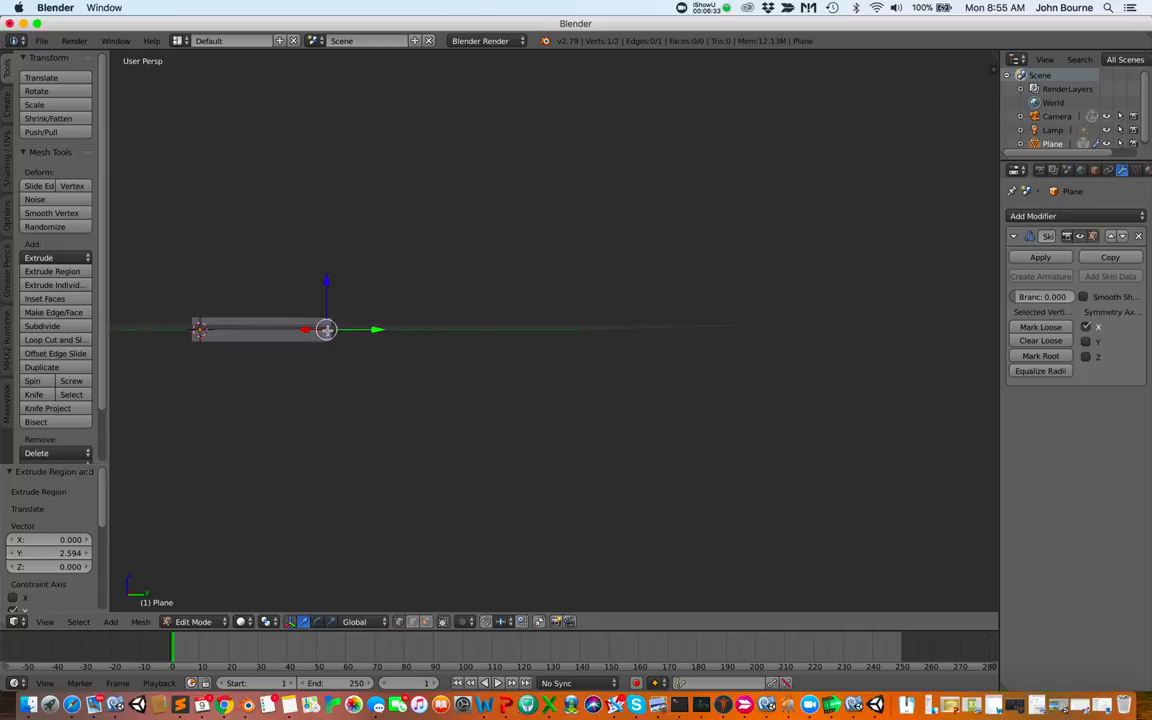
key("e")
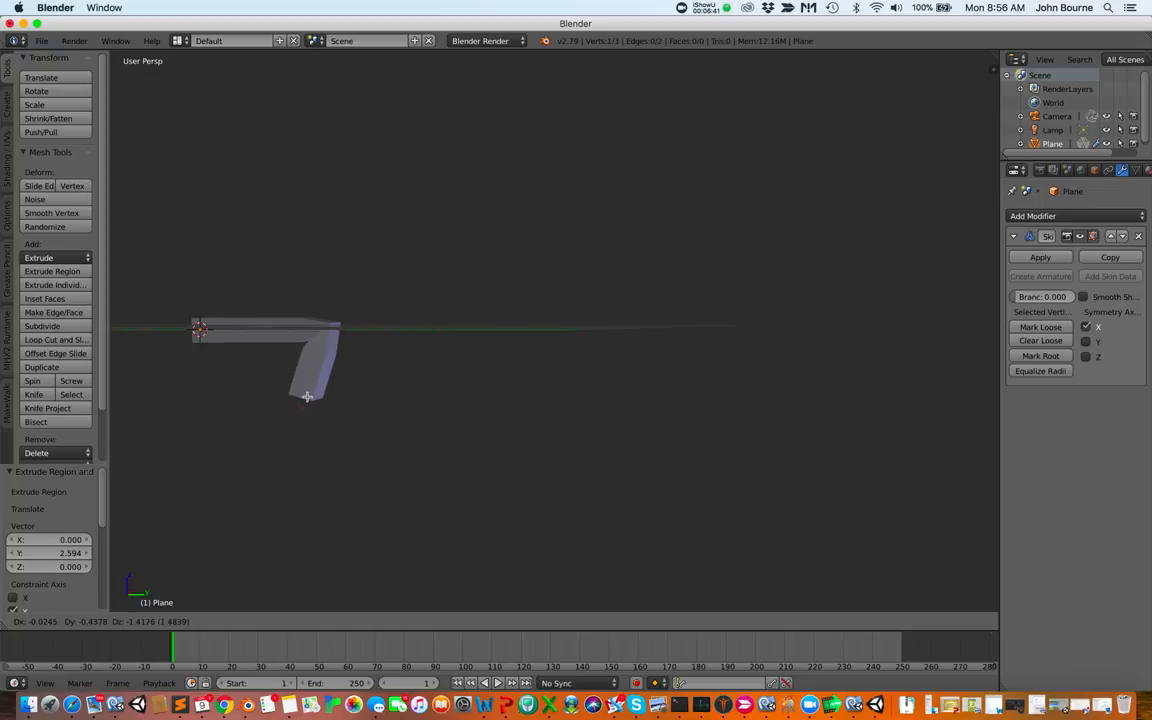
left_click(308, 398)
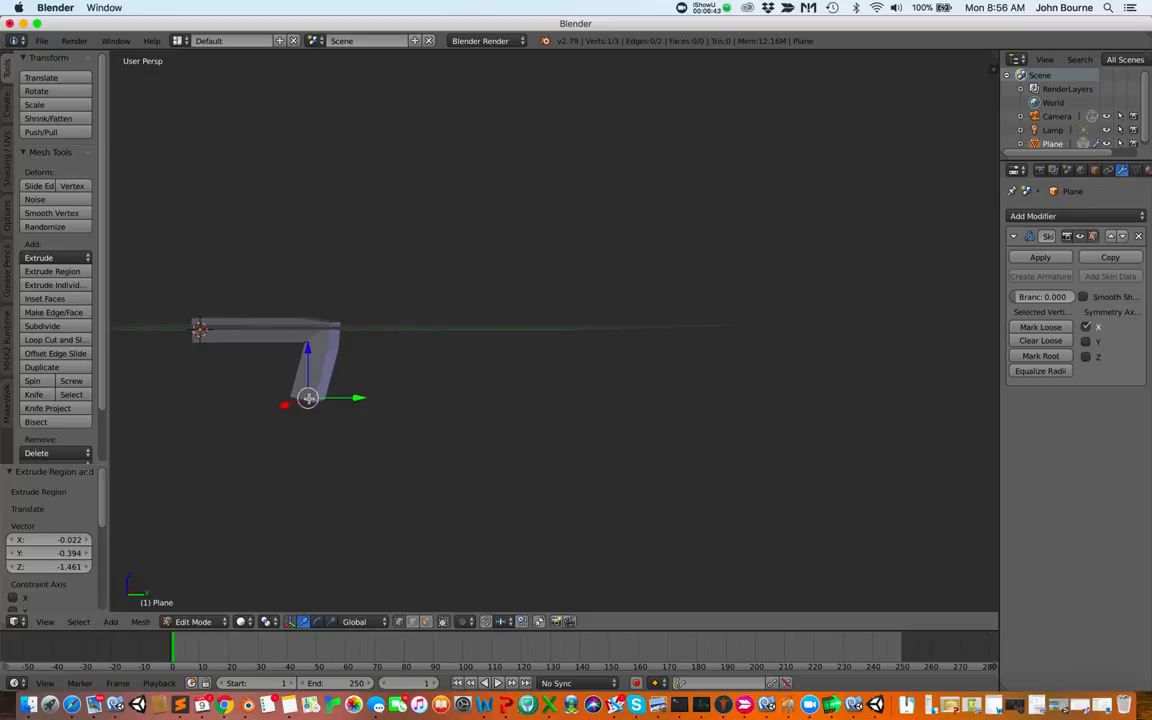
- Move the leg's lower vertex about -0.054 units along the X axis
scroll(417, 359, "right", 3)
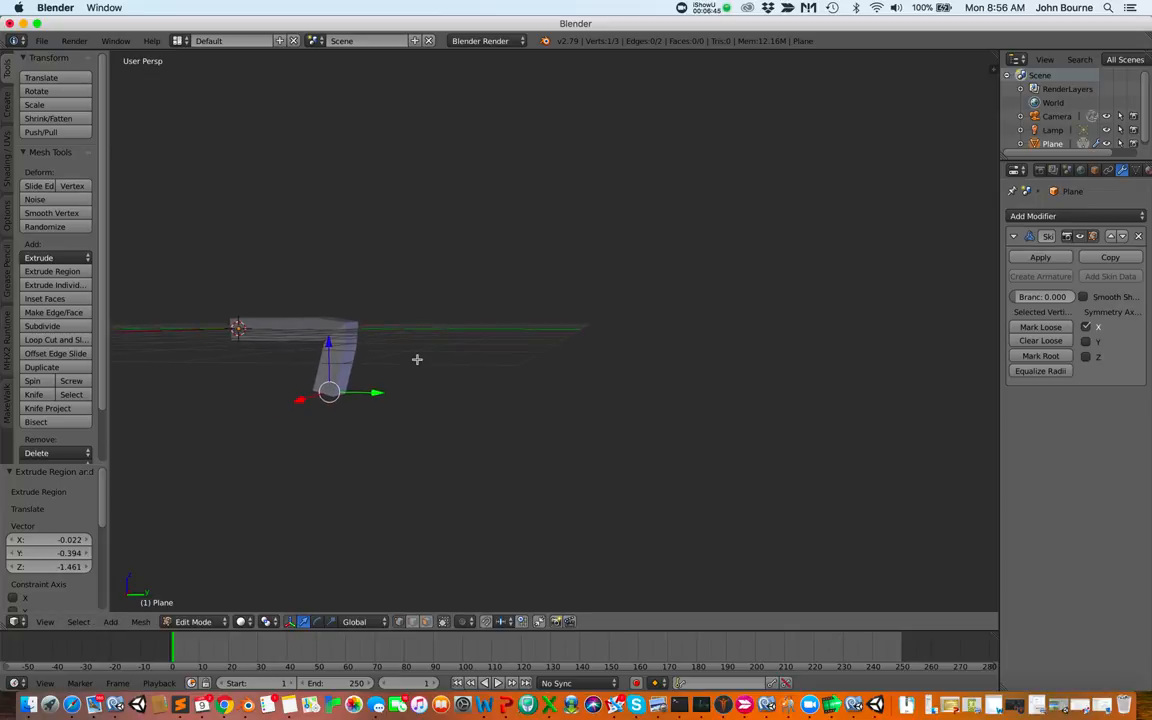
scroll(417, 359, "left", 5)
left_click(417, 359)
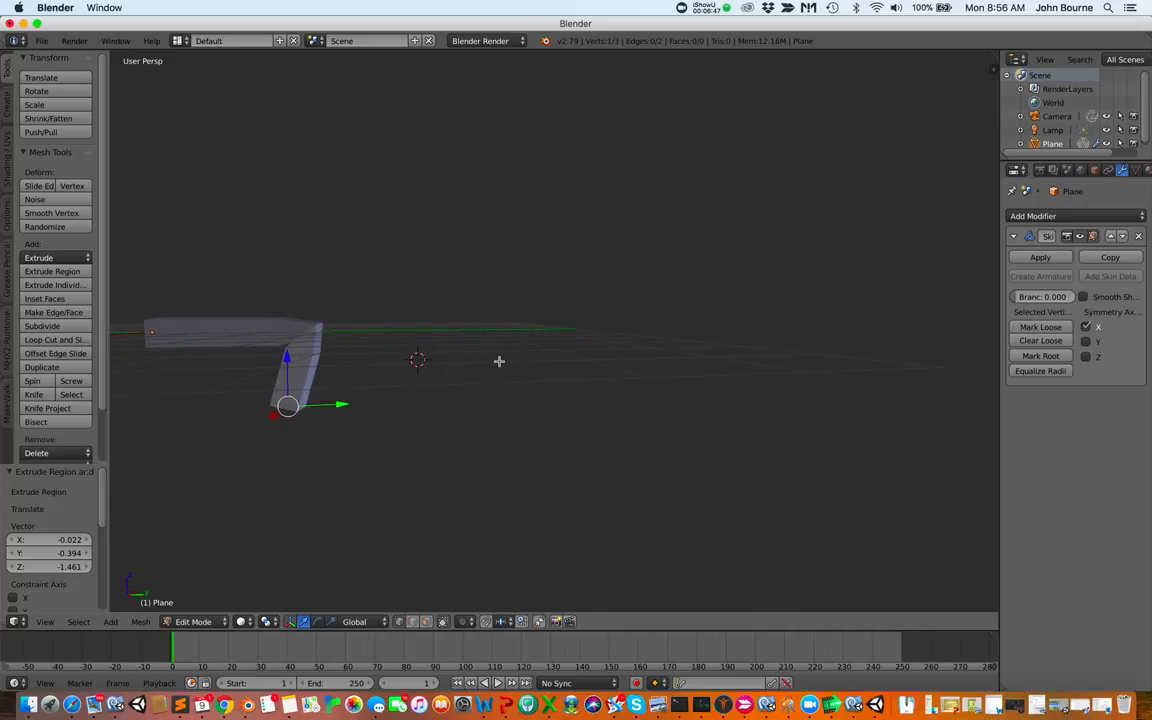
scroll(494, 357, "left", 4)
scroll(494, 357, "up", 8)
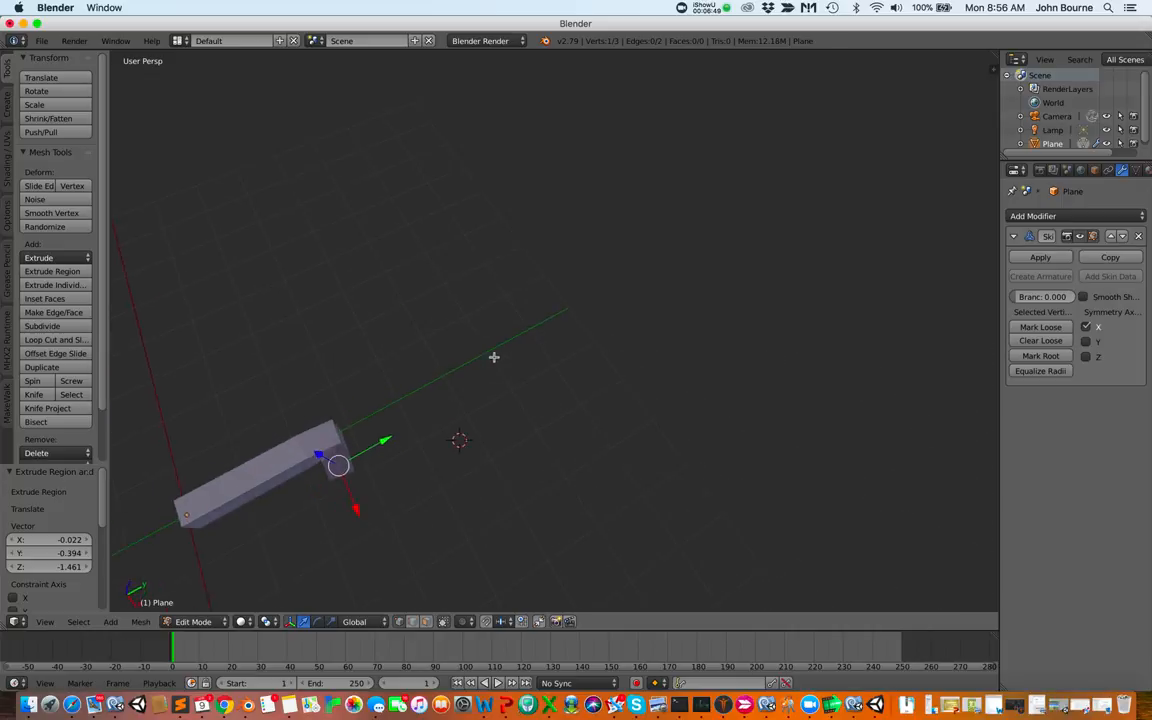
scroll(493, 356, "up", 3)
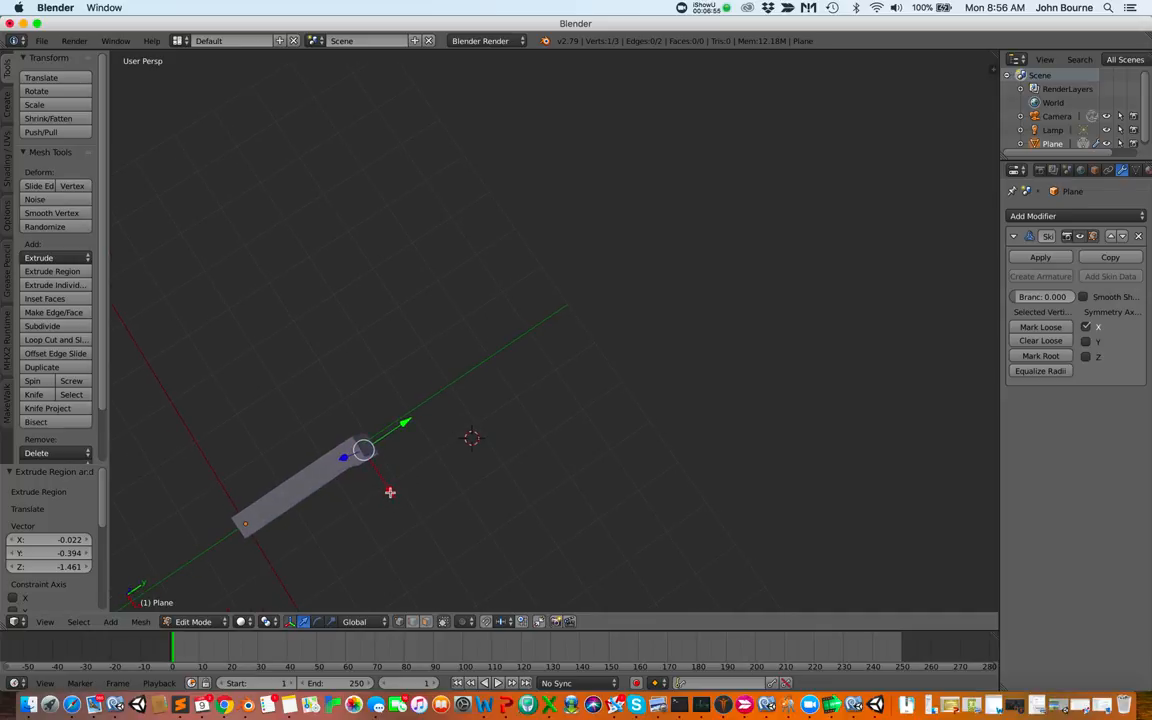
mouse_move(390, 492)
left_mouse_down()
mouse_move(396, 501)
mouse_move(388, 491)
left_mouse_up()
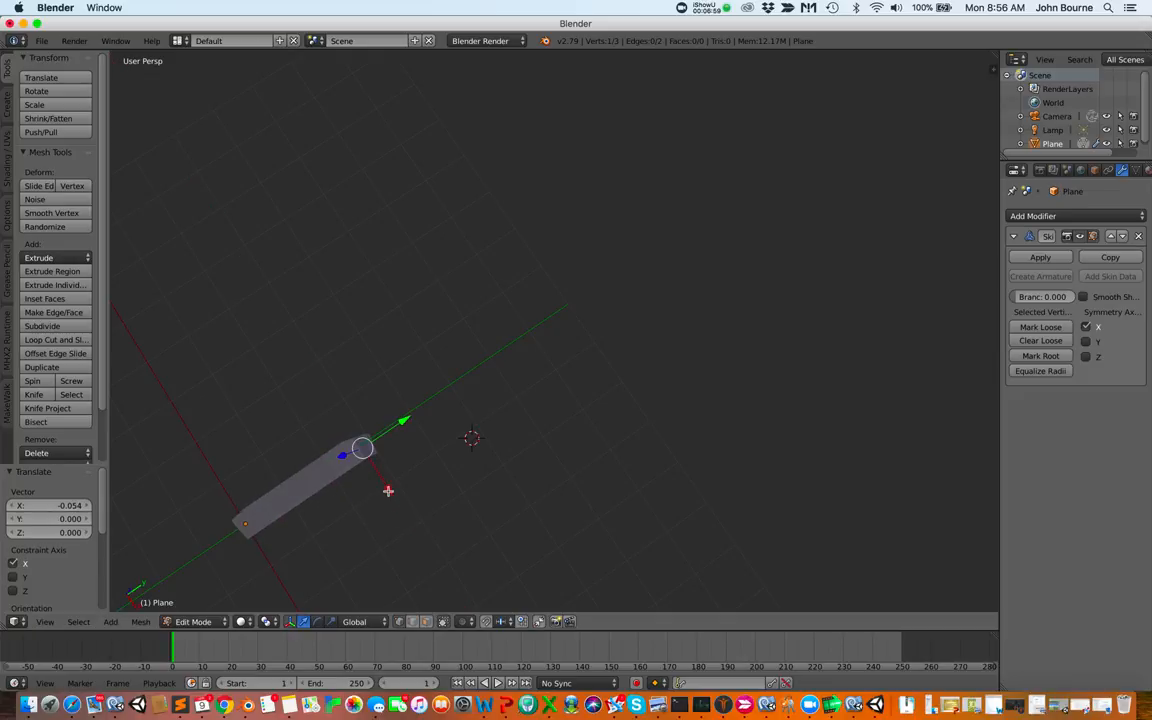
- Extrude a second leg from the body's end joint by about -1.15 in X, 0.93 in Y and -0.78 in Z
scroll(388, 491, "down", 6)
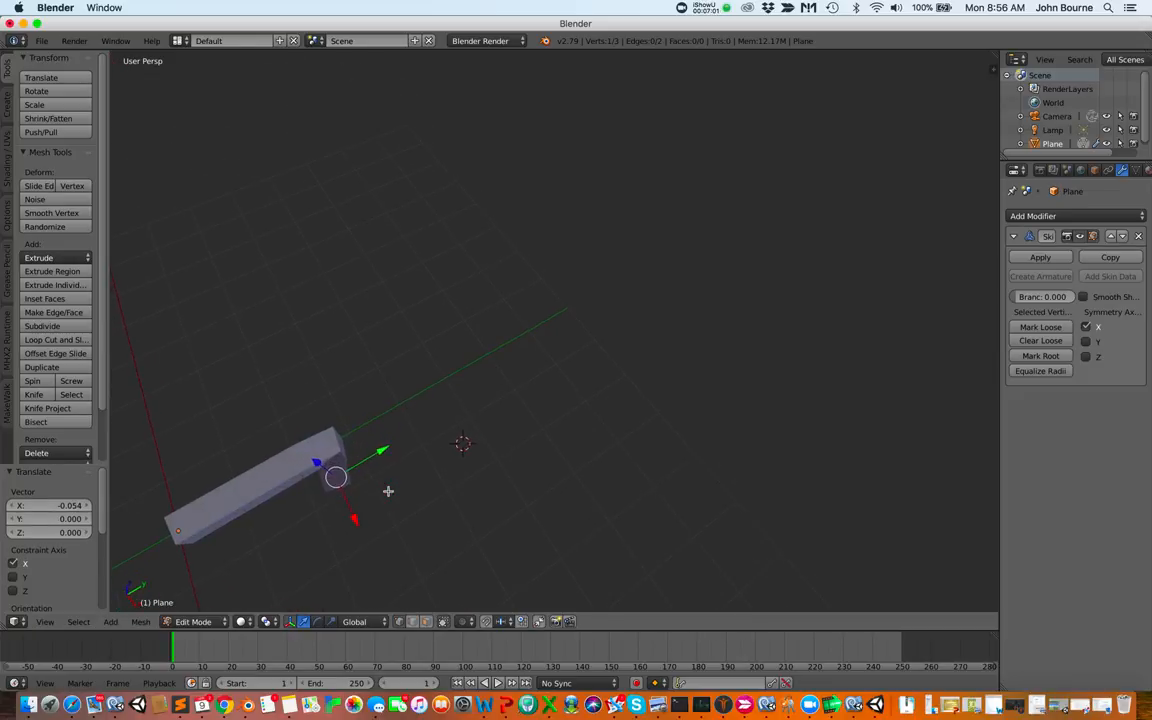
scroll(388, 491, "down", 2)
scroll(379, 488, "right", 8)
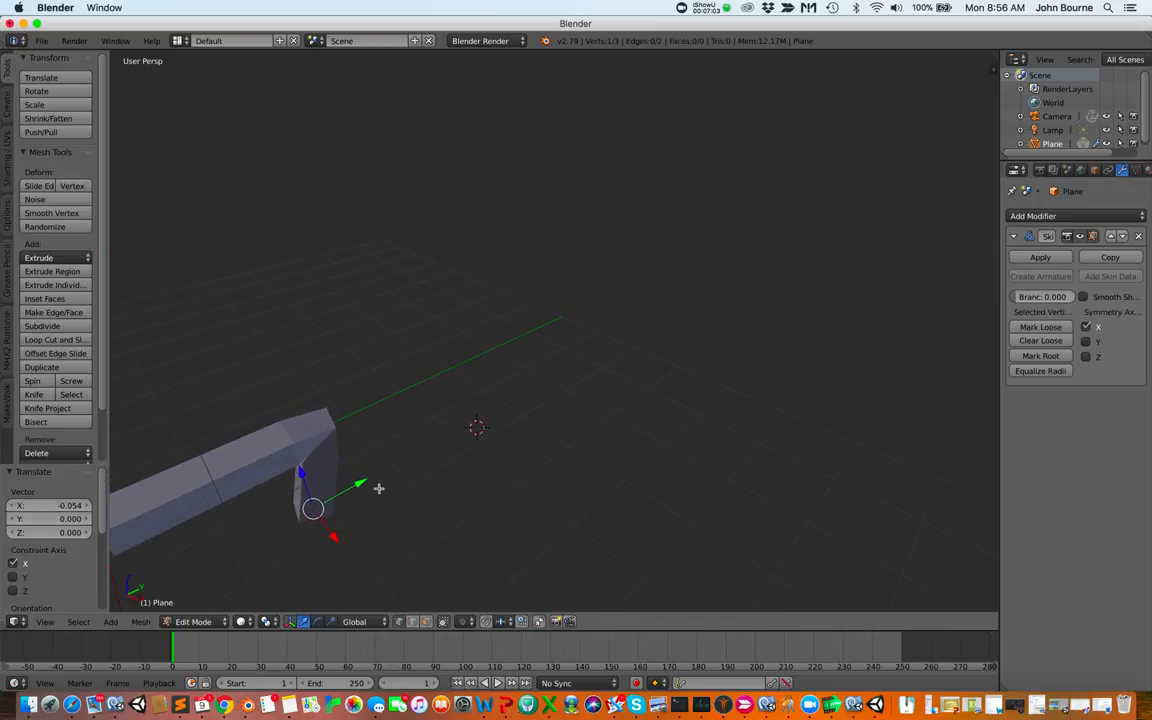
scroll(379, 488, "right", 8)
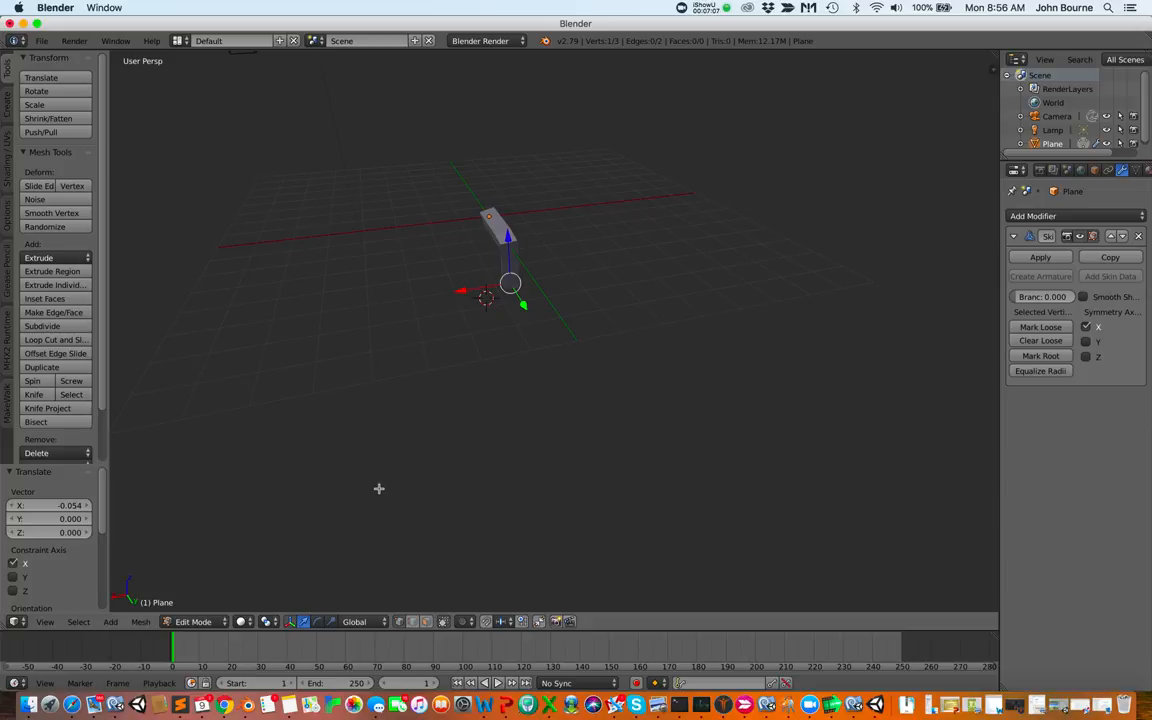
scroll(414, 413, "up", 3)
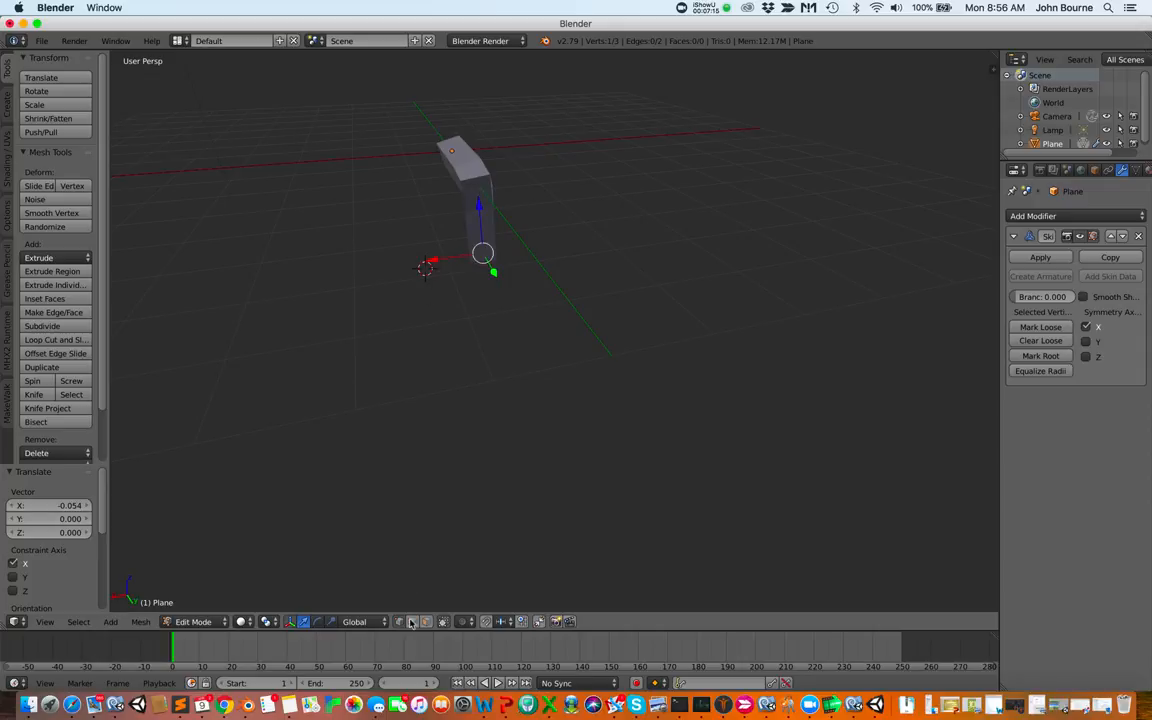
right_click(477, 189)
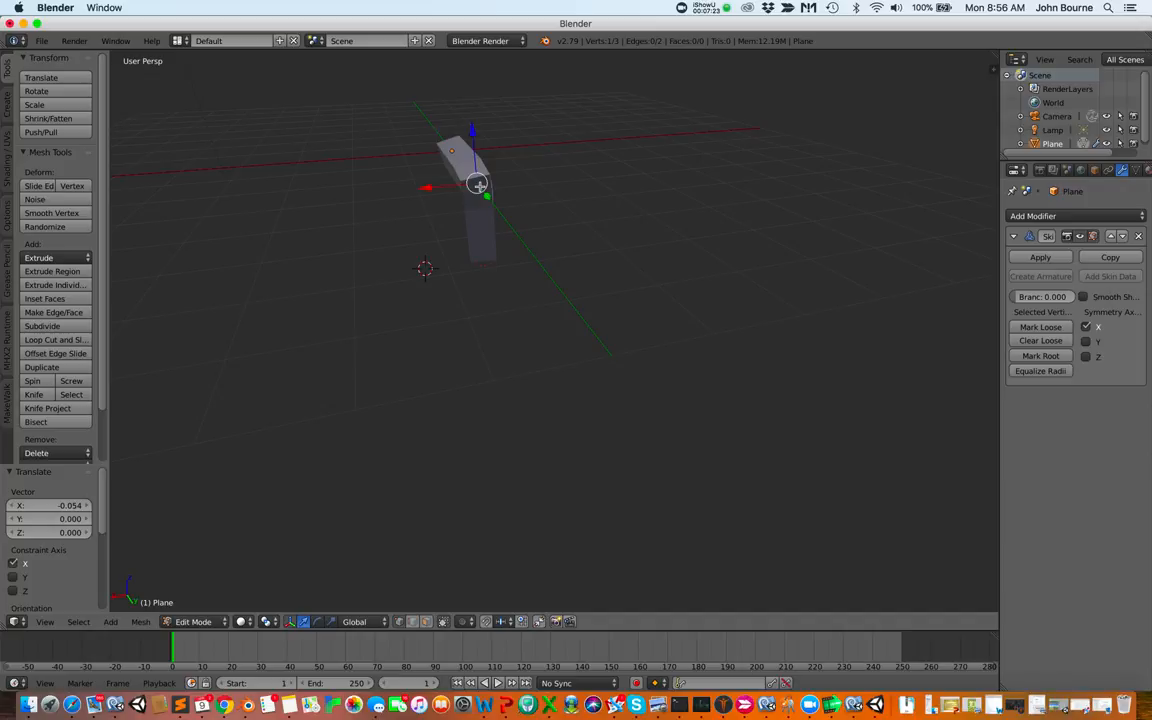
key("e")
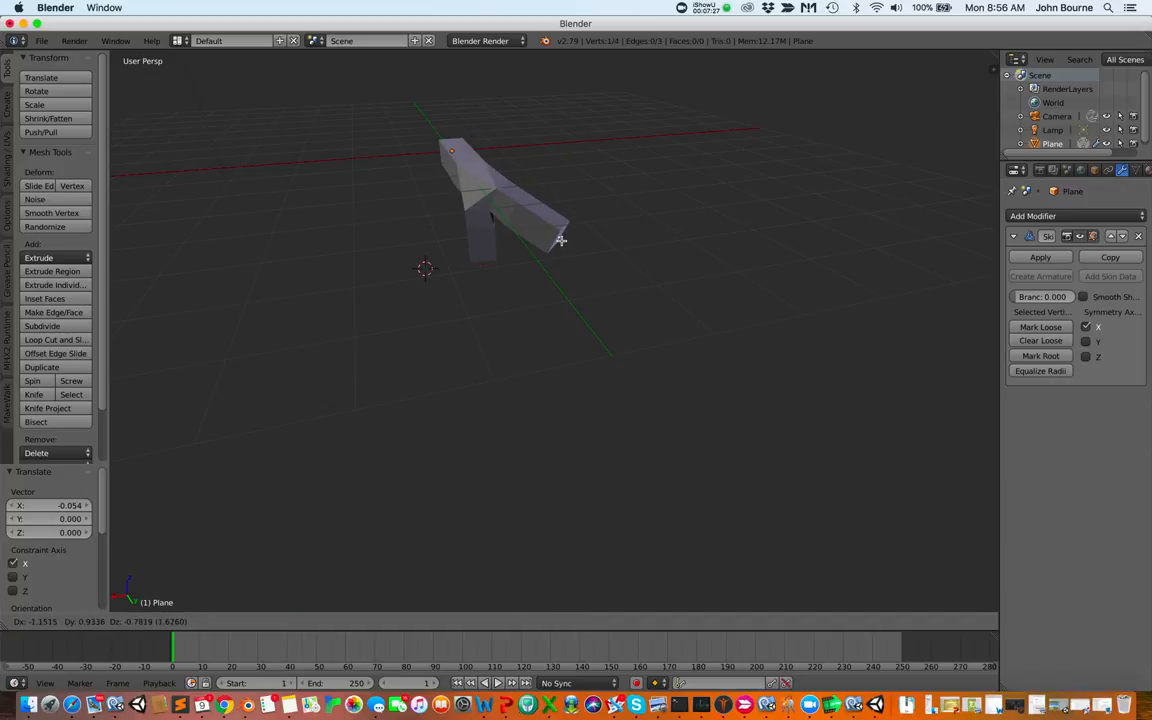
left_click(560, 239)
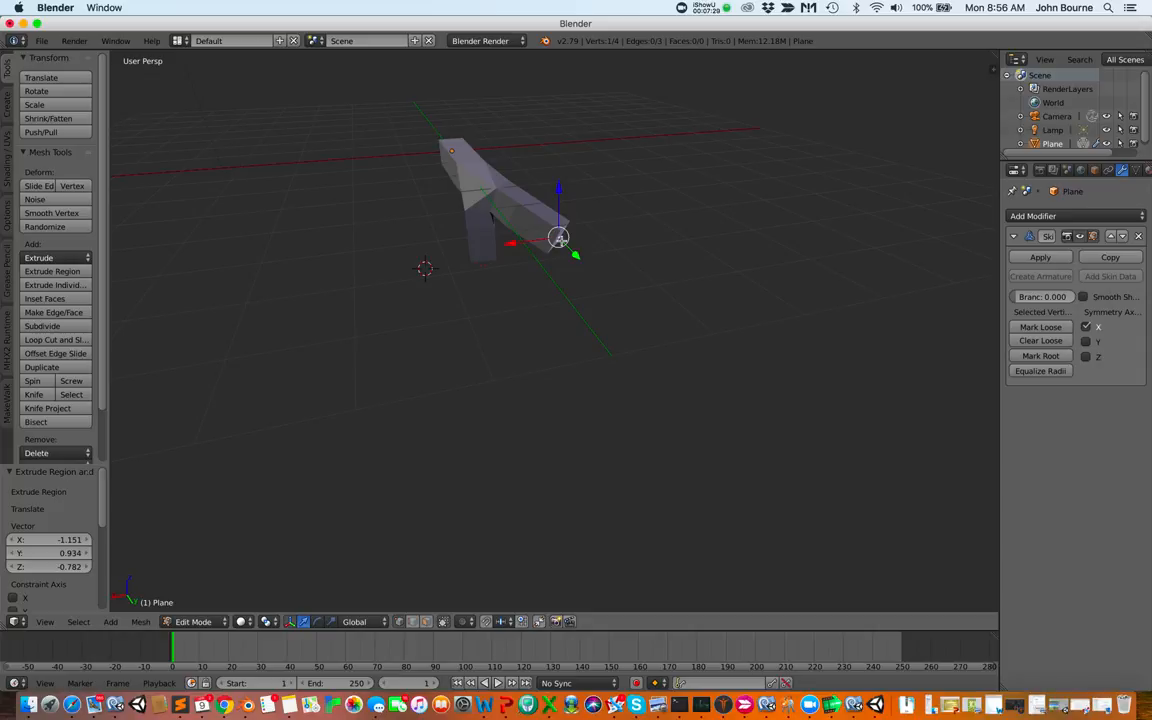
- Undo both leg extrusions, going back to the single body segment with its end vertex selected
scroll(561, 241, "down", 1)
scroll(561, 241, "up", 3)
scroll(561, 241, "right", 3)
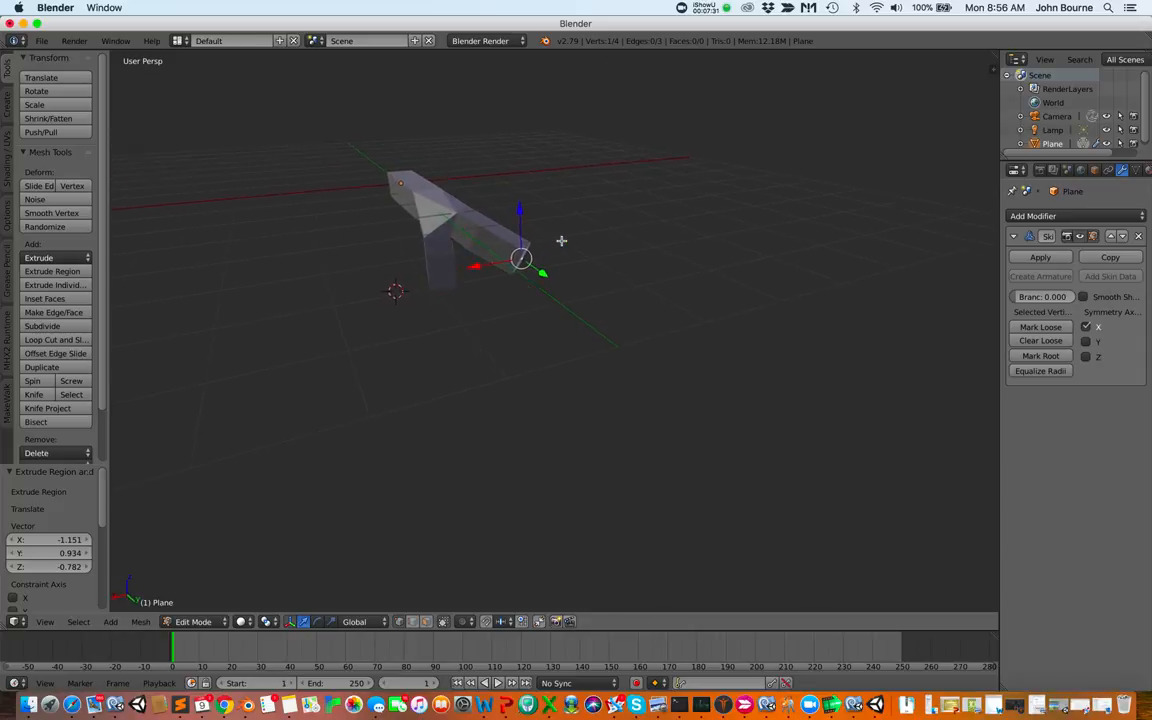
scroll(561, 241, "left", 5)
scroll(561, 241, "right", 3)
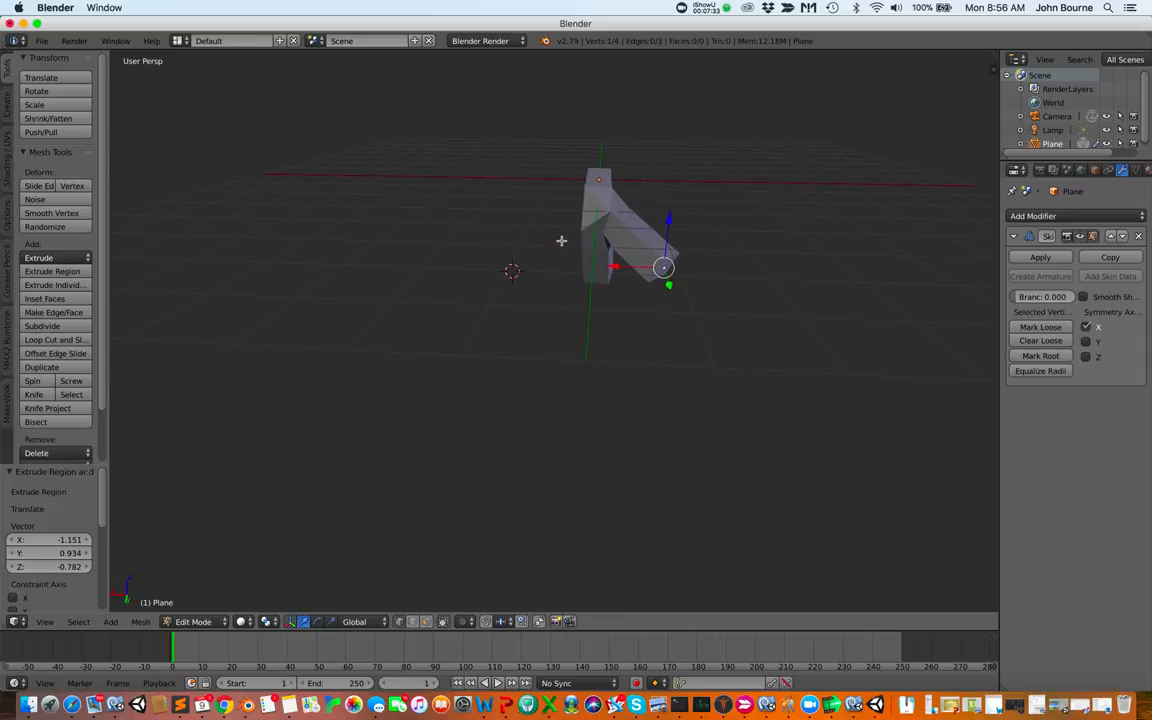
scroll(561, 241, "up", 5)
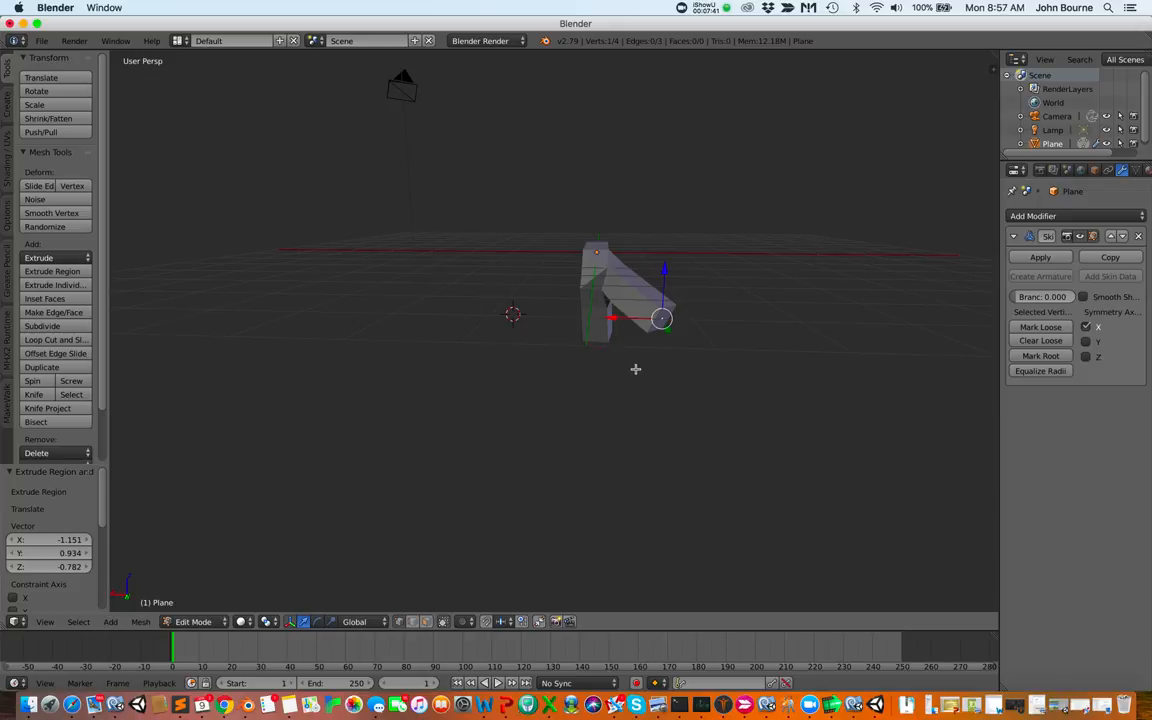
key("ctrl+z")
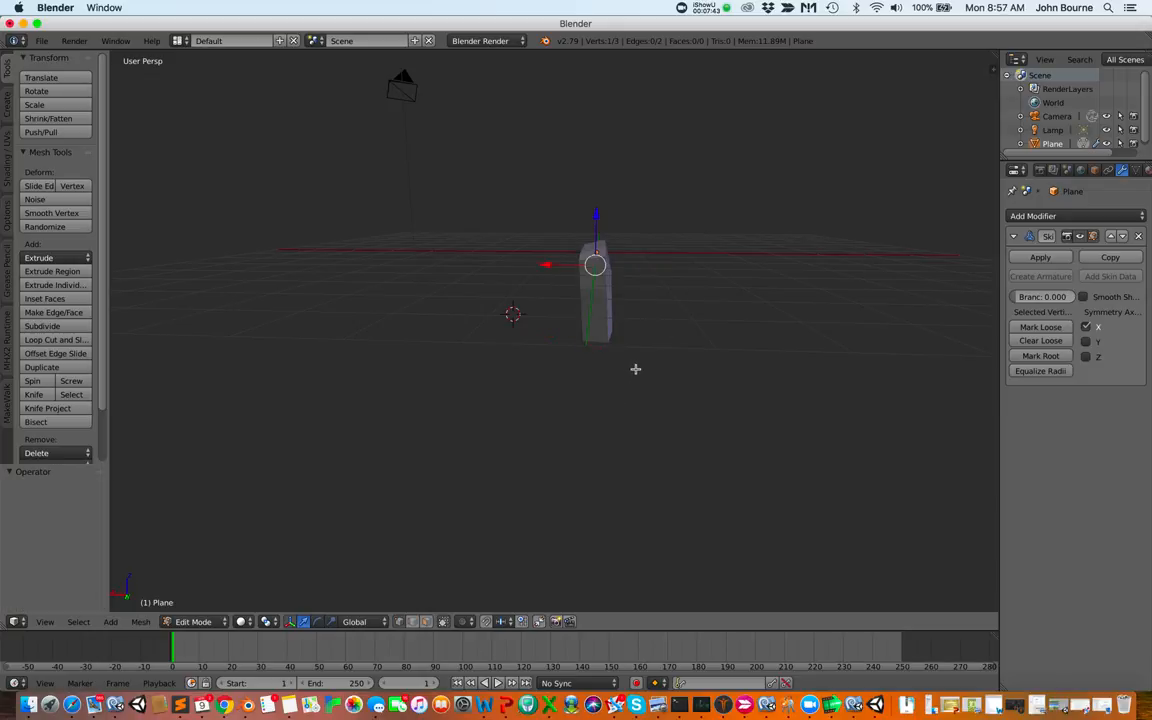
key("ctrl+z")
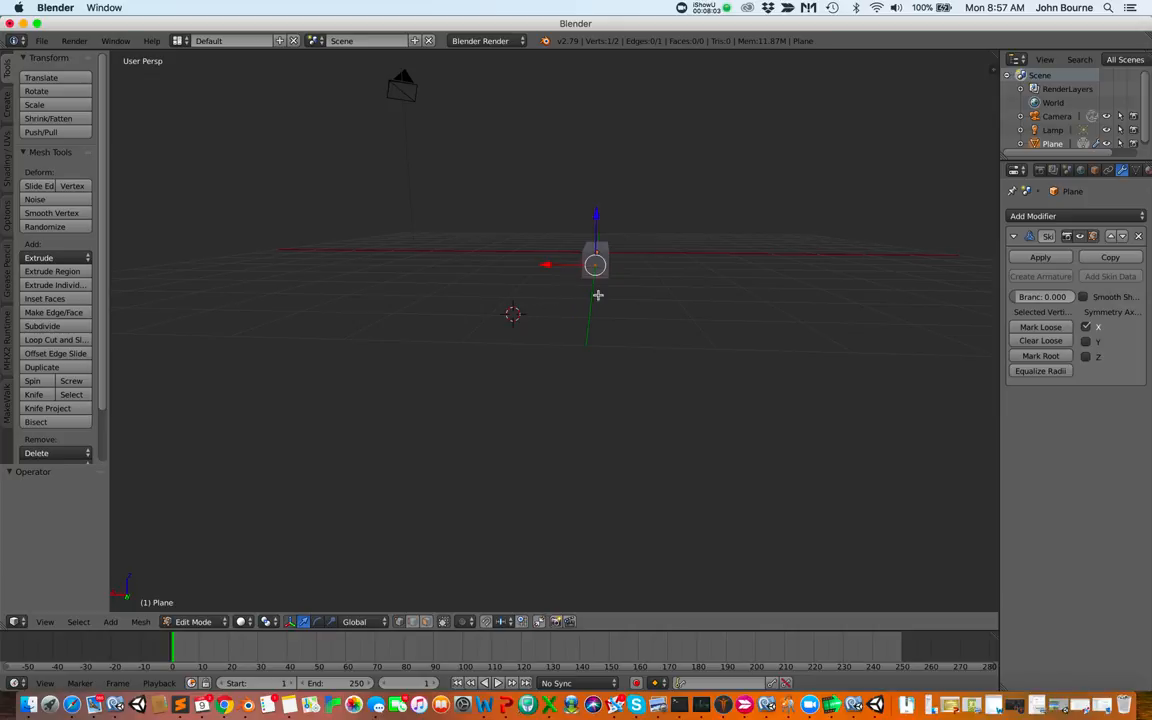
- Extrude the body's end vertex diagonally downward by about 1.22 in X, 0.33 in Y and -1.41 in Z as the first leg
middle_click_drag(598, 296, 602, 307)
scroll(602, 307, "up", 1)
scroll(602, 307, "down", 3)
scroll(602, 307, "up", 1)
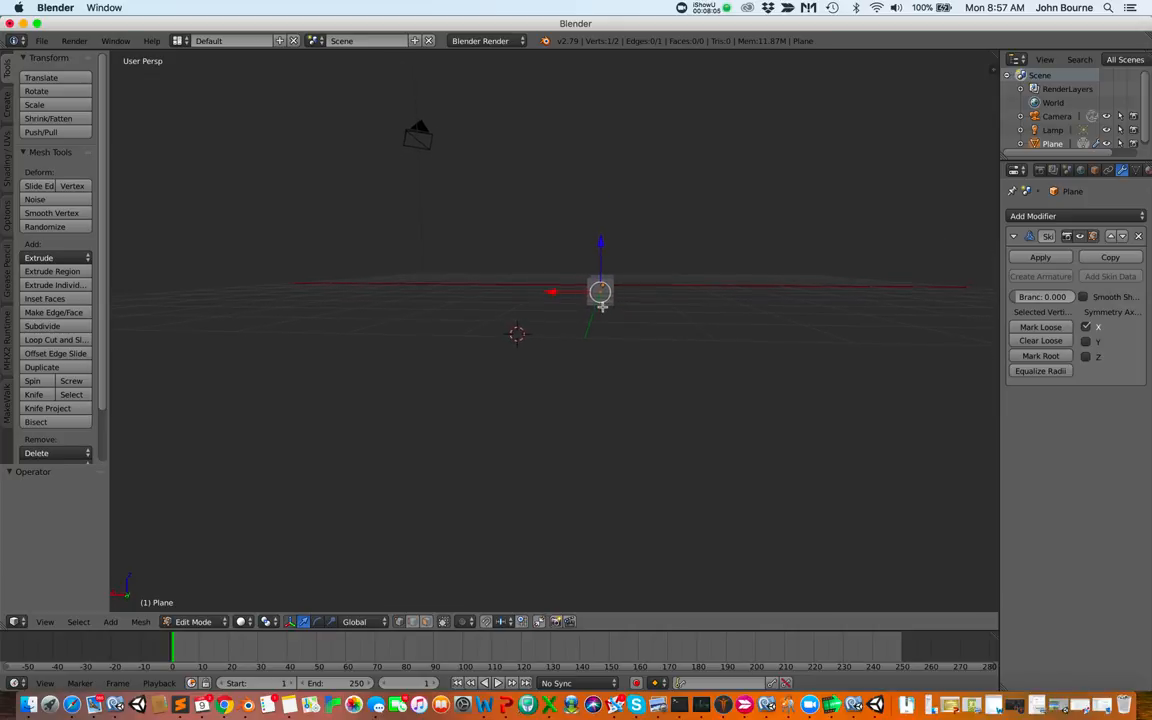
scroll(602, 307, "right", 2)
scroll(602, 307, "left", 2)
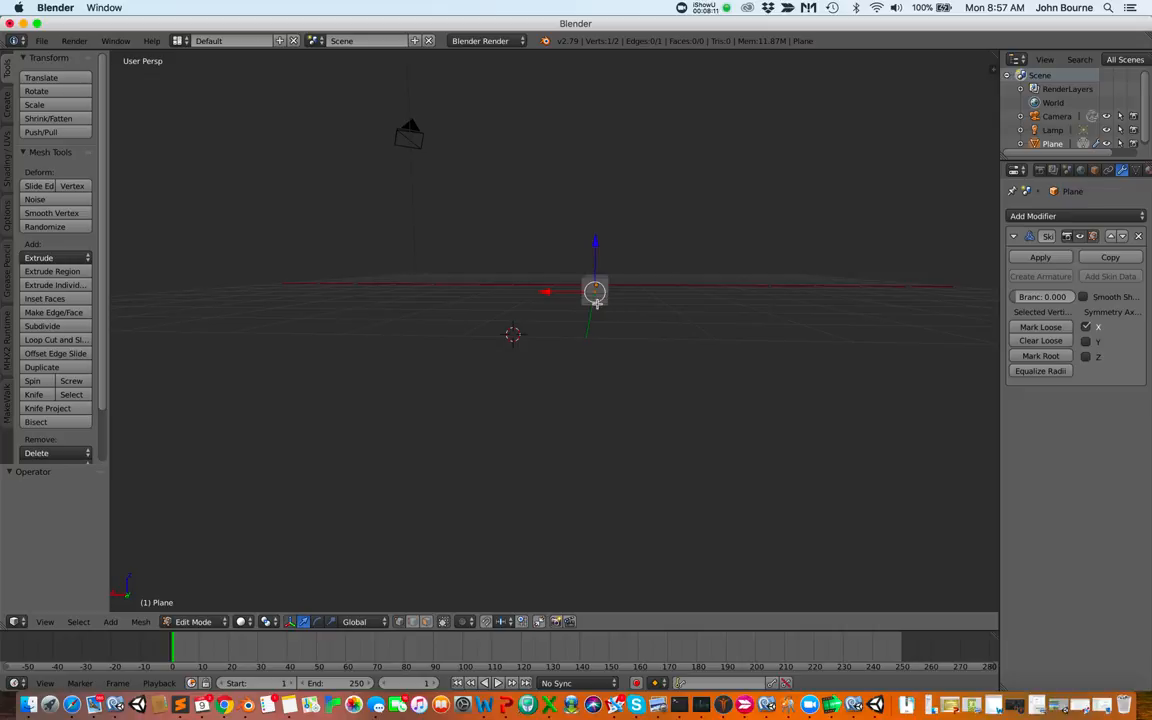
key("e")
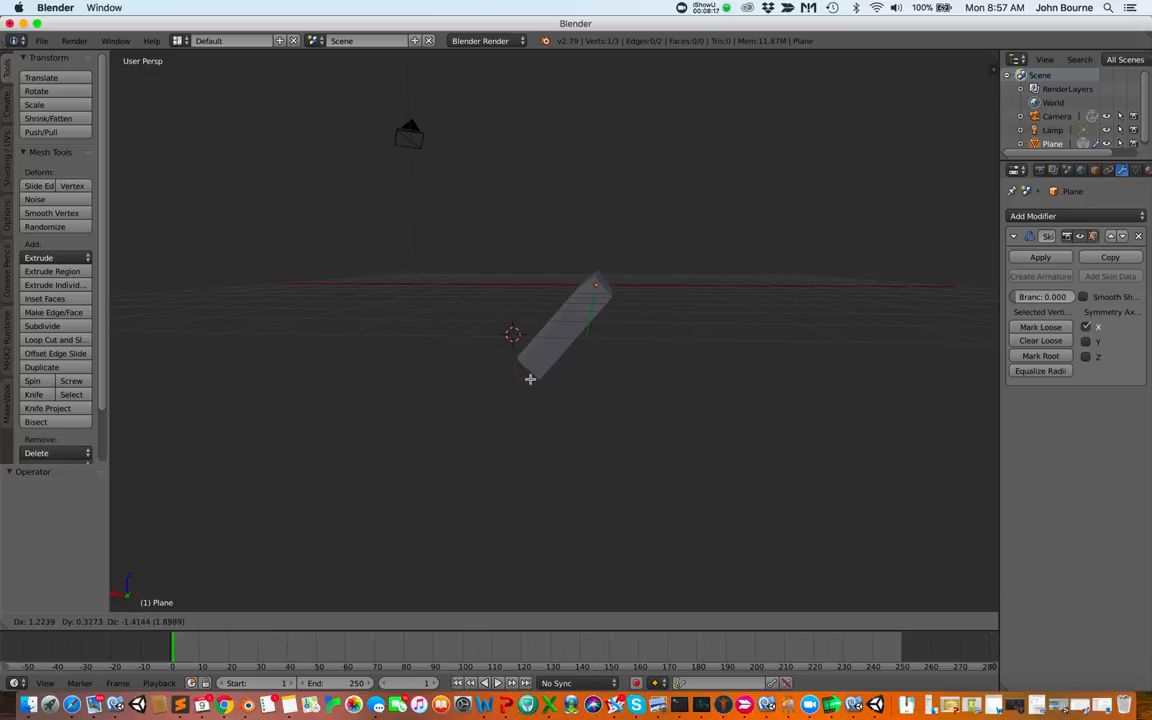
left_click(529, 377)
- Try to extrude the opposite leg from the vertex at the origin by about -1.43 in X and -1.85 in Z
scroll(600, 371, "down", 3)
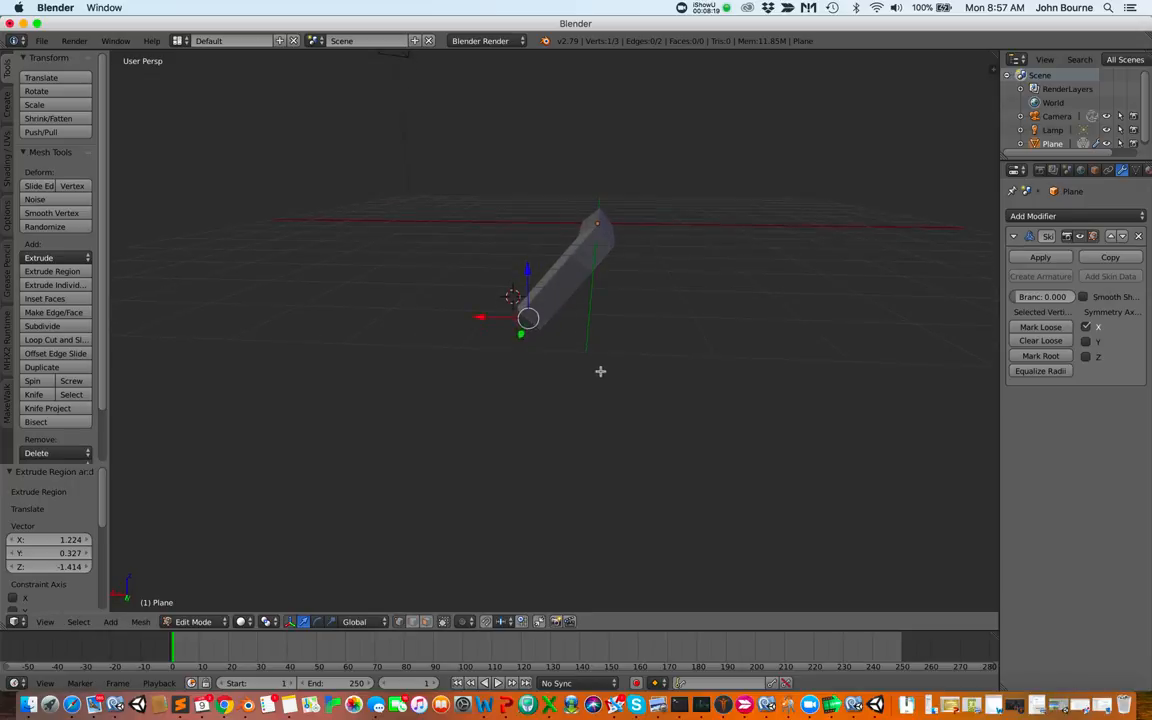
scroll(600, 371, "up", 1)
scroll(600, 371, "up", 4)
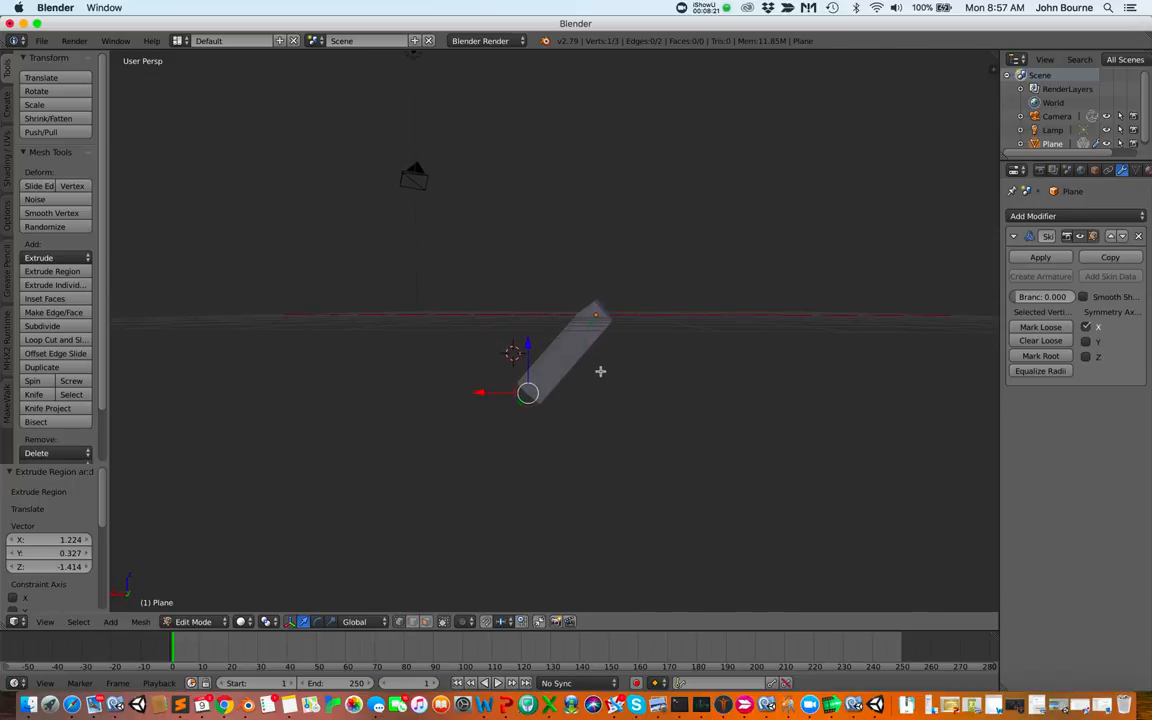
scroll(600, 371, "down", 1)
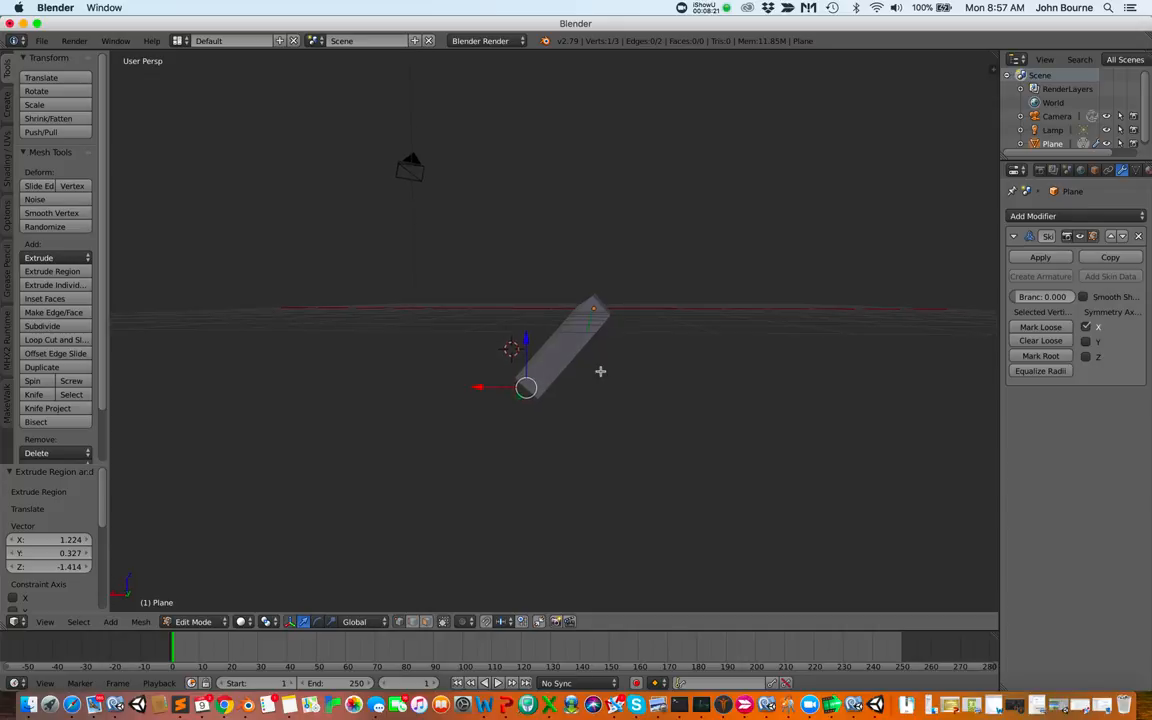
left_click(594, 306)
right_click(594, 308)
key("e")
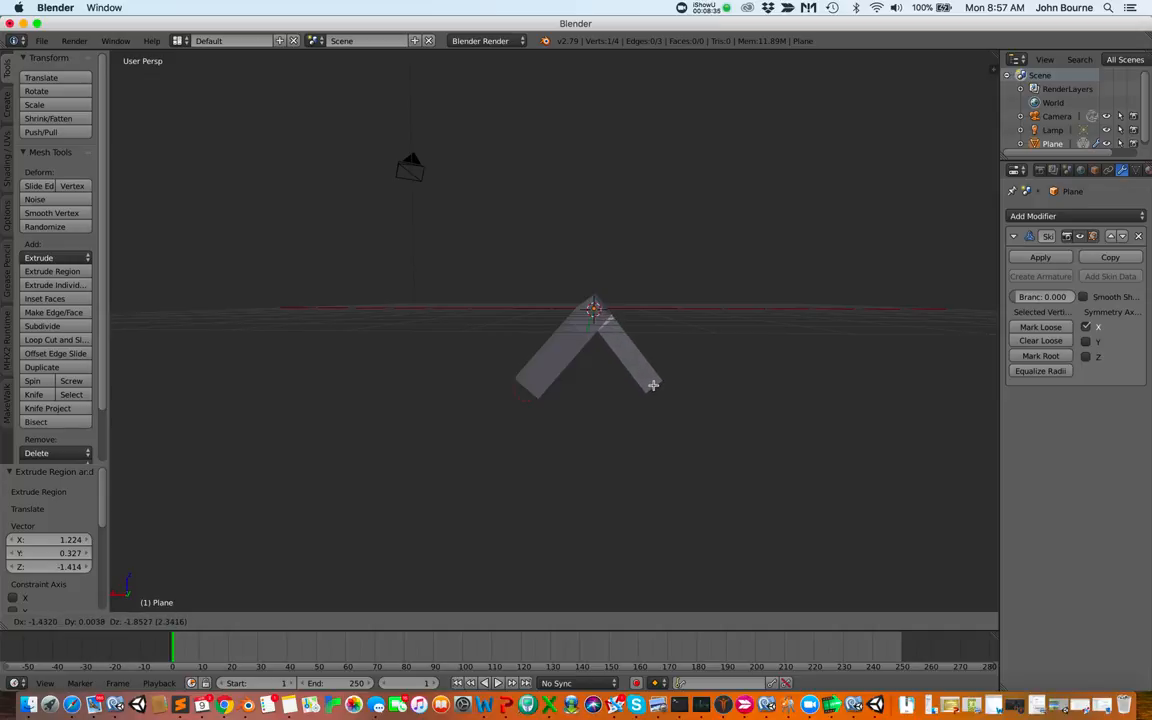
left_click(652, 386)
- Undo the leg extrusion made from the origin vertex
scroll(679, 378, "down", 5)
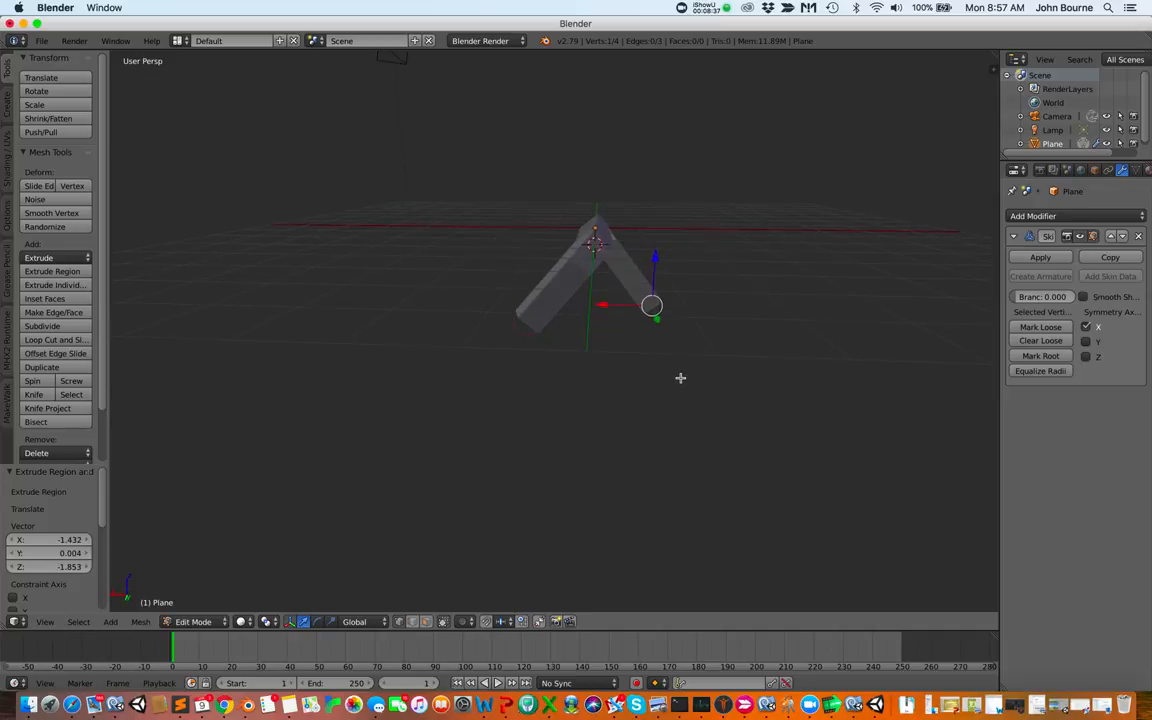
scroll(680, 378, "right", 8)
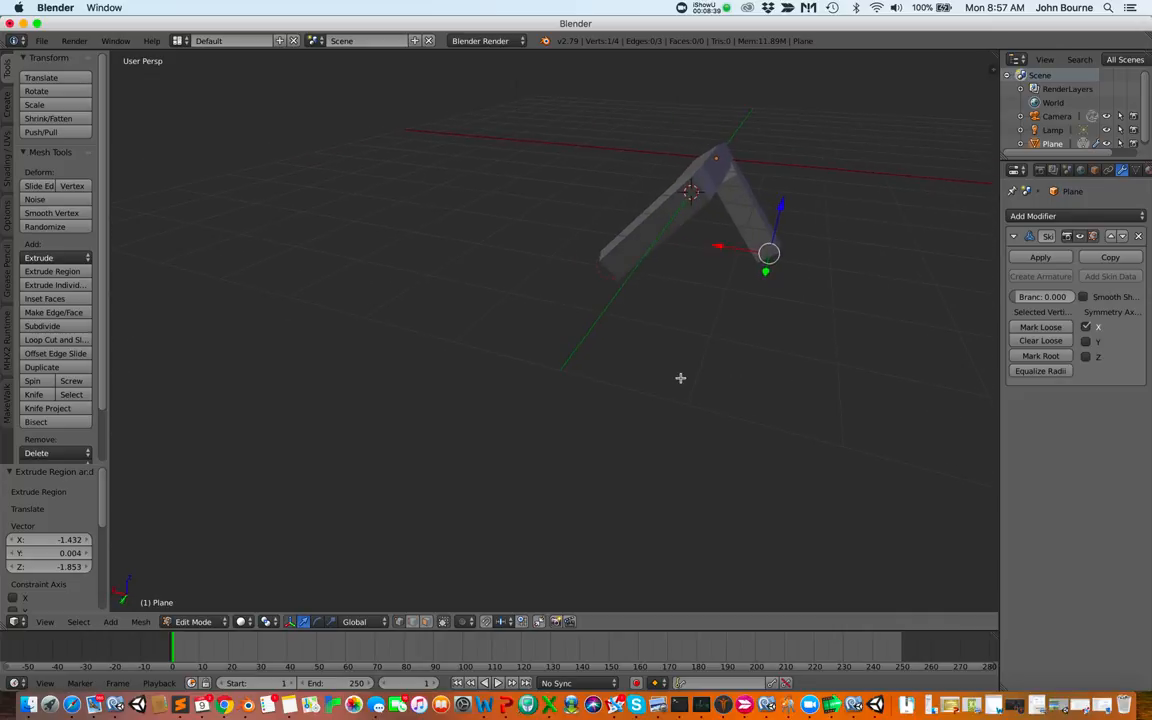
scroll(680, 378, "down", 1)
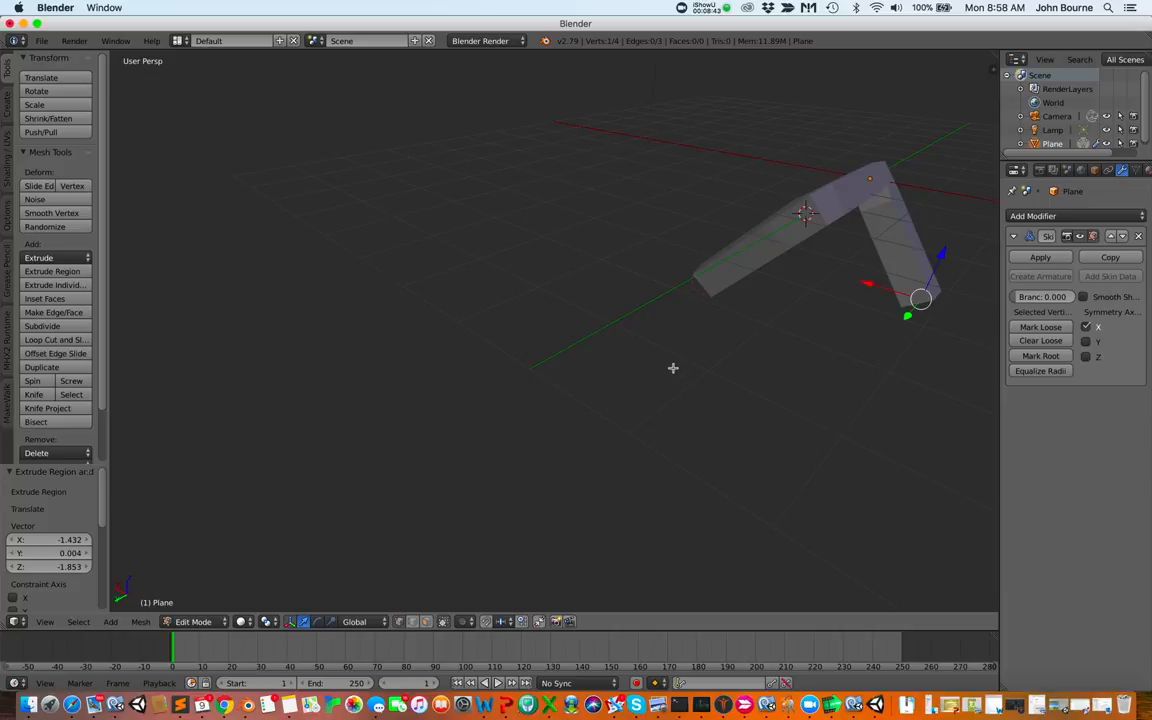
key("ctrl+z")
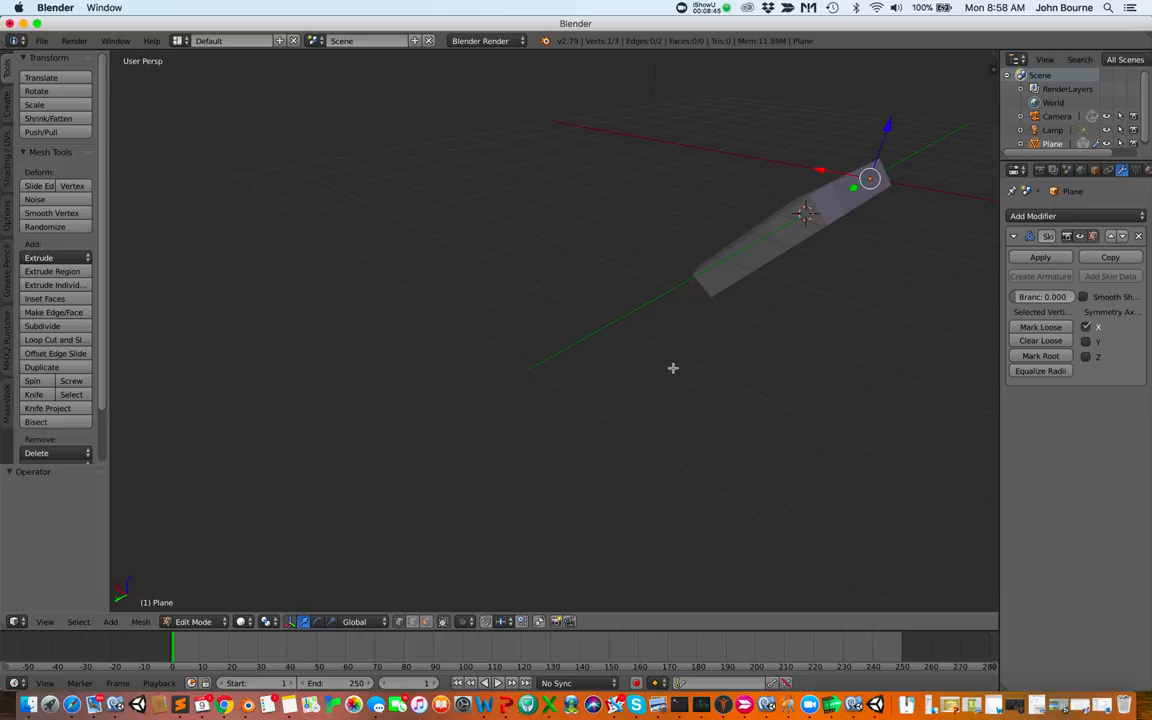
- Extrude the second leg from the body's end vertex, diagonally downward opposite the first leg by about -0.86 in X, 0.56 in Y and -1.50 in Z
scroll(769, 250, "down", 3)
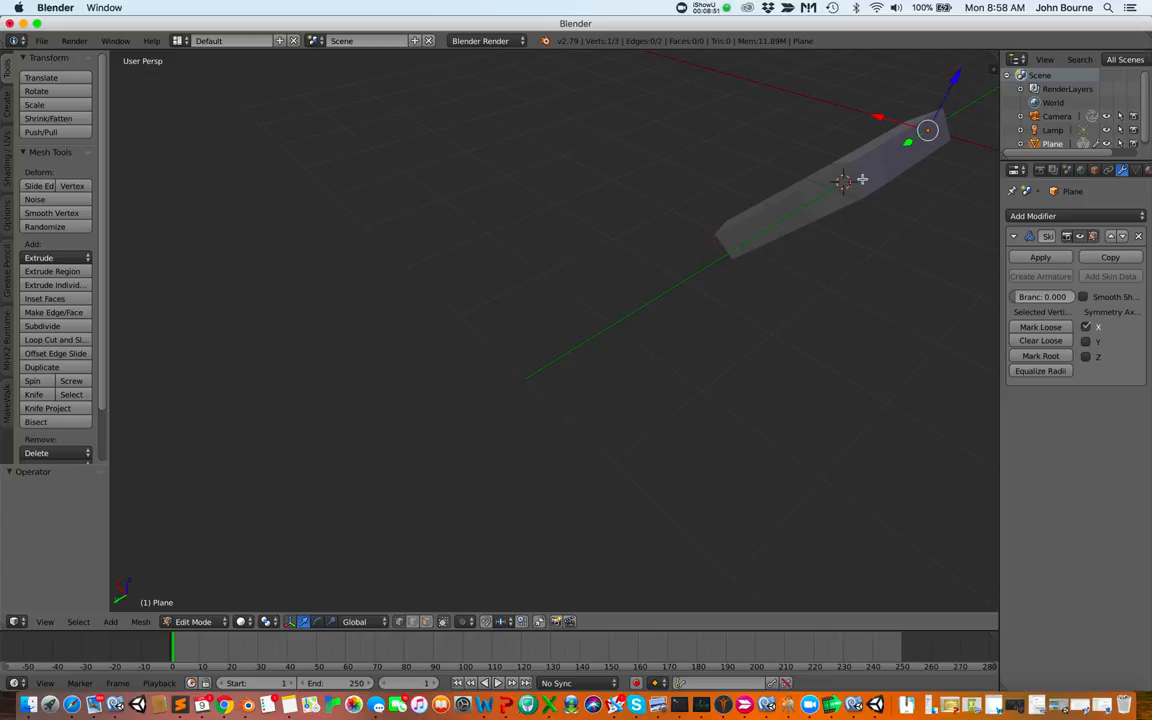
scroll(862, 179, "right", 5, "shift")
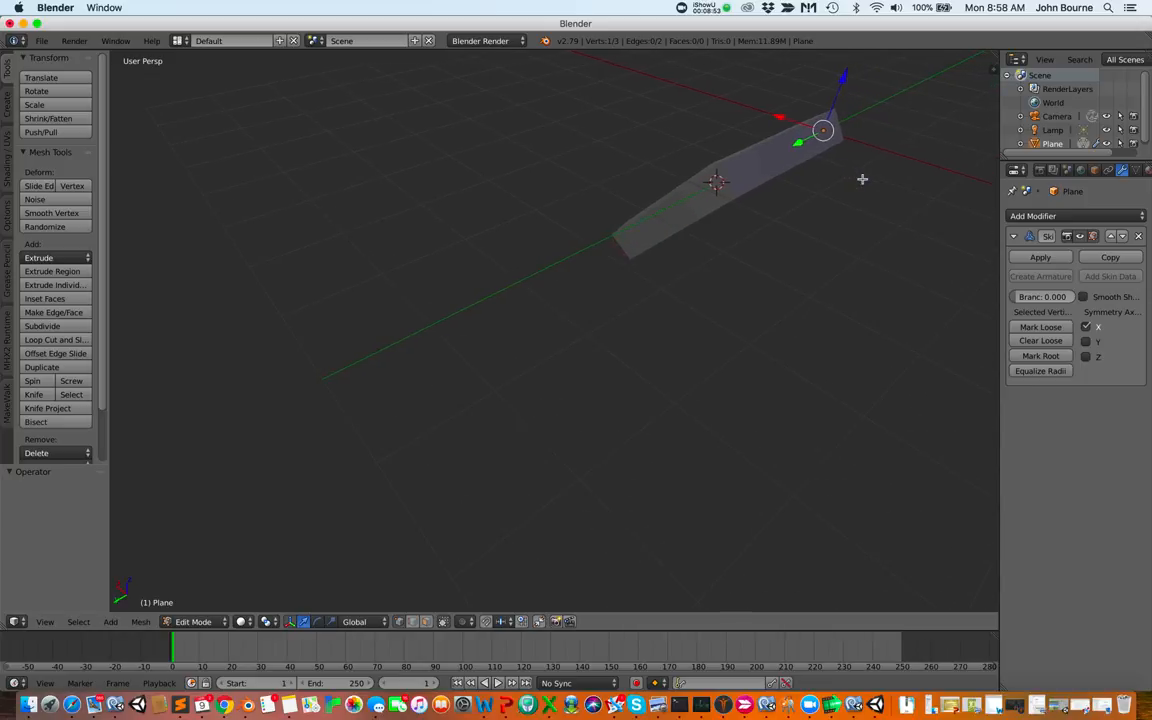
scroll(748, 211, "up", 2)
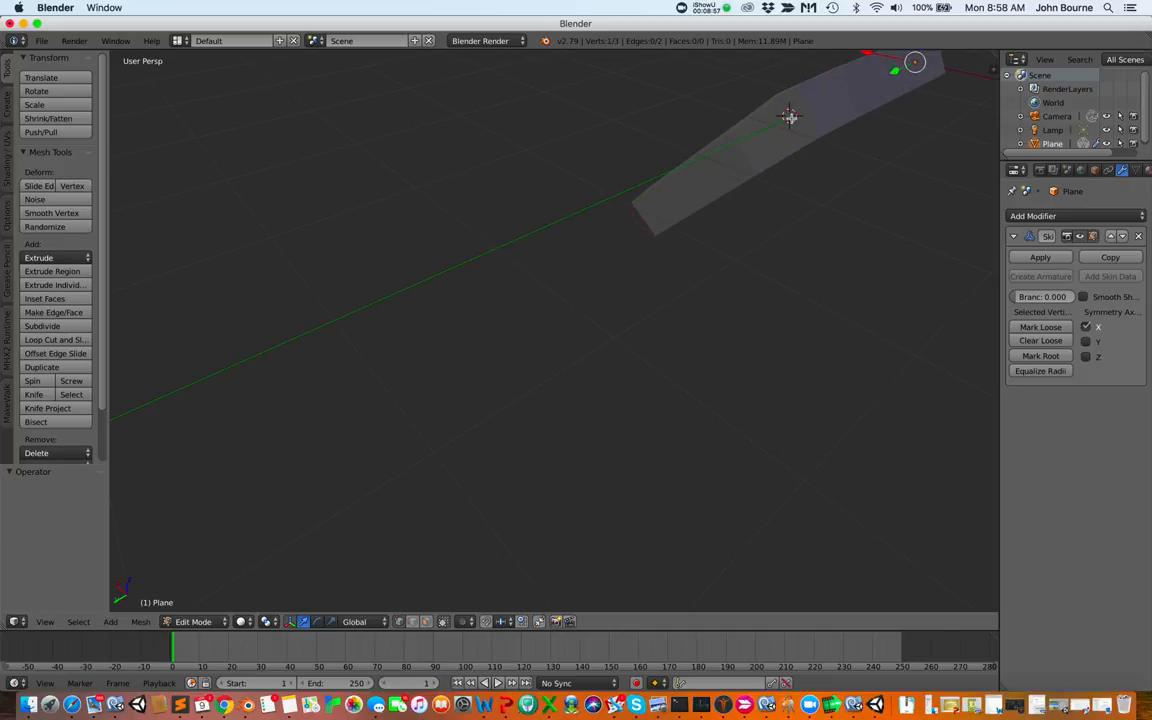
left_click(790, 116)
scroll(820, 193, "up", 2)
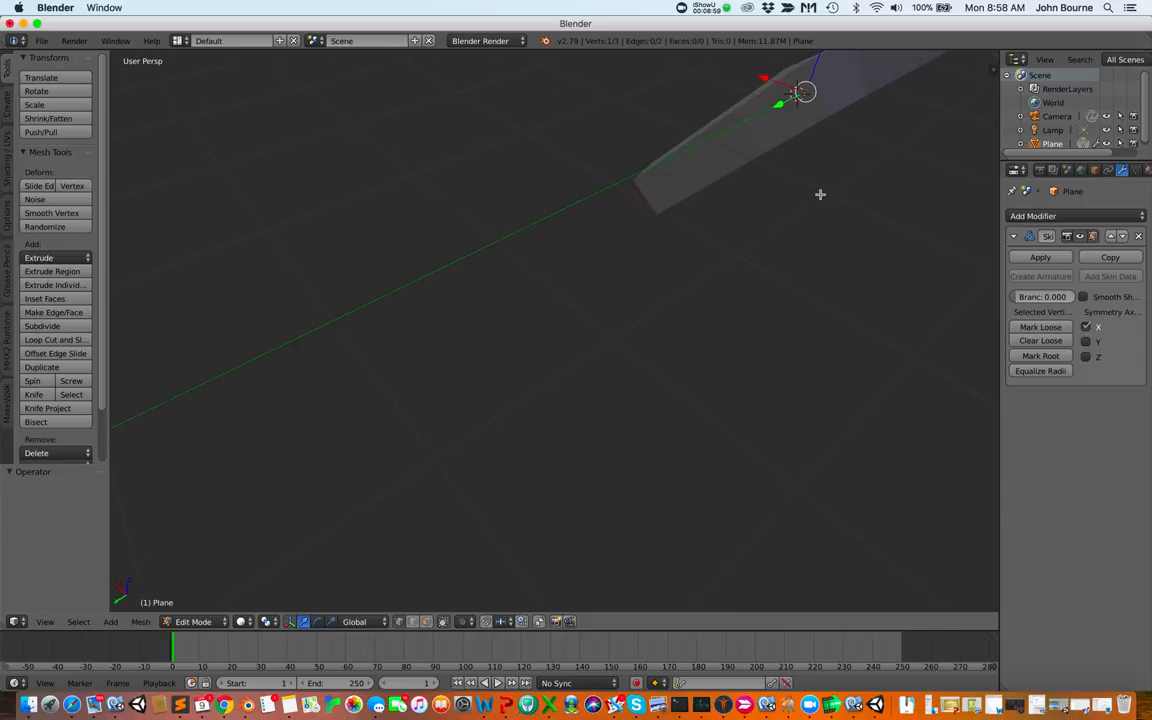
scroll(820, 194, "up", 1)
scroll(820, 194, "down", 5)
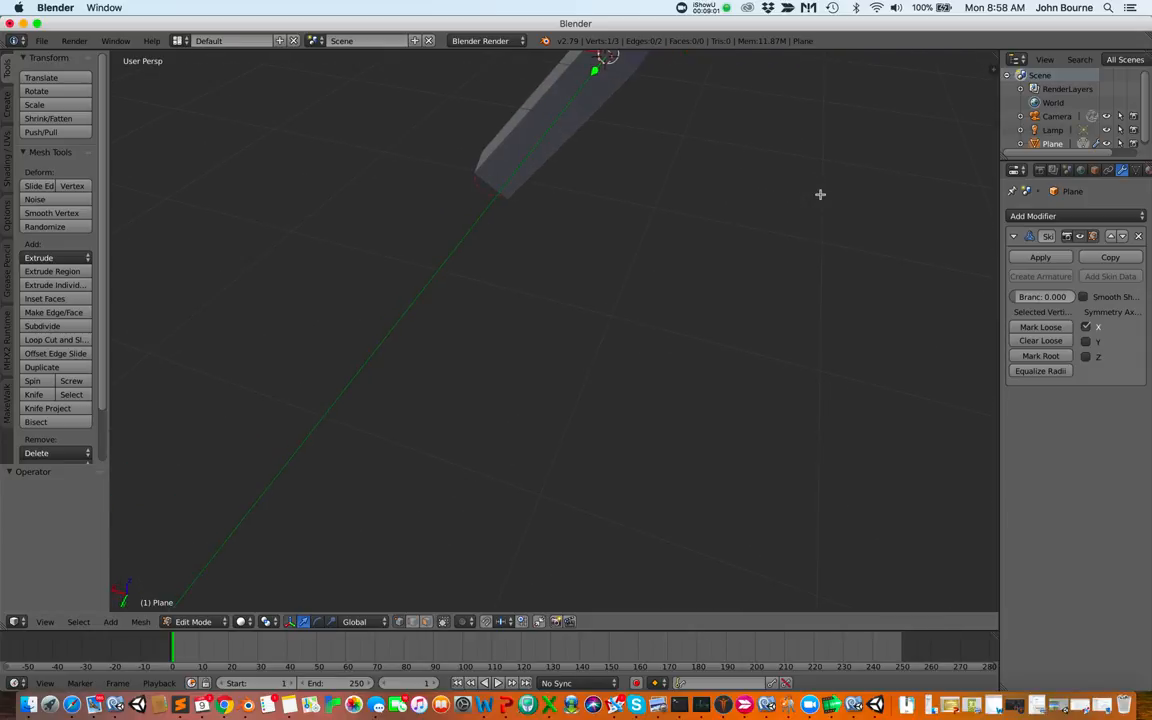
scroll(812, 192, "left", 5)
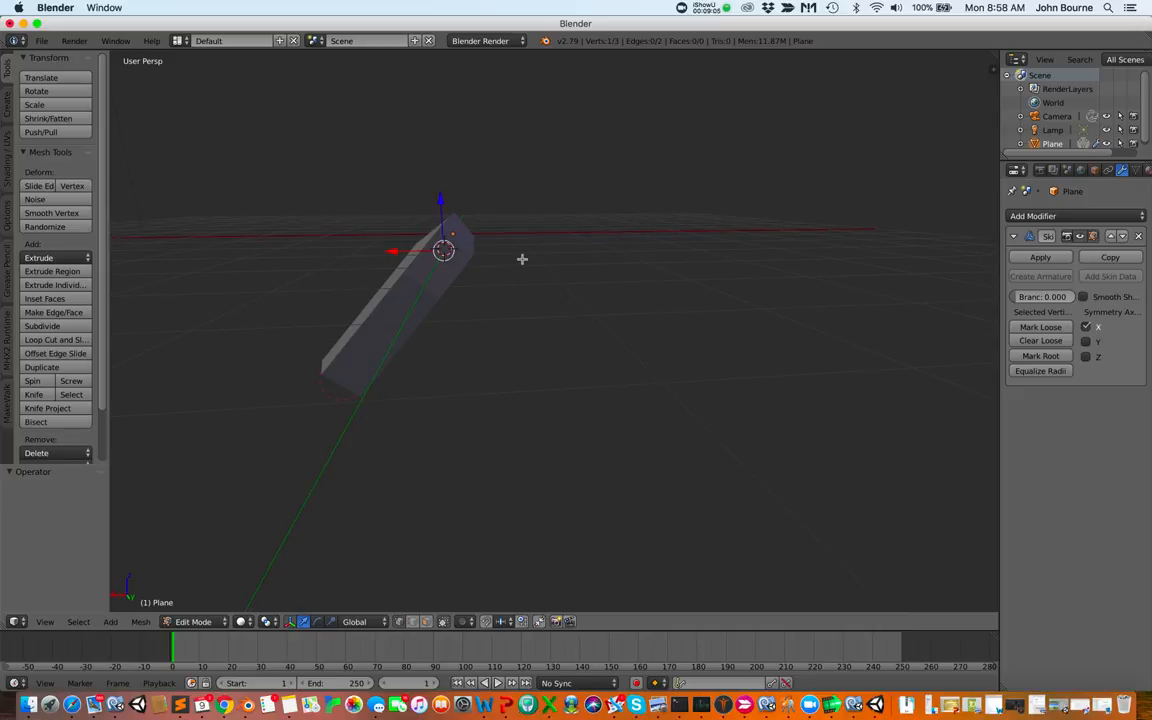
left_click(445, 254, "ctrl")
key("e")
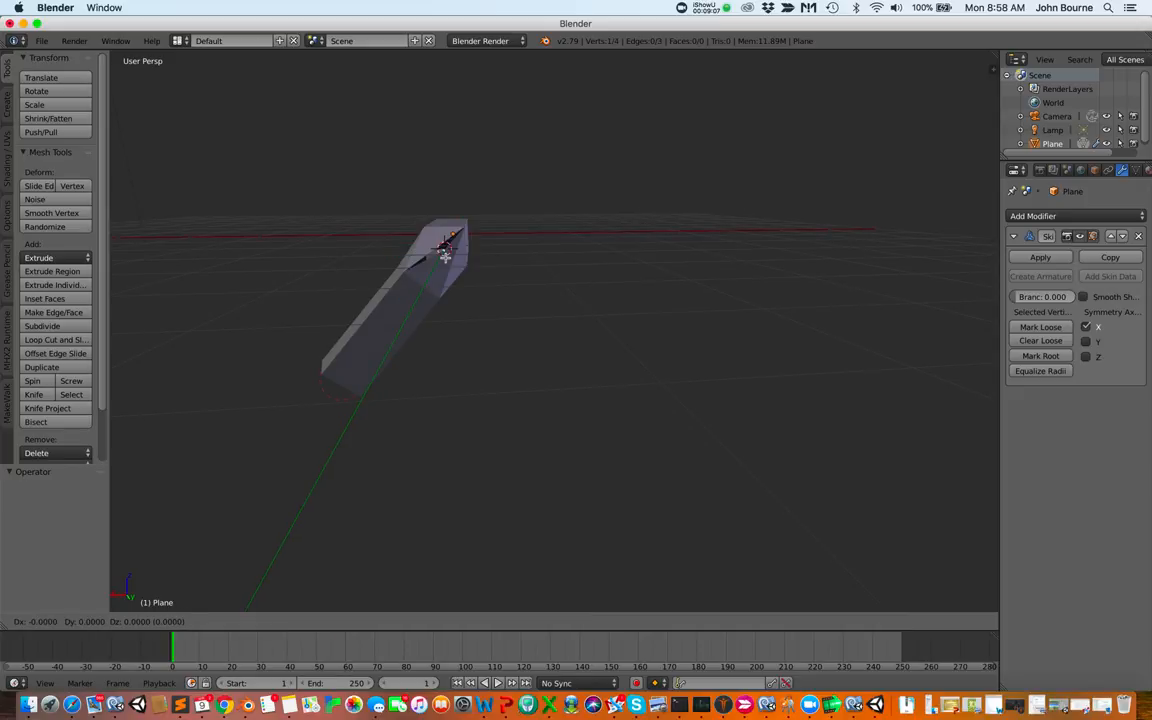
left_click(525, 390)
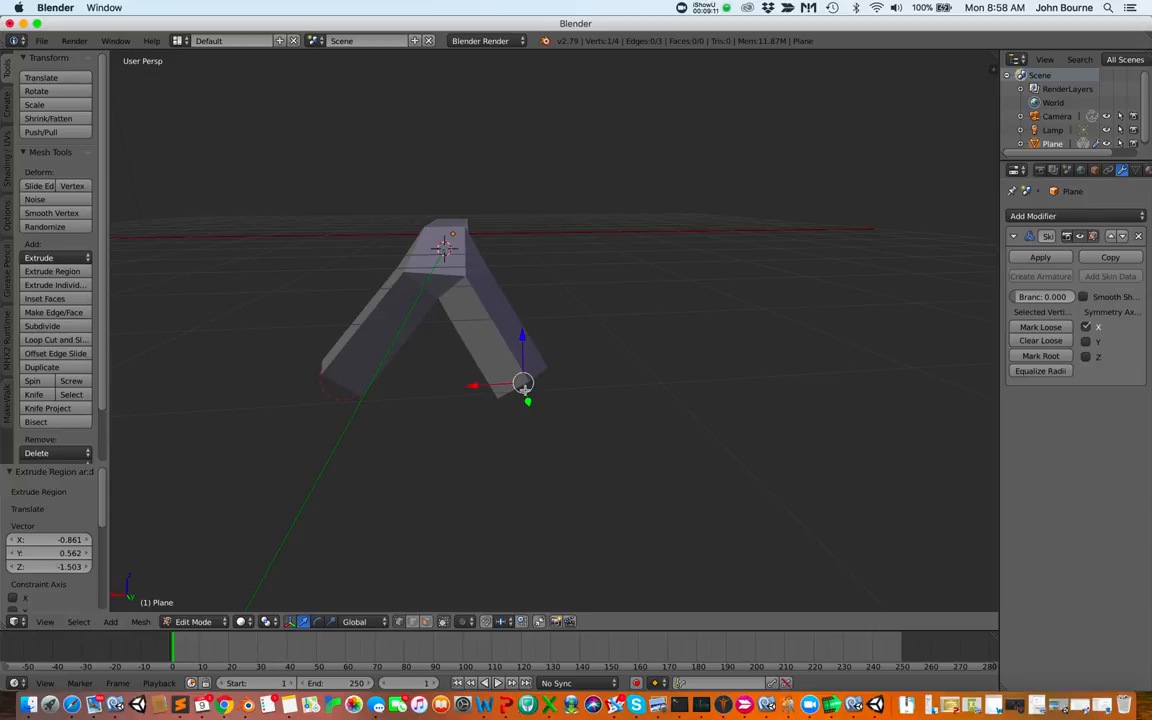
- Examine the pair of legs and their joint with the body from several sides
scroll(578, 372, "down", 5)
scroll(580, 369, "right", 5)
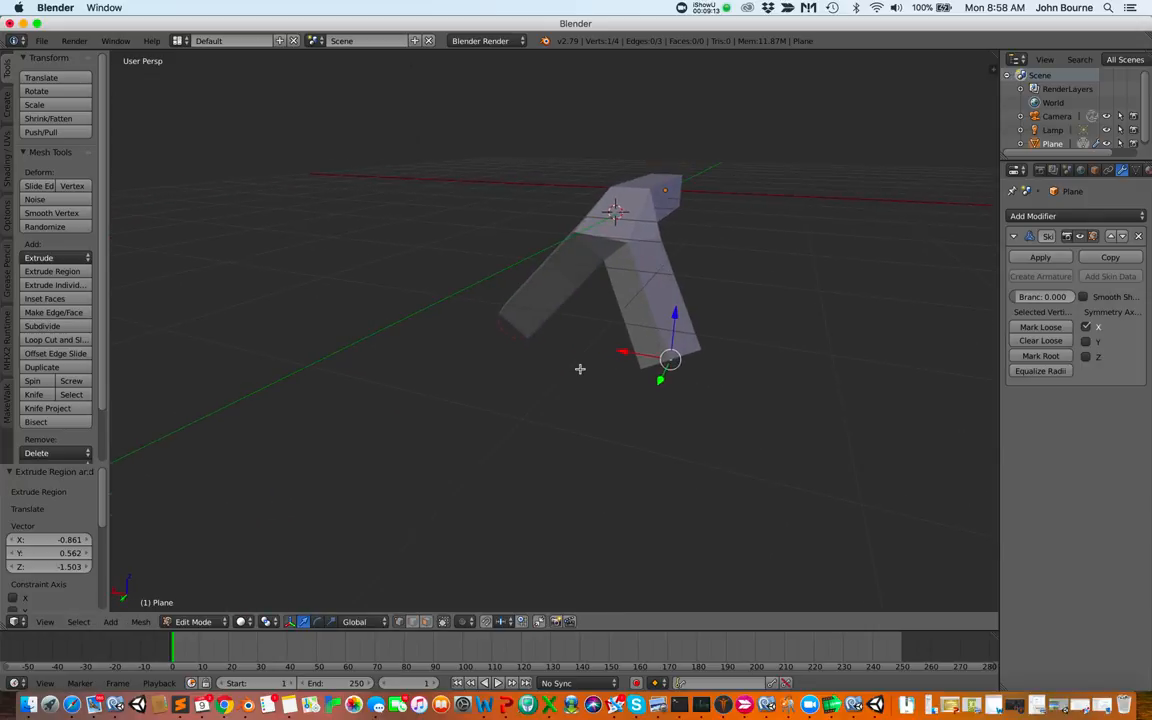
scroll(580, 369, "left", 10)
scroll(580, 369, "down", 5)
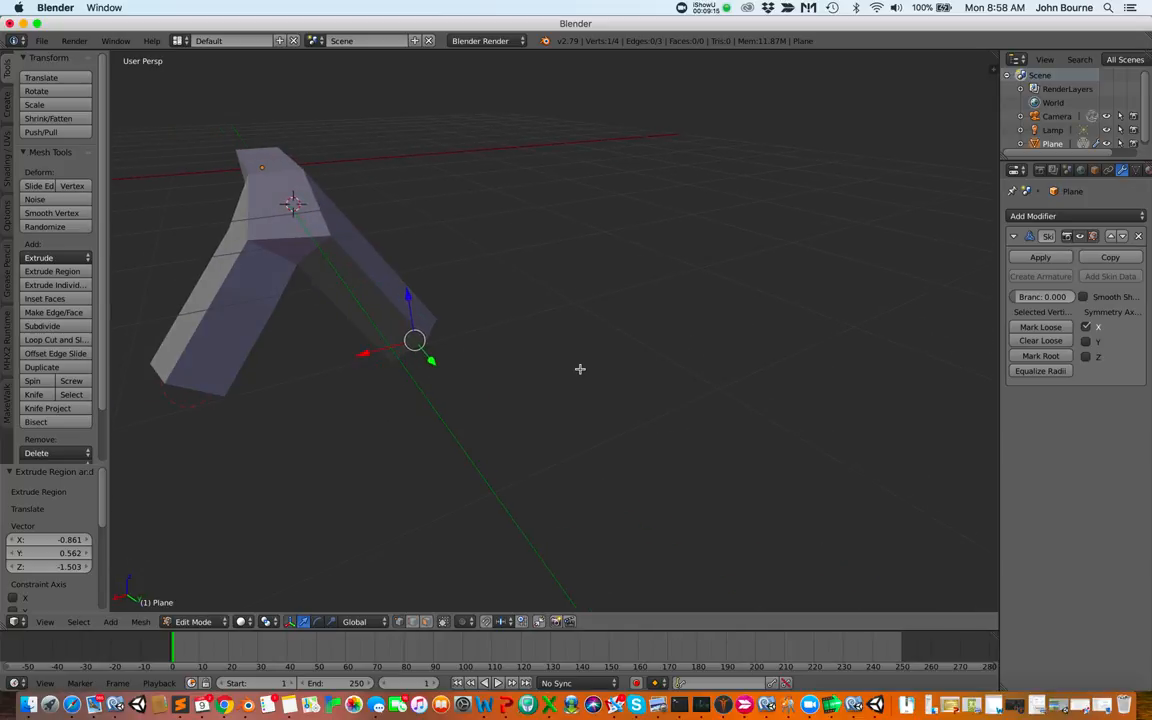
scroll(580, 369, "left", 5)
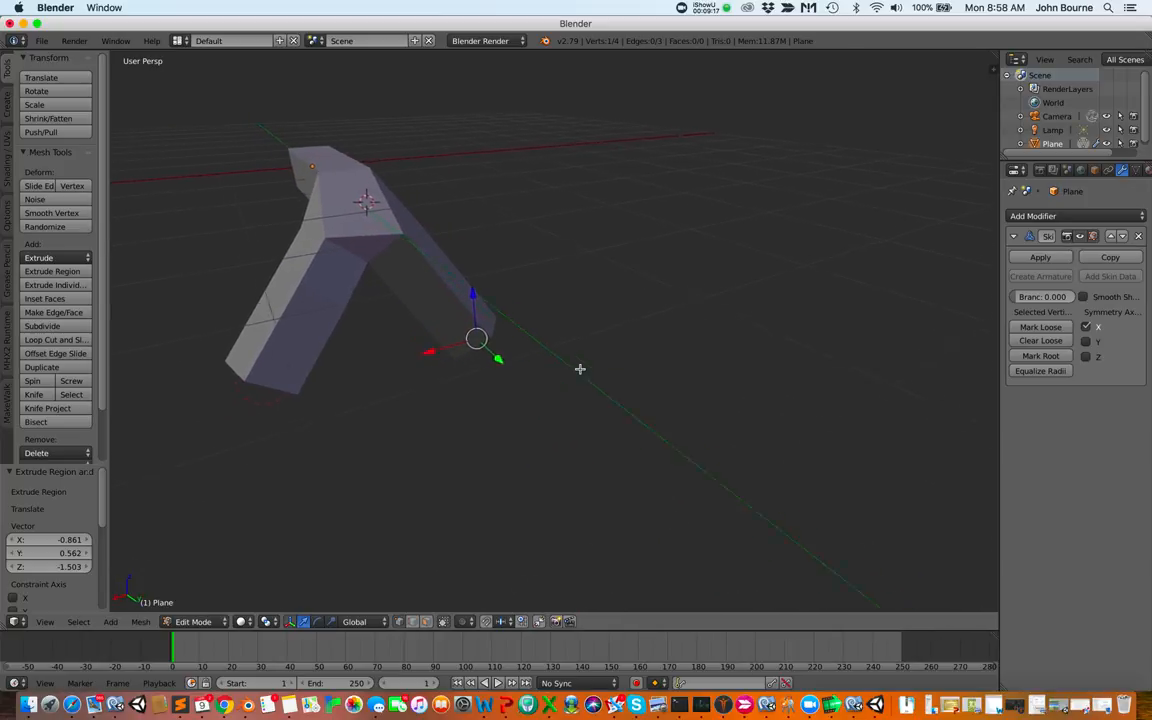
scroll(580, 369, "left", 5)
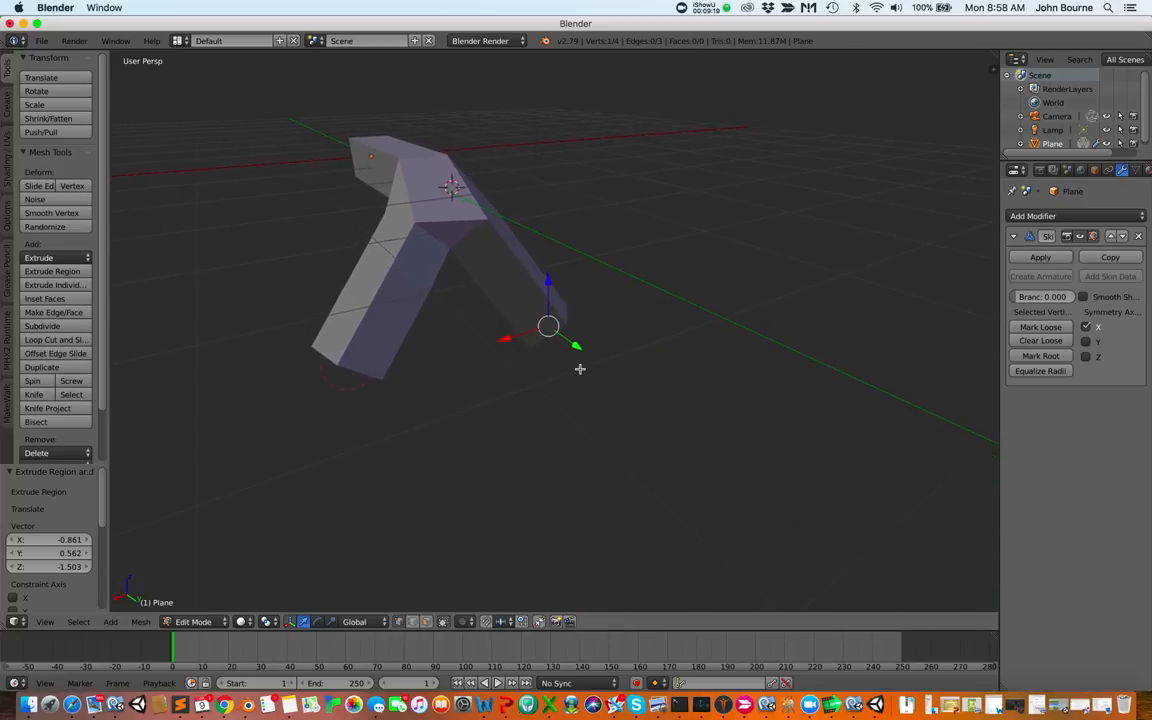
scroll(580, 369, "left", 2)
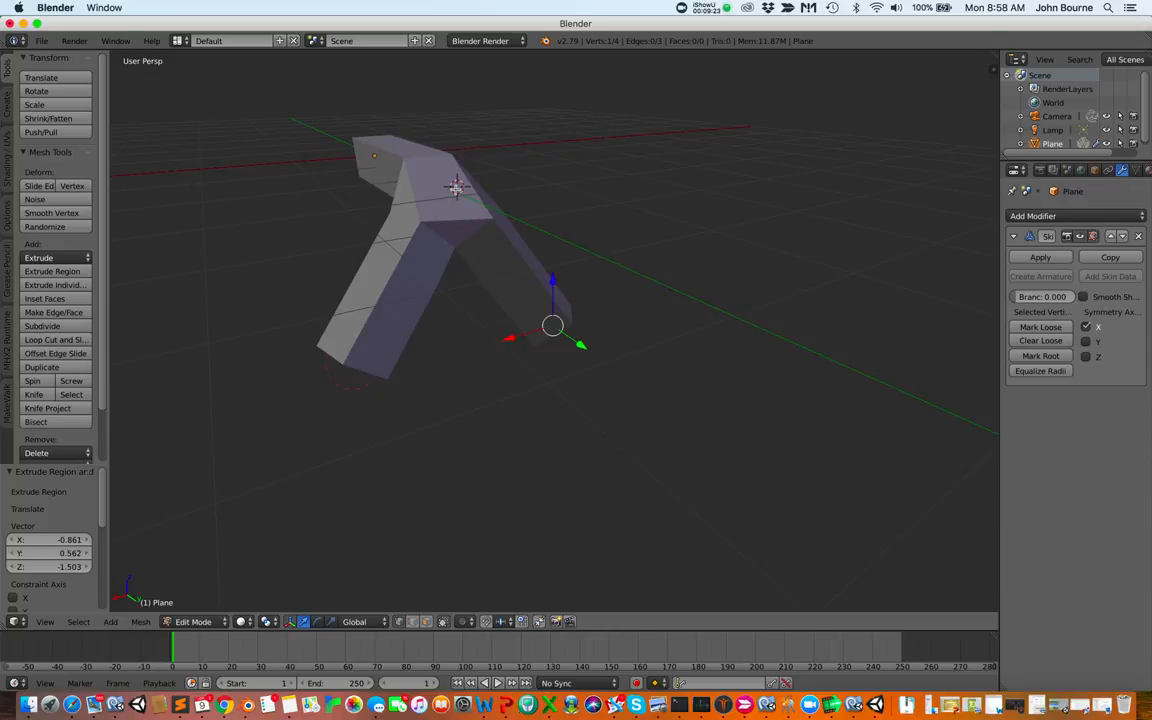
- Extrude the body onward from the vertex where the two legs meet, by about 2.88 along the Y axis
right_click(455, 187)
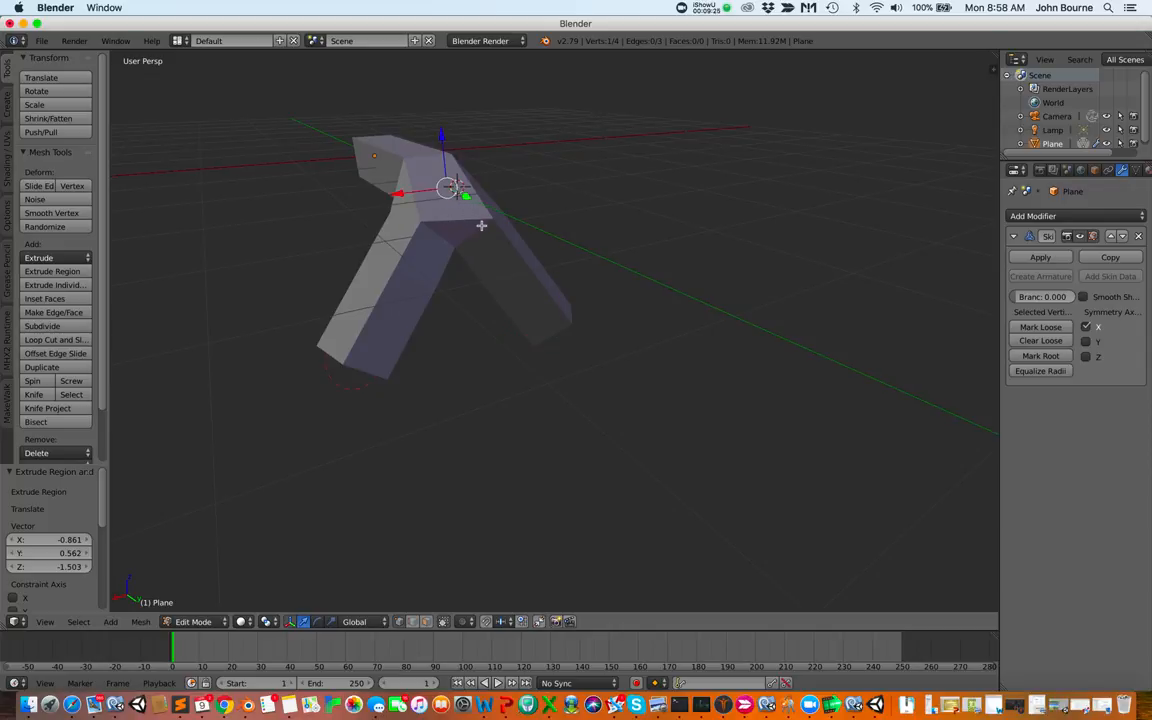
scroll(481, 225, "right", 10)
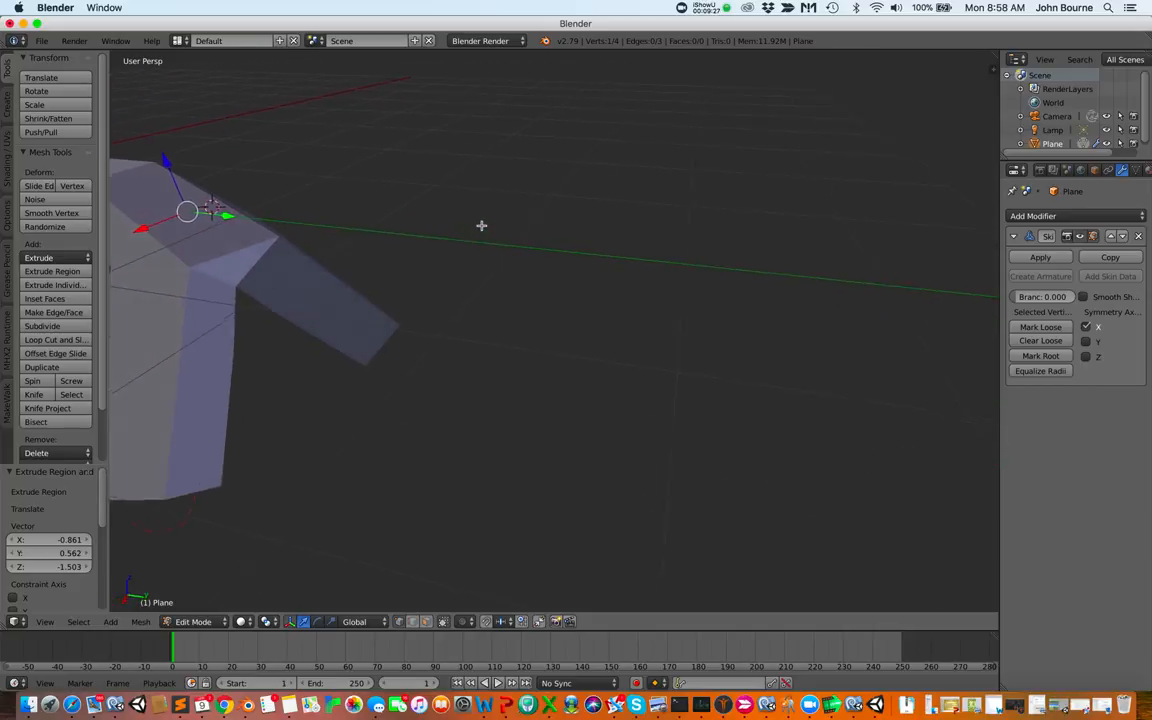
scroll(481, 225, "right", 10)
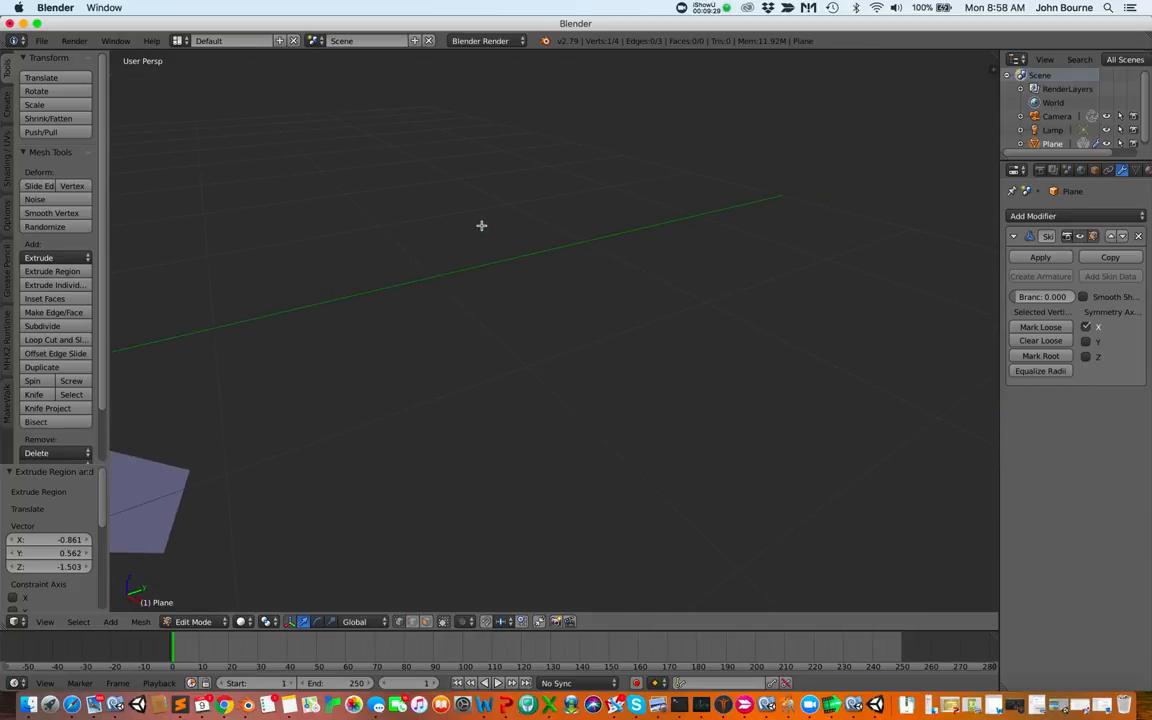
scroll(481, 225, "left", 10)
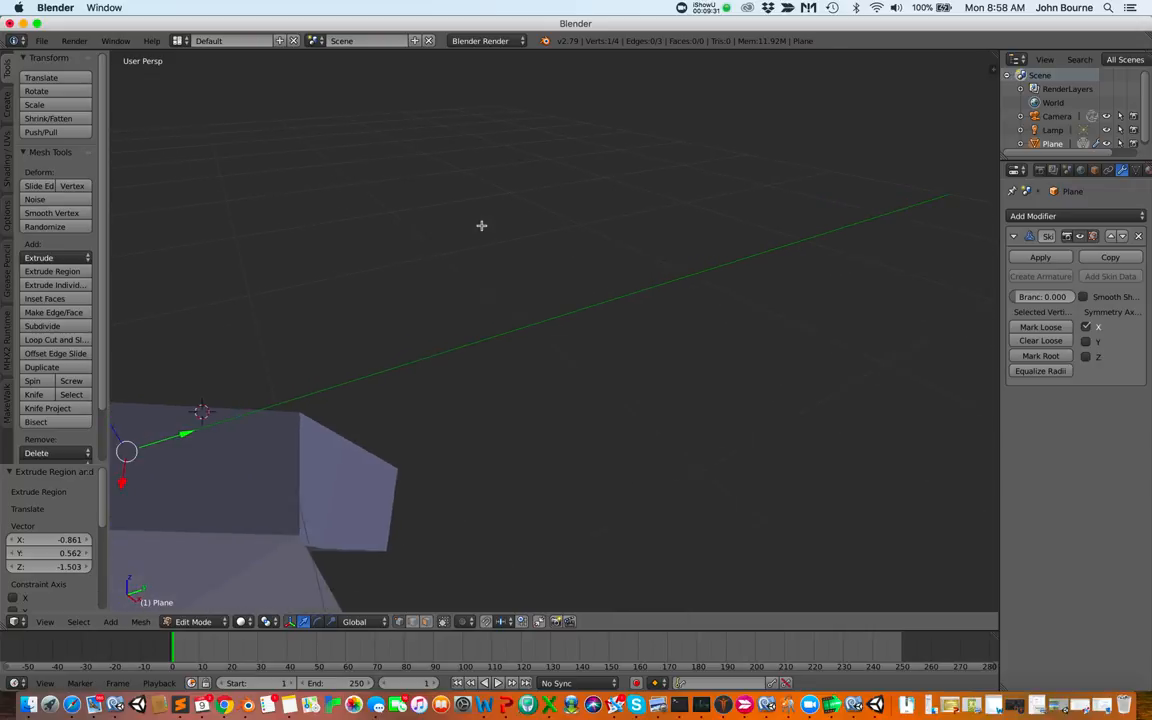
scroll(481, 225, "left", 10)
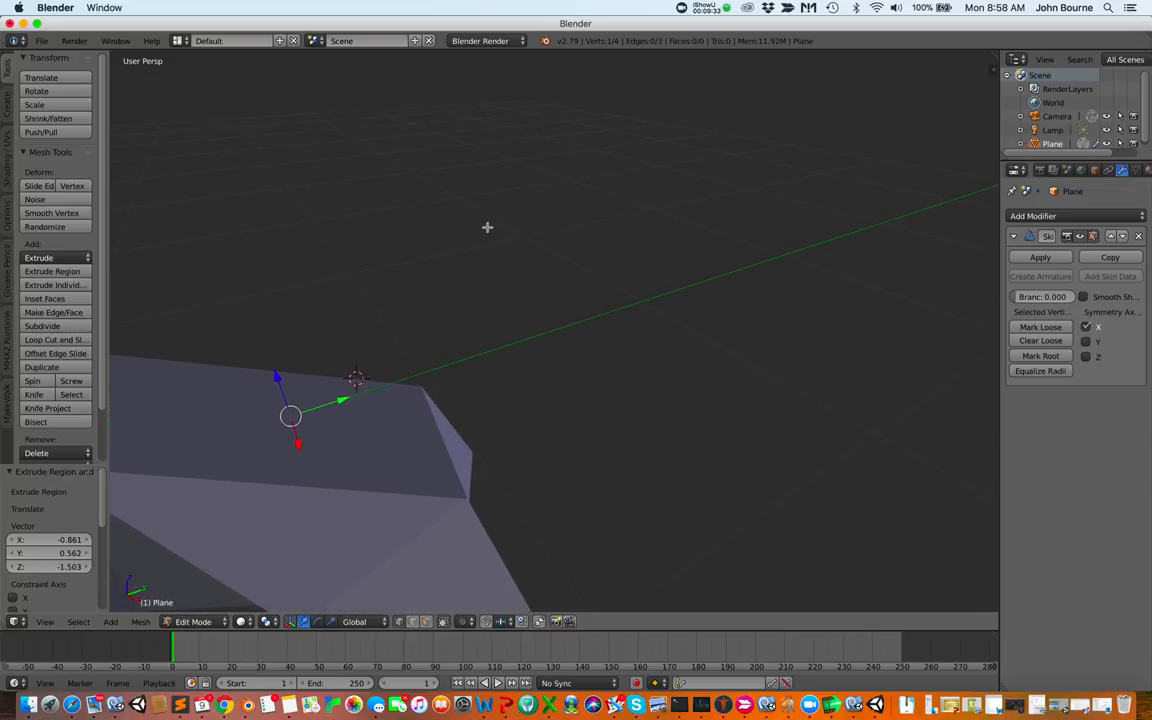
scroll(487, 227, "down", 10)
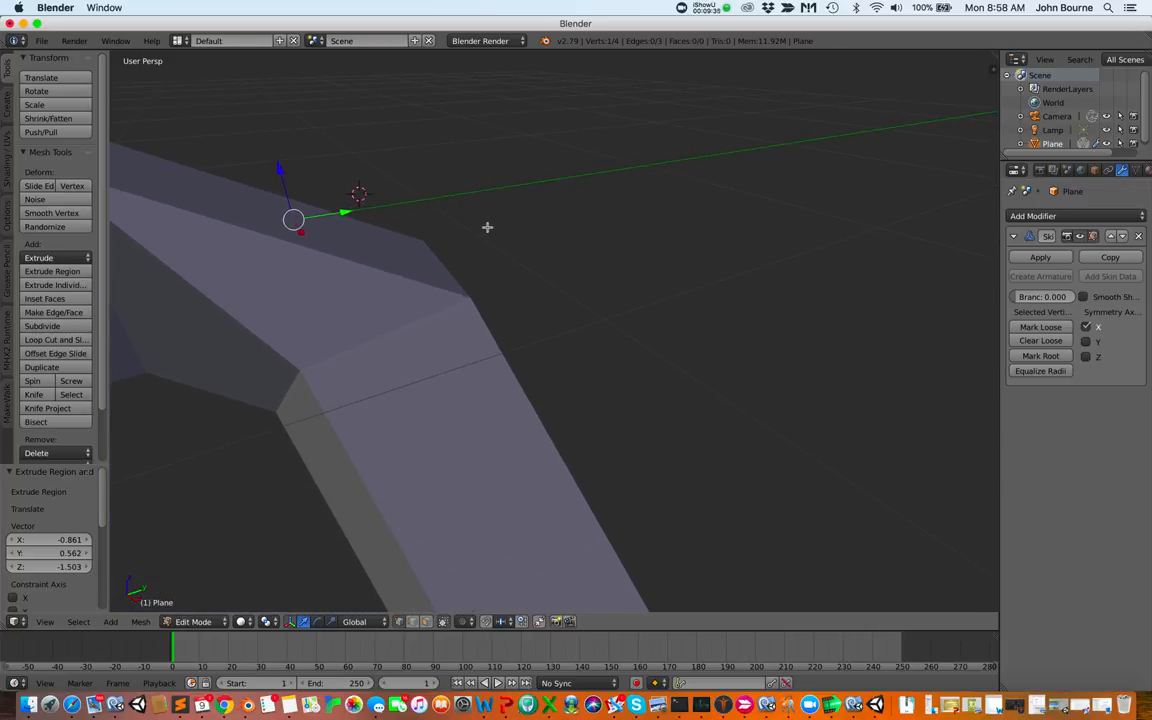
scroll(487, 227, "down", 4)
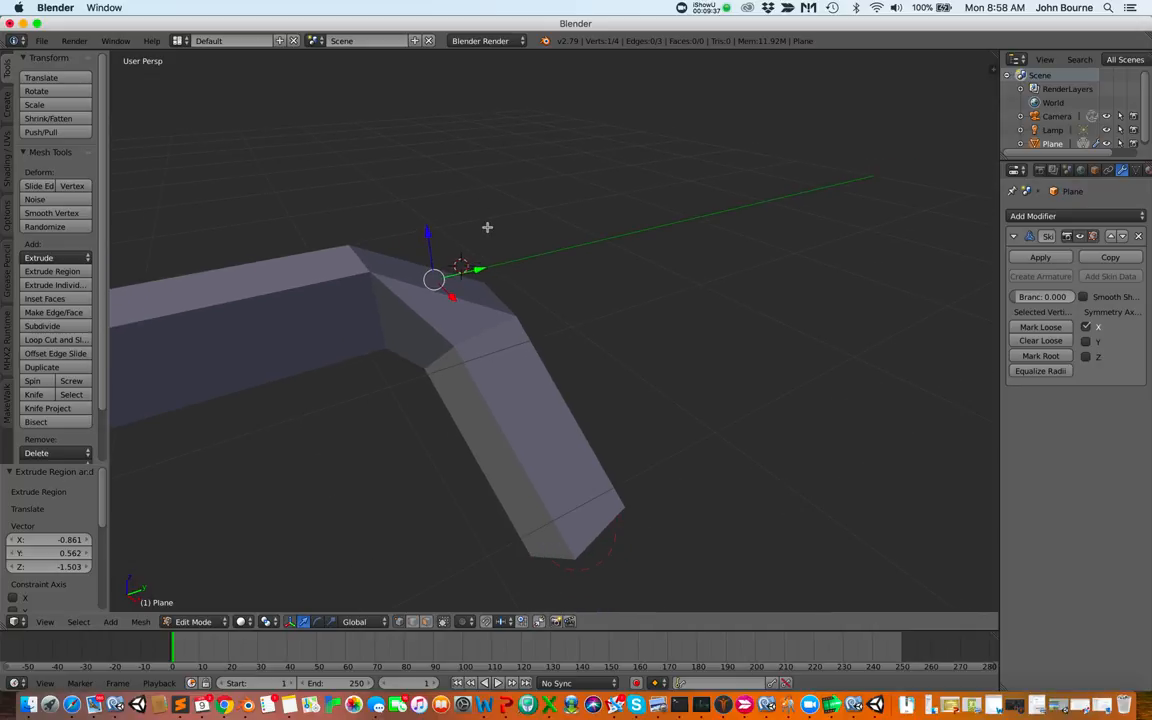
scroll(487, 227, "down", 10)
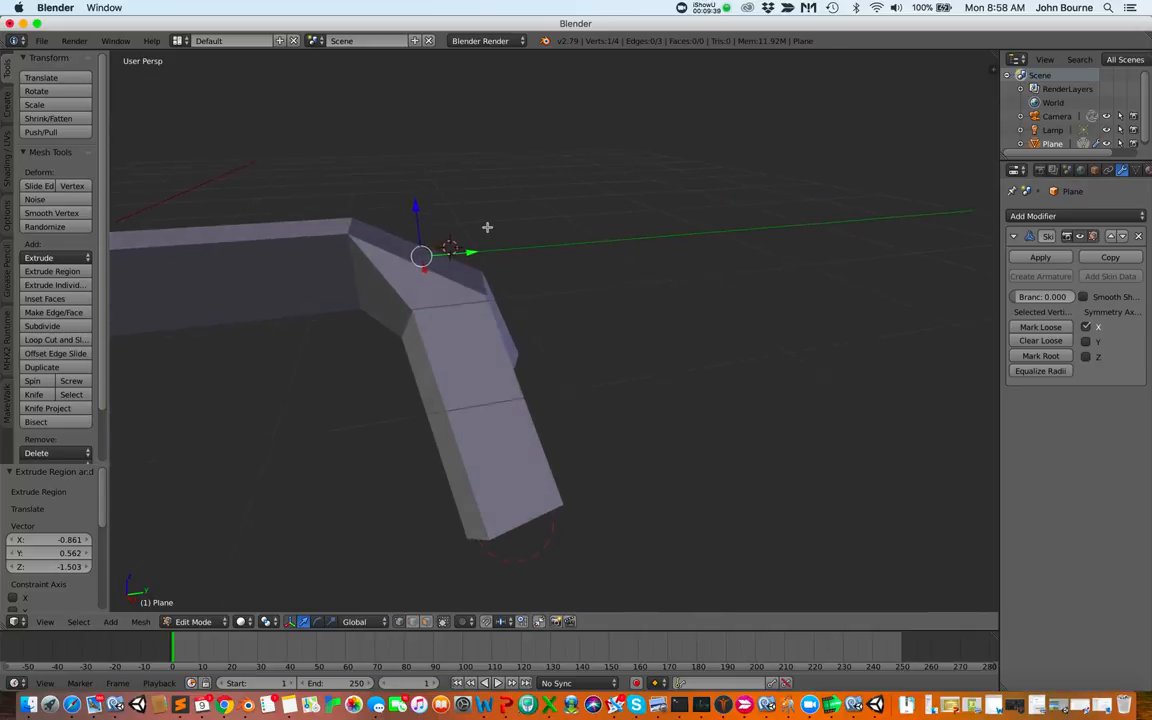
scroll(487, 227, "down", 3)
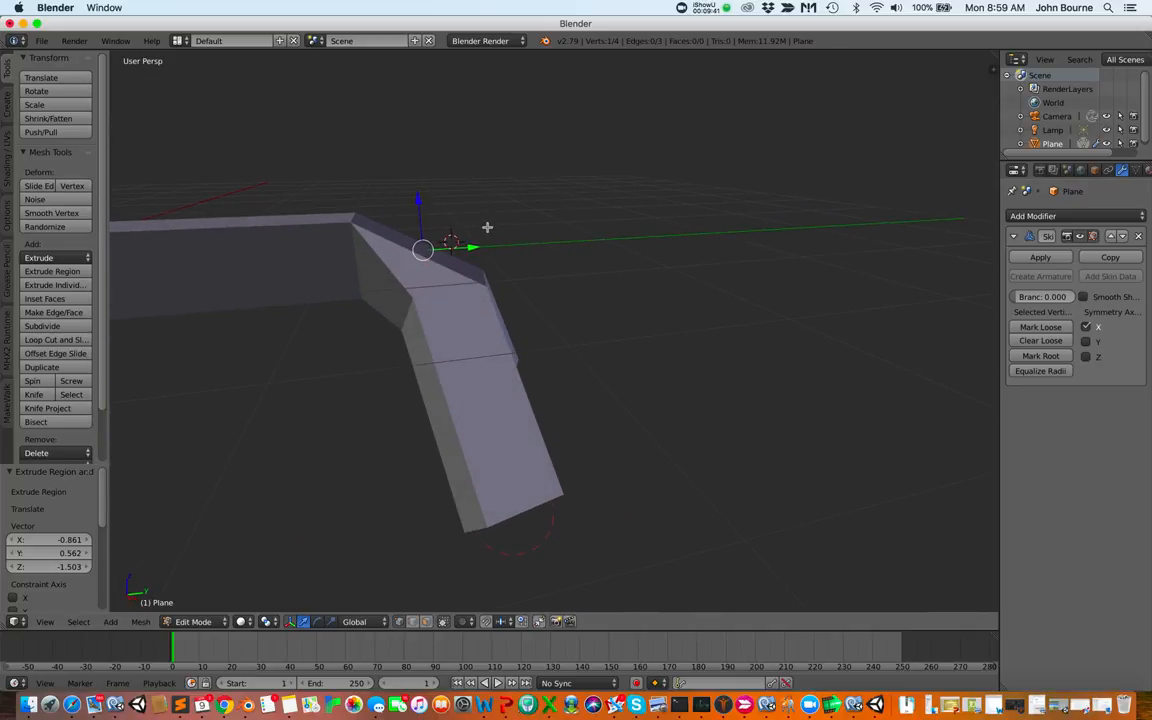
scroll(477, 210, "down", 7)
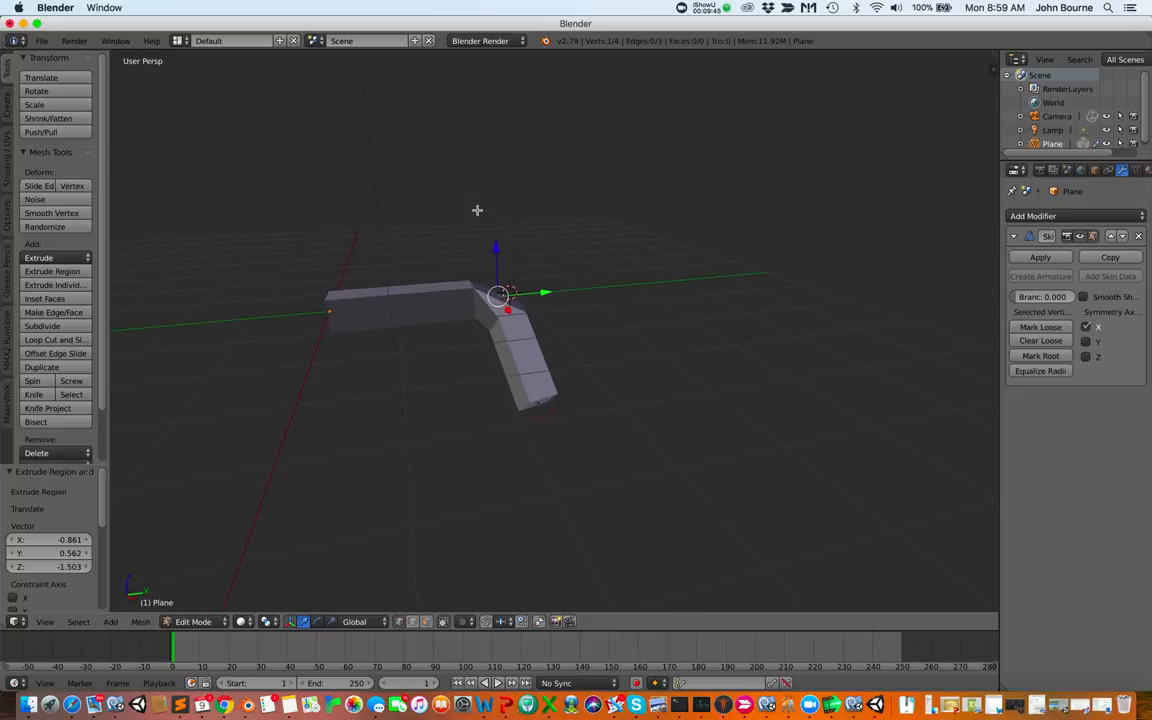
key("e")
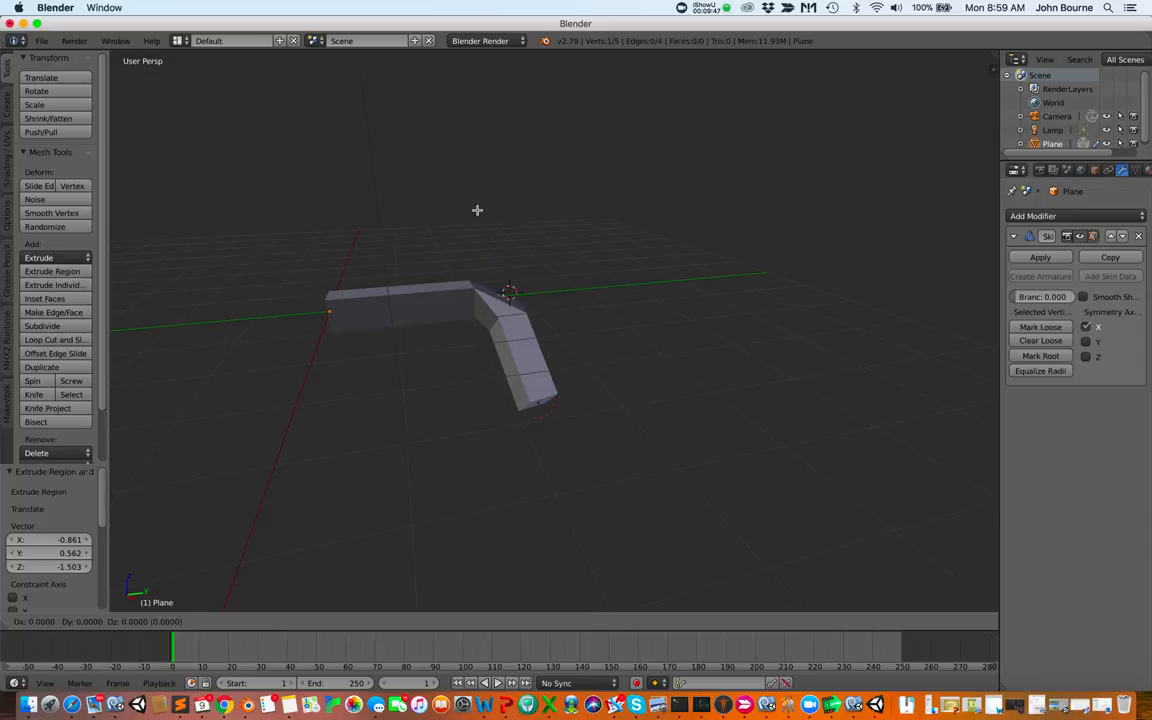
key("y")
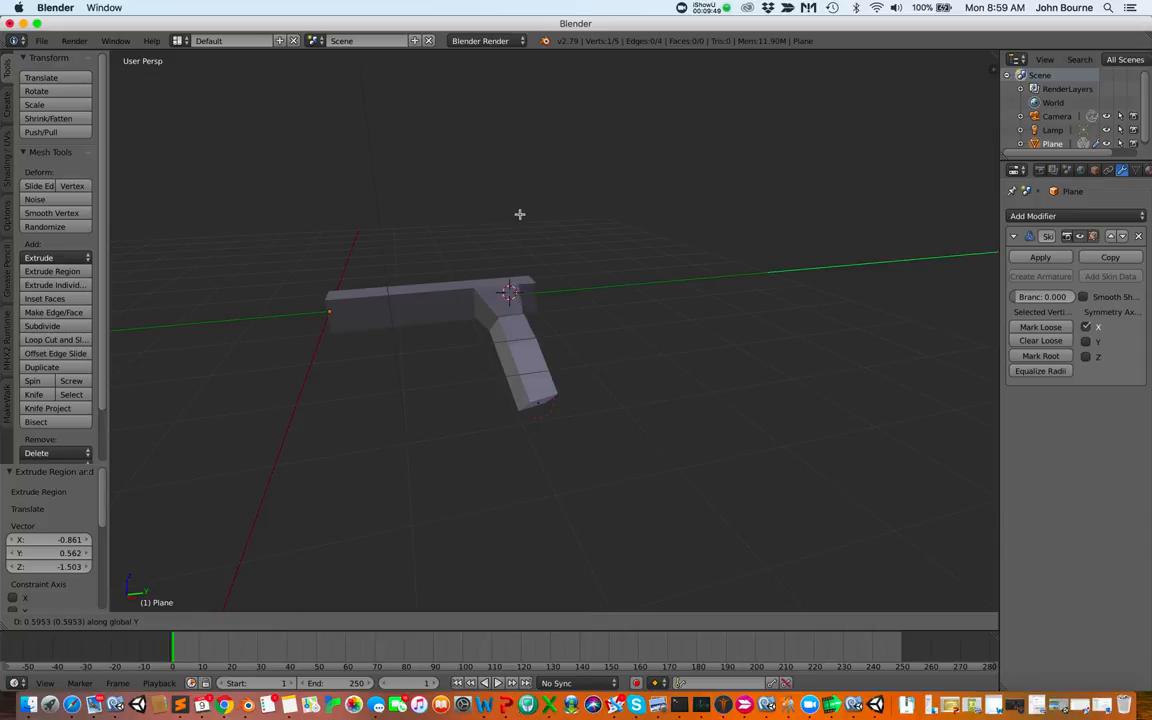
left_click(633, 224)
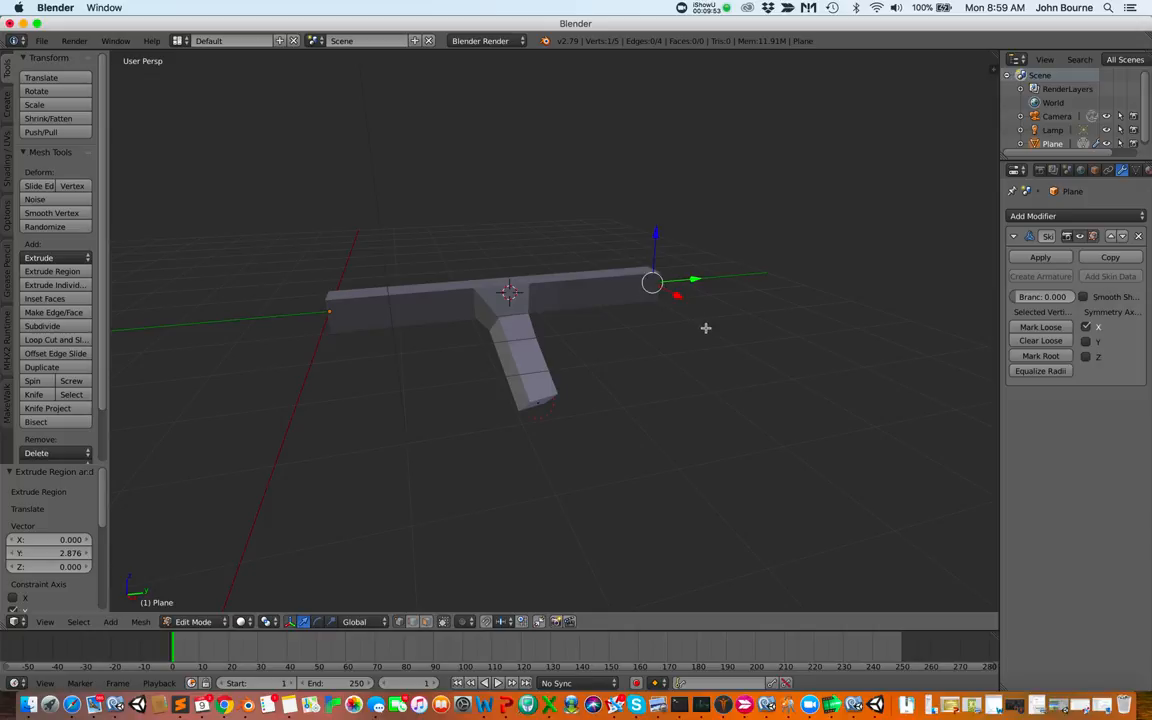
- Extrude a third leg diagonally downward from the body's new end vertex by about 1.00 in X, 0.05 in Y and -1.21 in Z
mouse_move(700, 323)
middle_mouse_down()
mouse_move(679, 327)
mouse_move(692, 332)
middle_mouse_up()
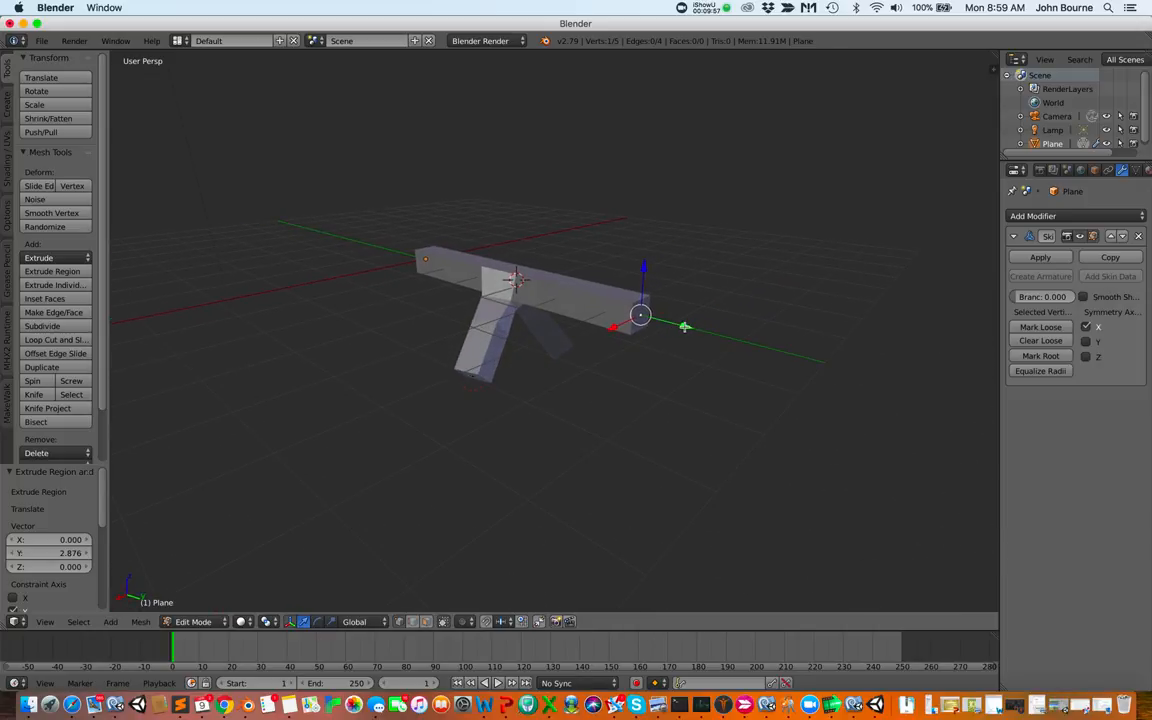
left_click(684, 327)
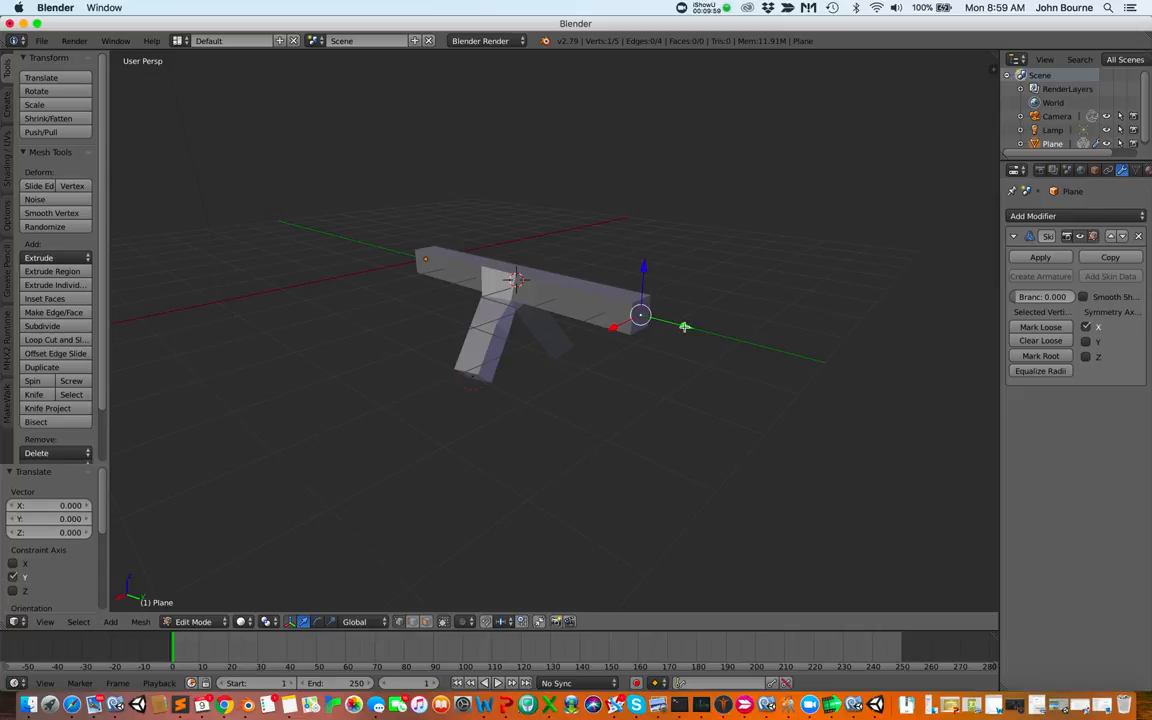
middle_click_drag(684, 327, 684, 327)
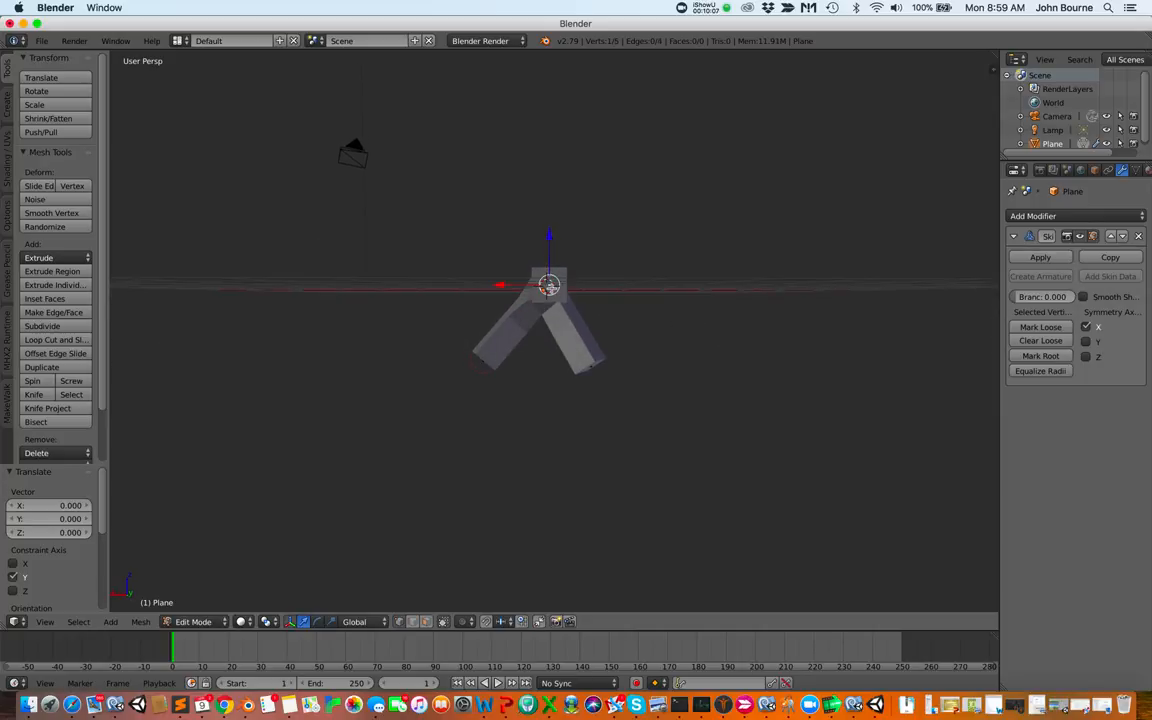
key("e")
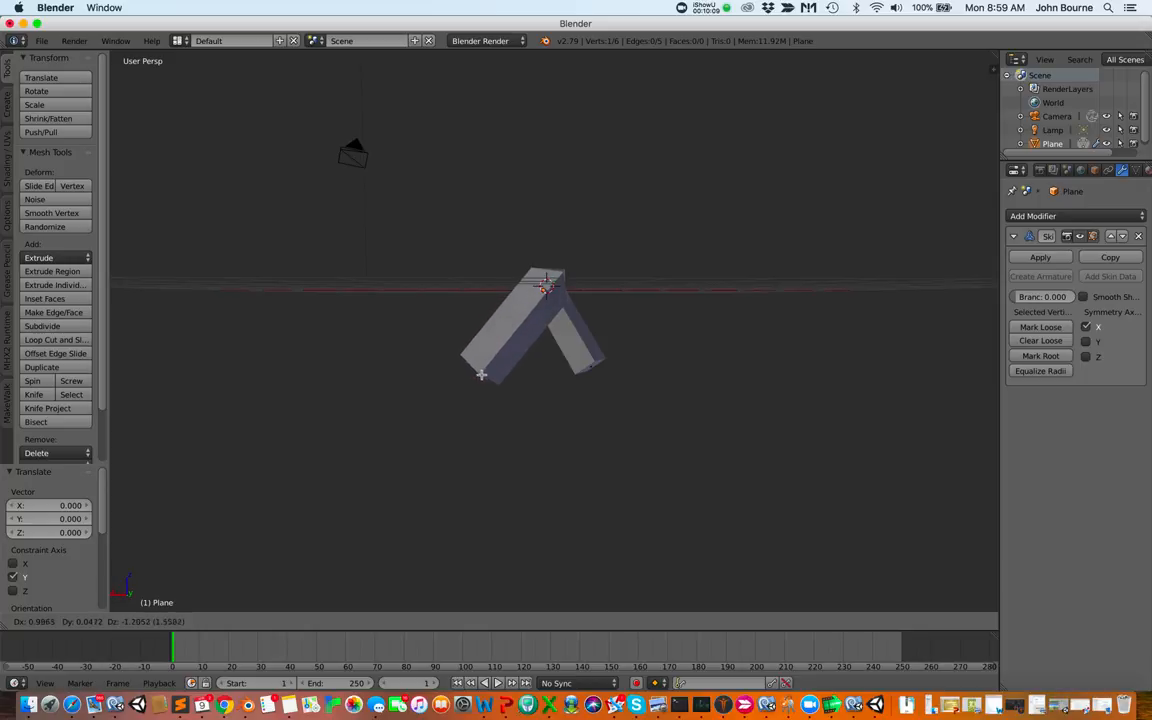
left_click(481, 374)
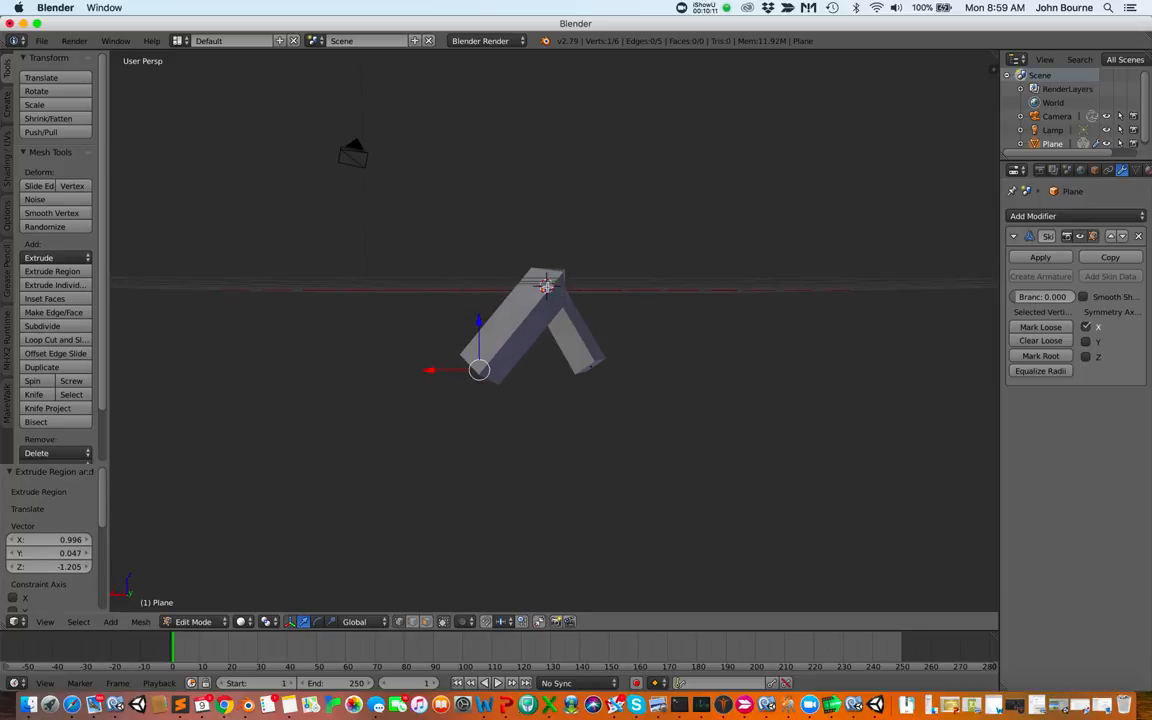
- Extrude the fourth leg from the body's end vertex, diagonally downward opposite the third leg by about -0.69 in X, 0.17 in Y and -1.20 in Z
right_click(546, 287)
scroll(597, 293, "up", 3)
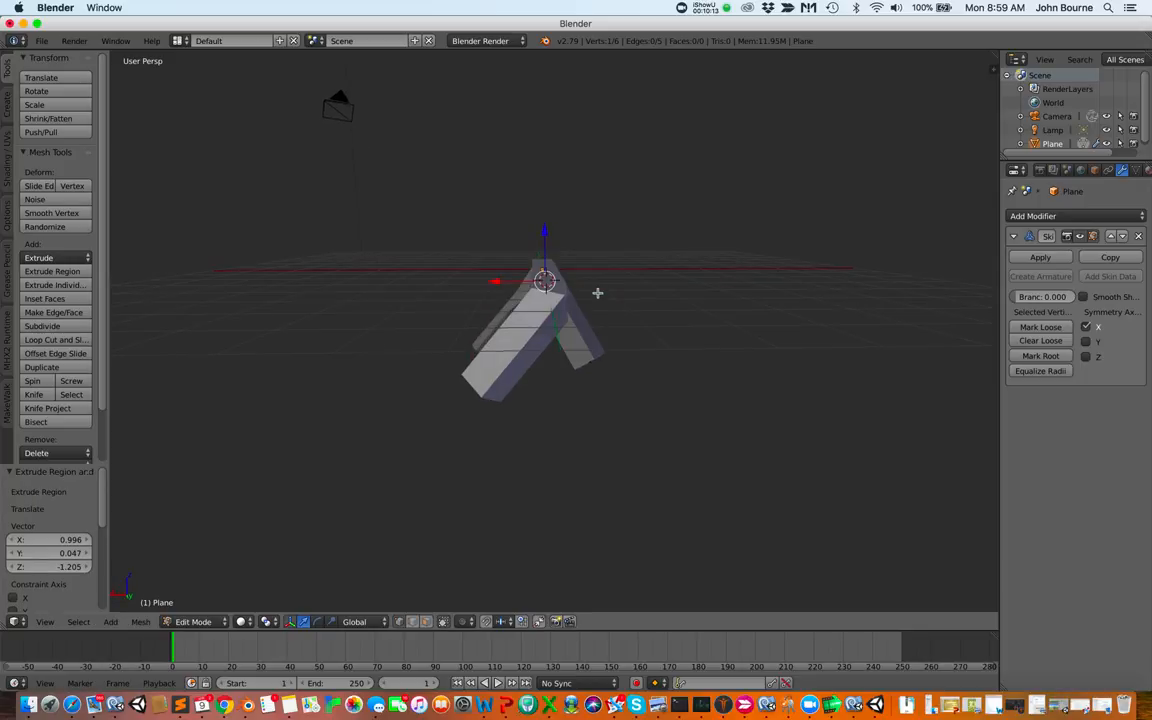
scroll(597, 293, "up", 3)
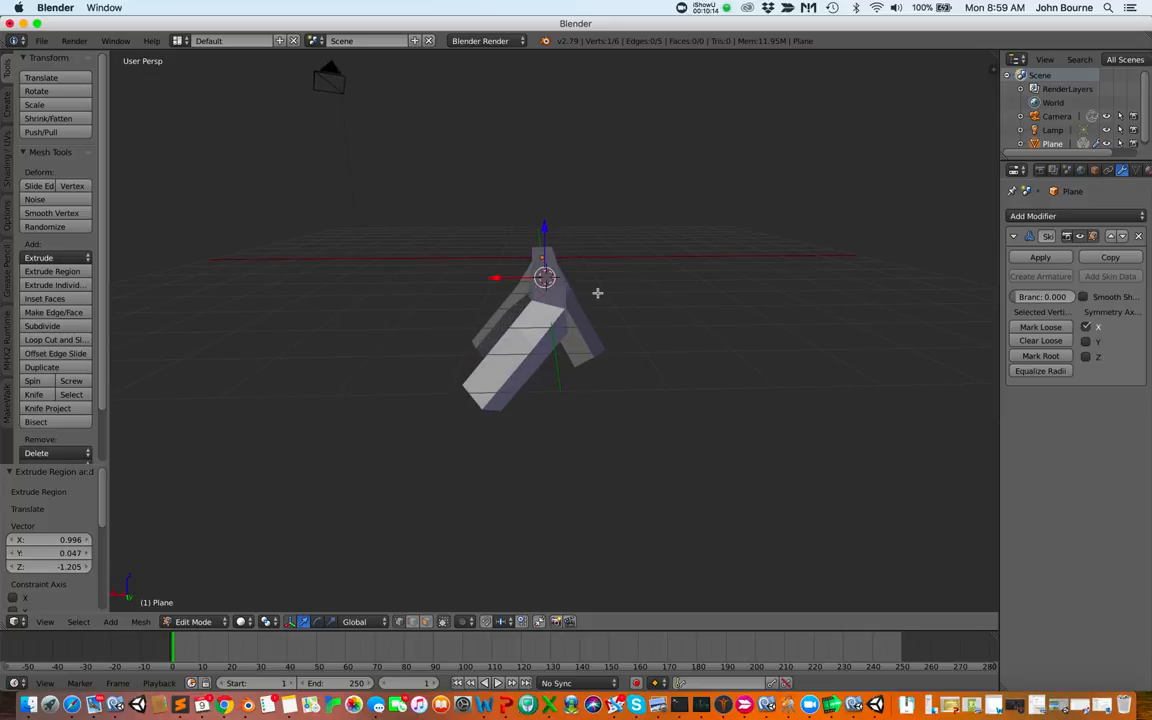
right_click(553, 334)
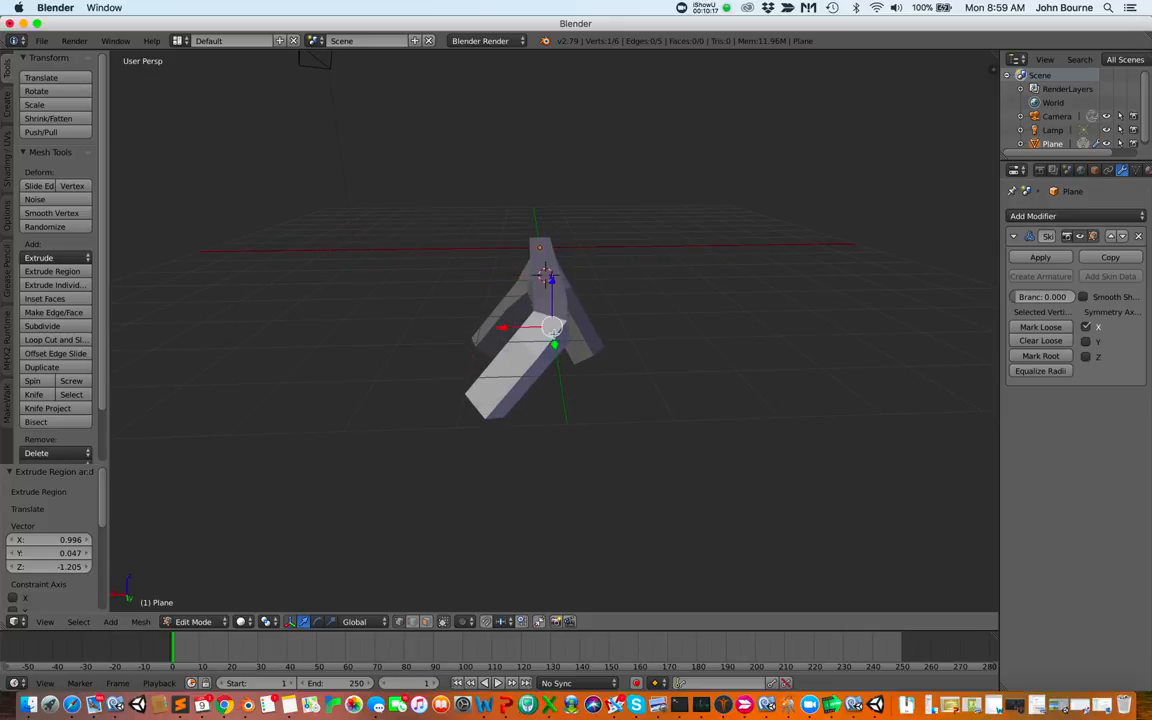
scroll(597, 376, "down", 5)
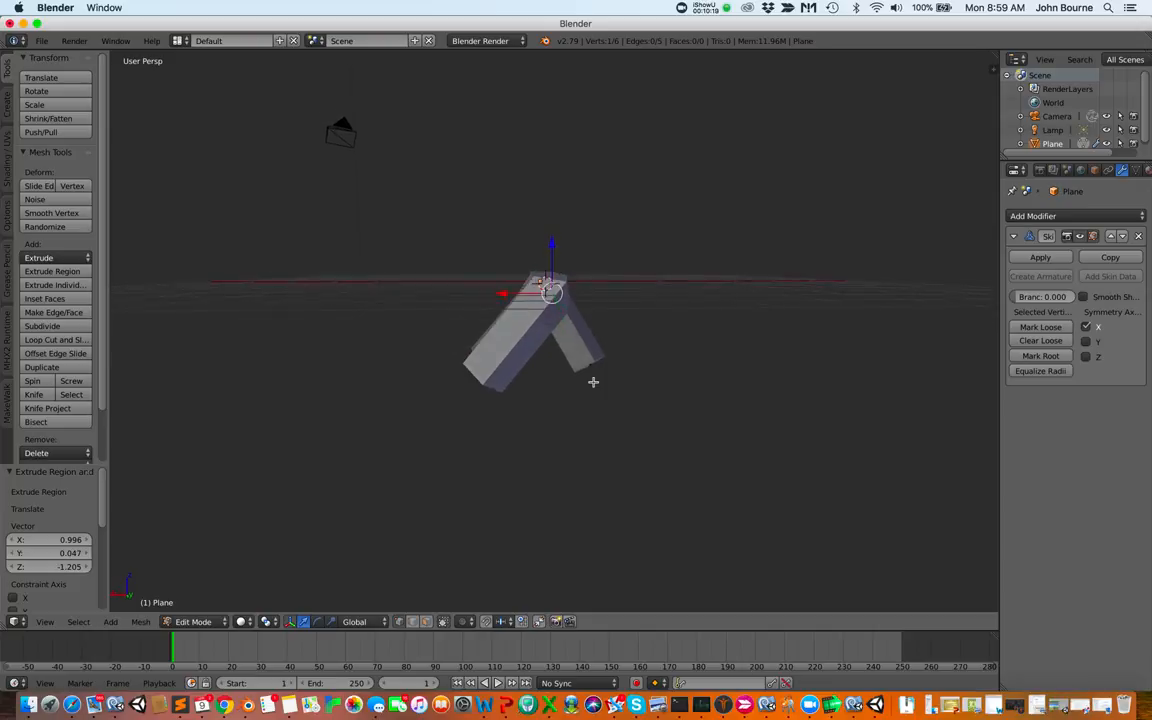
key("e")
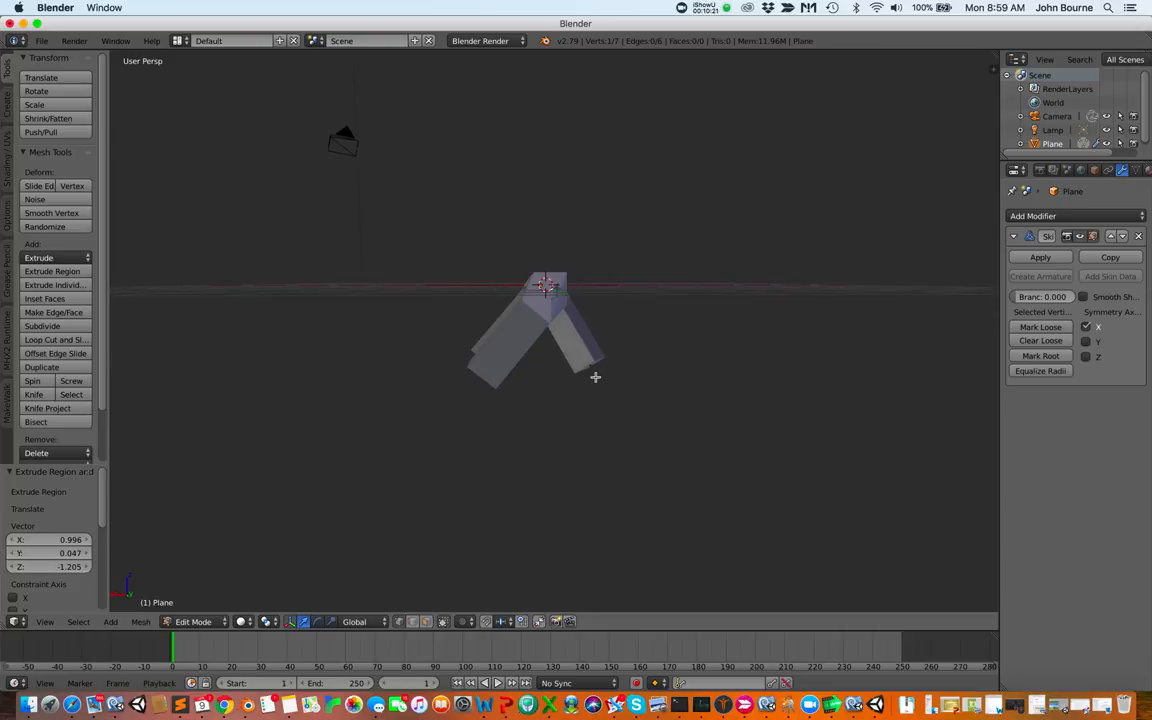
left_click(645, 463)
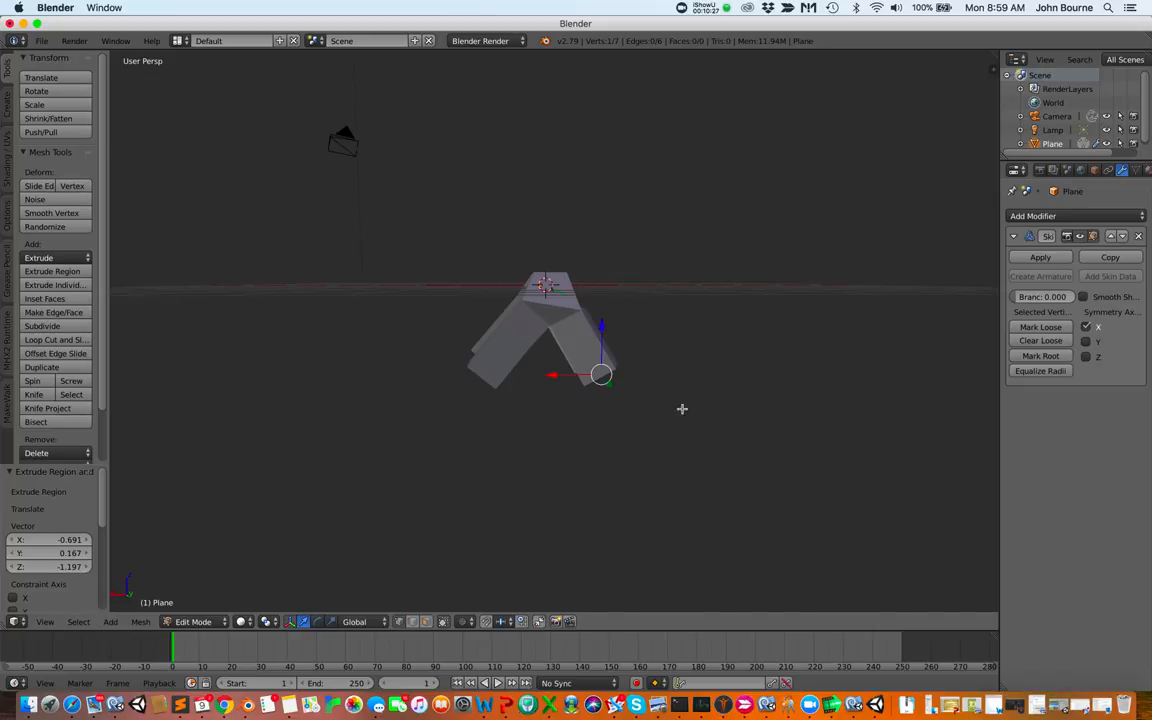
- Select the body's end vertex where the third and fourth legs meet
scroll(682, 409, "left", 5)
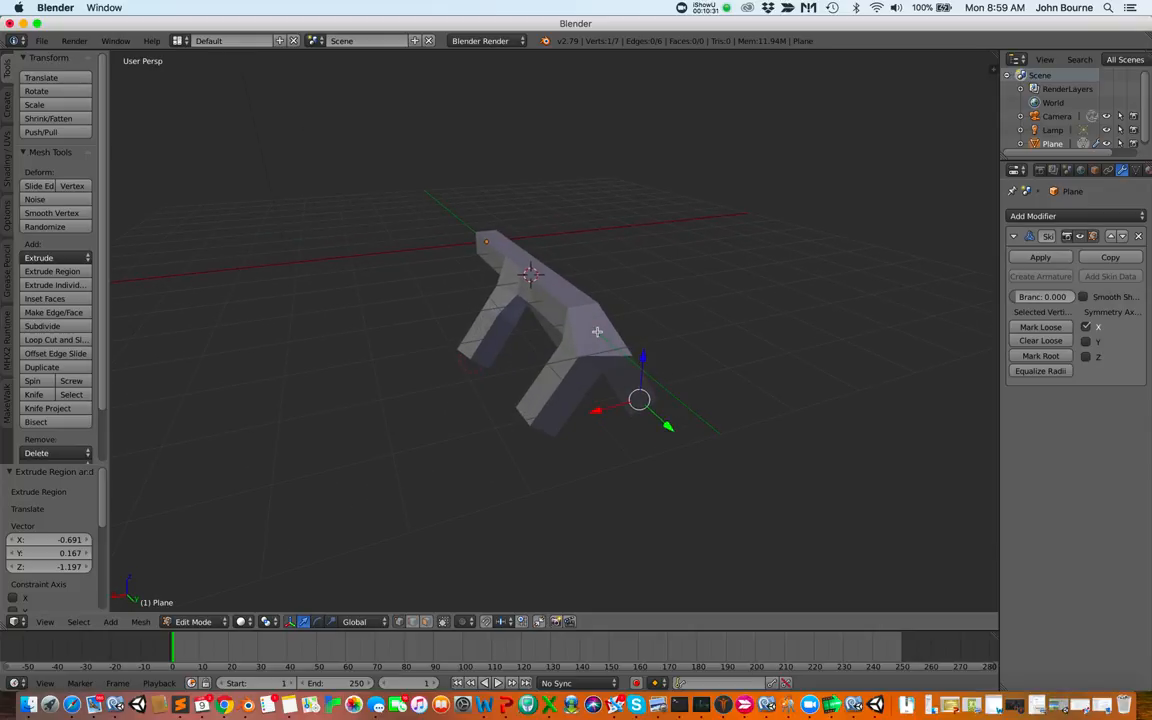
scroll(686, 375, "left", 5)
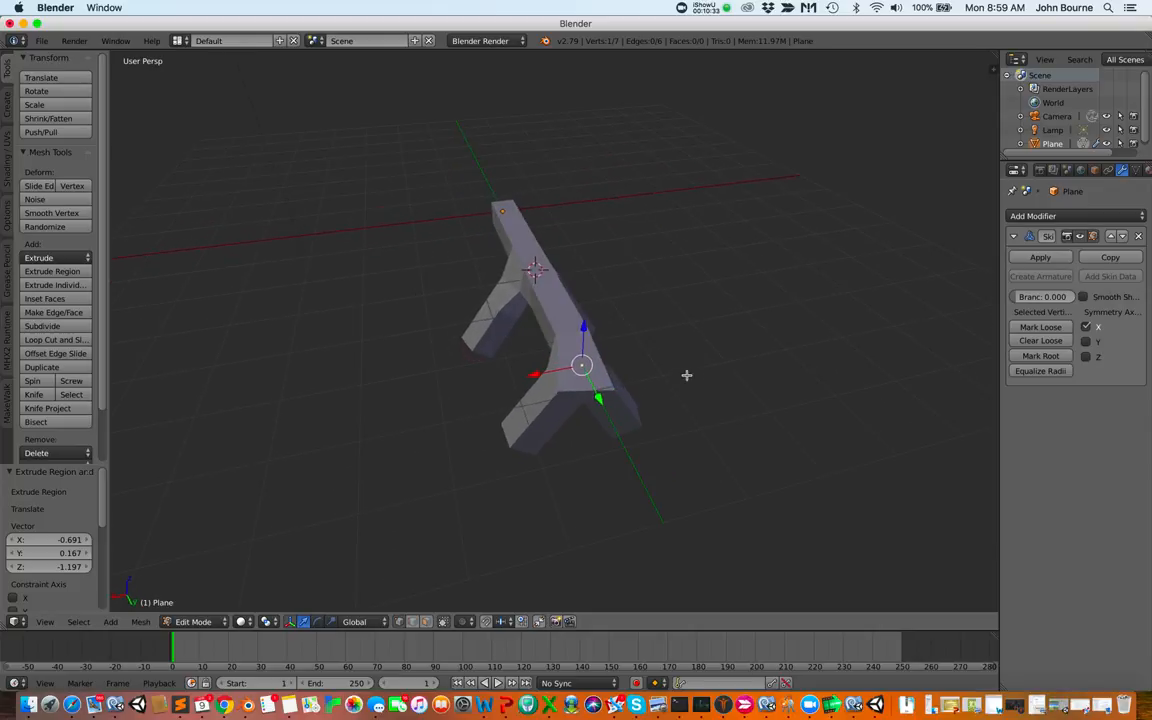
scroll(686, 375, "down", 5)
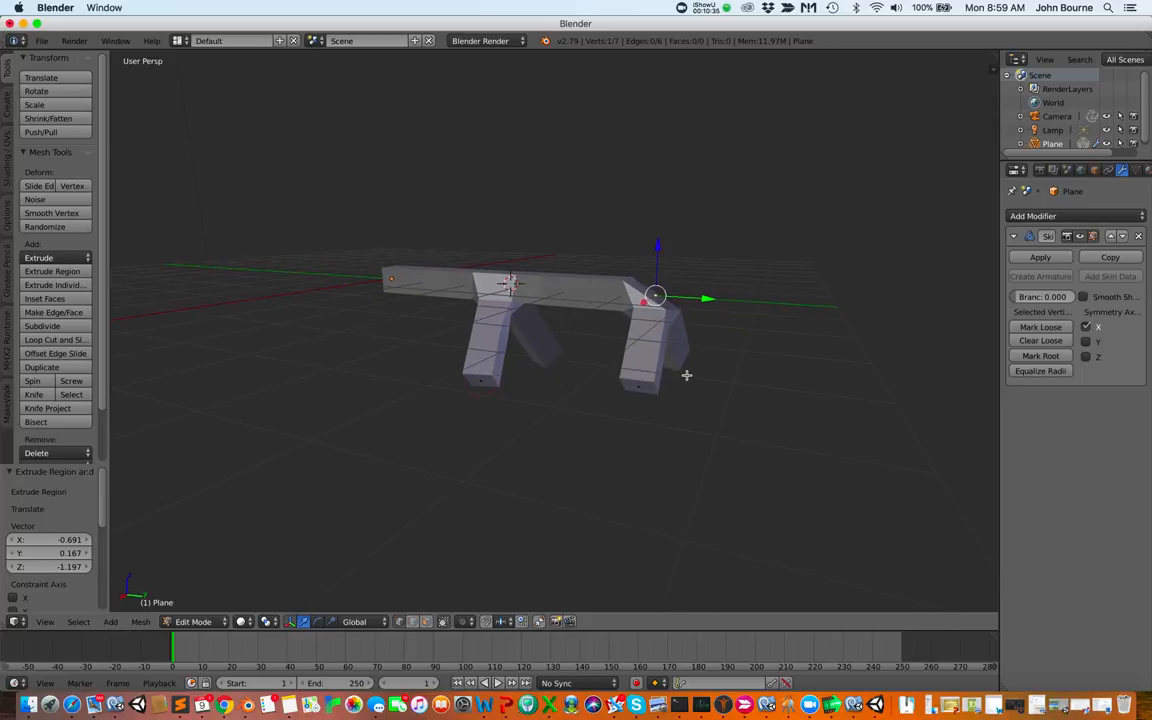
scroll(677, 396, "left", 6)
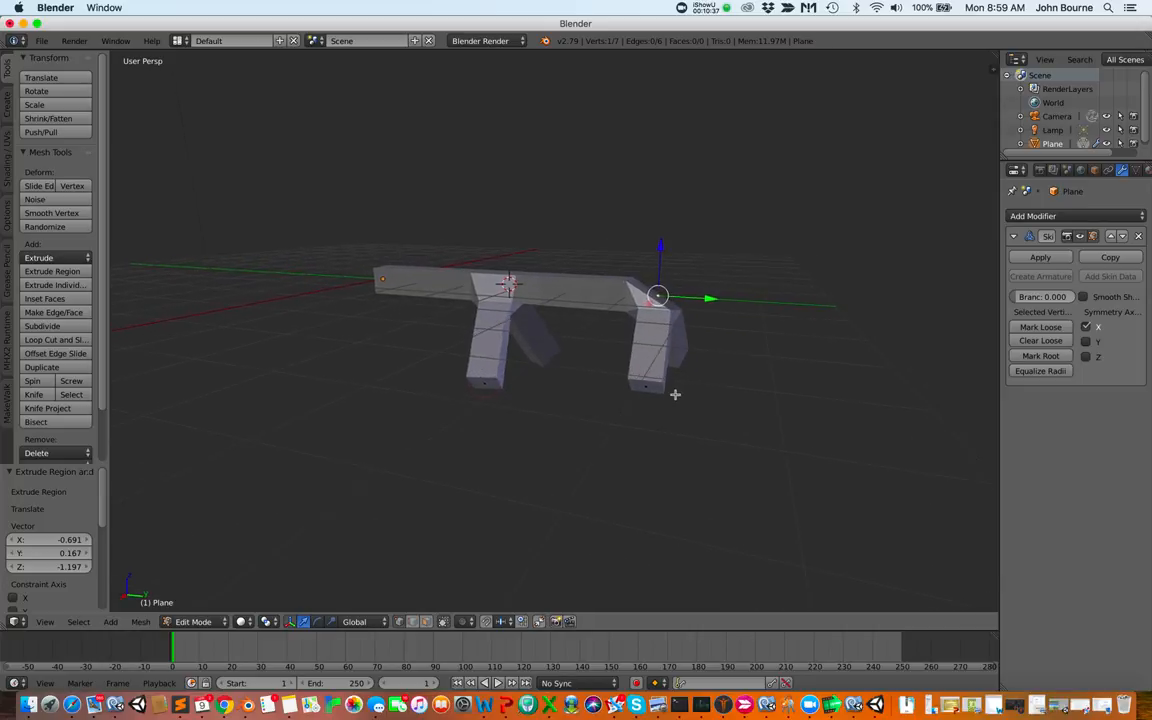
scroll(675, 394, "down", 3)
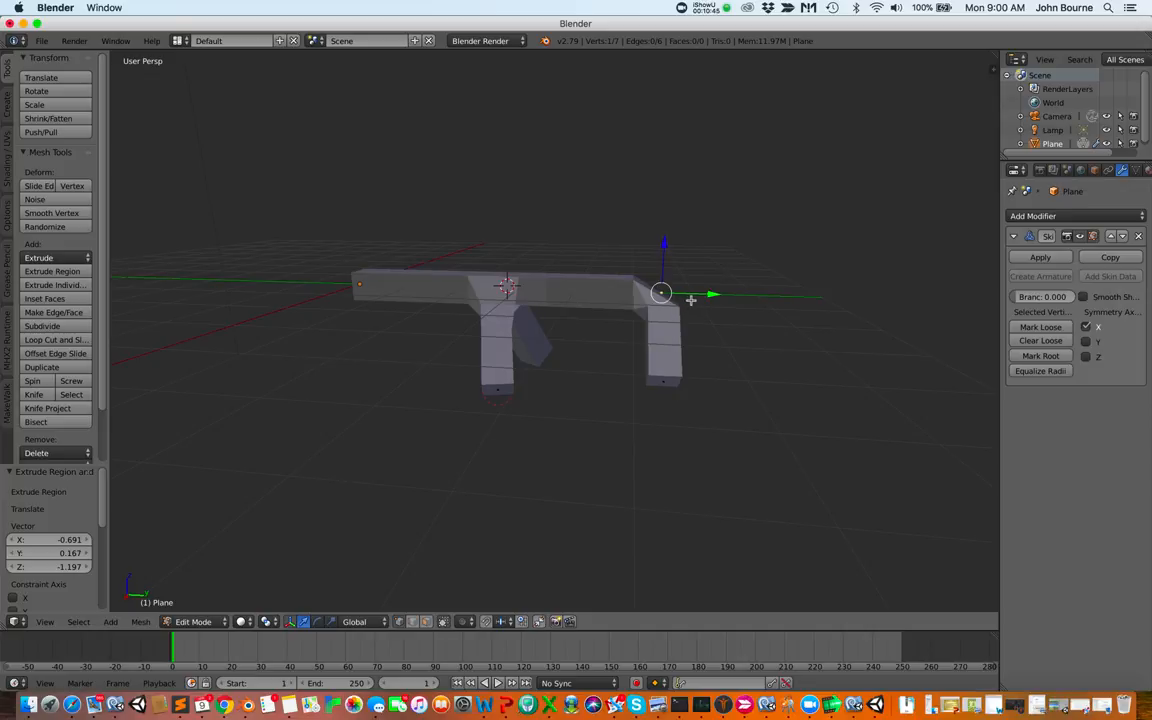
scroll(691, 300, "left", 1)
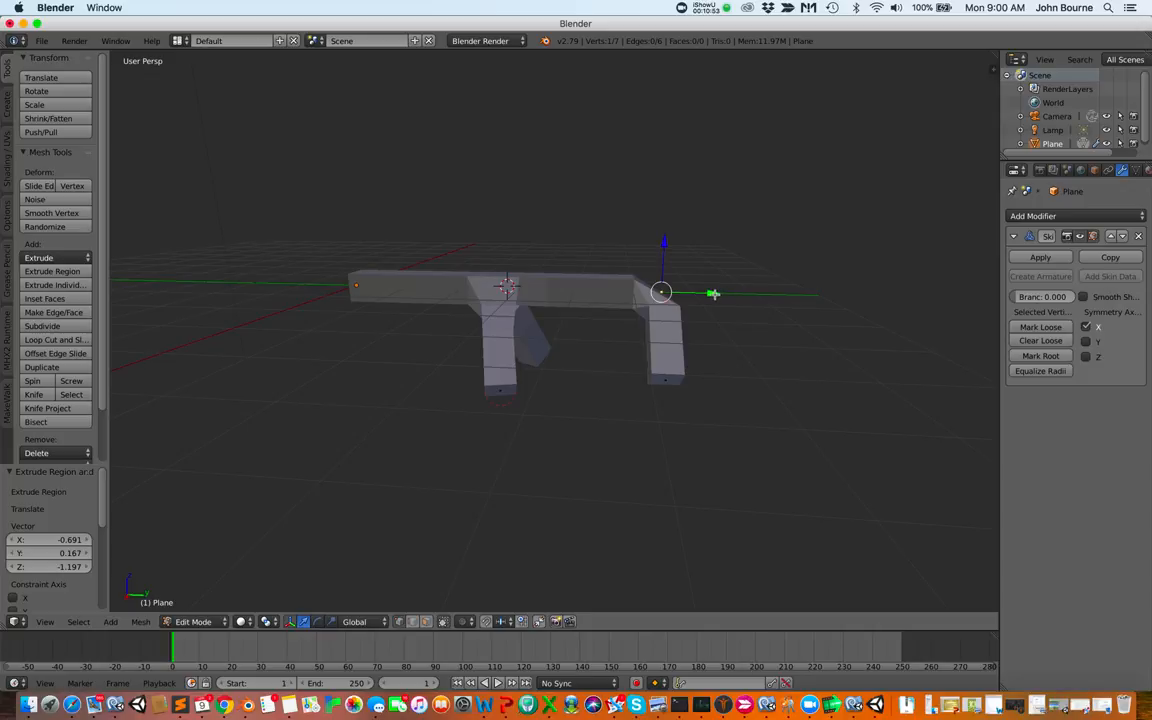
- Try to extrude the body straight onward by about 2.37 along the Y axis, and undo it
key("e")
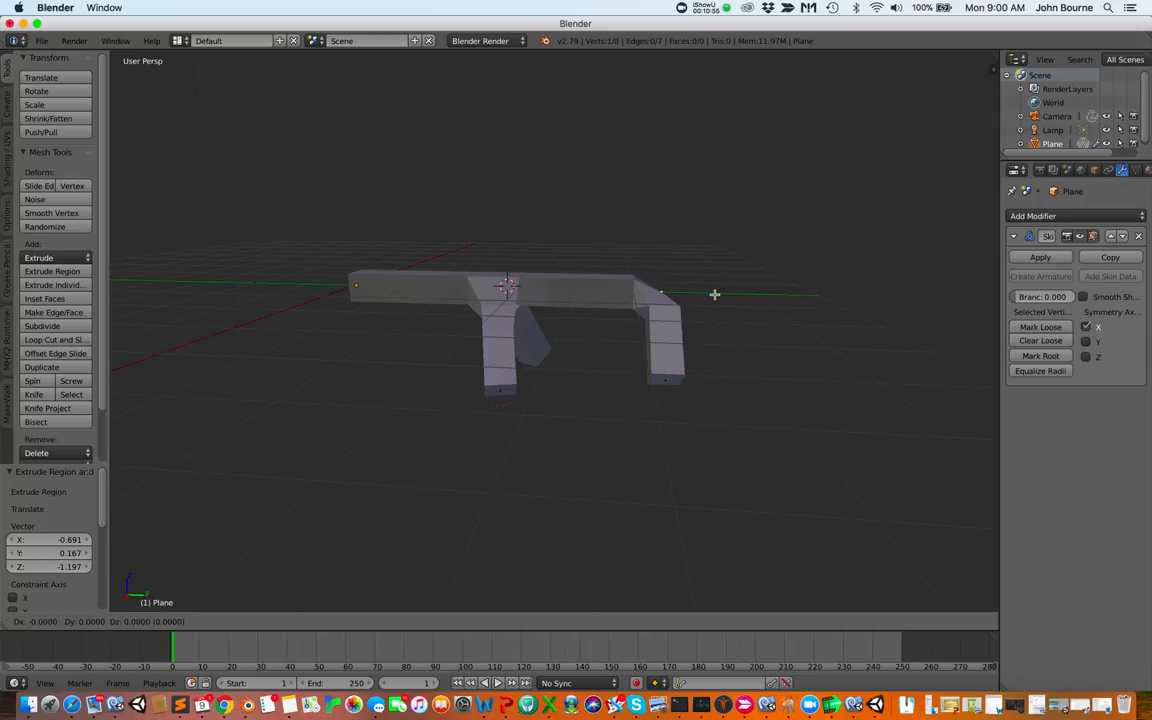
key("z")
key("y")
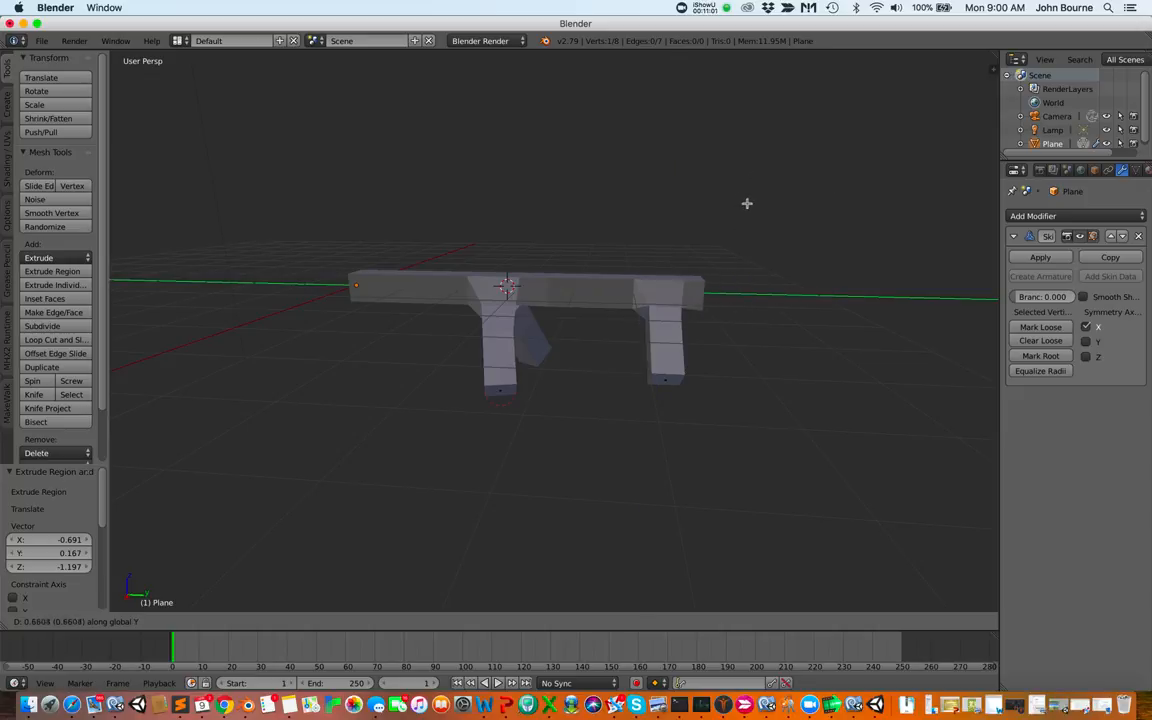
left_click(865, 236)
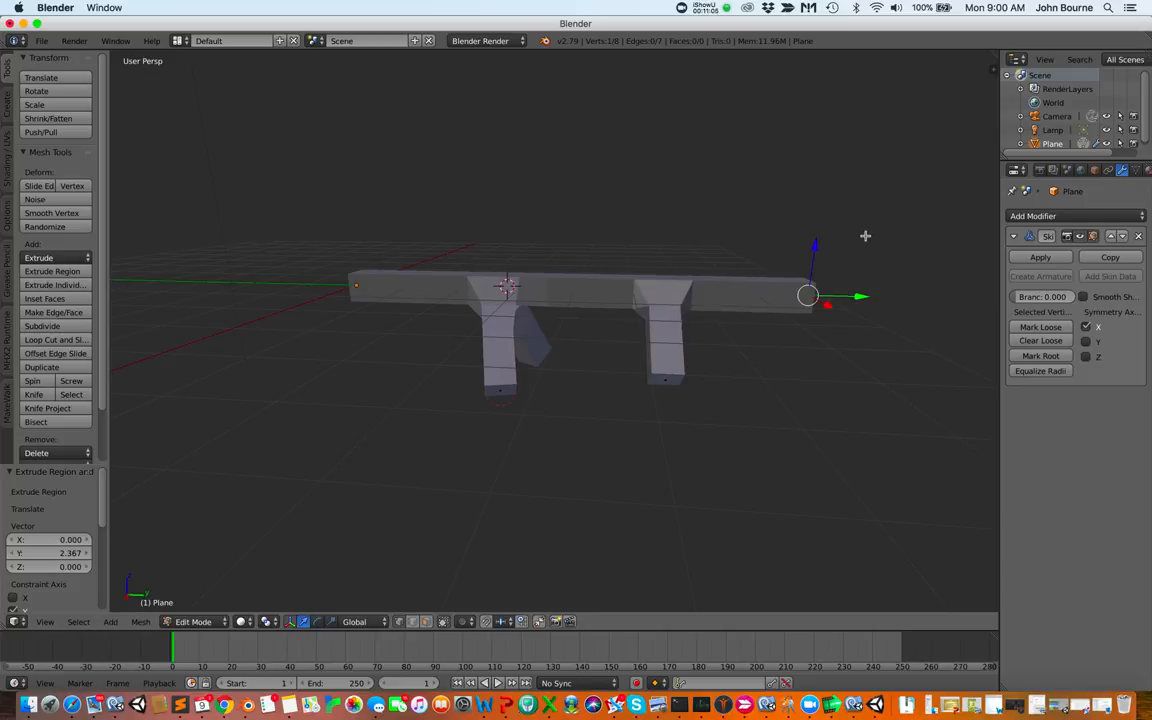
key("ctrl+z")
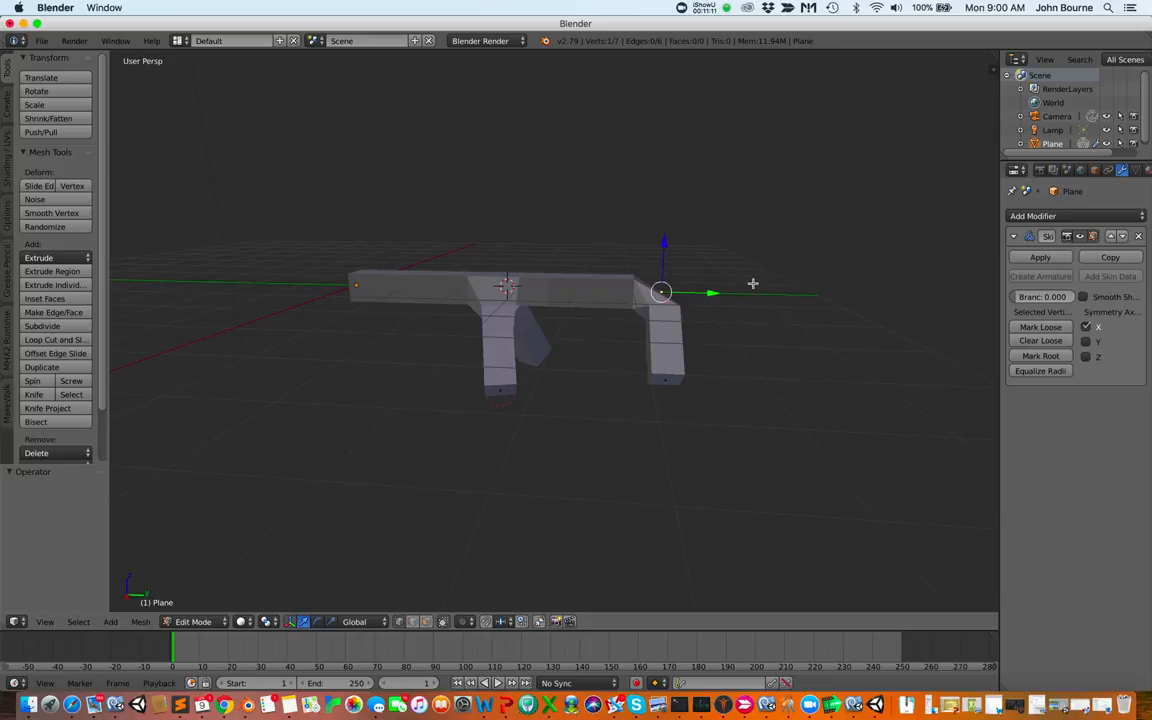
- Extrude a neck upward from the body's end vertex by about -0.40, 0.61, 1.17 in X, Y, Z, and center its tip by moving it about 0.40 along X
key("e")
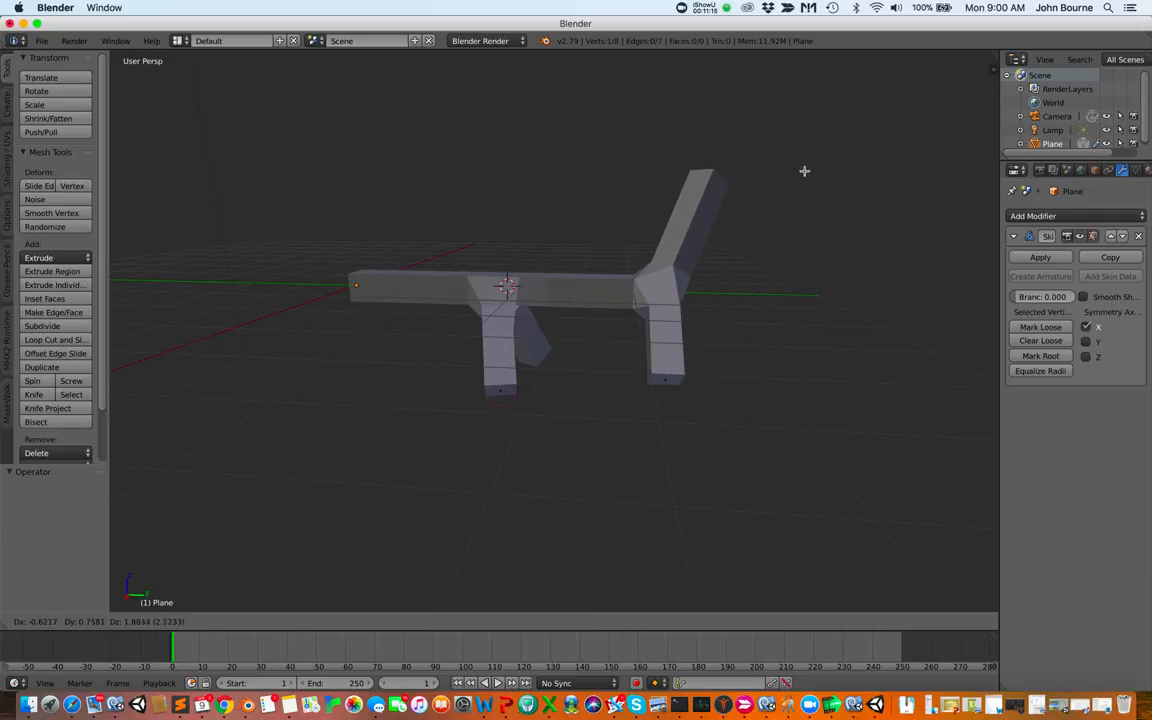
left_click(794, 219)
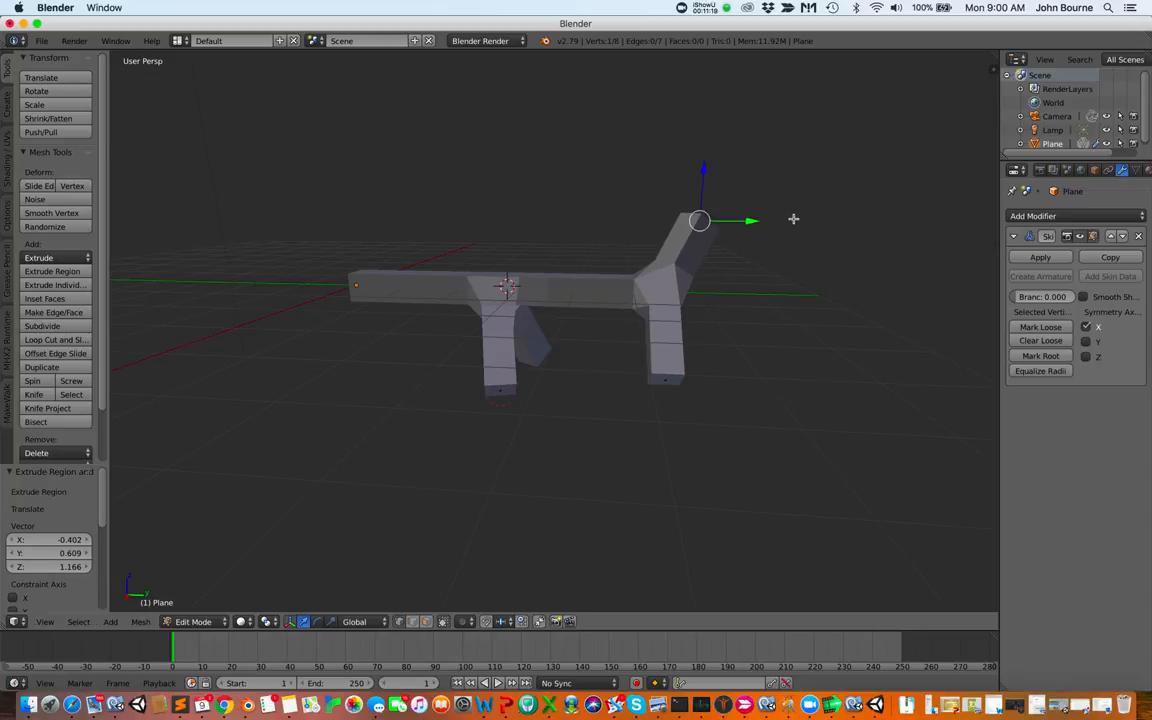
scroll(820, 238, "up", 3)
scroll(820, 238, "up", 8)
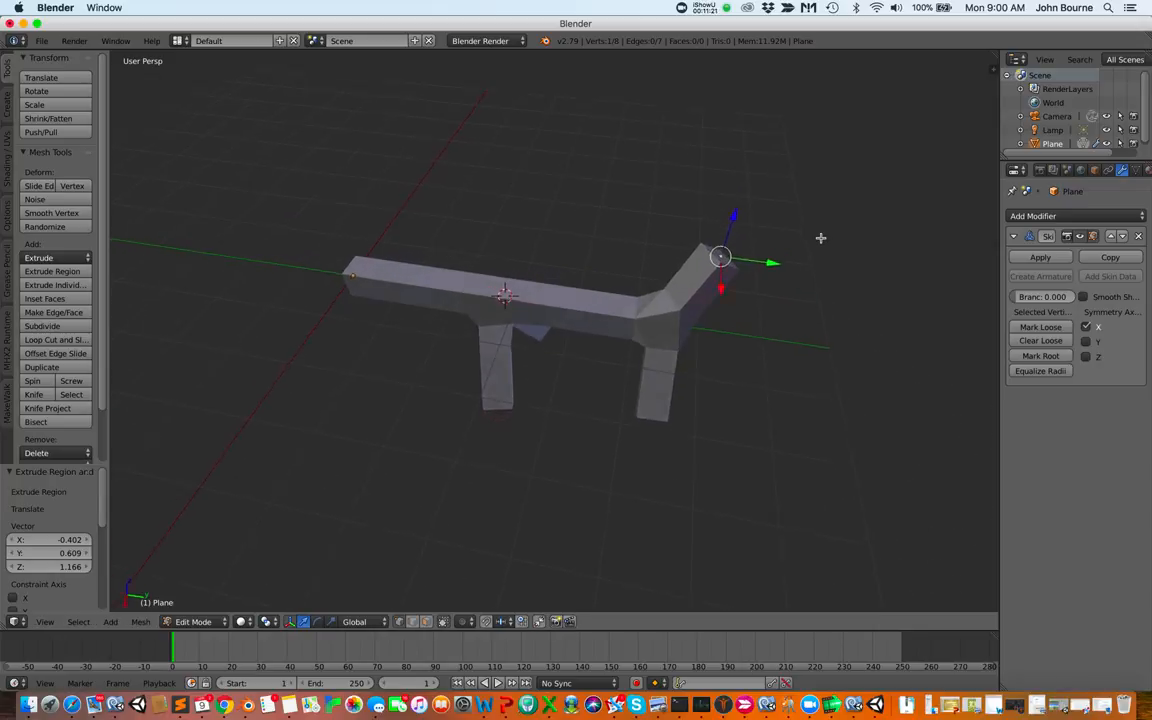
scroll(821, 238, "left", 1)
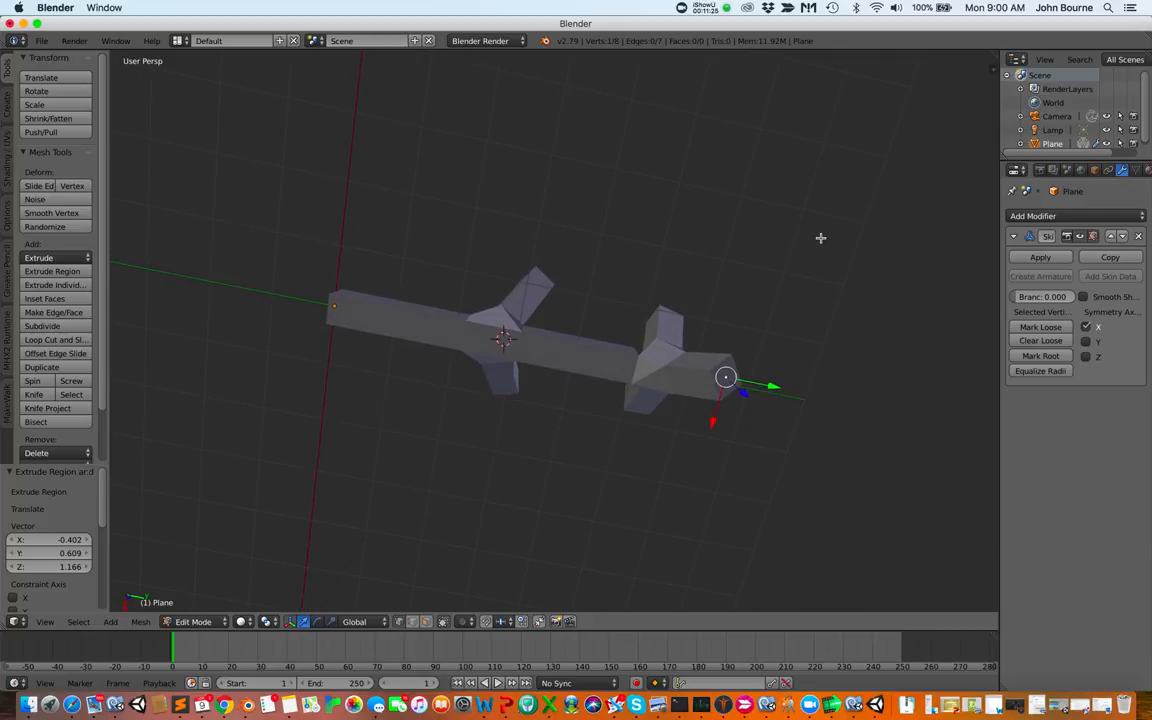
scroll(820, 238, "left", 2)
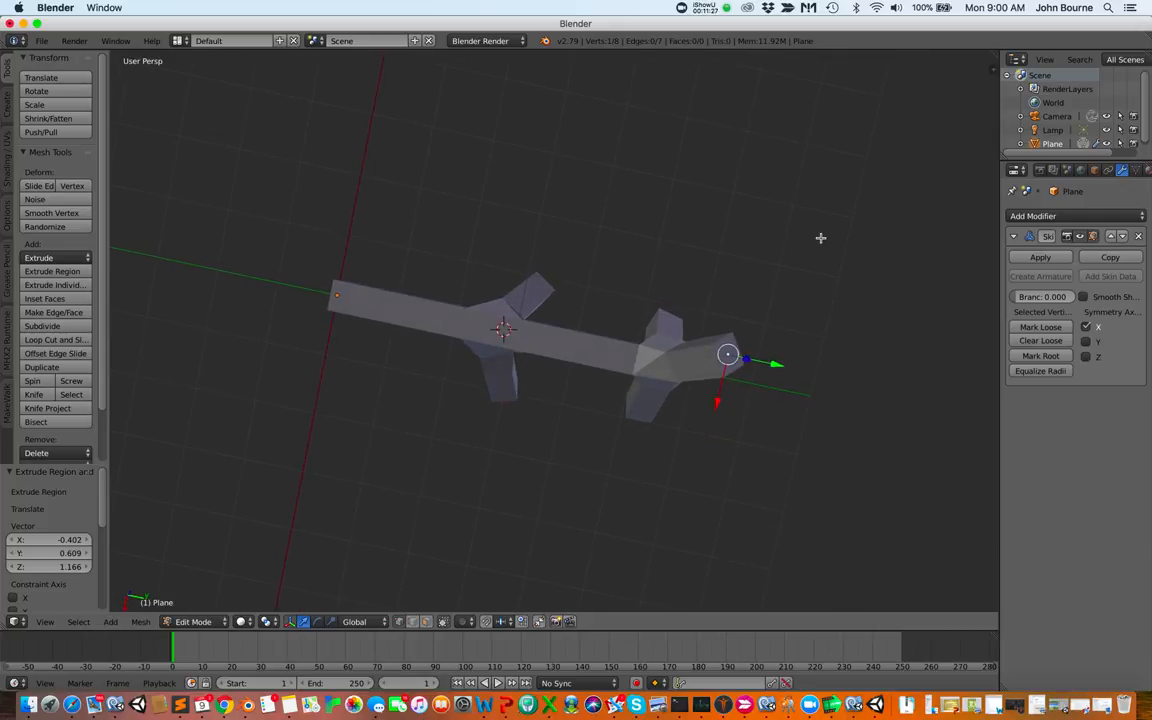
scroll(820, 238, "left", 1)
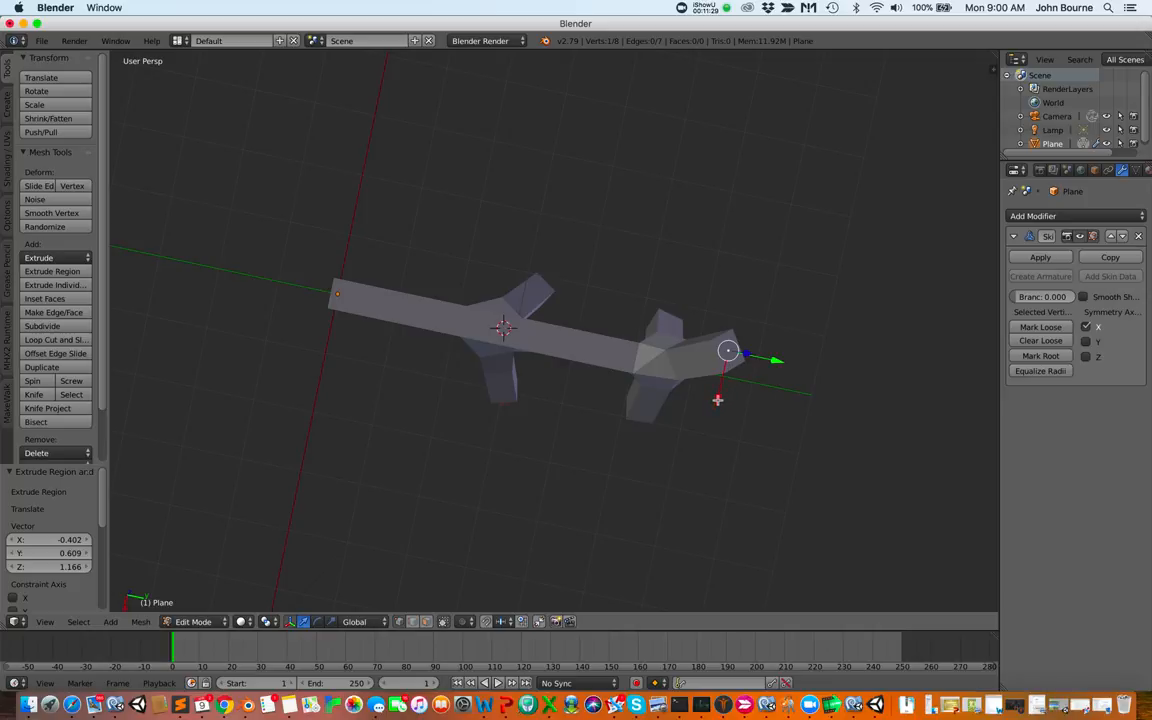
left_click_drag(716, 399, 705, 426)
- Extrude a second neck segment upward by about -0.20, 0.21, 0.70 in X, Y, Z, and align its tip with the body by moving it about 0.22 along X
scroll(753, 434, "down", 3)
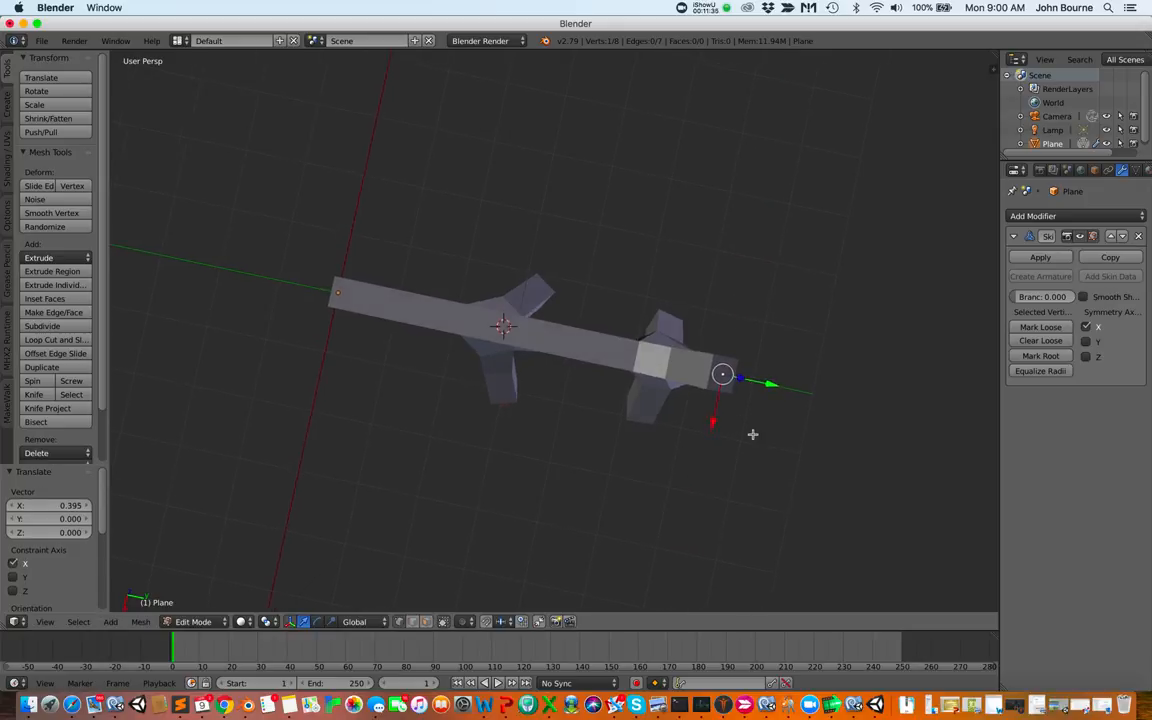
scroll(753, 434, "down", 2)
scroll(753, 434, "down", 8)
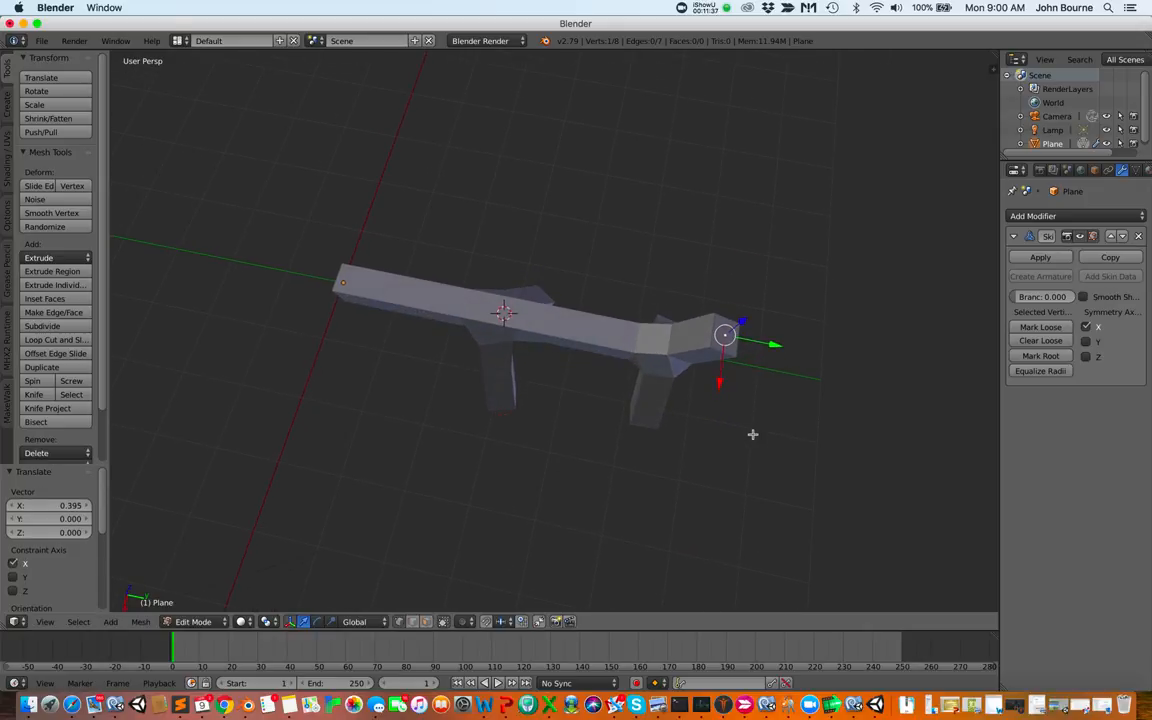
scroll(753, 434, "down", 3)
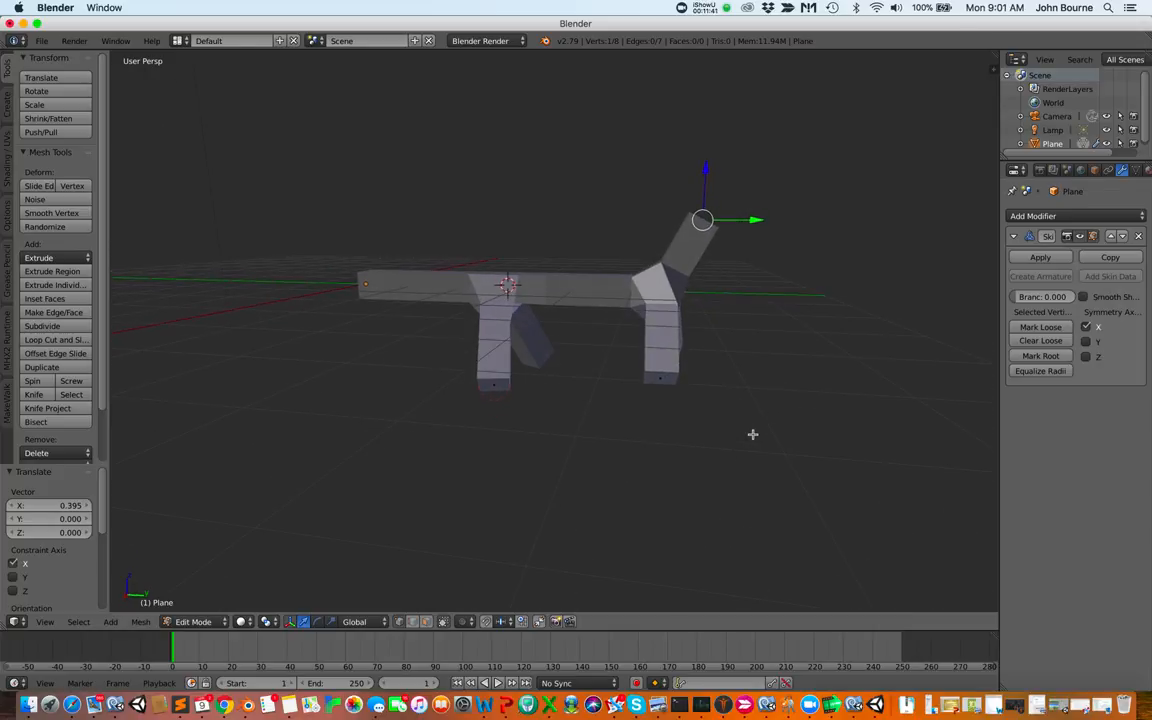
left_click(753, 434)
key("e")
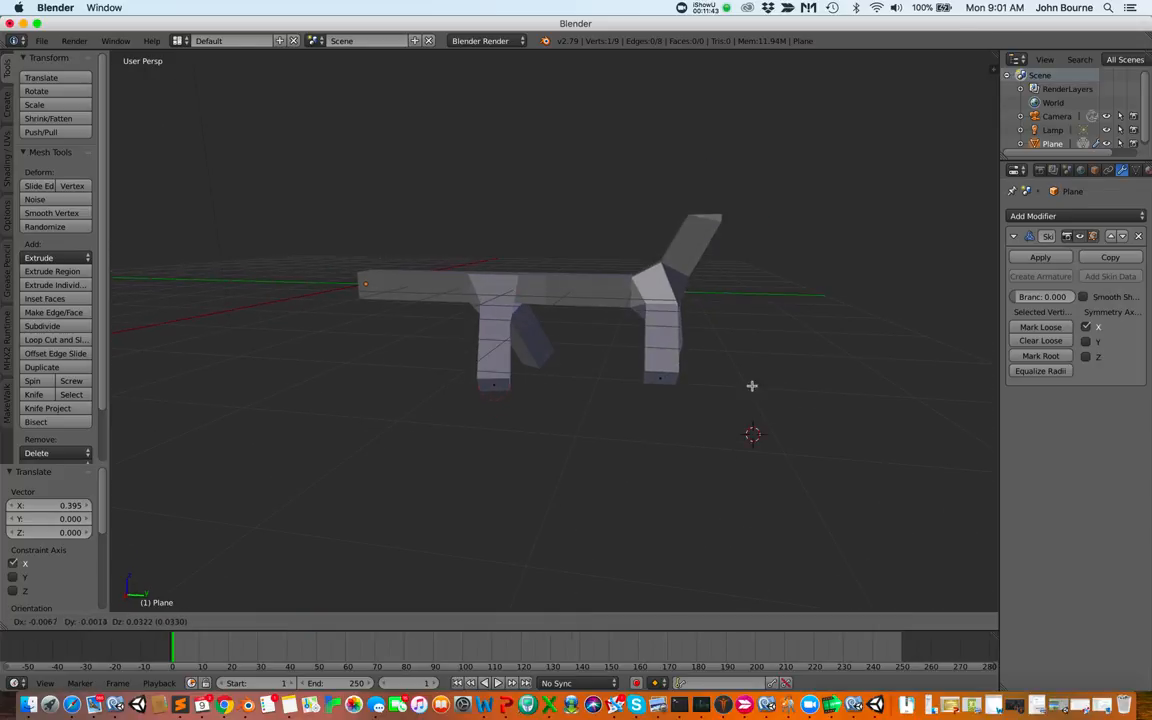
left_click(763, 352)
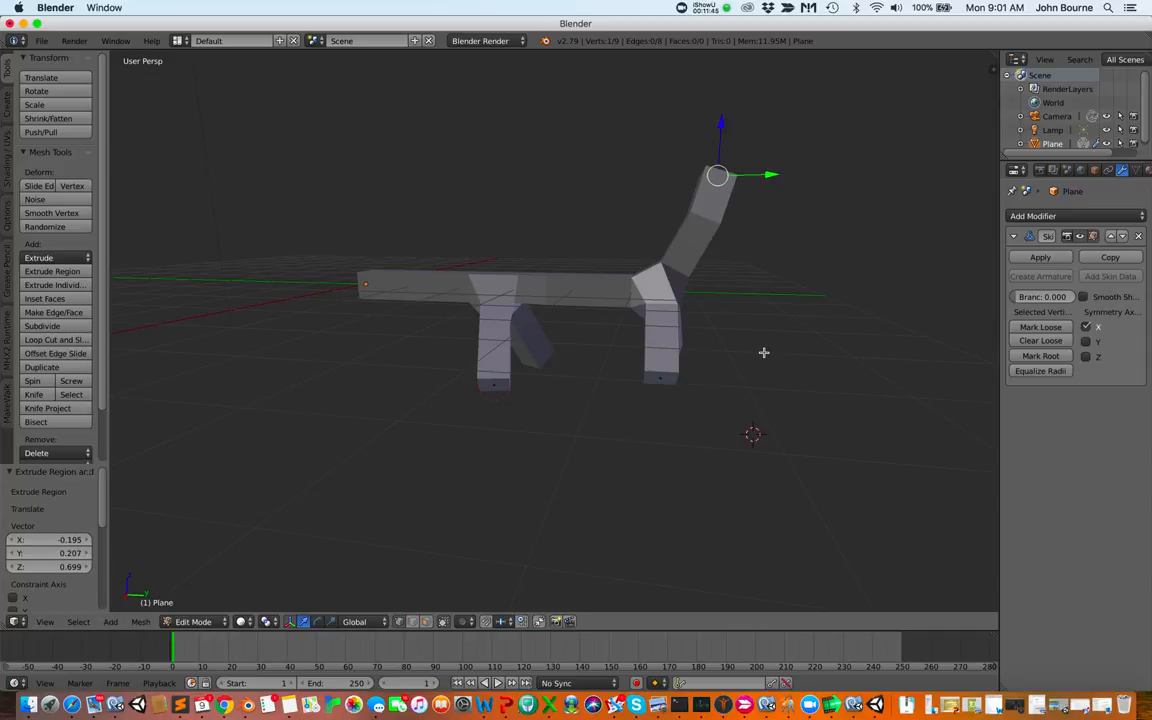
scroll(762, 347, "up", 10)
scroll(762, 347, "up", 5)
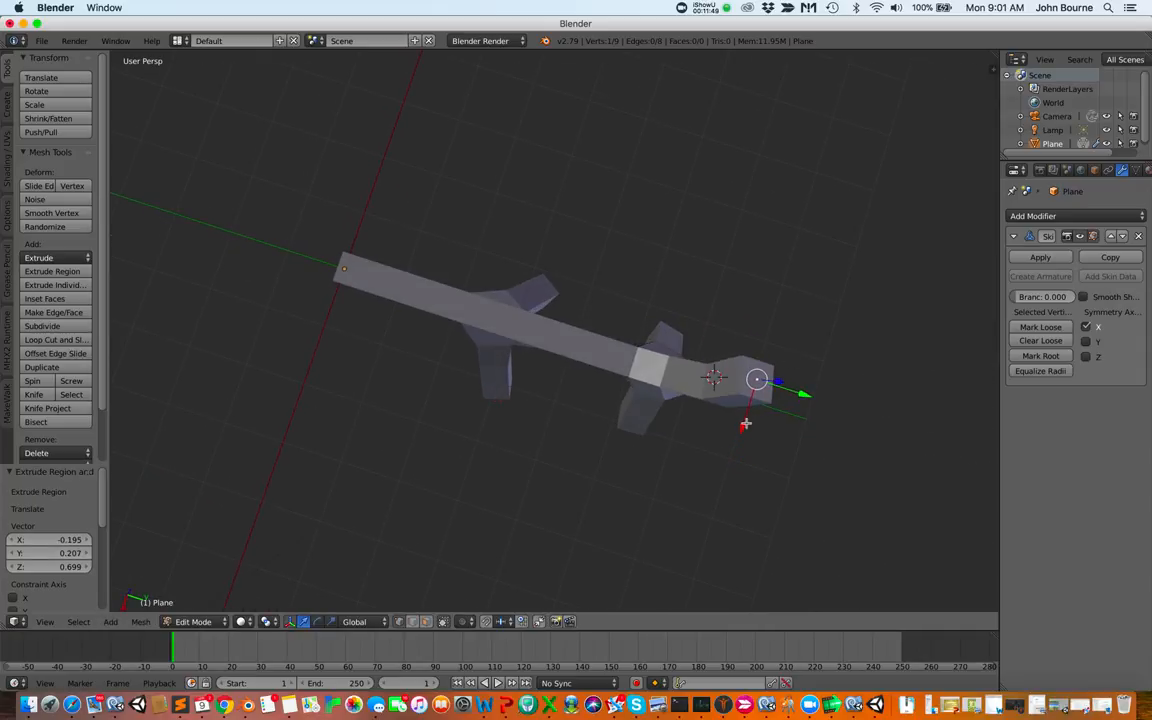
left_click_drag(743, 427, 735, 442)
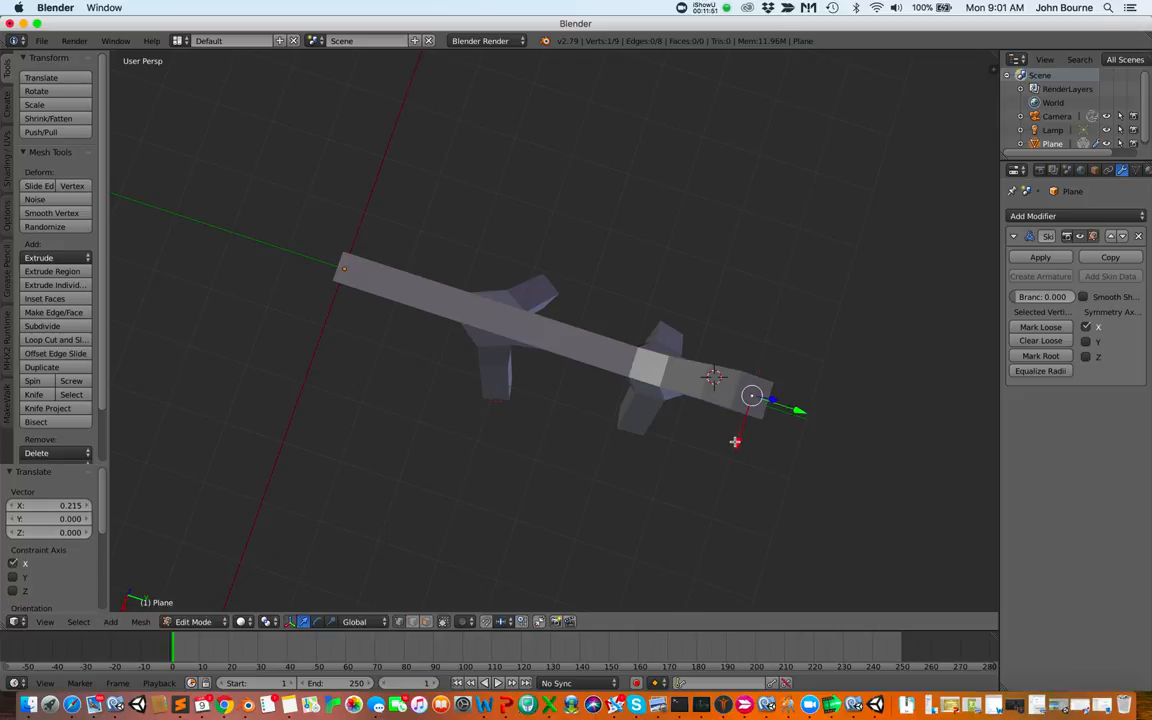
- Extrude a head forward from the neck's tip by about -0.26, 0.77, 0.04 in X, Y, Z, and move its end about 0.31 along X
scroll(772, 463, "up", 10)
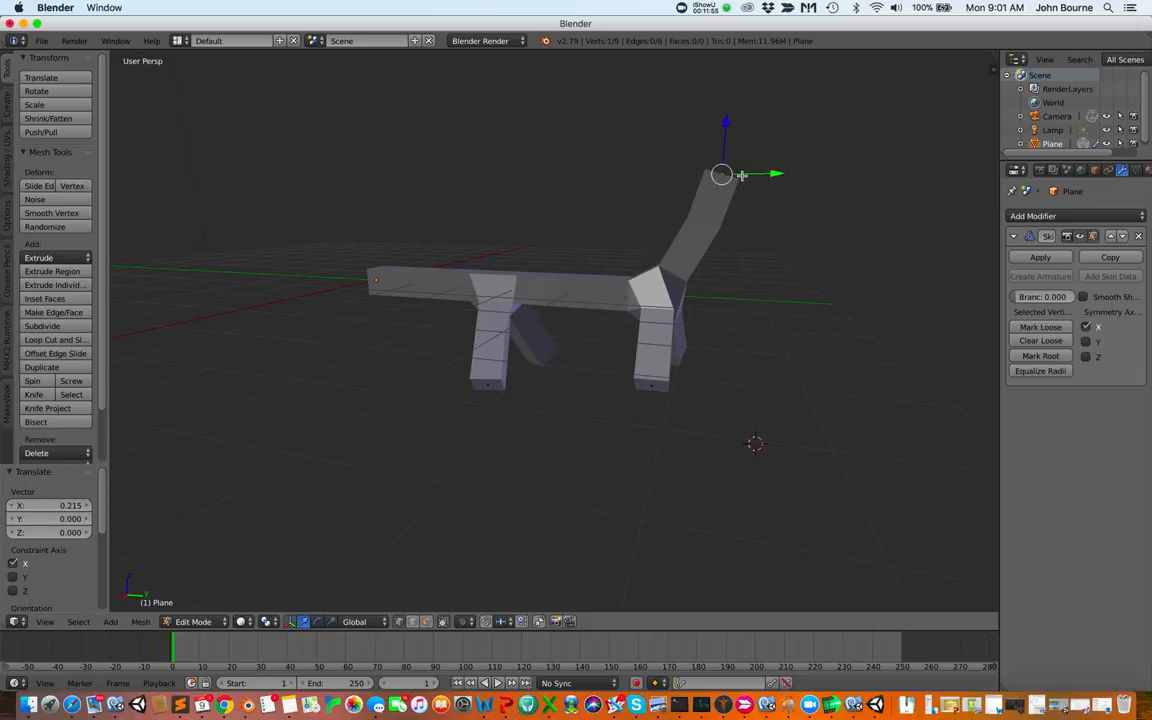
key("e")
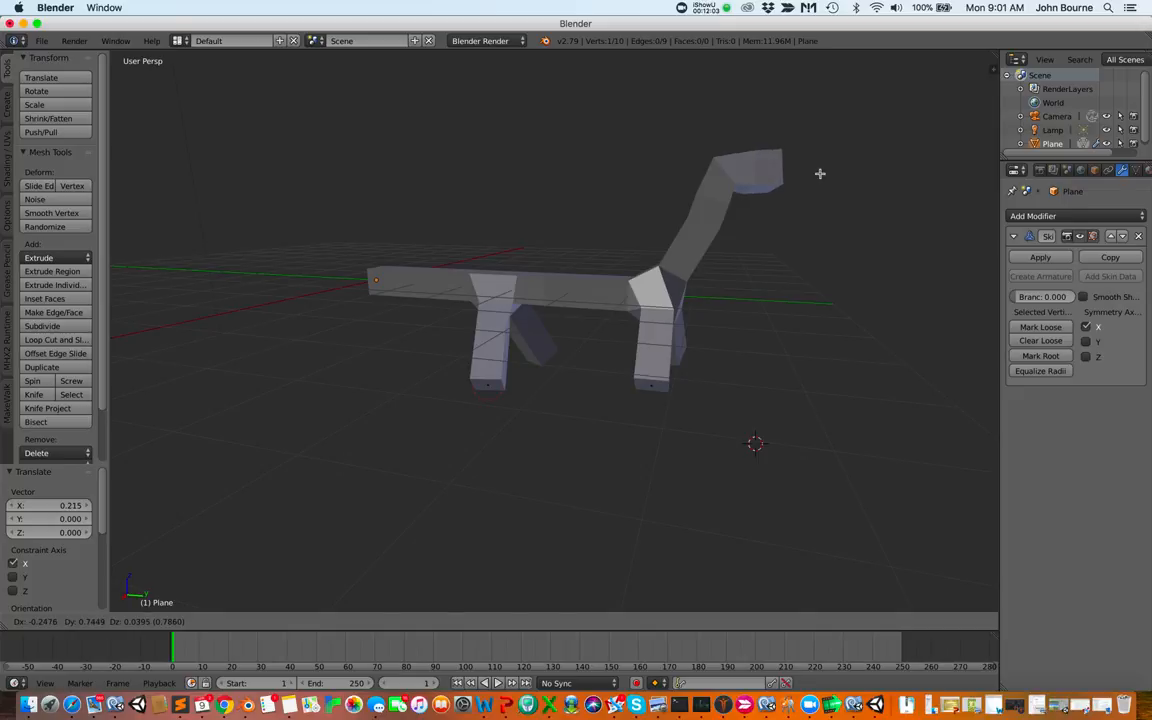
left_click(820, 173)
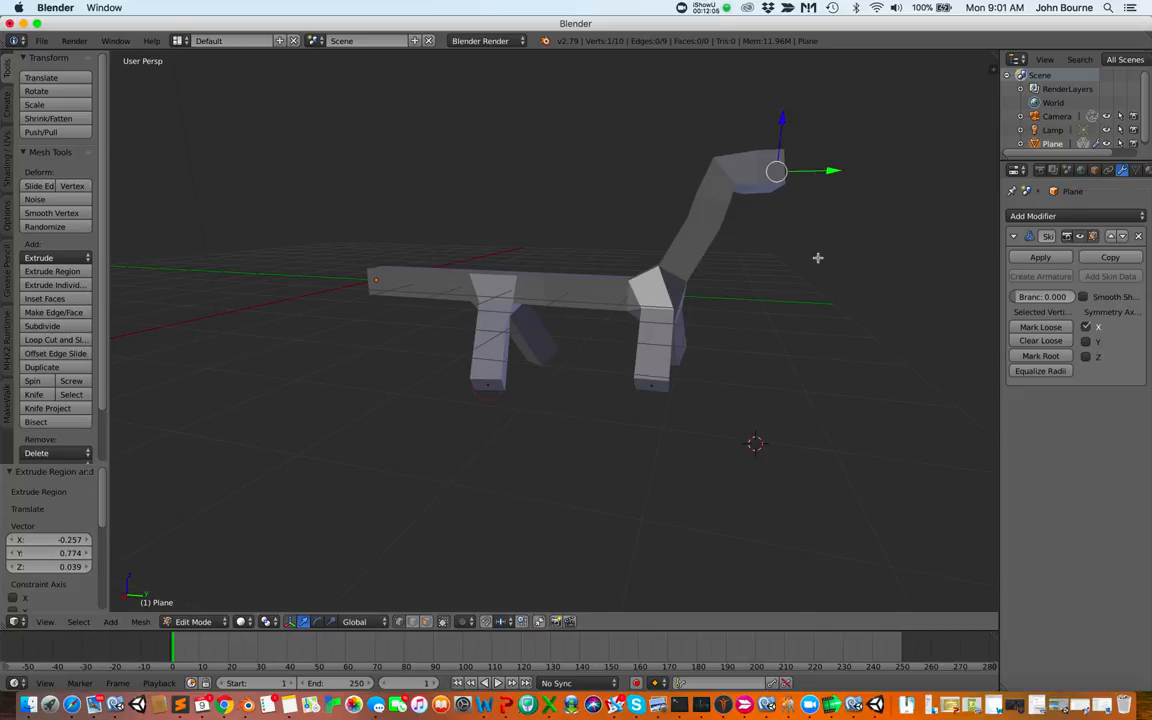
middle_click_drag(818, 258, 823, 440)
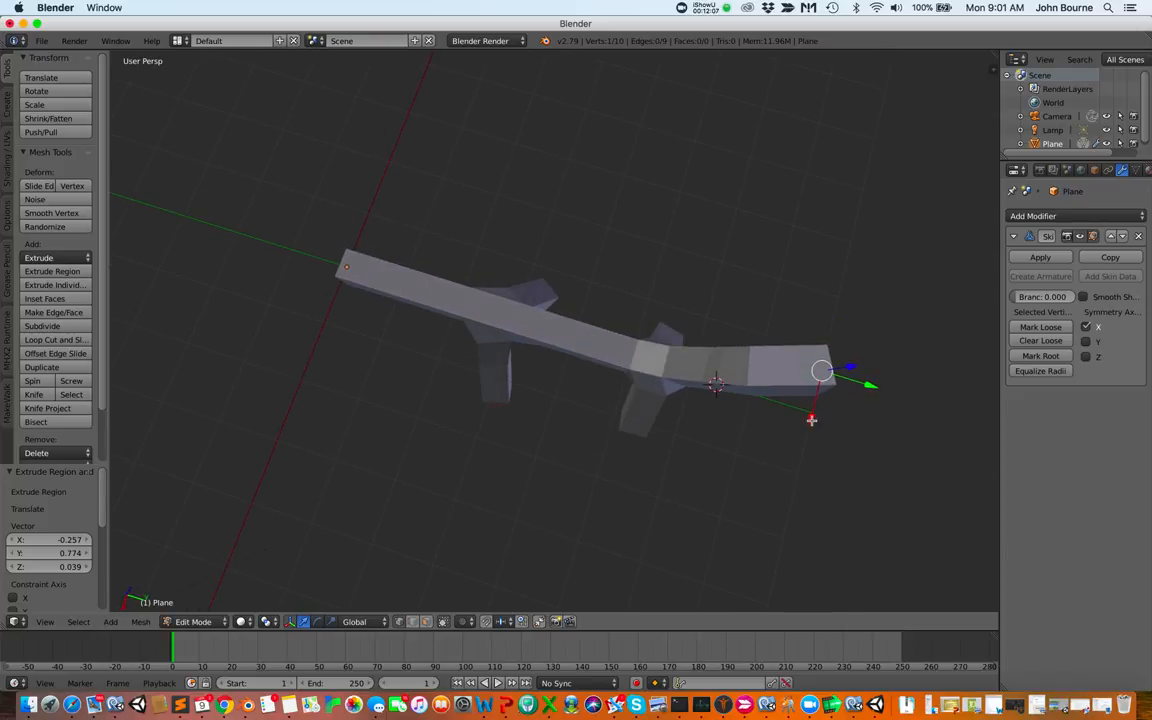
left_click_drag(811, 420, 807, 442)
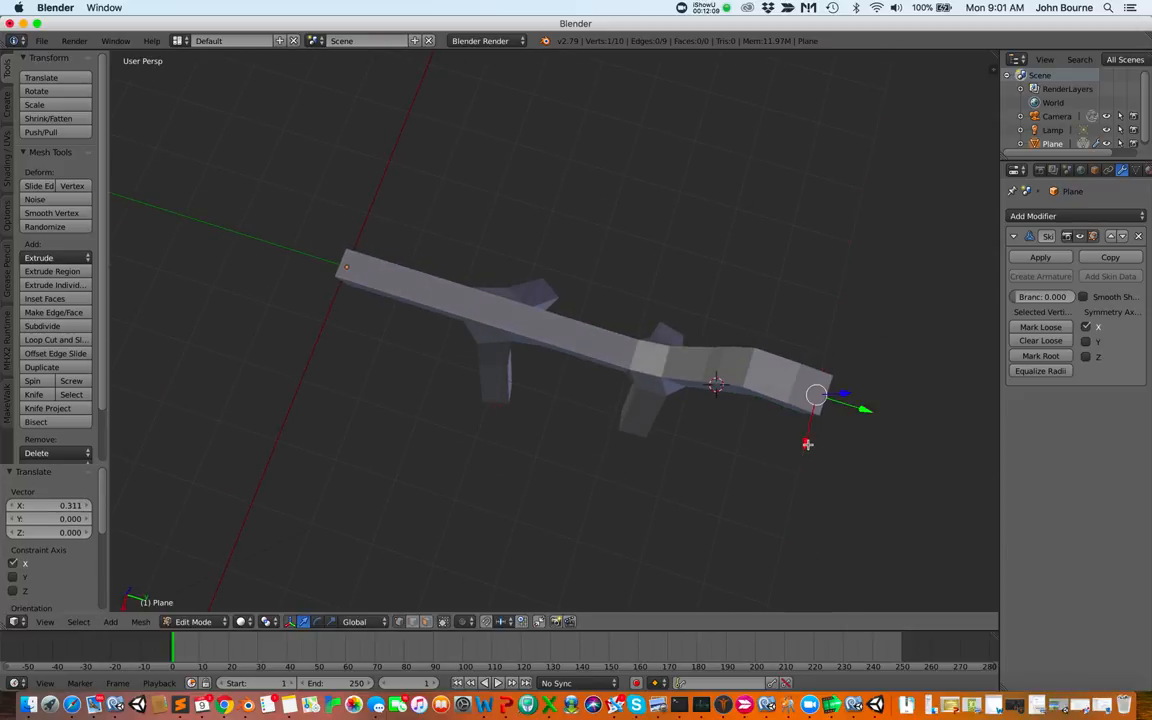
middle_click_drag(772, 468, 768, 461)
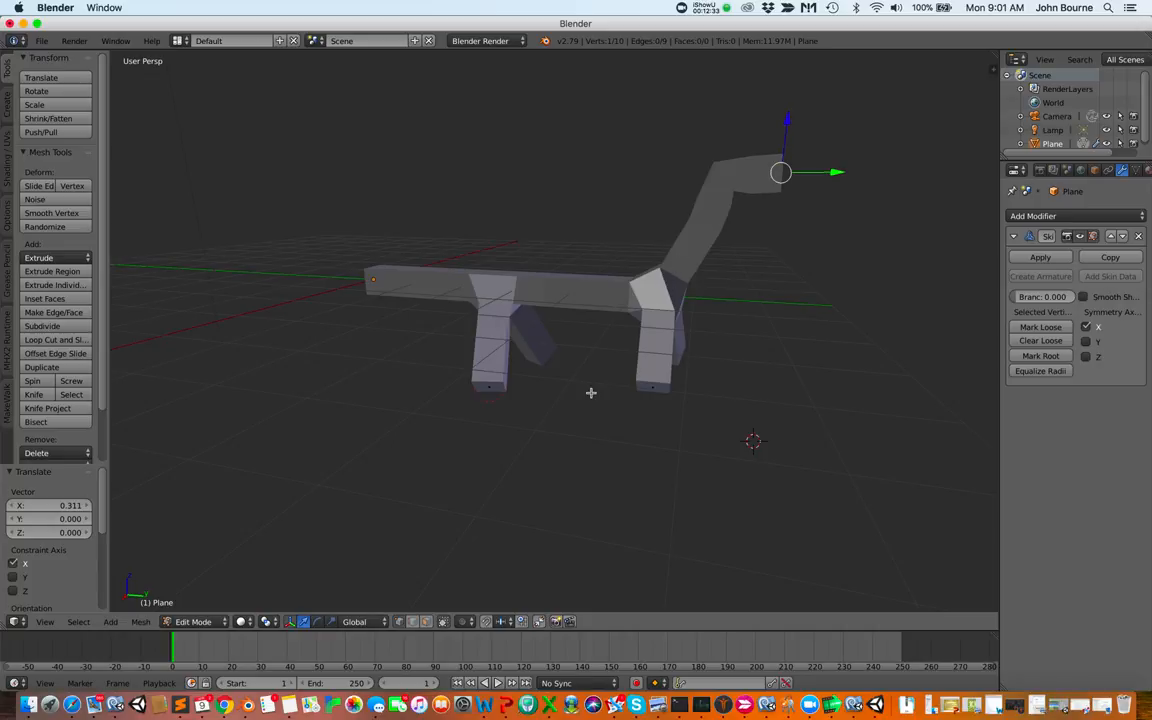
- Turn off limiting the selection to visible geometry so the skeleton vertices inside the skin can be selected
left_click(444, 623)
left_click(444, 623)
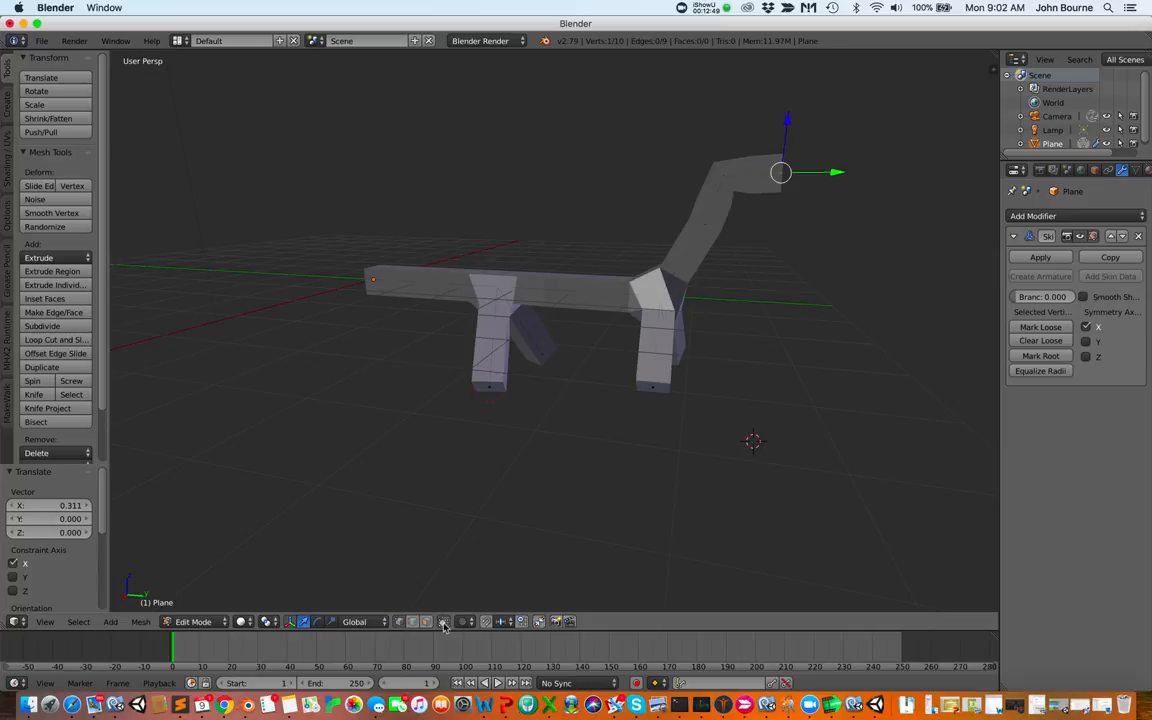
left_click(443, 622)
scroll(609, 363, "right", 5)
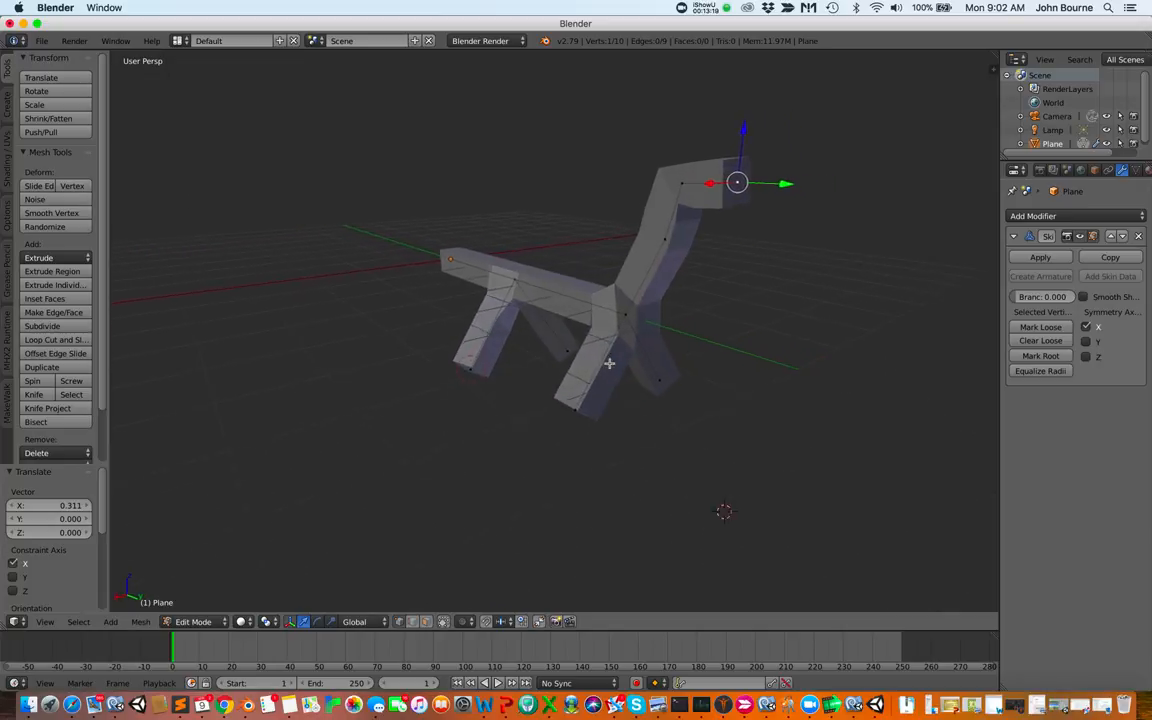
scroll(609, 363, "right", 3)
scroll(609, 363, "left", 6)
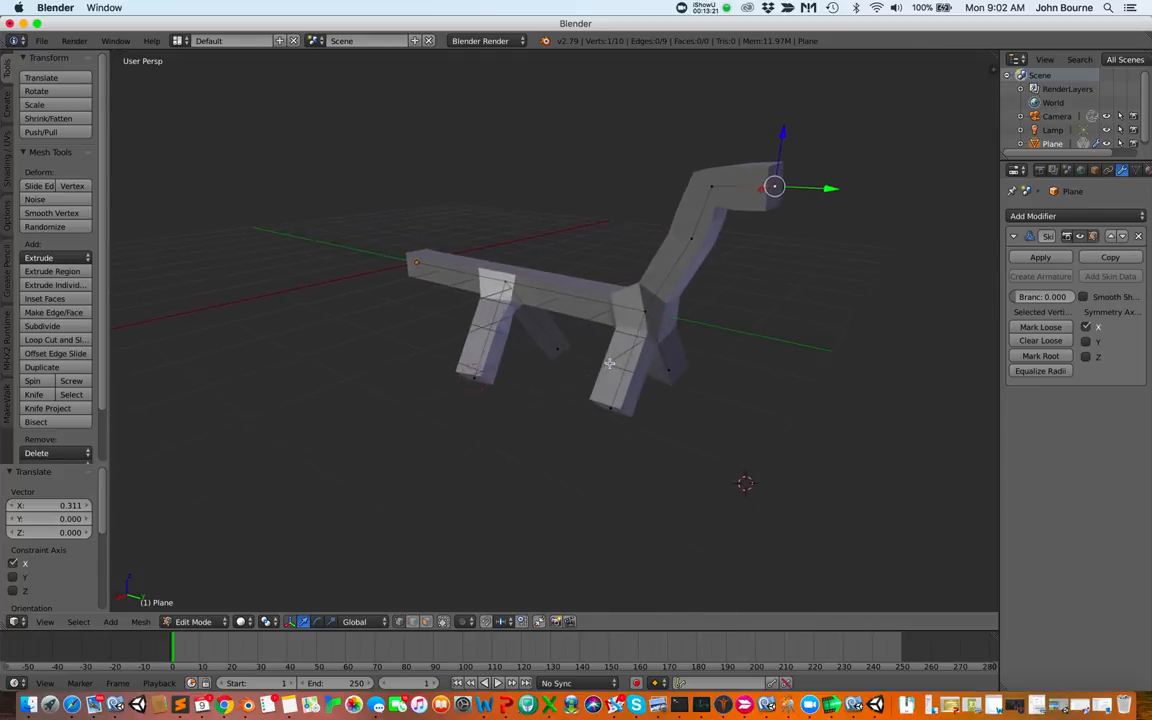
scroll(609, 363, "left", 5)
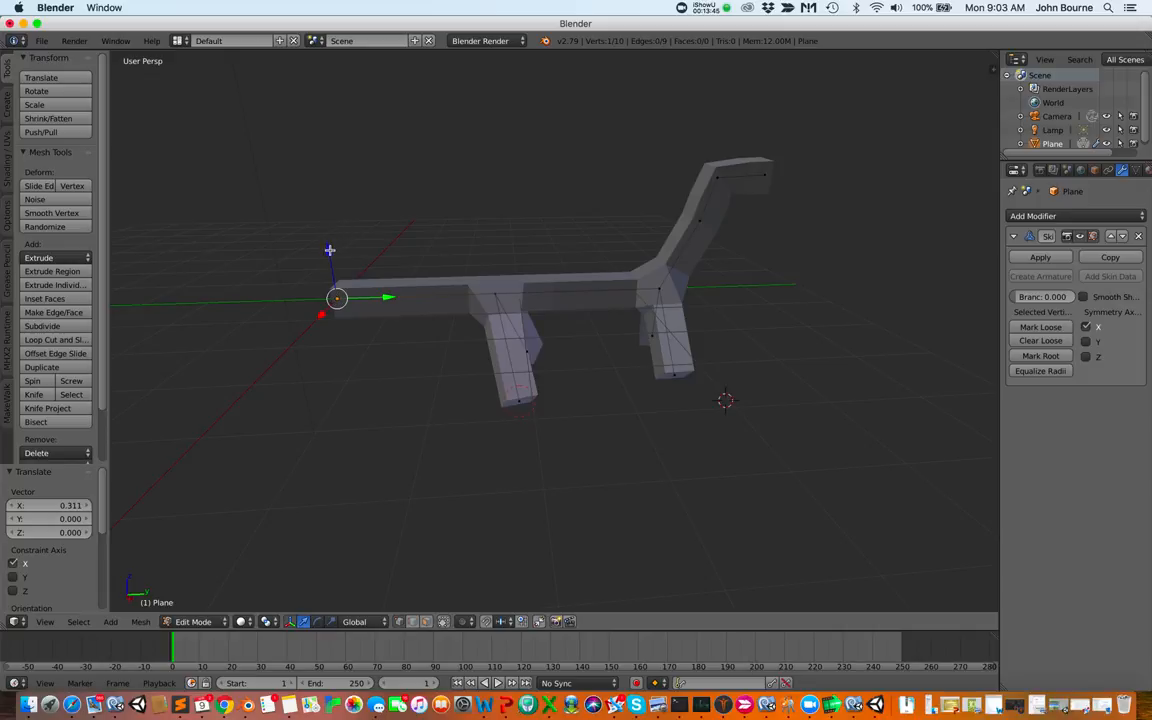
- Raise the tail's end vertex about 0.59 along Z and shrink its skin radius to about 0.57
left_click_drag(330, 250, 343, 213)
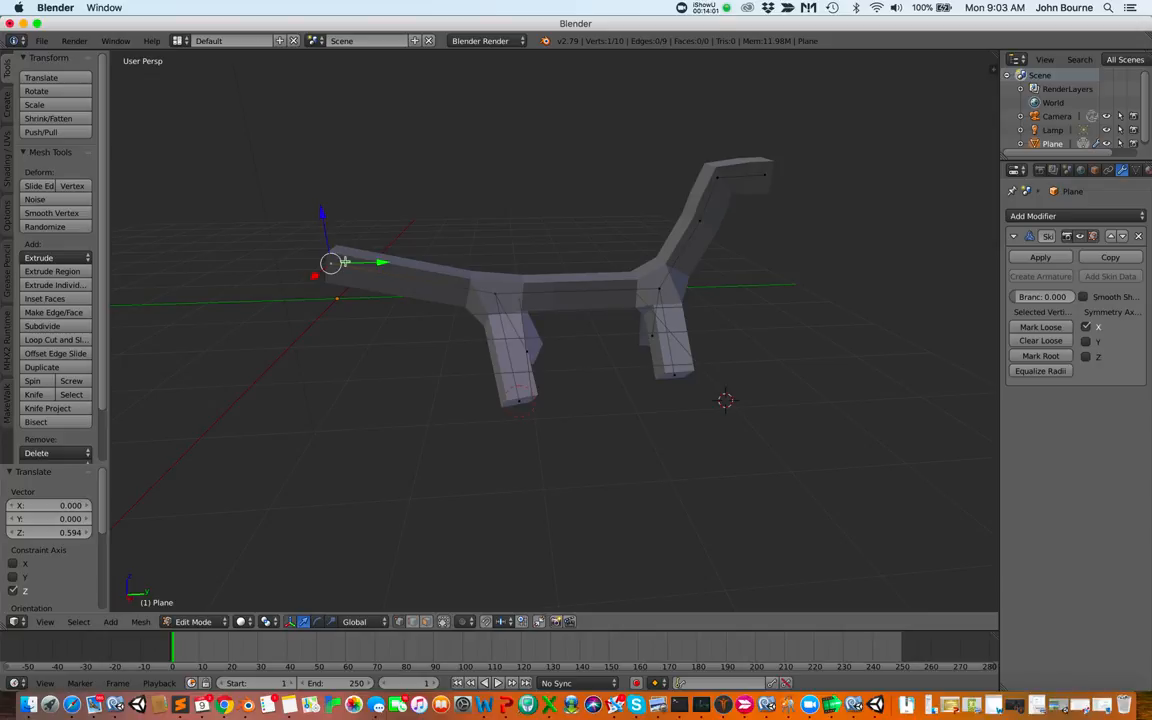
key("s")
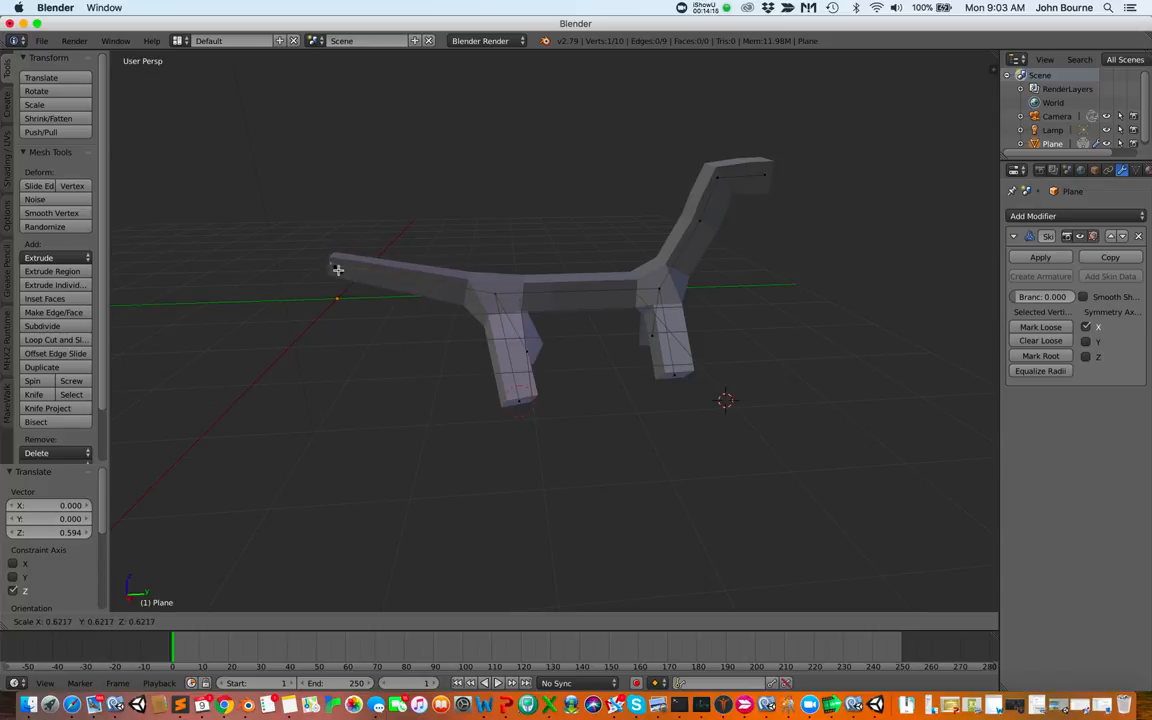
left_click(334, 267)
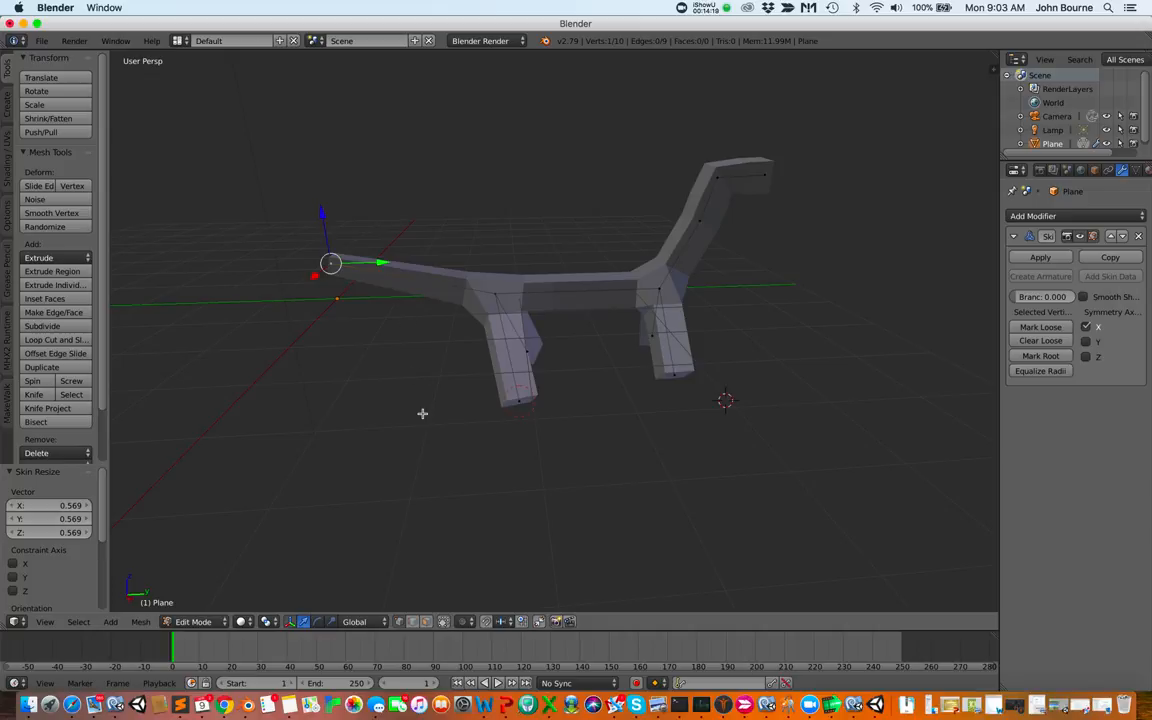
- Switch to edge selection, select the tail edge and resize its skin to about 0.86
left_click(412, 623)
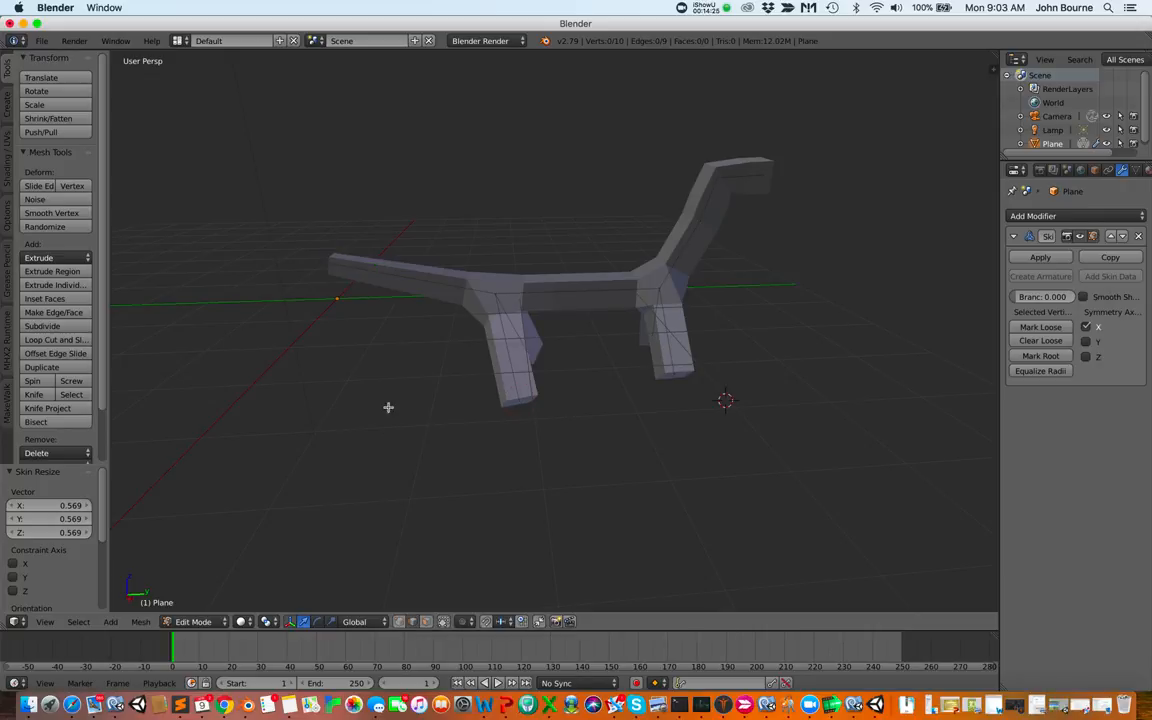
right_click(392, 276)
key("ctrl+a")
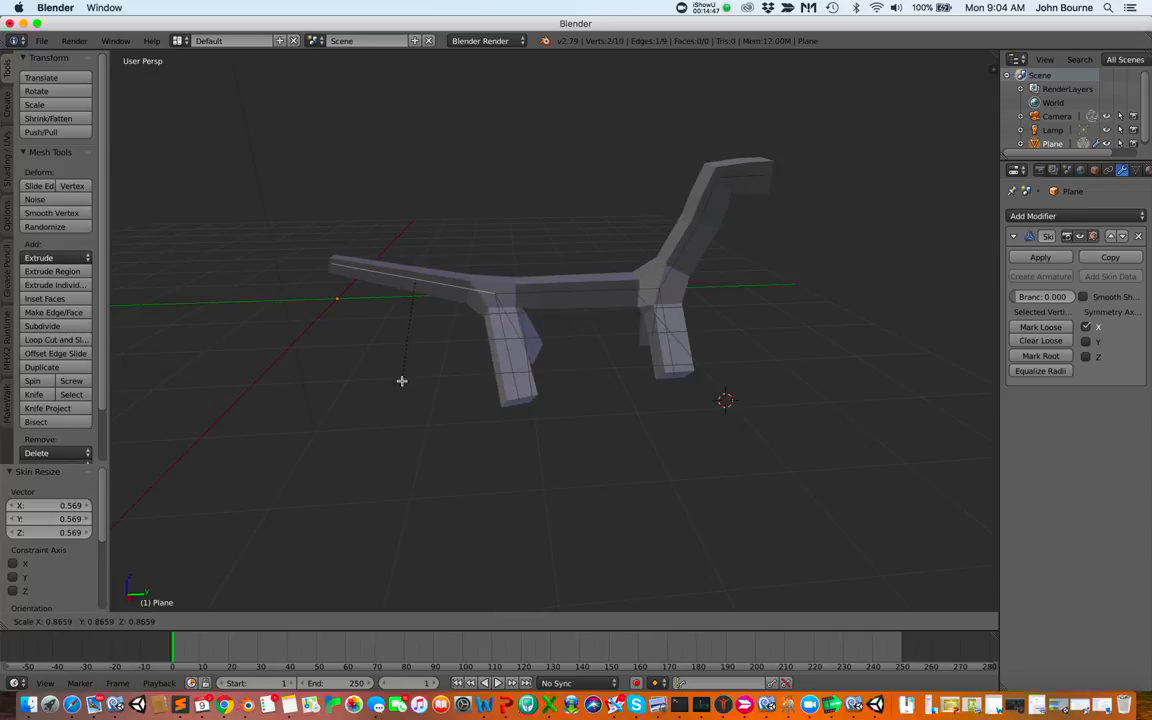
left_click(401, 380)
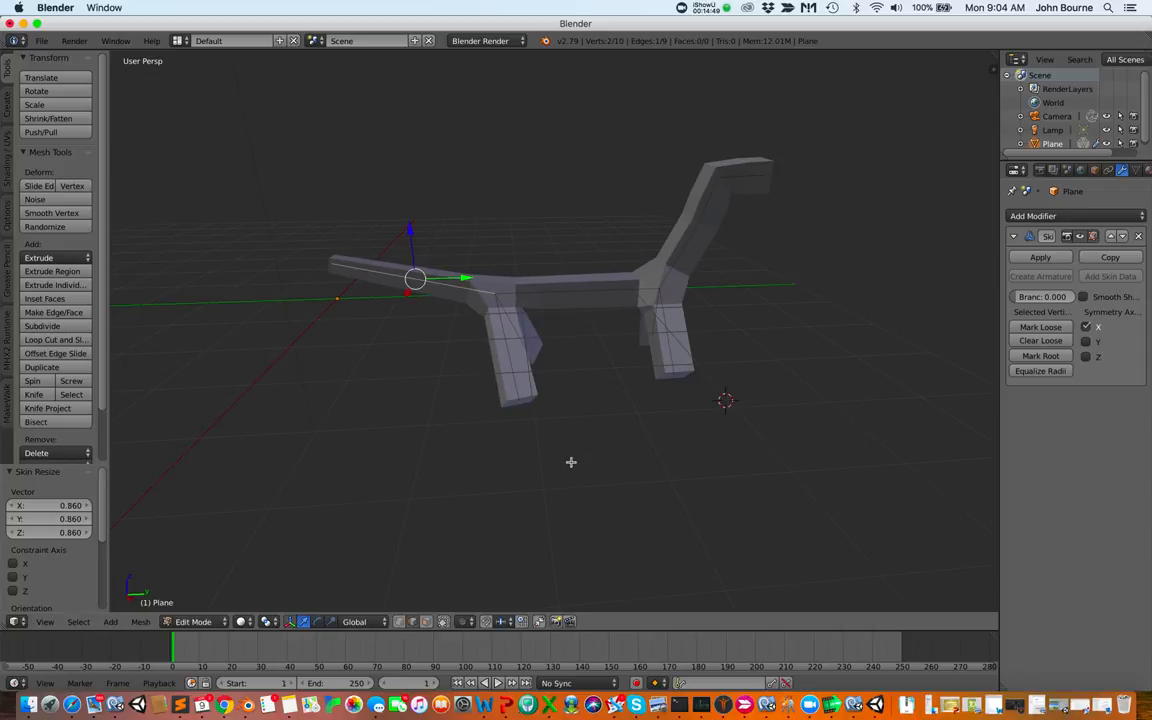
- Select the head edge and enlarge its skin by a factor of about 1.51
scroll(571, 462, "down", 2)
scroll(571, 462, "right", 10)
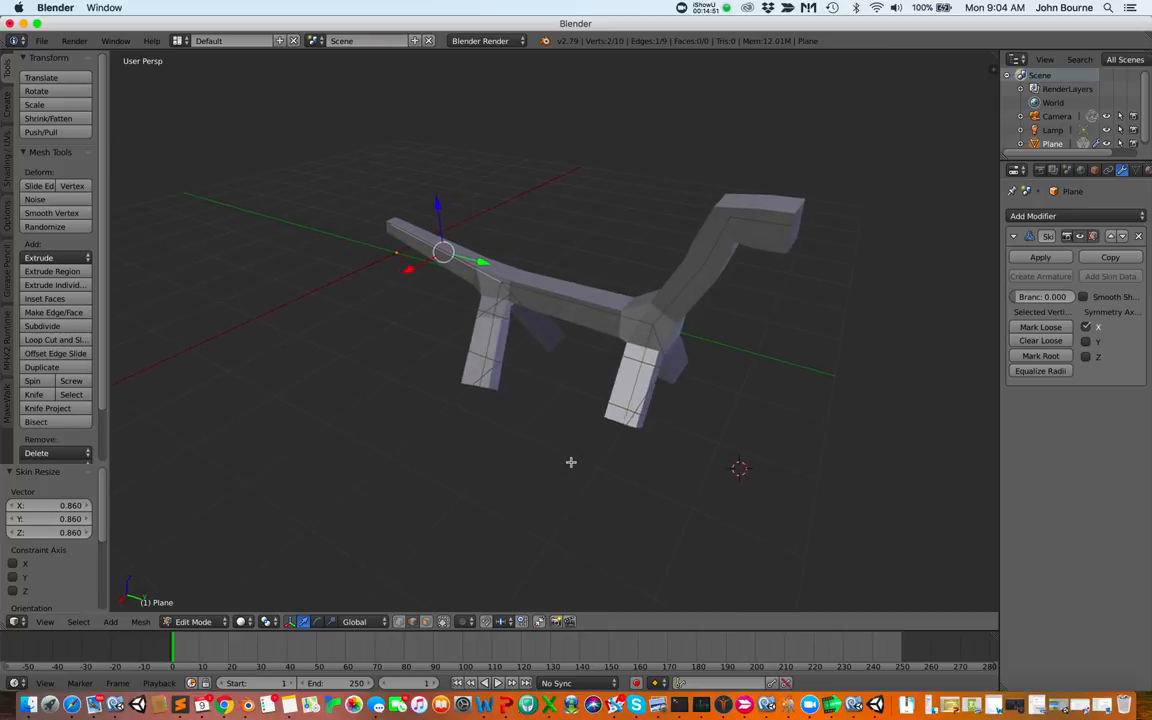
scroll(571, 462, "right", 10)
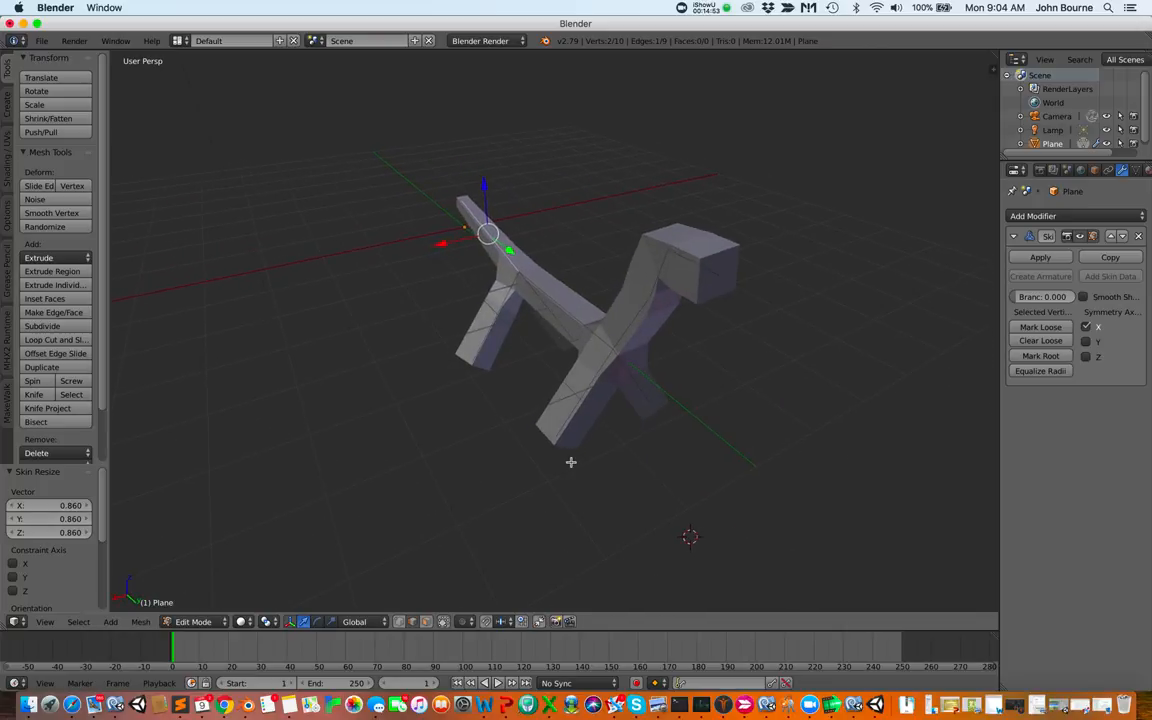
scroll(653, 272, "right", 8)
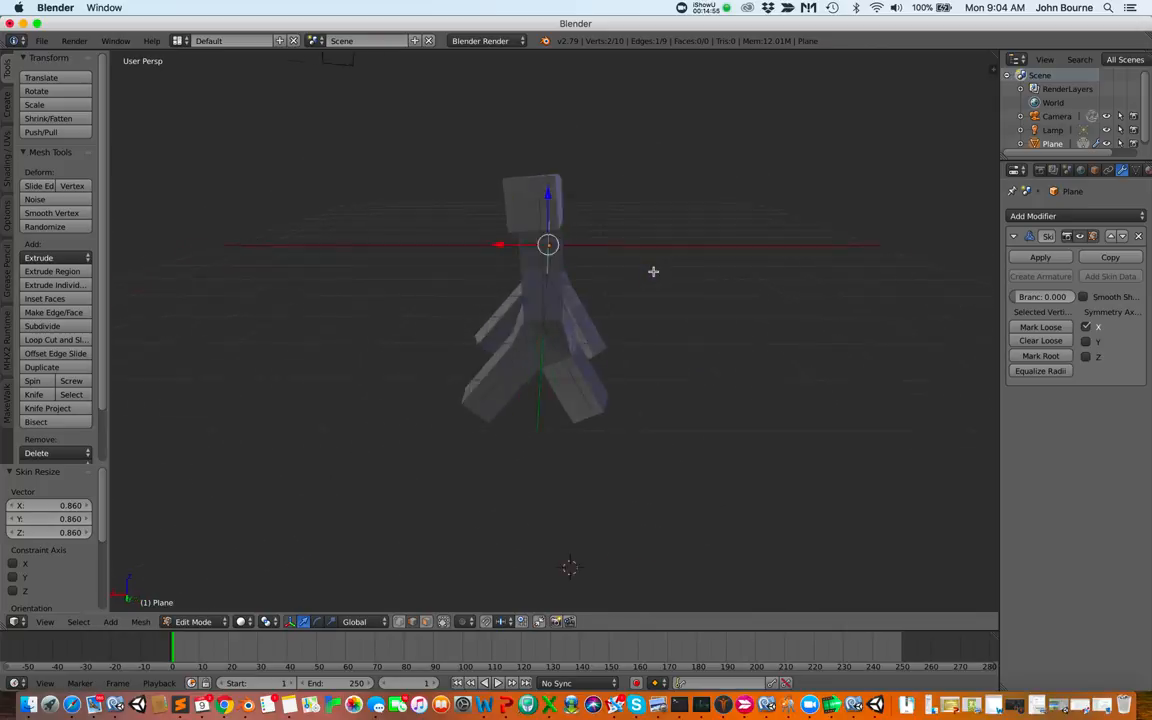
scroll(653, 272, "left", 4)
scroll(653, 272, "left", 1)
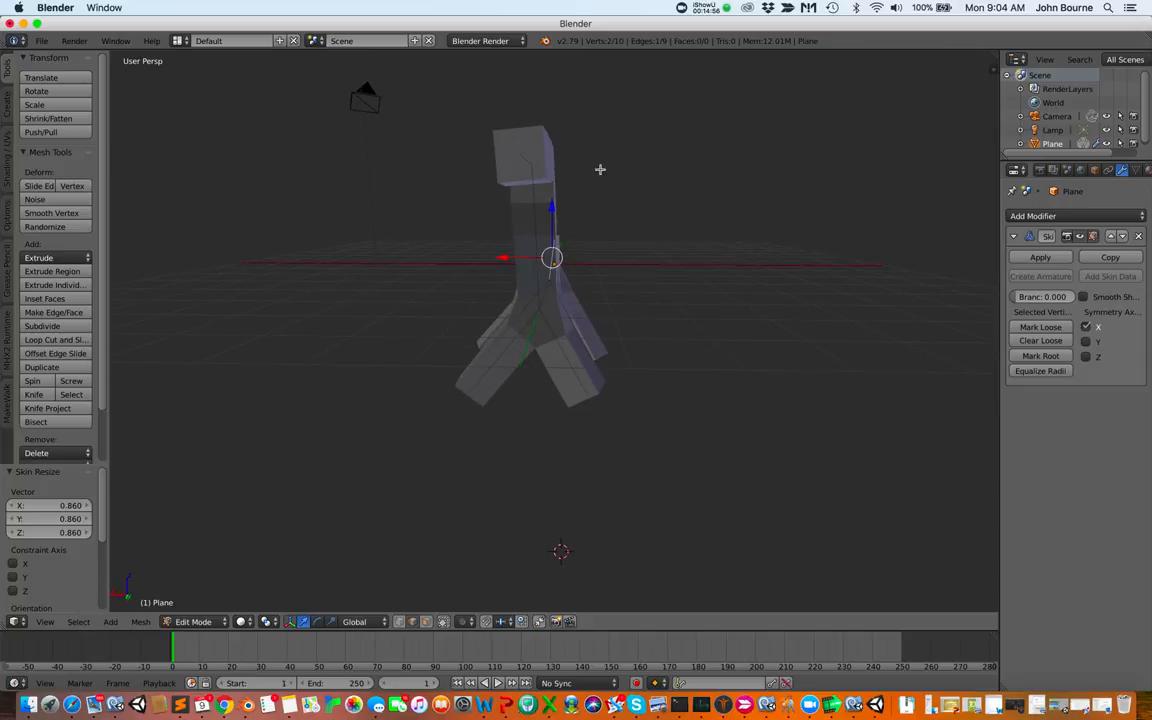
right_click(522, 154)
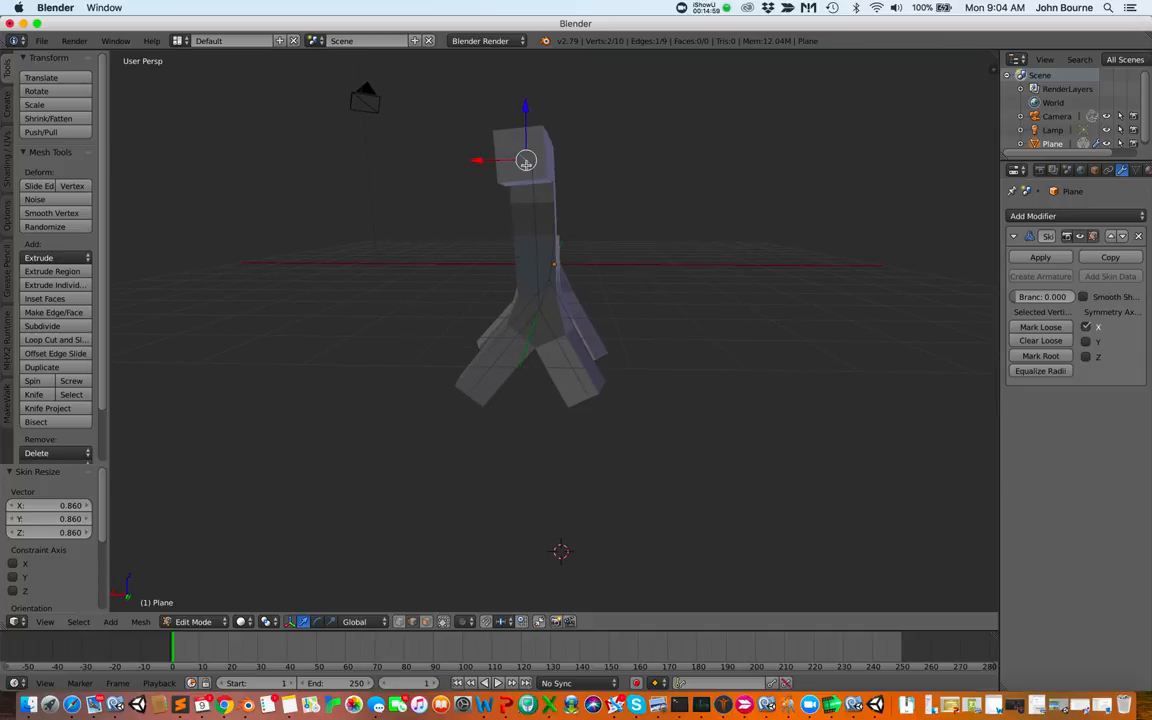
scroll(552, 193, "left", 2)
scroll(552, 193, "left", 2)
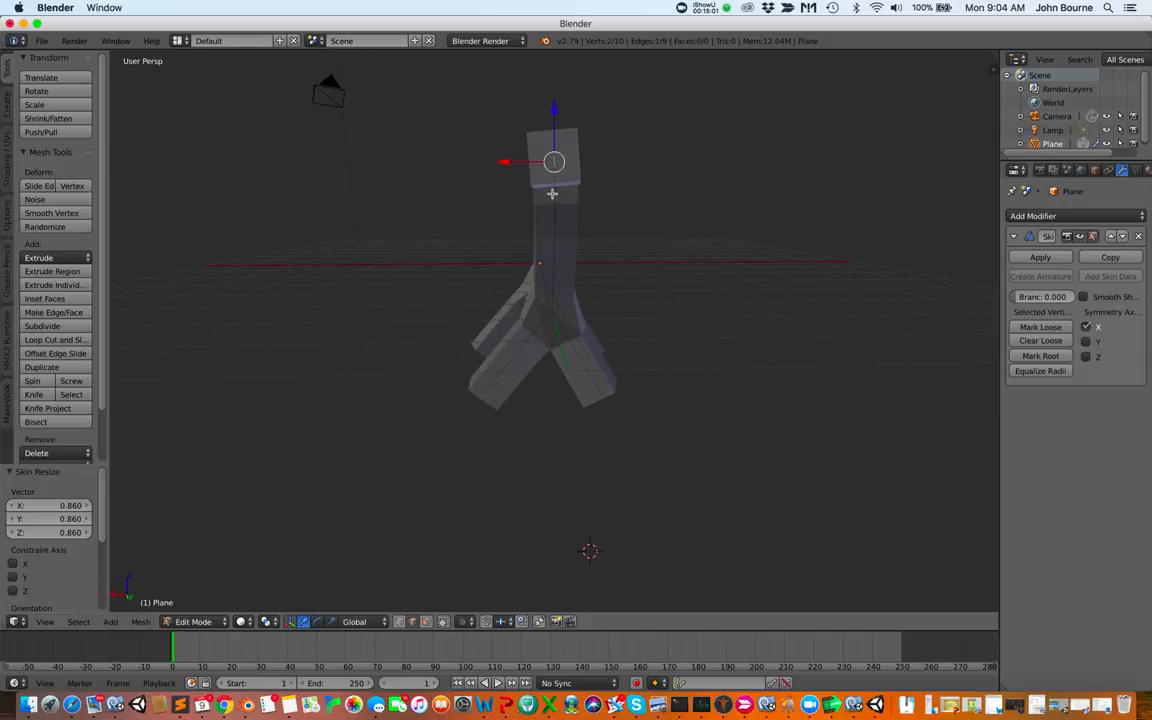
scroll(552, 193, "down", 5)
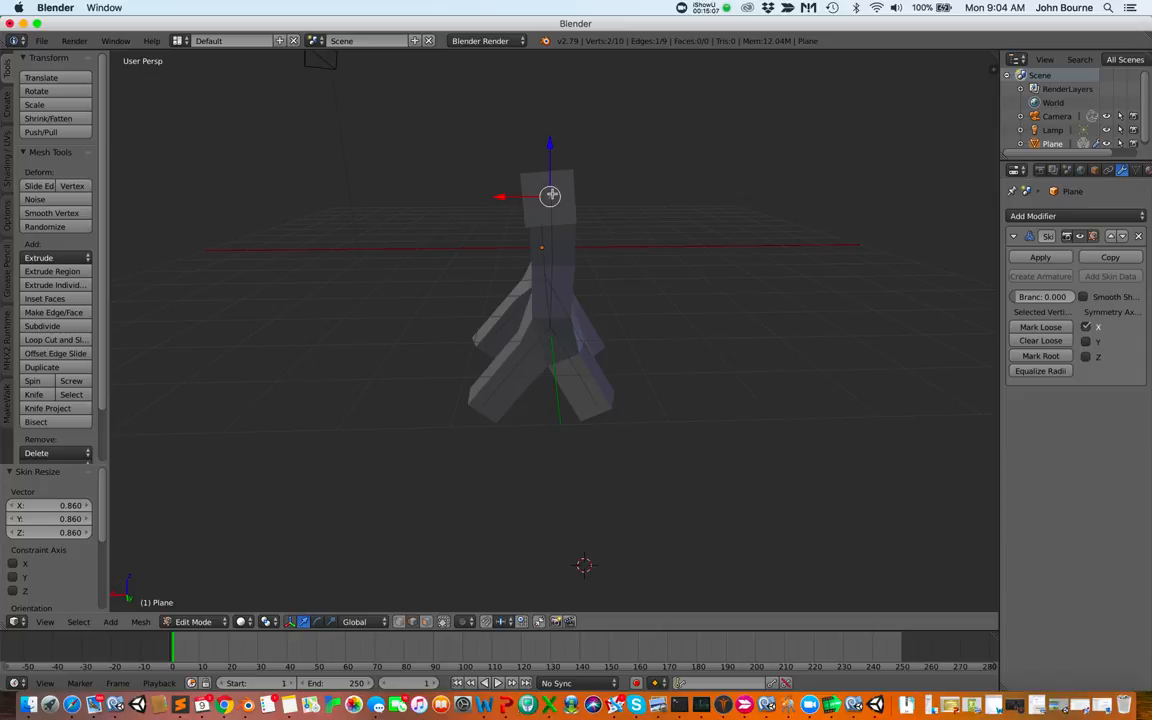
key("ctrl+a")
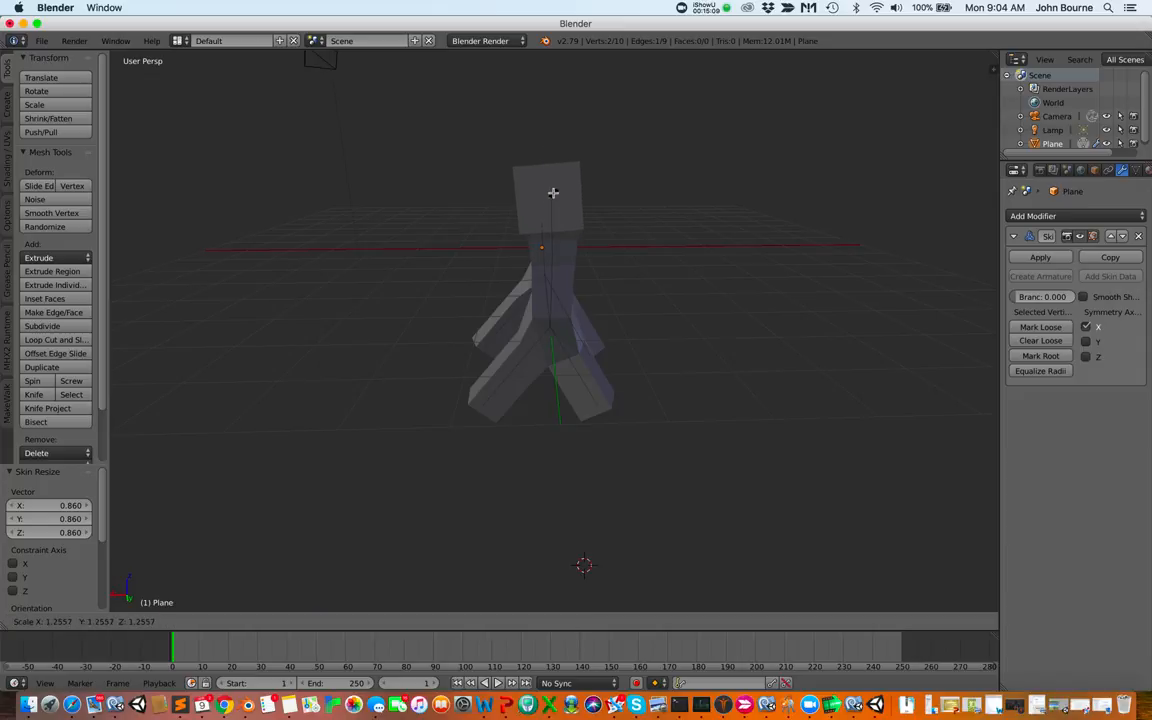
left_click(551, 194)
- Leave Edit Mode for Object Mode and apply the Skin modifier to the creature
scroll(602, 256, "left", 8)
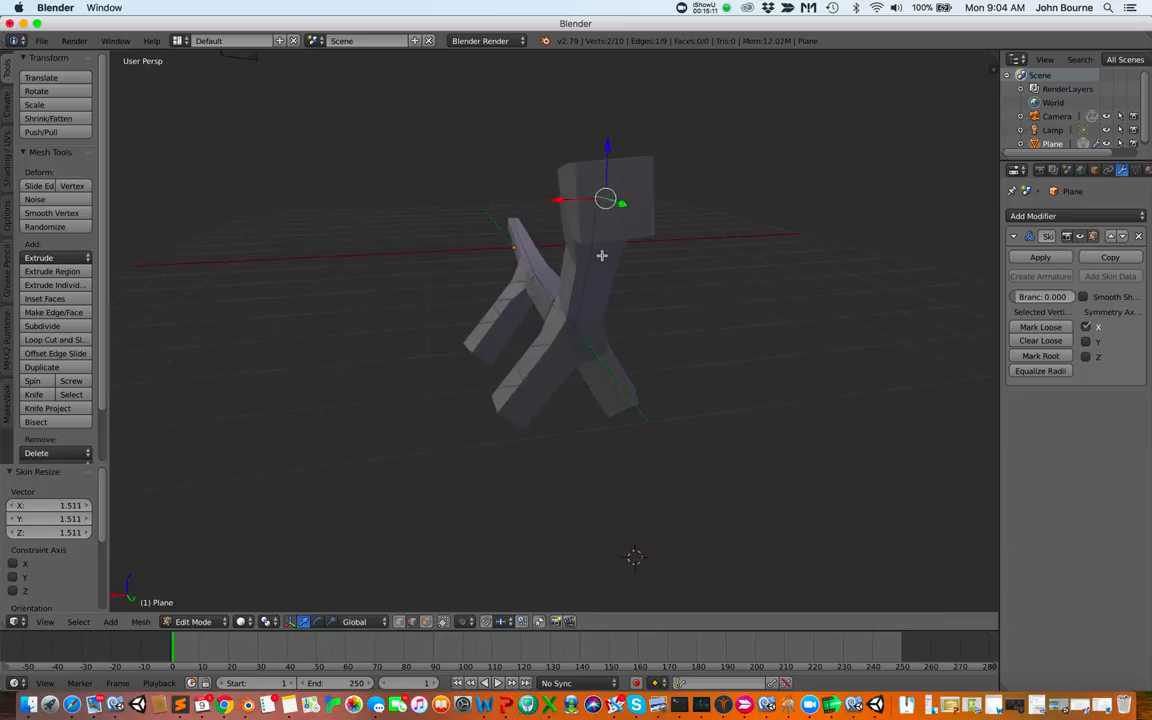
scroll(602, 256, "left", 8)
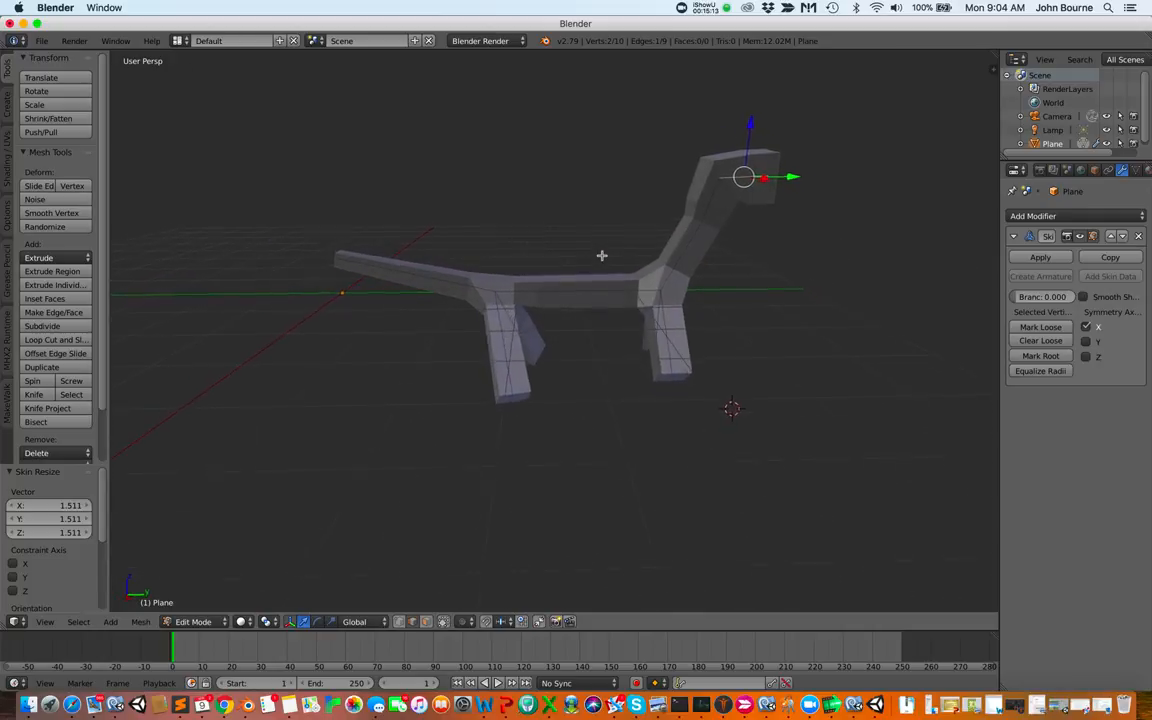
scroll(602, 256, "left", 8)
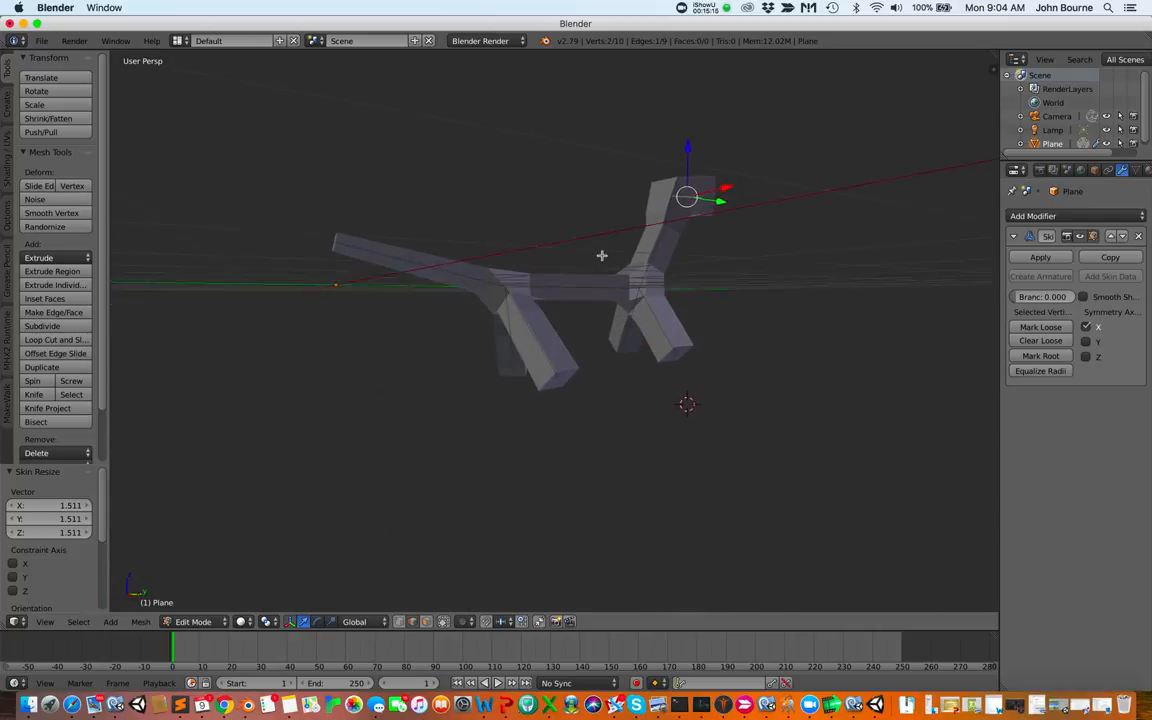
scroll(602, 256, "left", 8)
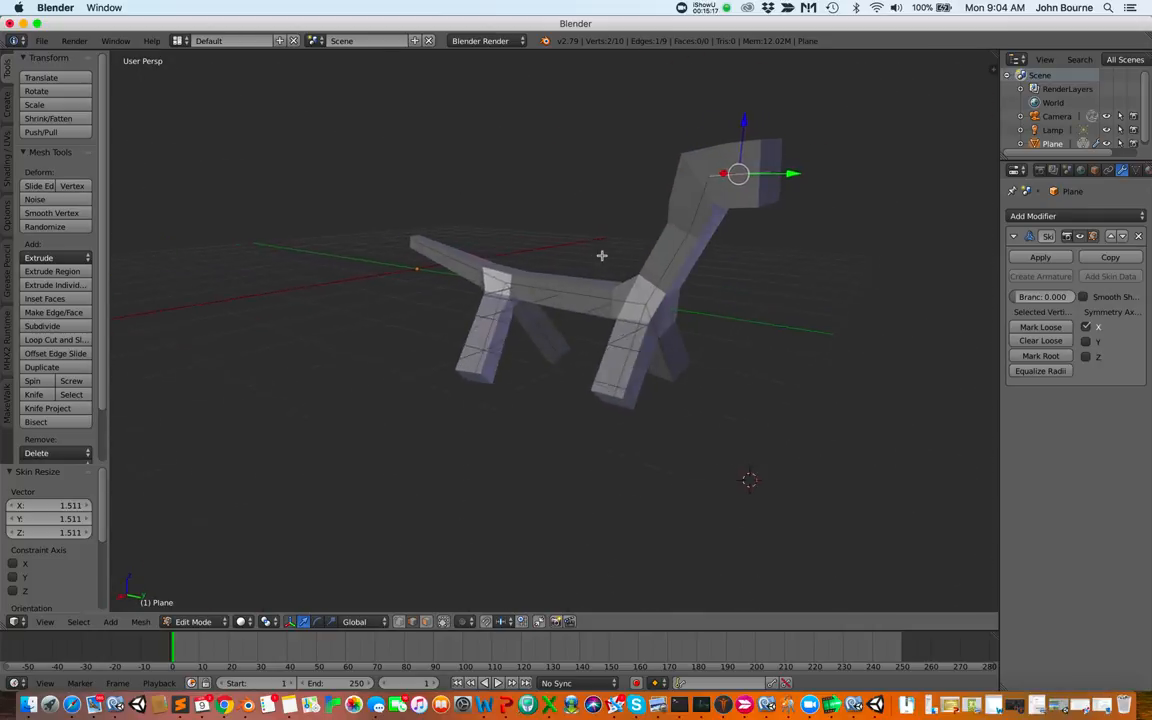
scroll(602, 256, "left", 8)
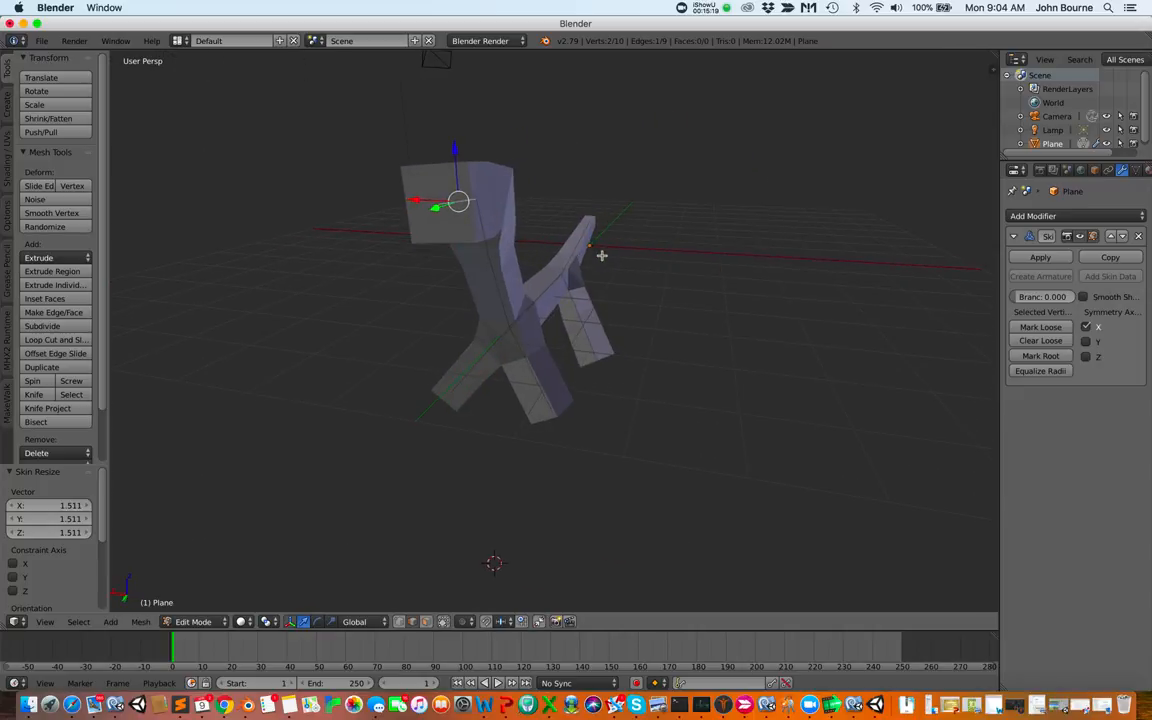
scroll(602, 256, "left", 8)
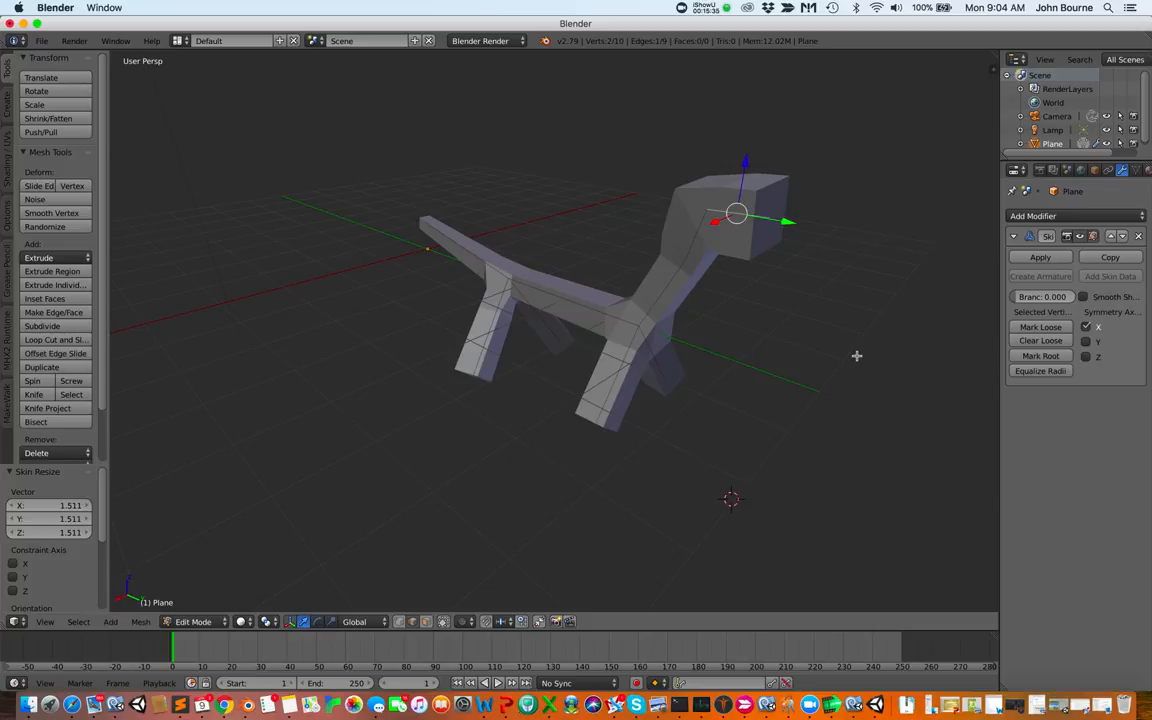
left_click(1052, 261)
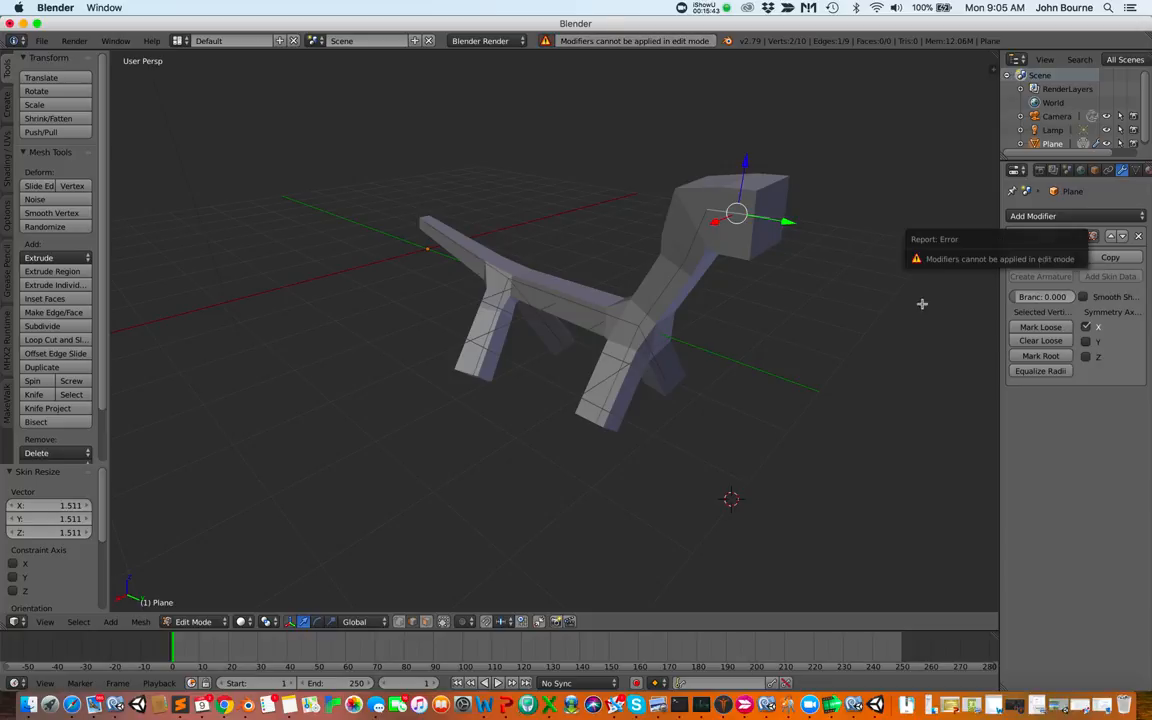
left_click(893, 324)
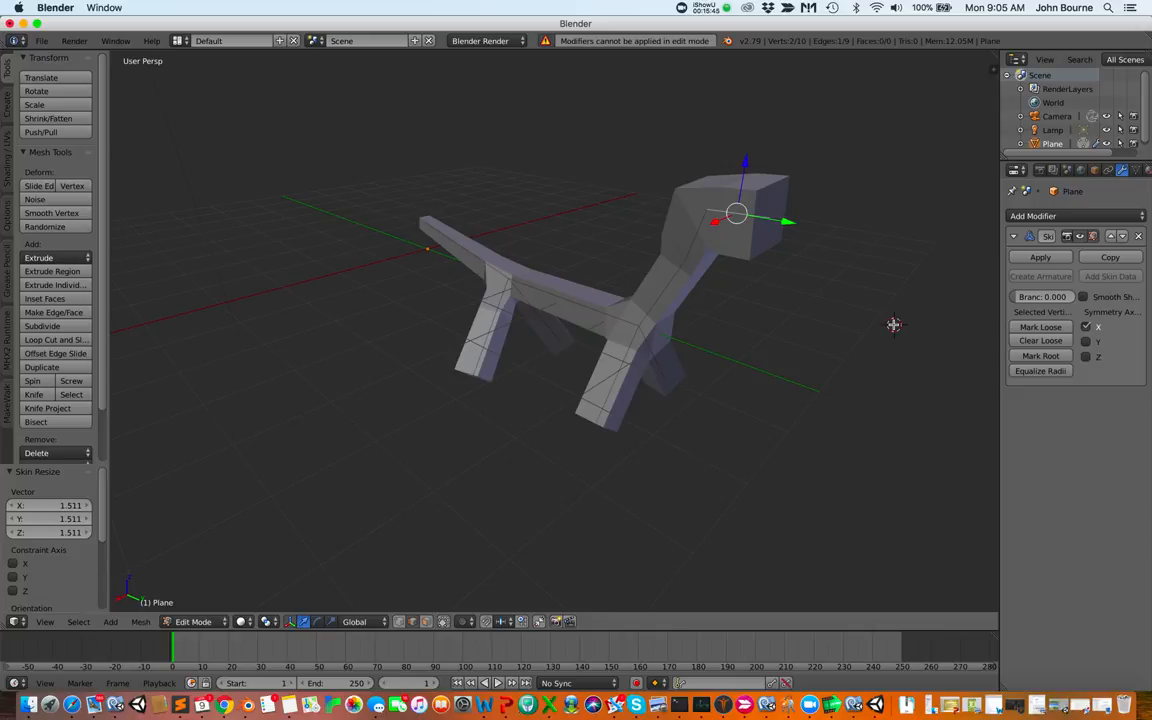
key("Tab")
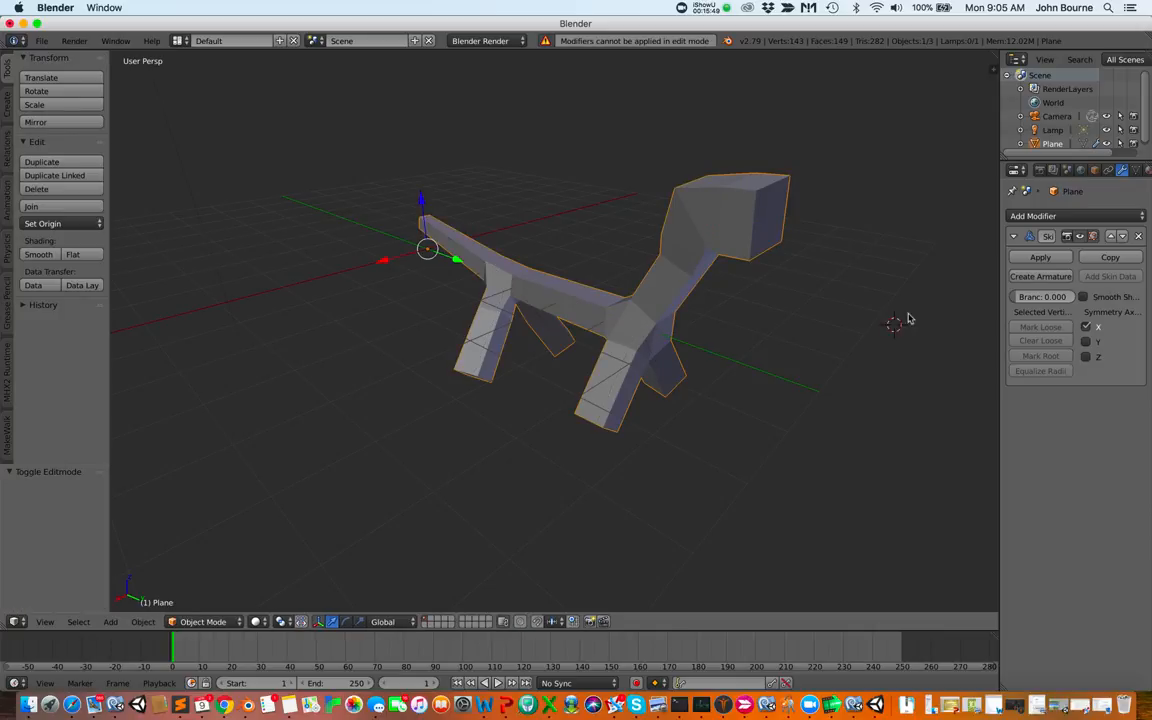
left_click(1041, 258)
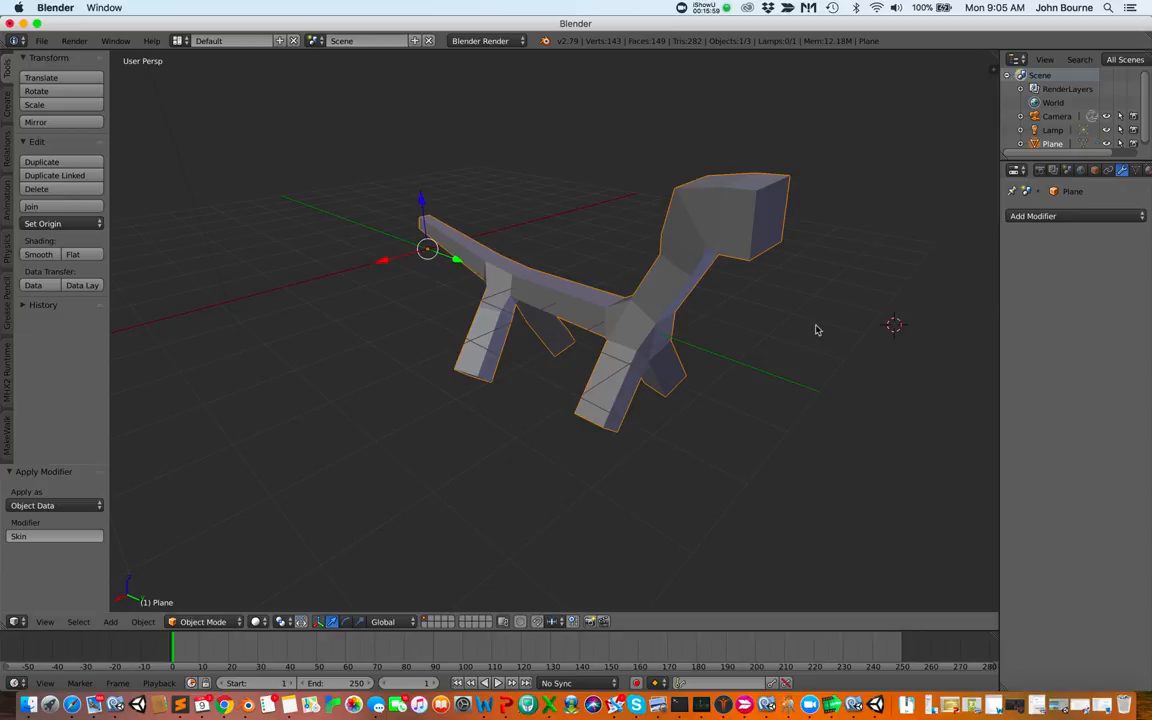
- Display the creature in wireframe and examine the mesh produced by the Skin modifier from several sides
scroll(754, 365, "up", 5)
scroll(754, 365, "down", 10)
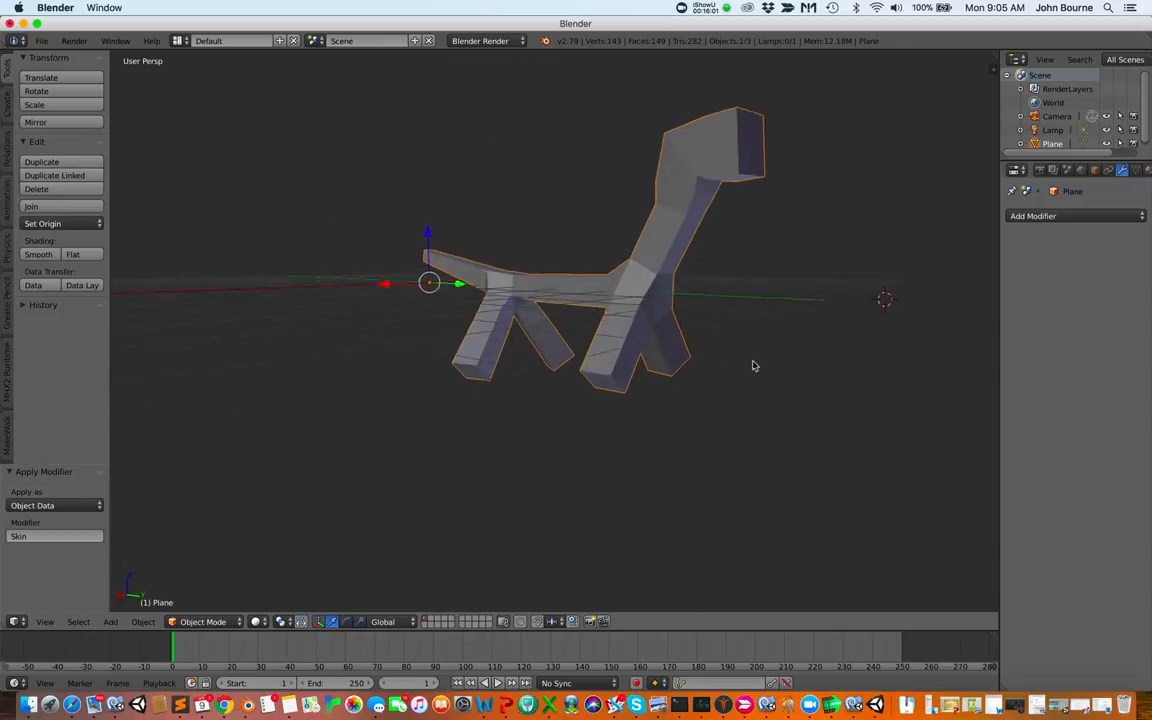
scroll(757, 364, "right", 5)
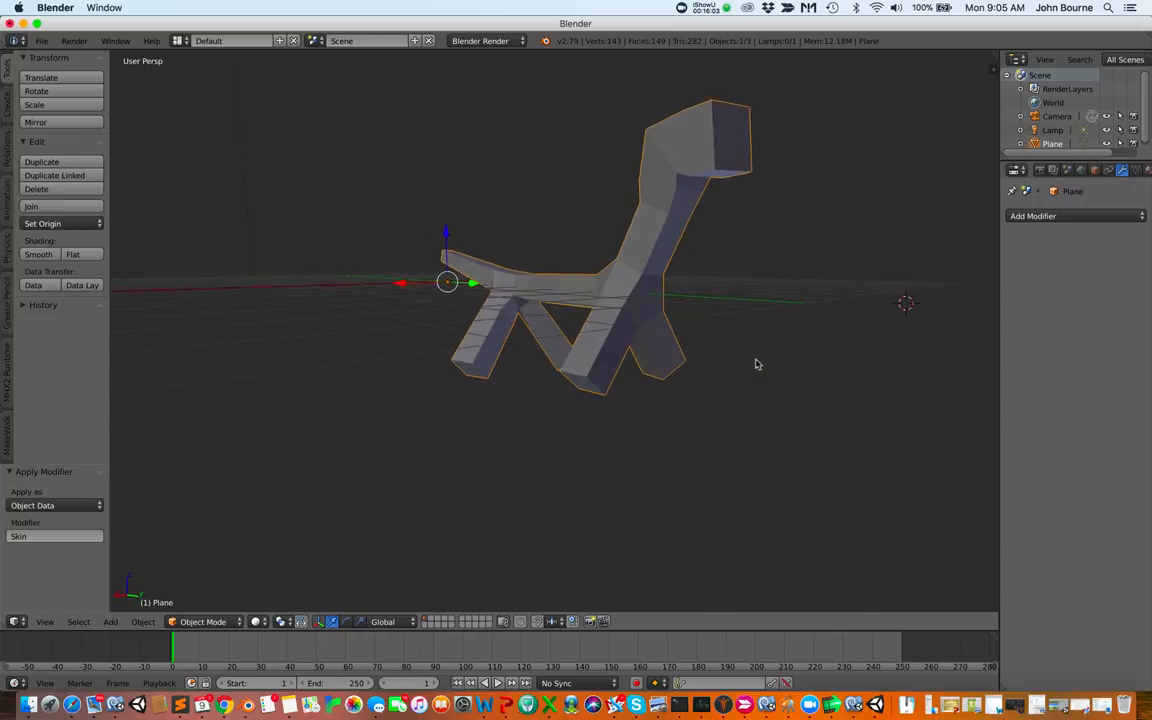
scroll(757, 364, "left", 6)
scroll(757, 364, "left", 2)
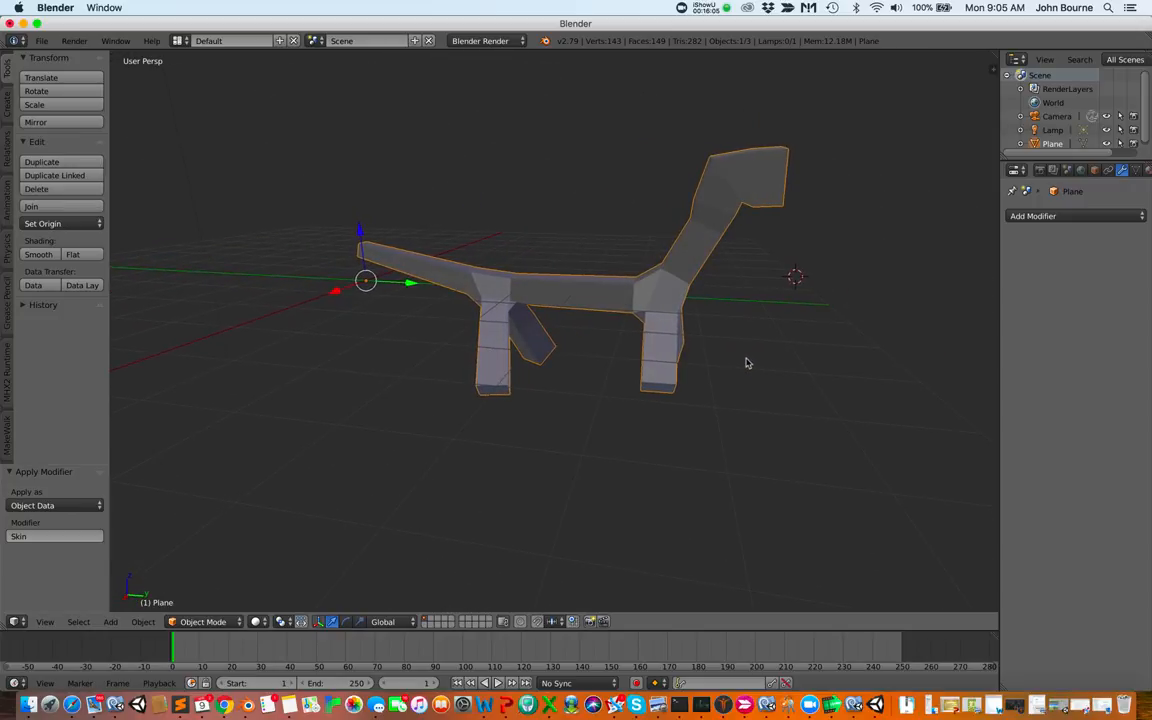
key("z")
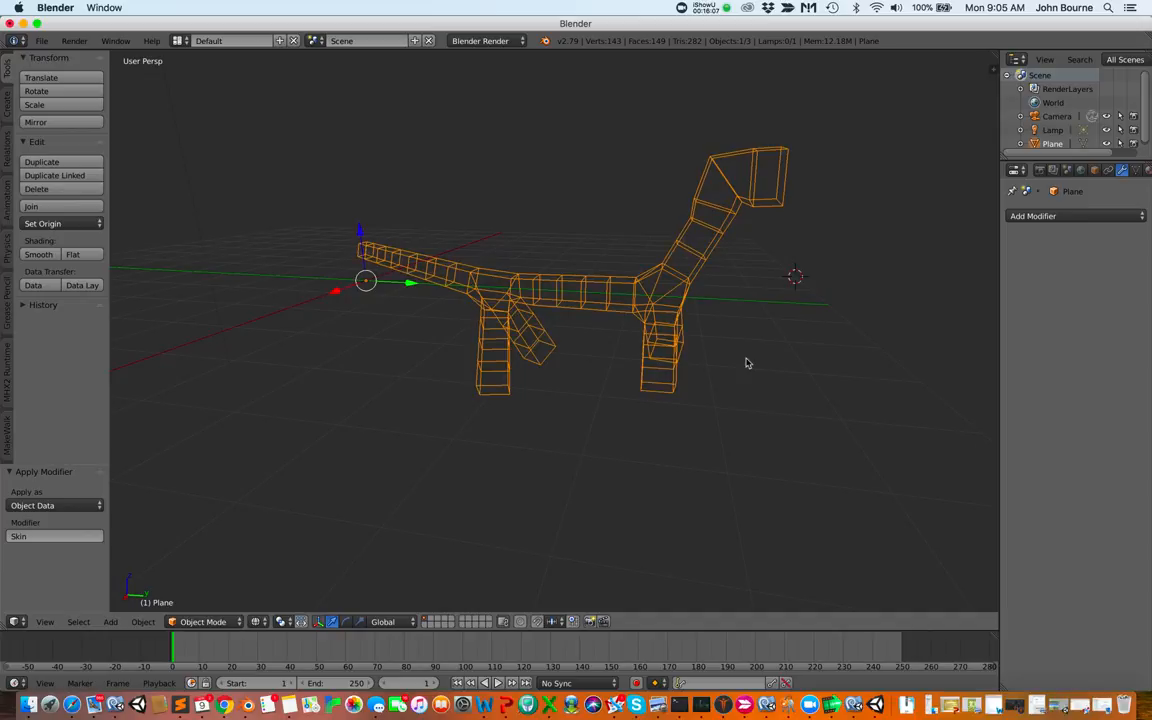
scroll(747, 363, "left", 6)
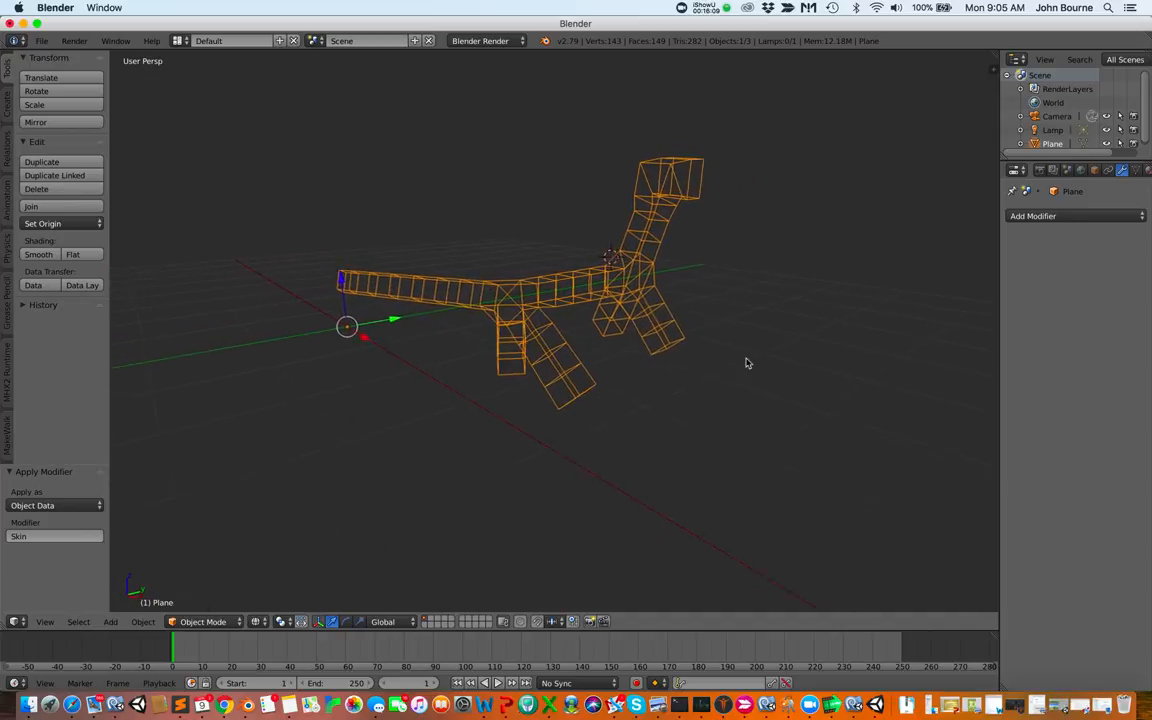
scroll(745, 363, "left", 4)
scroll(745, 363, "right", 8)
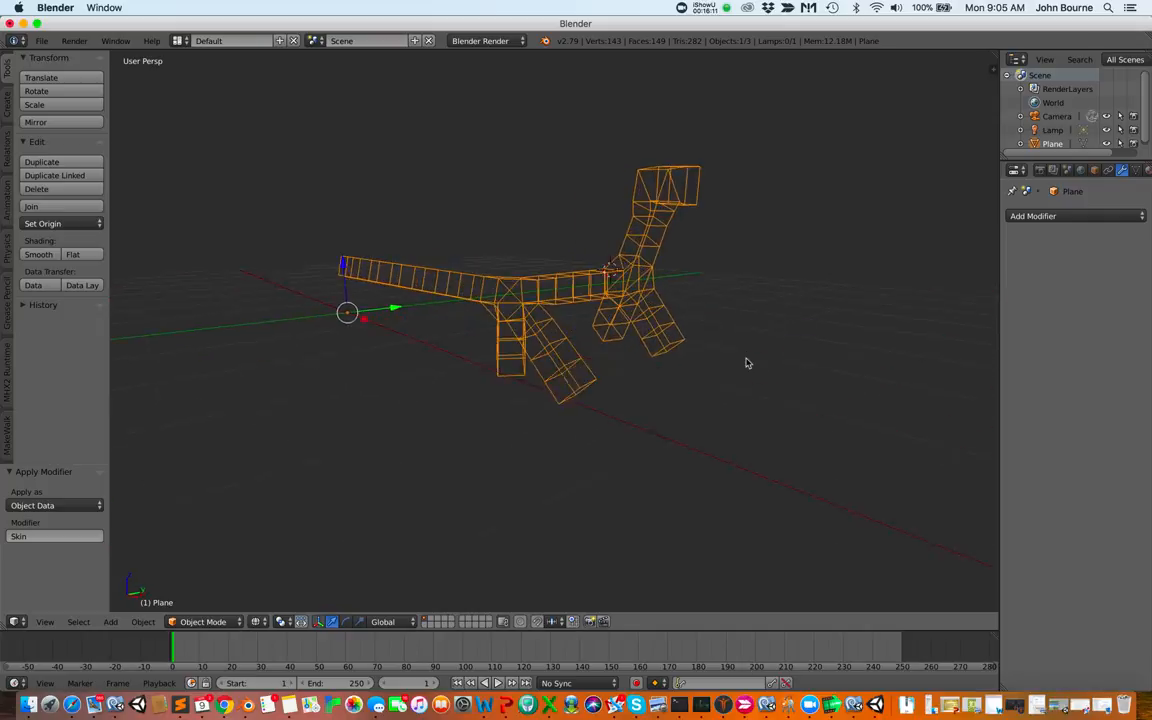
scroll(747, 363, "right", 5)
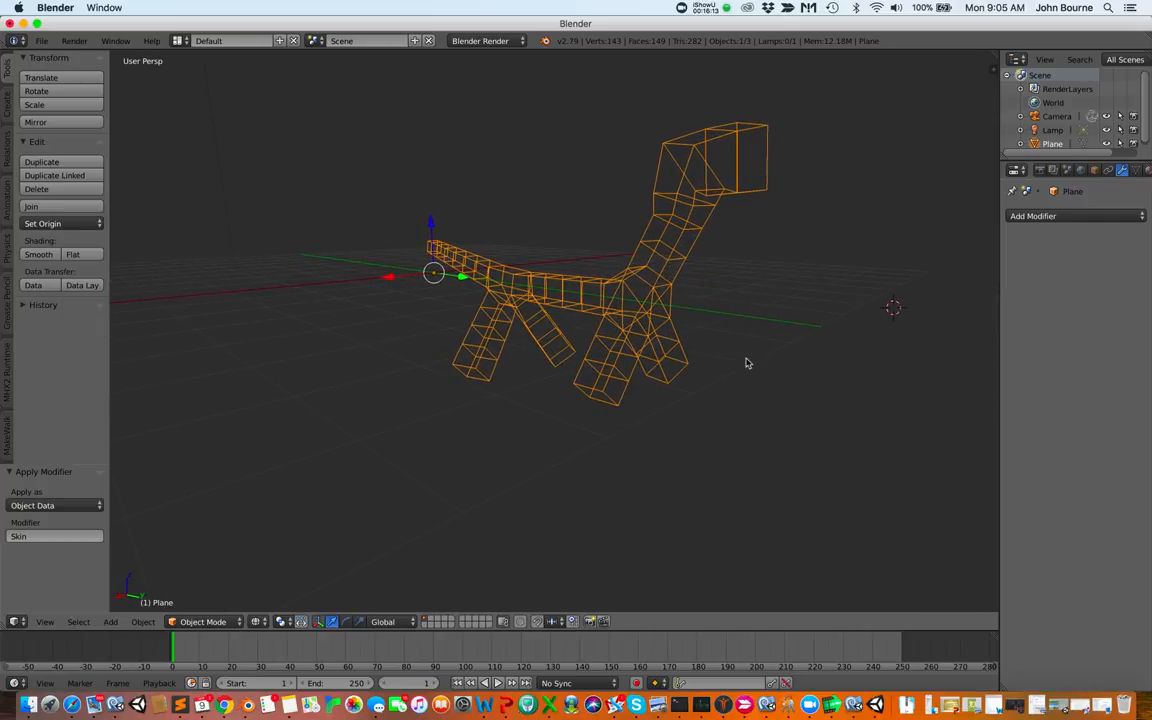
- Return the creature to solid shading and add a Subdivision Surface modifier to it
key("z")
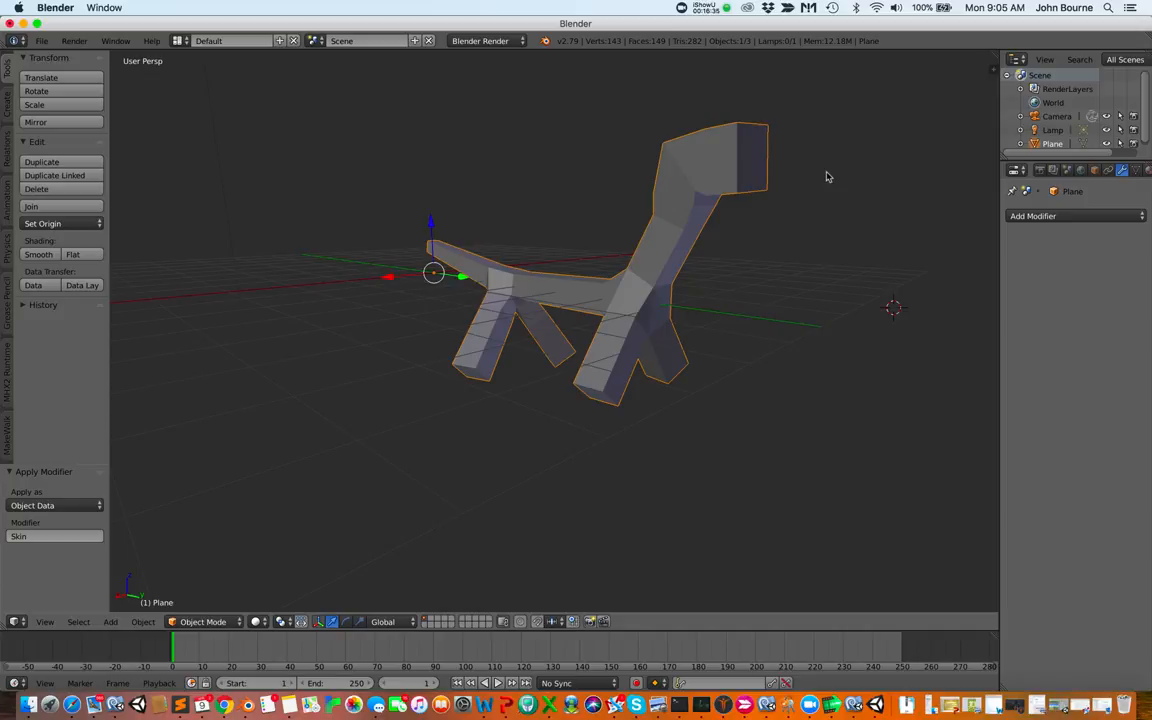
left_click(1055, 217)
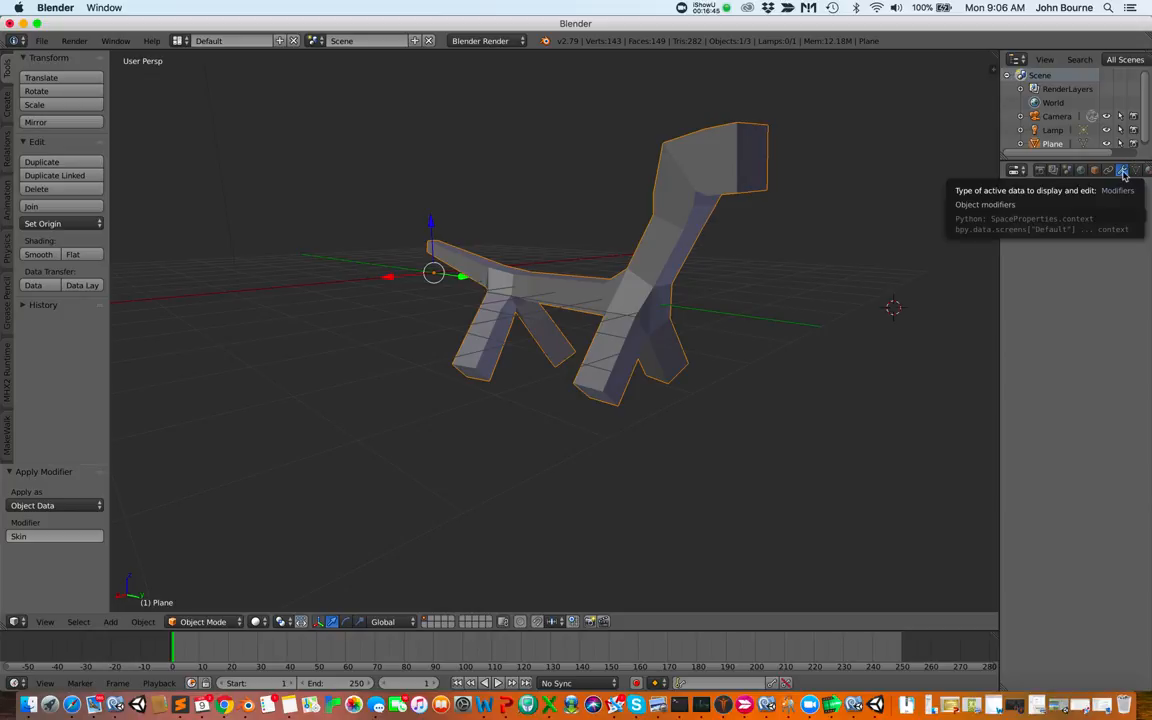
left_click(1070, 216)
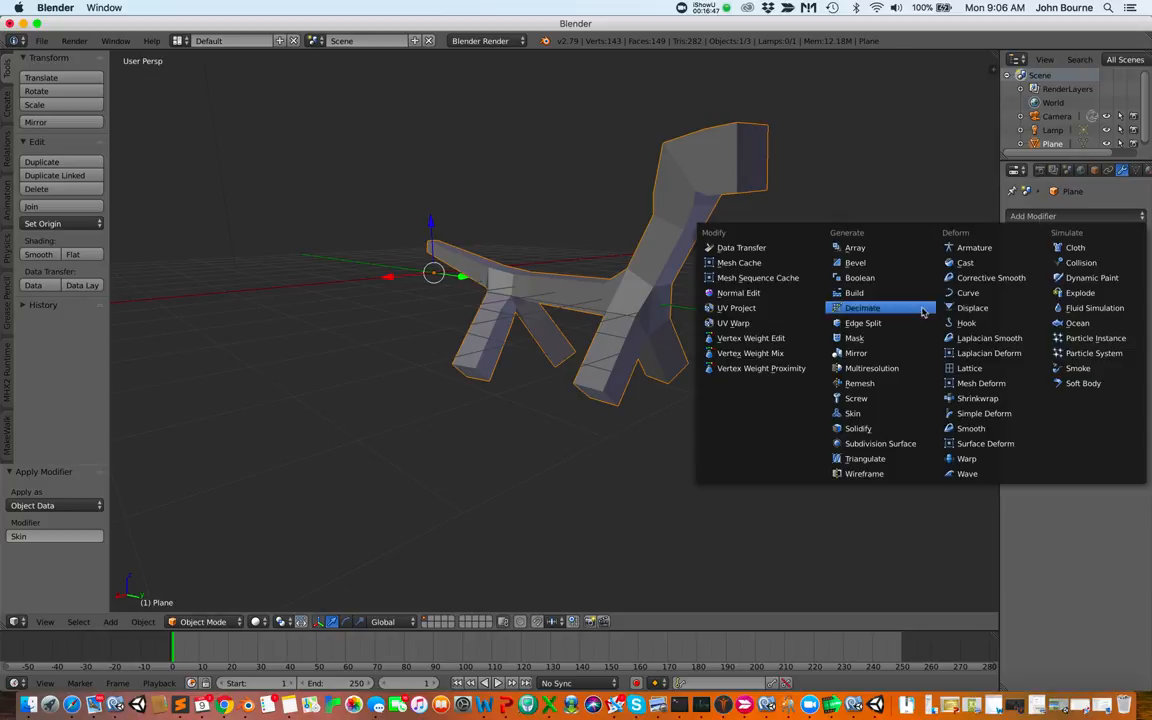
left_click(872, 447)
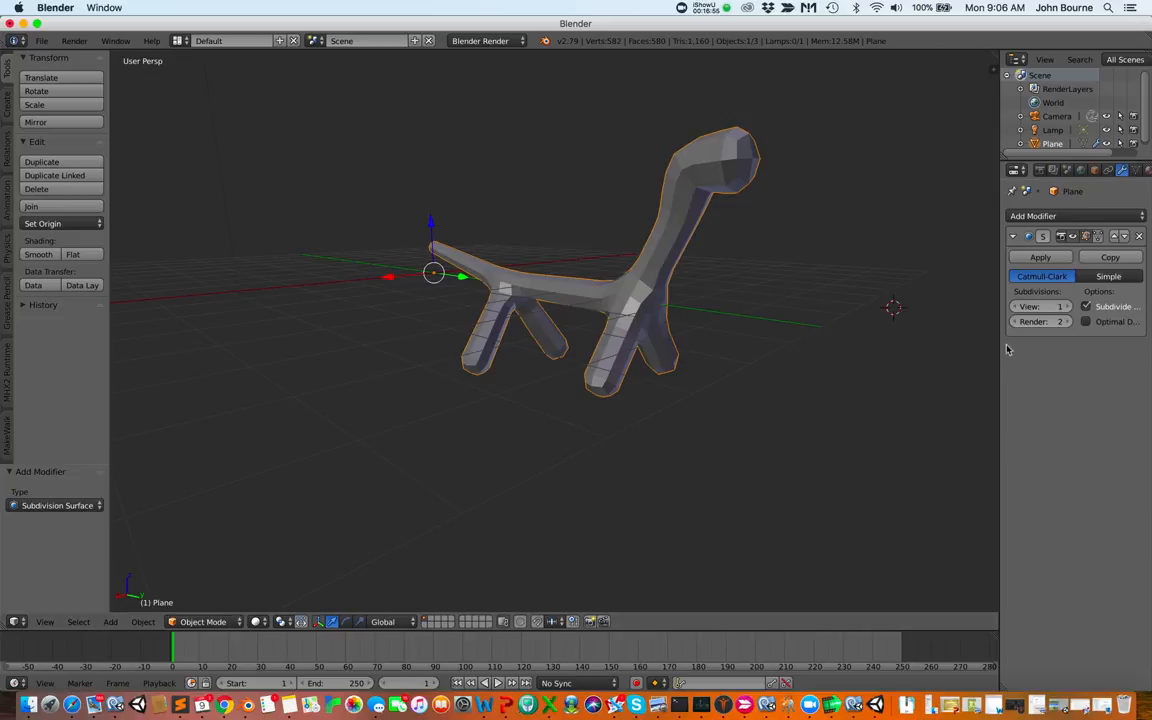
- Set the Subdivision Surface modifier's view subdivisions to 3 and check the smoothed creature from several sides
left_click(1066, 308)
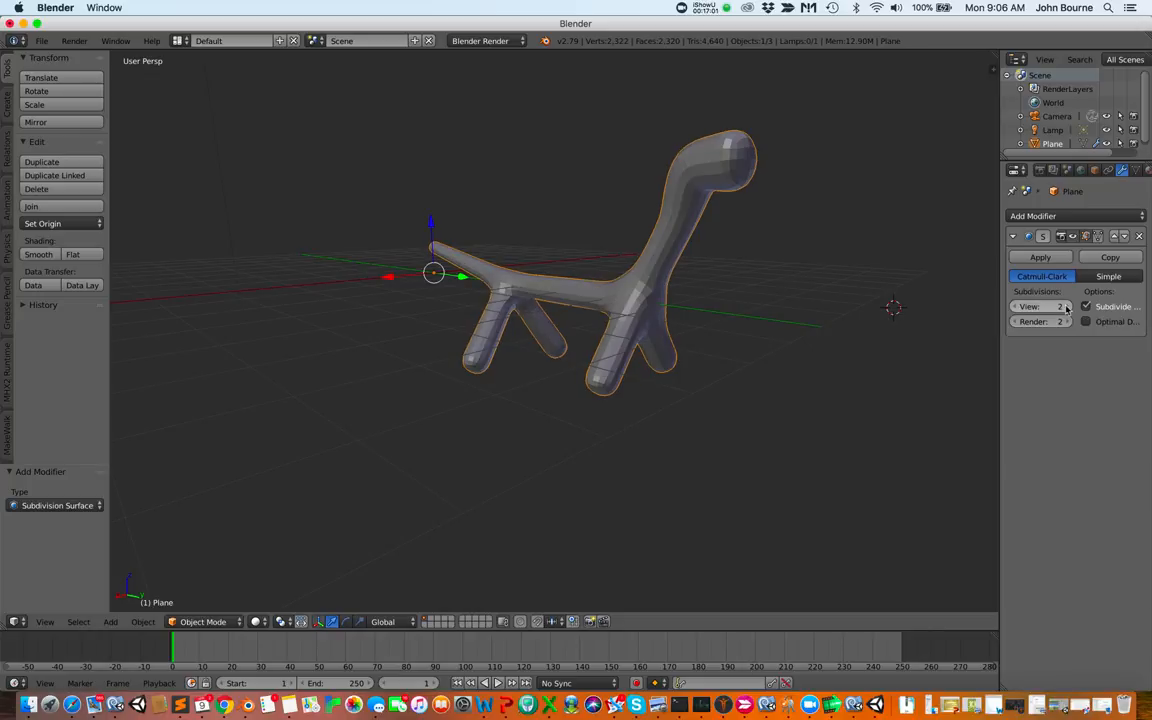
left_click(1066, 308)
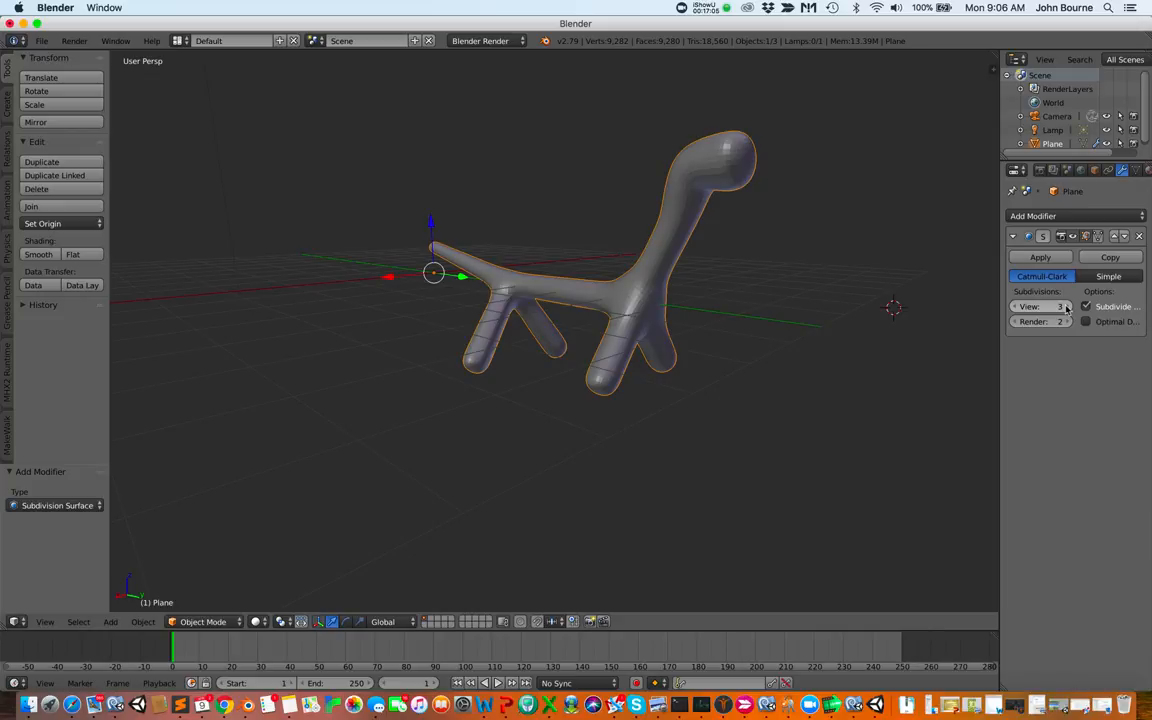
left_click(1013, 308)
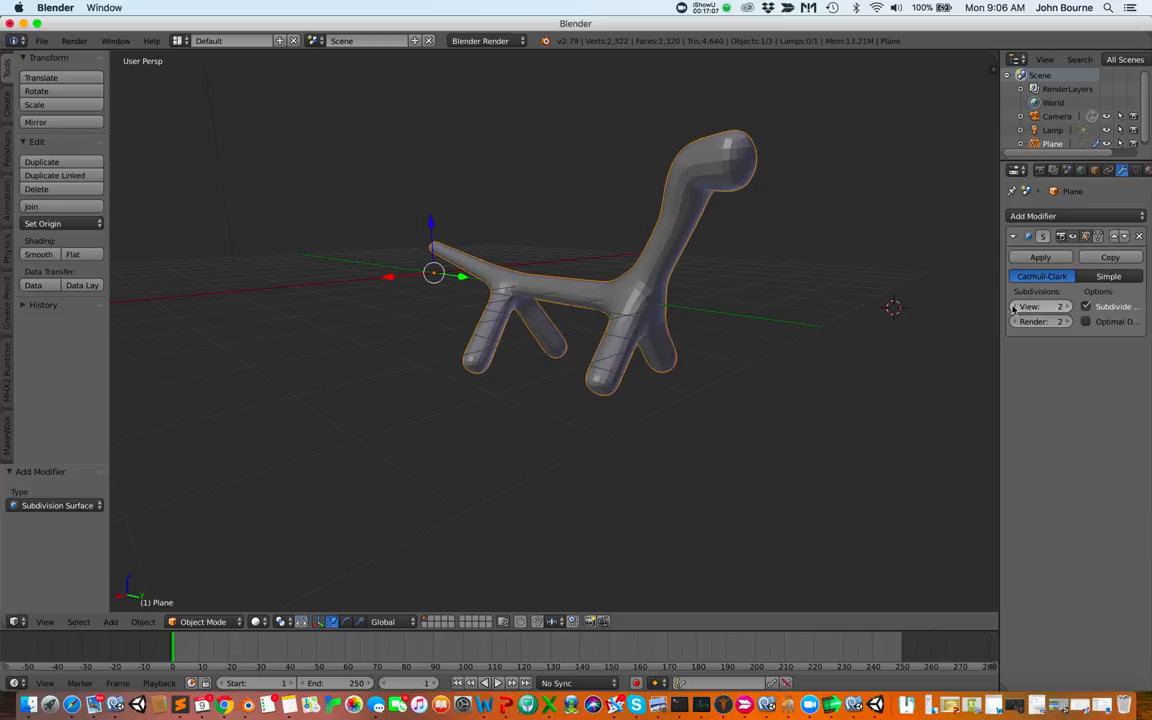
left_click(1067, 308)
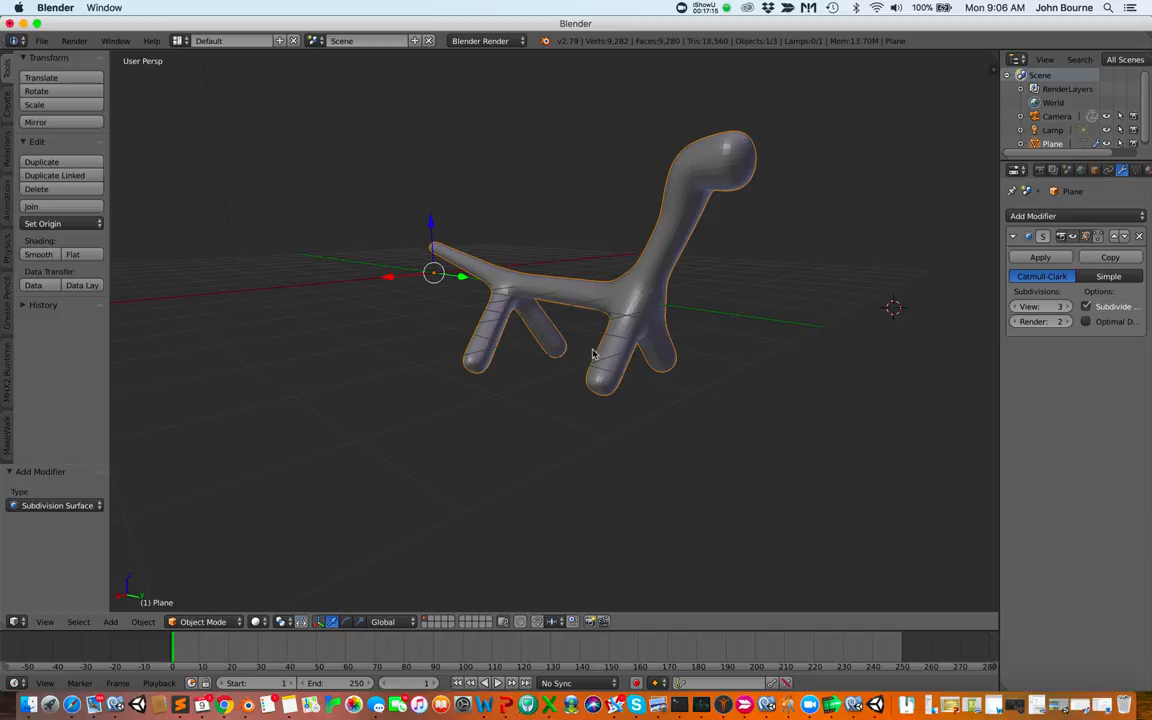
scroll(593, 354, "right", 10)
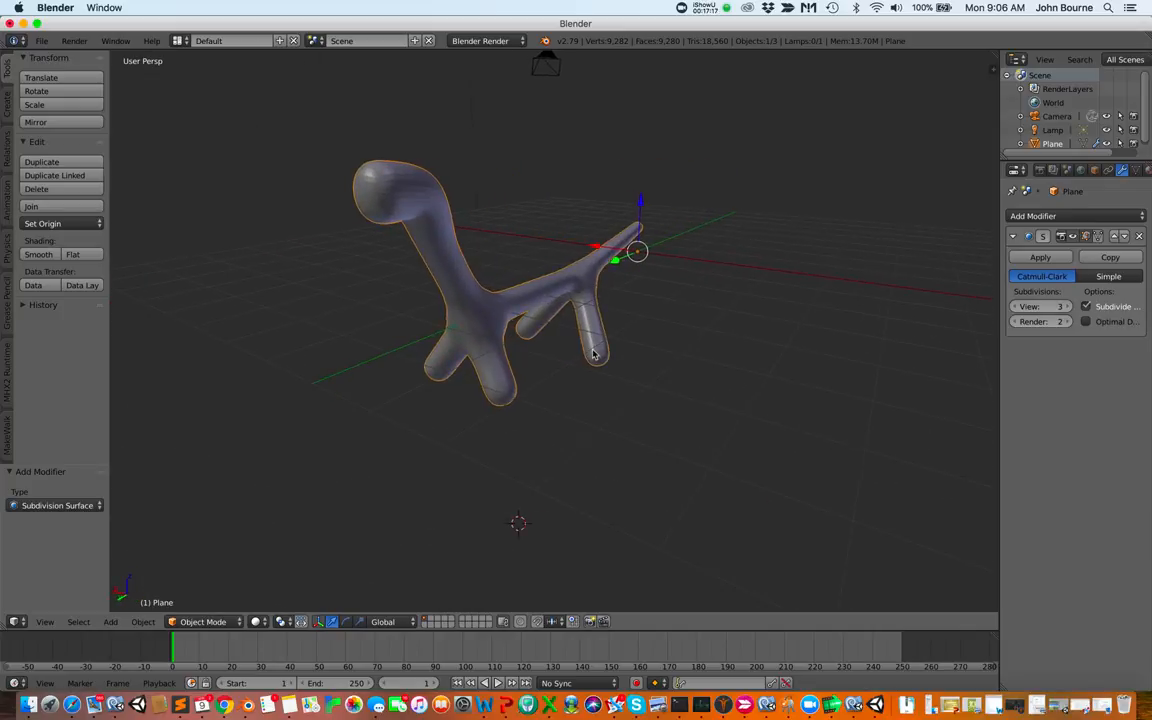
scroll(593, 354, "right", 10)
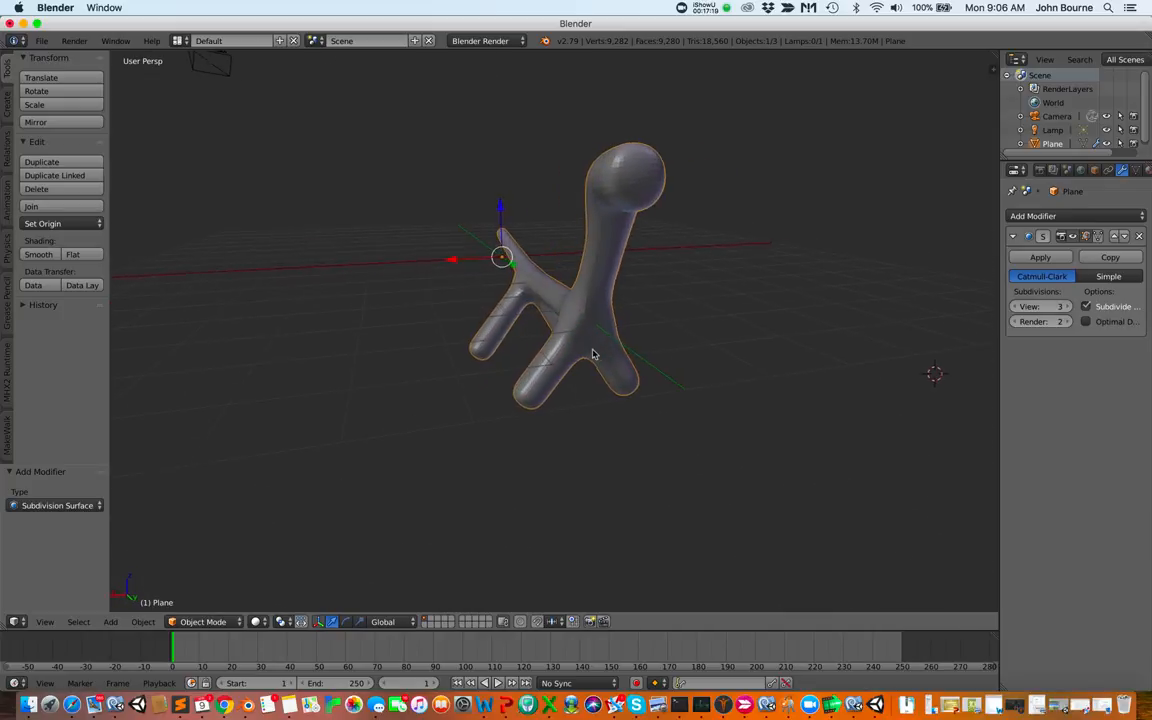
scroll(593, 354, "right", 8)
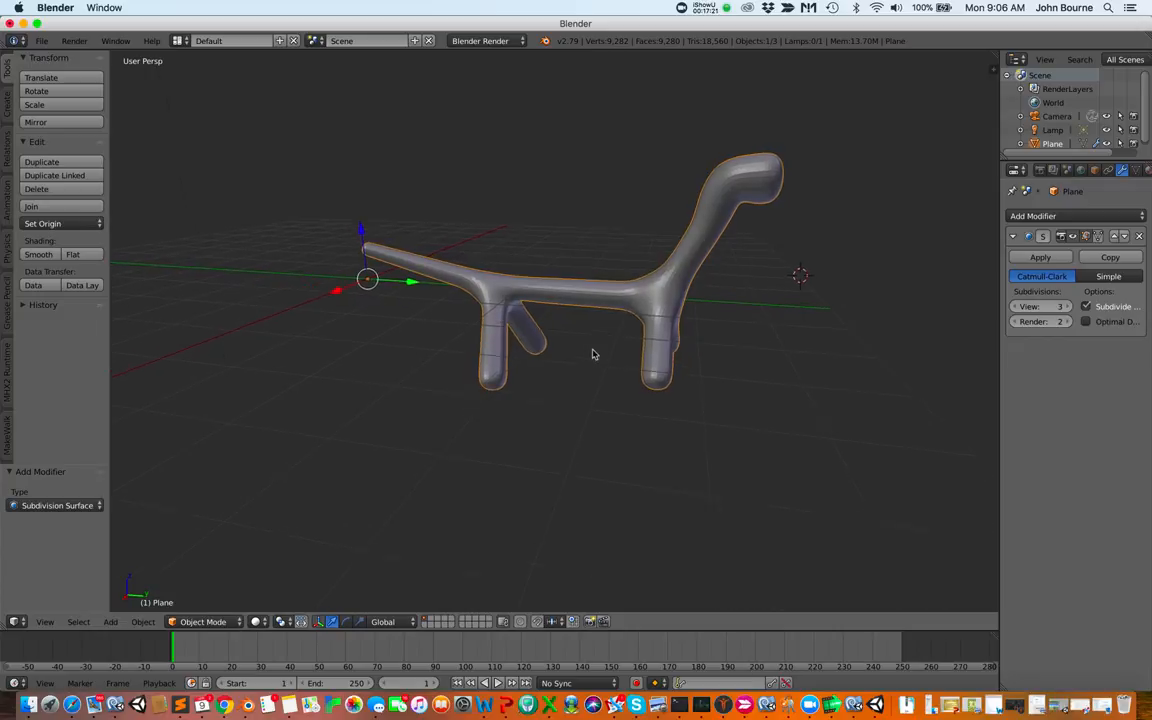
scroll(593, 354, "right", 2)
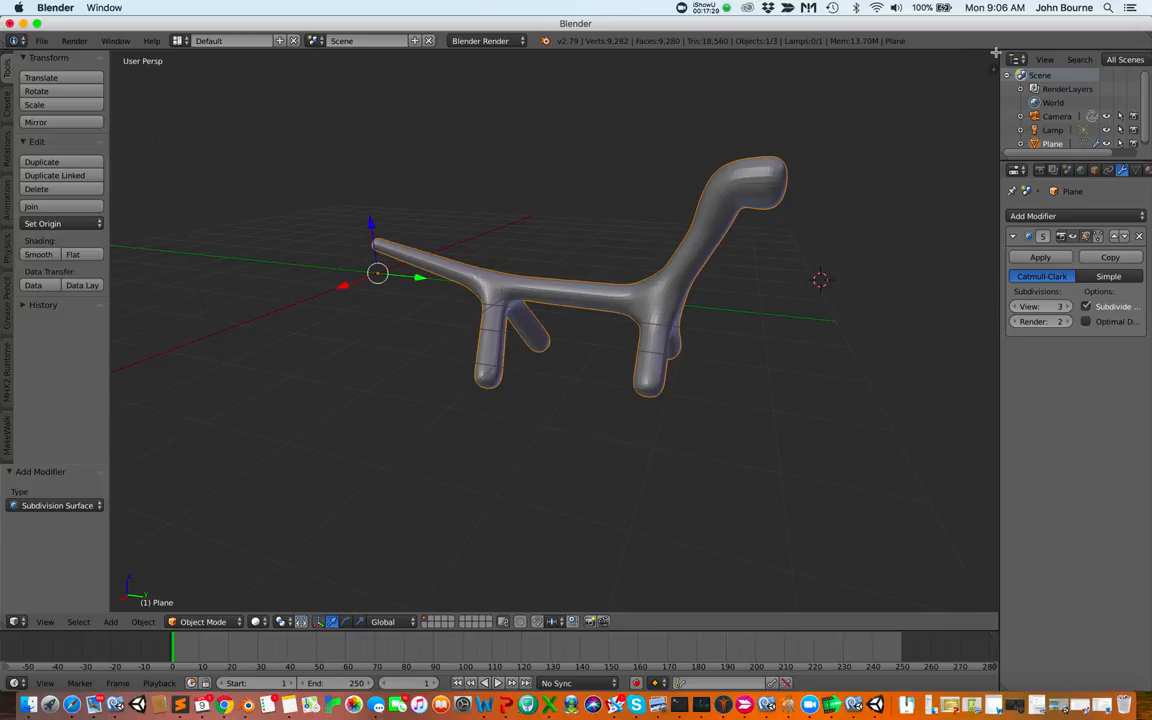
- Split the 3D viewport into two side-by-side areas and make the second one a UV/Image Editor
left_click_drag(993, 56, 538, 229)
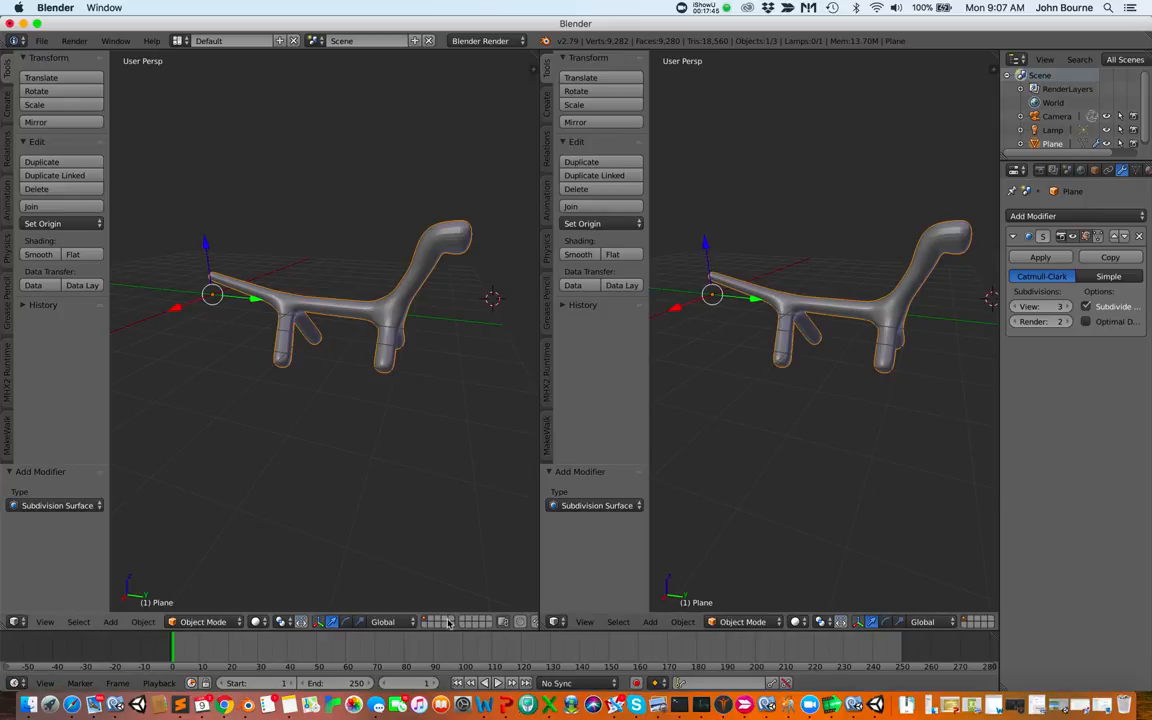
left_click(555, 622)
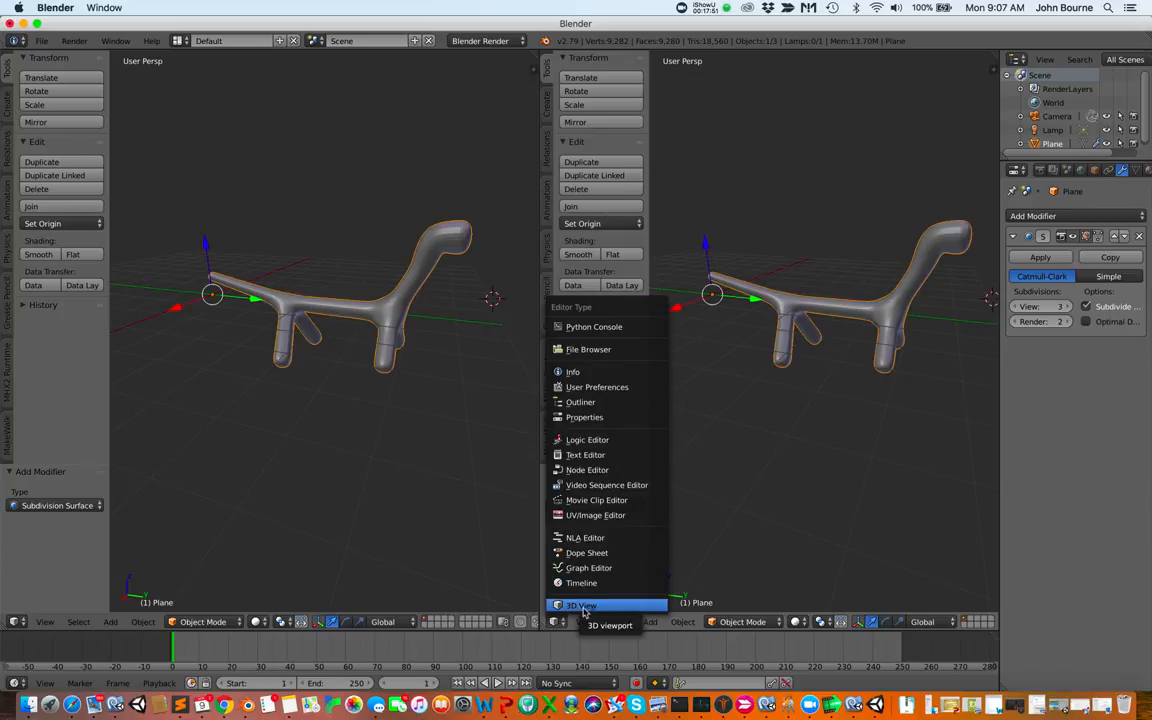
left_click(598, 516)
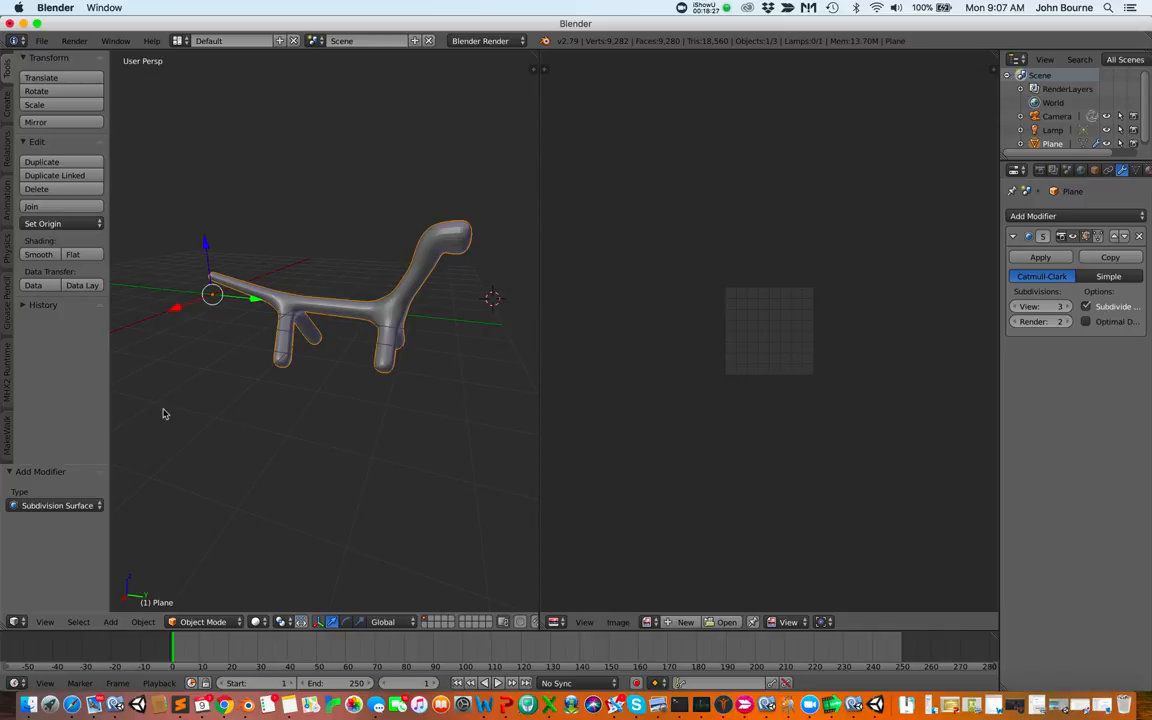
left_click(205, 623)
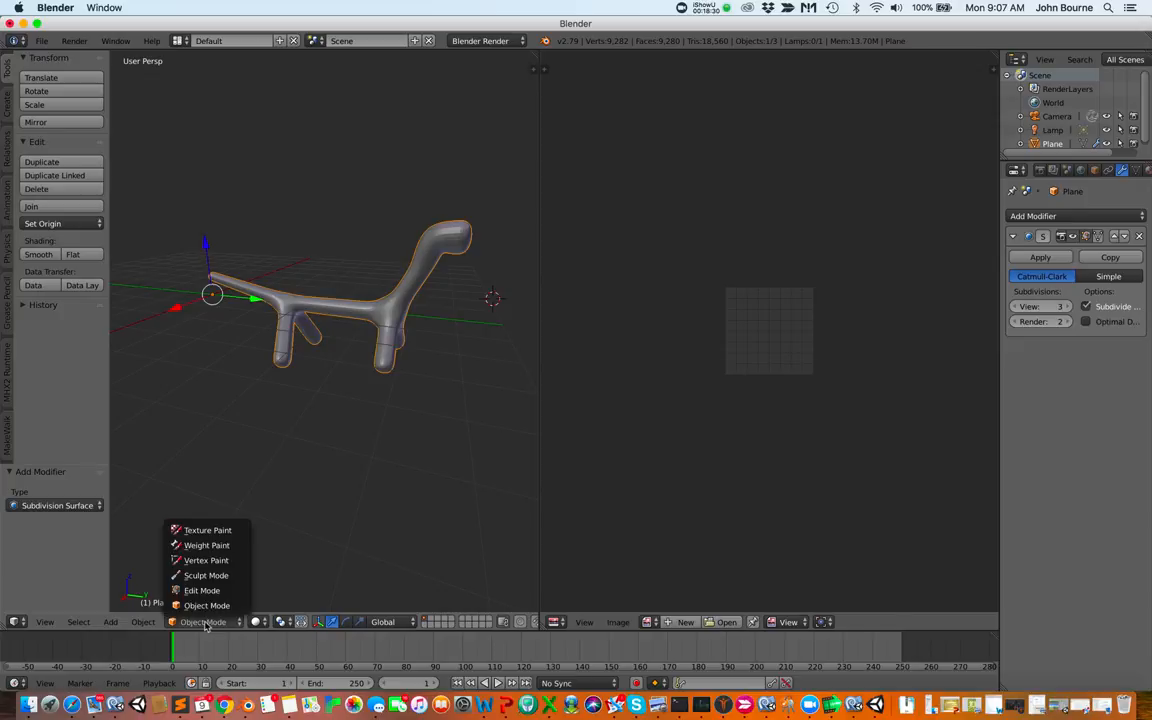
left_click(213, 533)
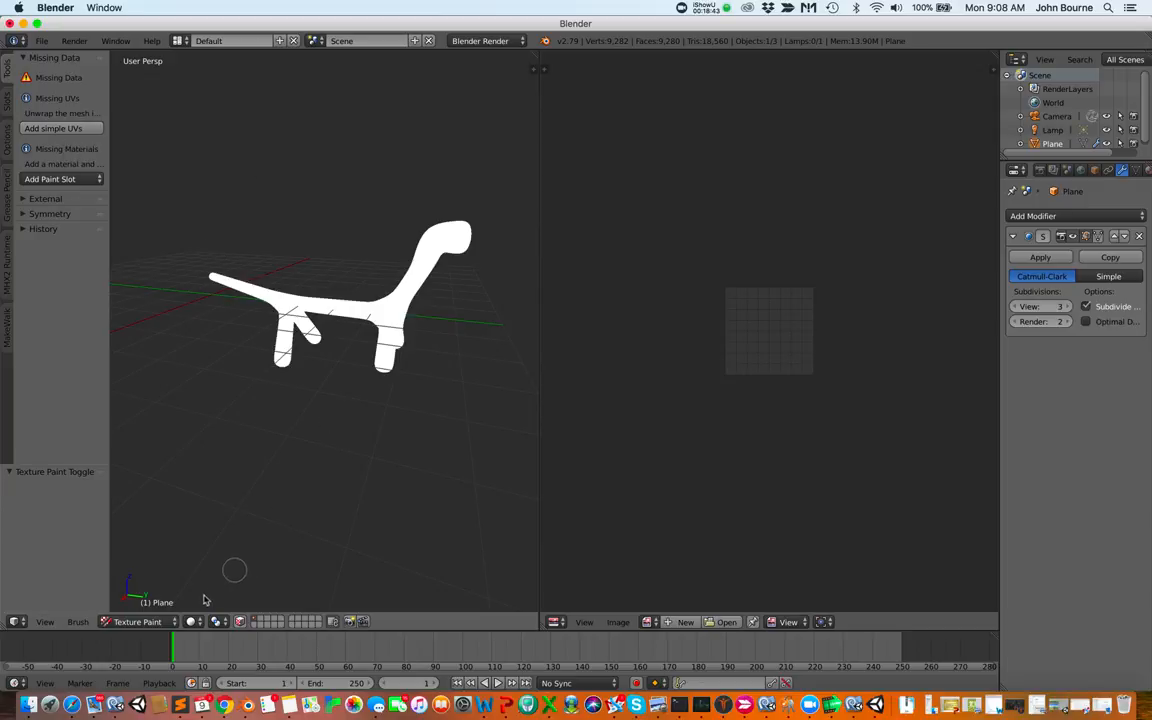
left_click(145, 621)
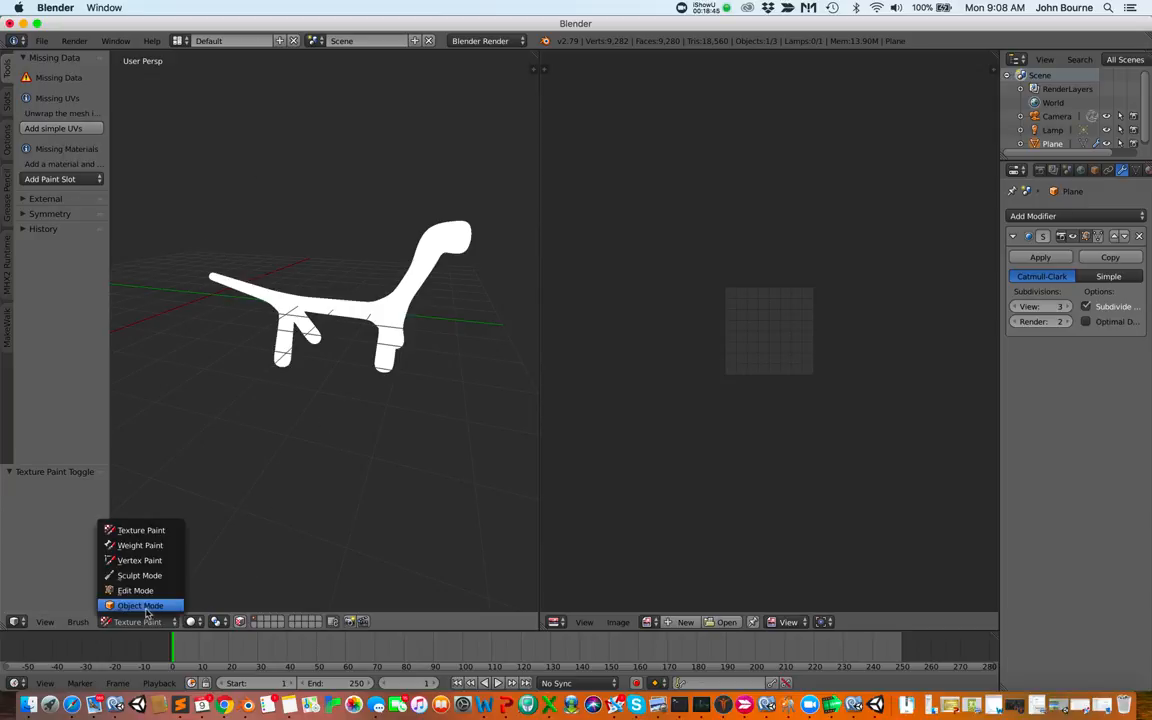
left_click(140, 606)
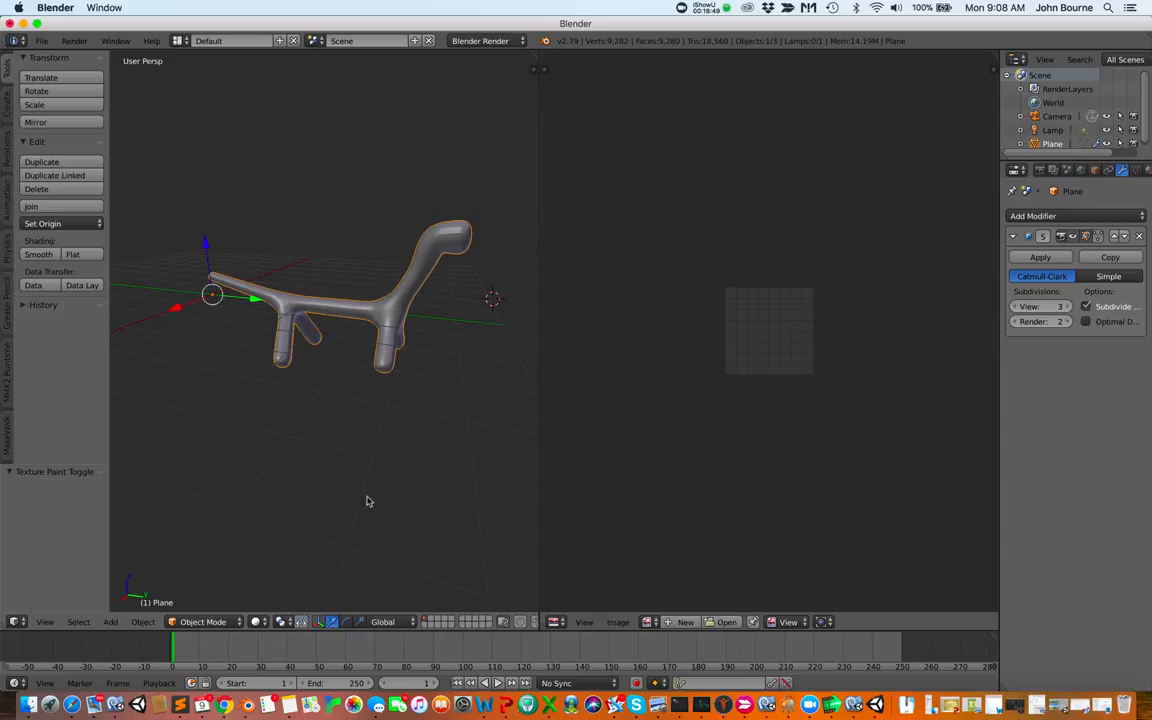
- Create a new blank 1024 × 1024 px black image in the UV/Image Editor, keeping the default name
left_click(680, 623)
left_click(683, 622)
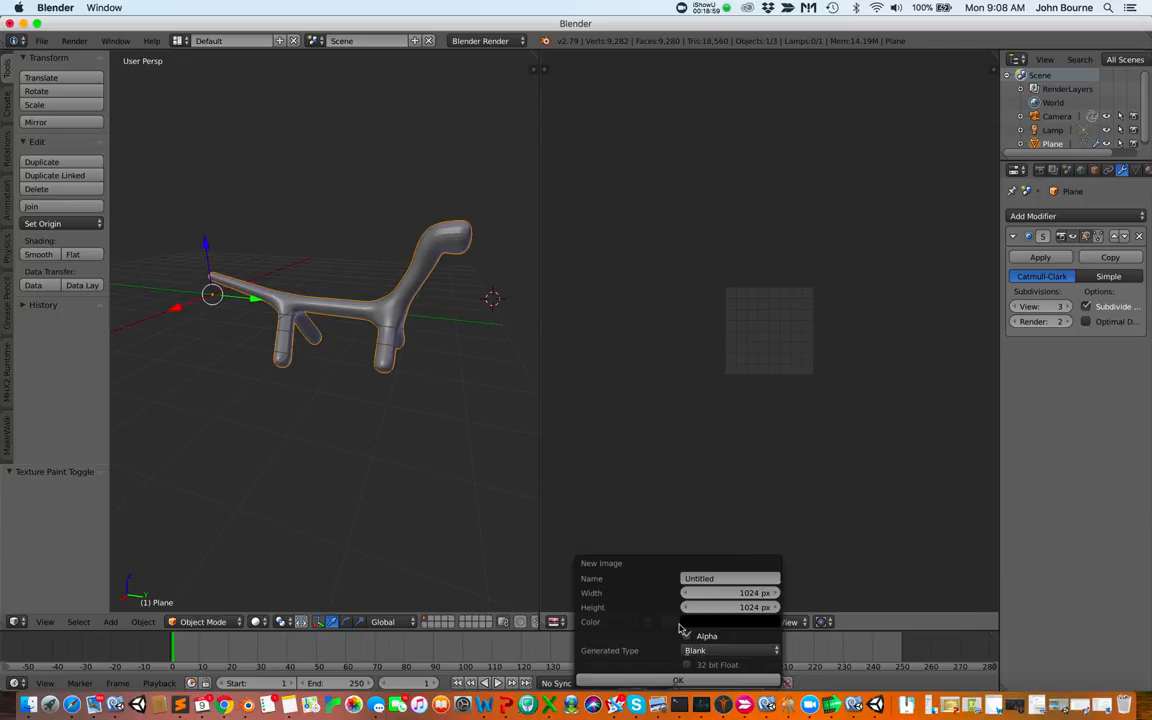
left_click(731, 681)
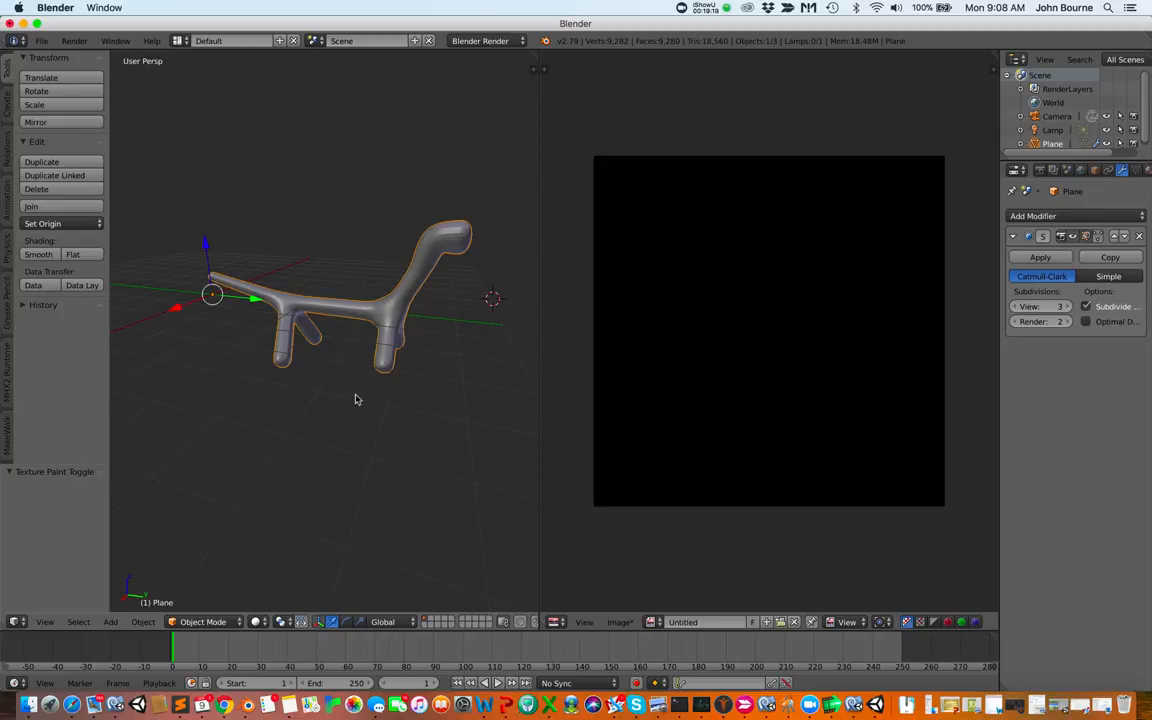
- Switch the creature to Edit Mode and select its entire mesh
key("u")
left_click(203, 621)
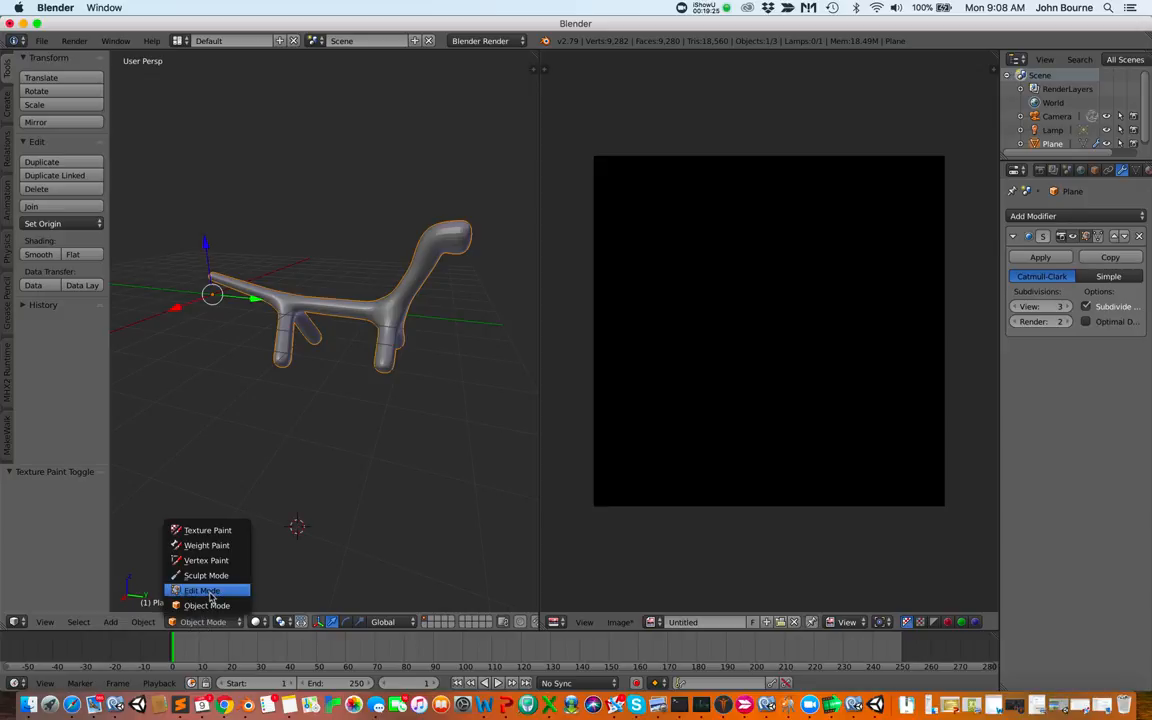
left_click(203, 591)
left_click(342, 443)
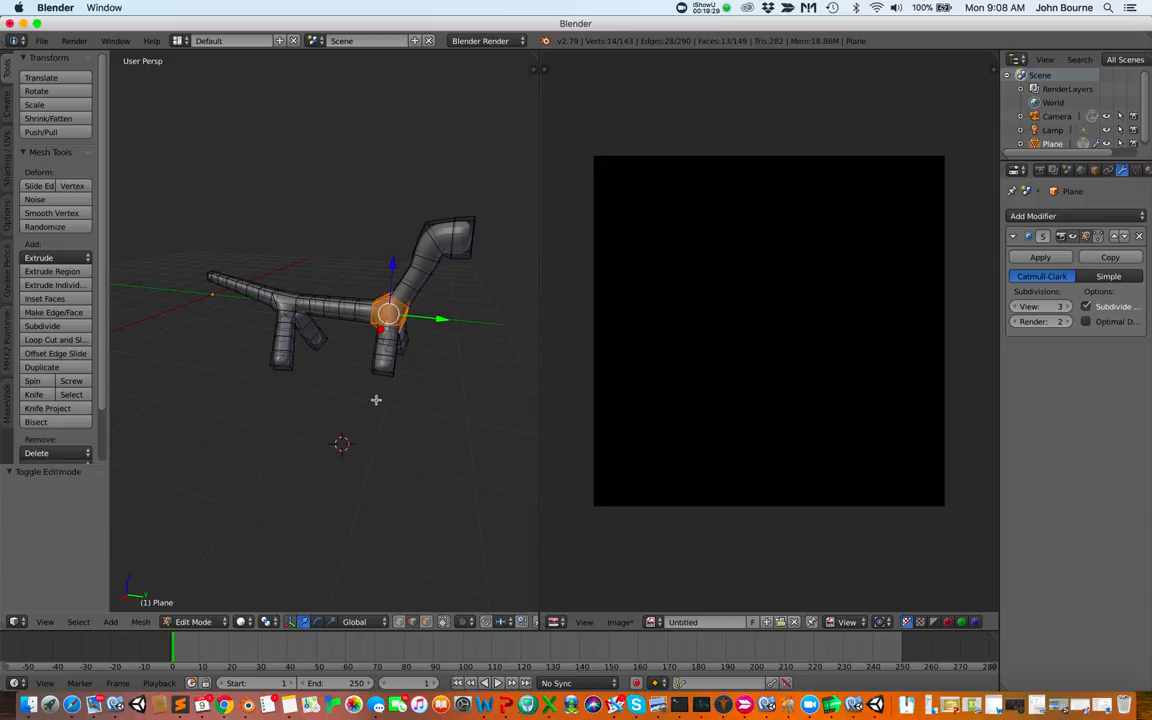
key("a")
key("a")
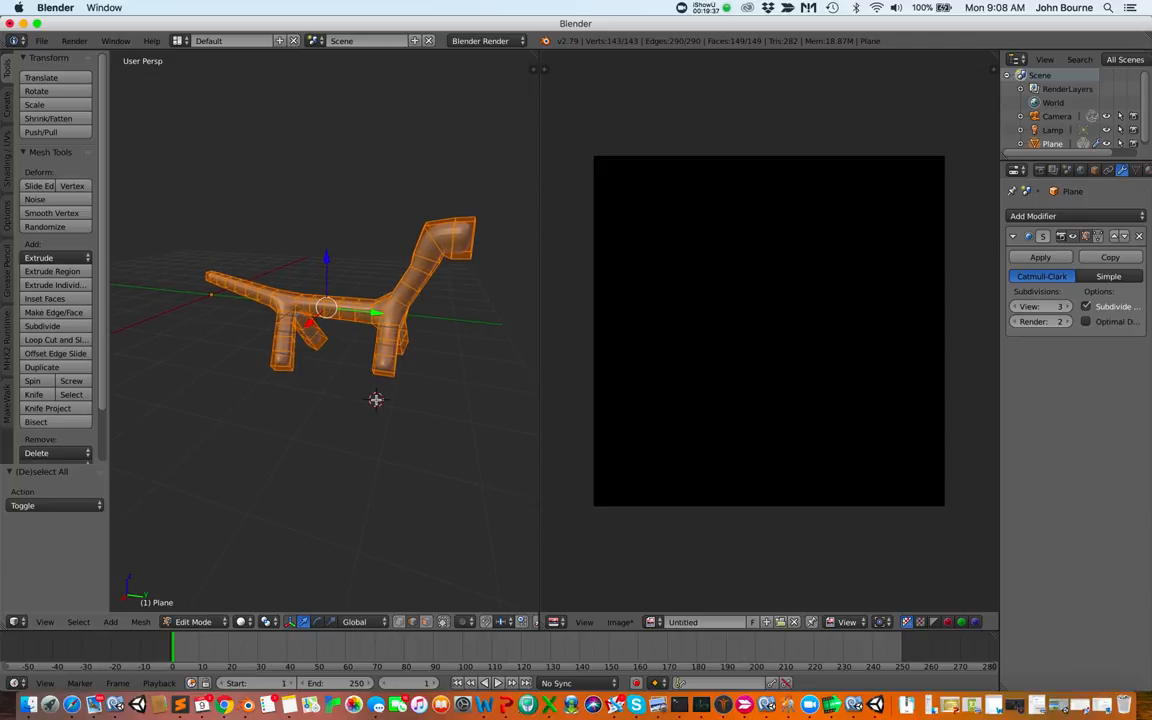
scroll(376, 400, "right", 3)
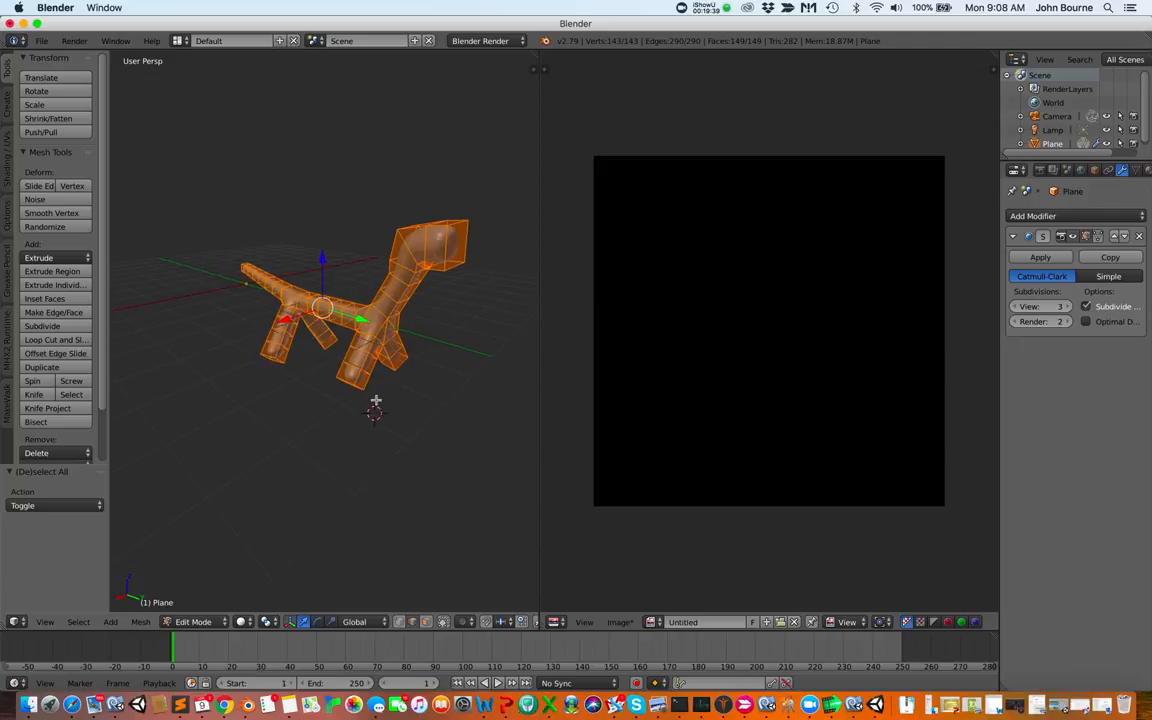
scroll(376, 400, "left", 1)
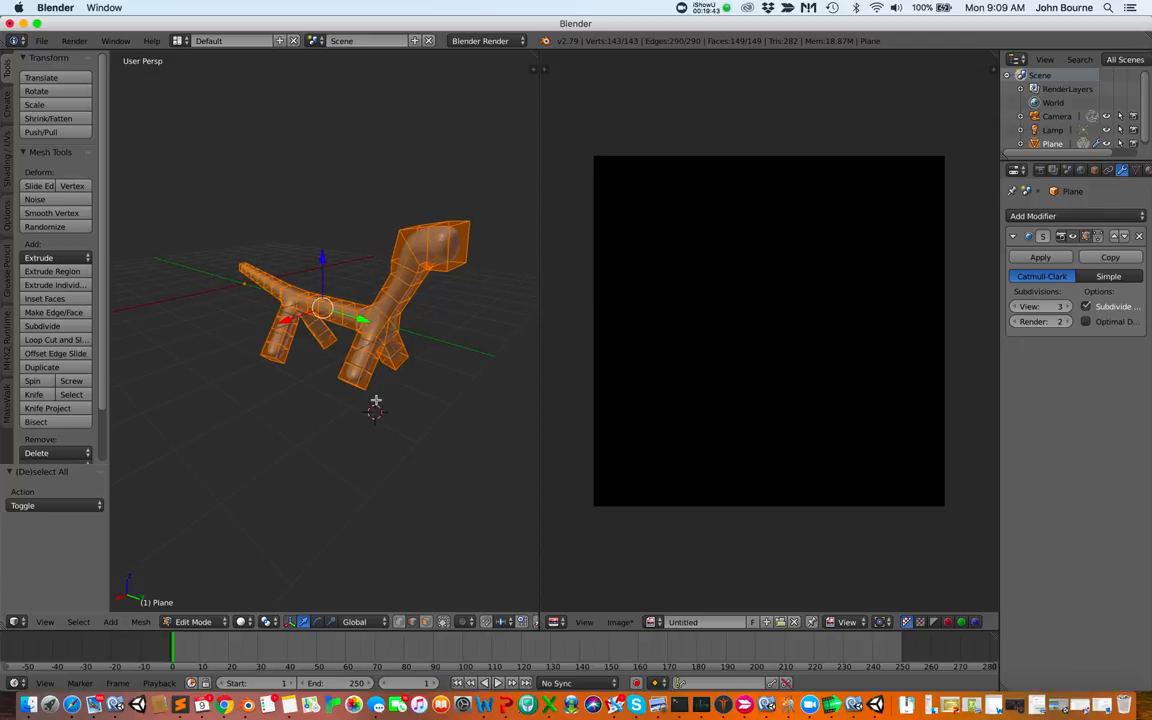
- Unwrap the selected mesh with Smart UV Project, using an island margin of 0.06, and check the UV layout up close
key("u")
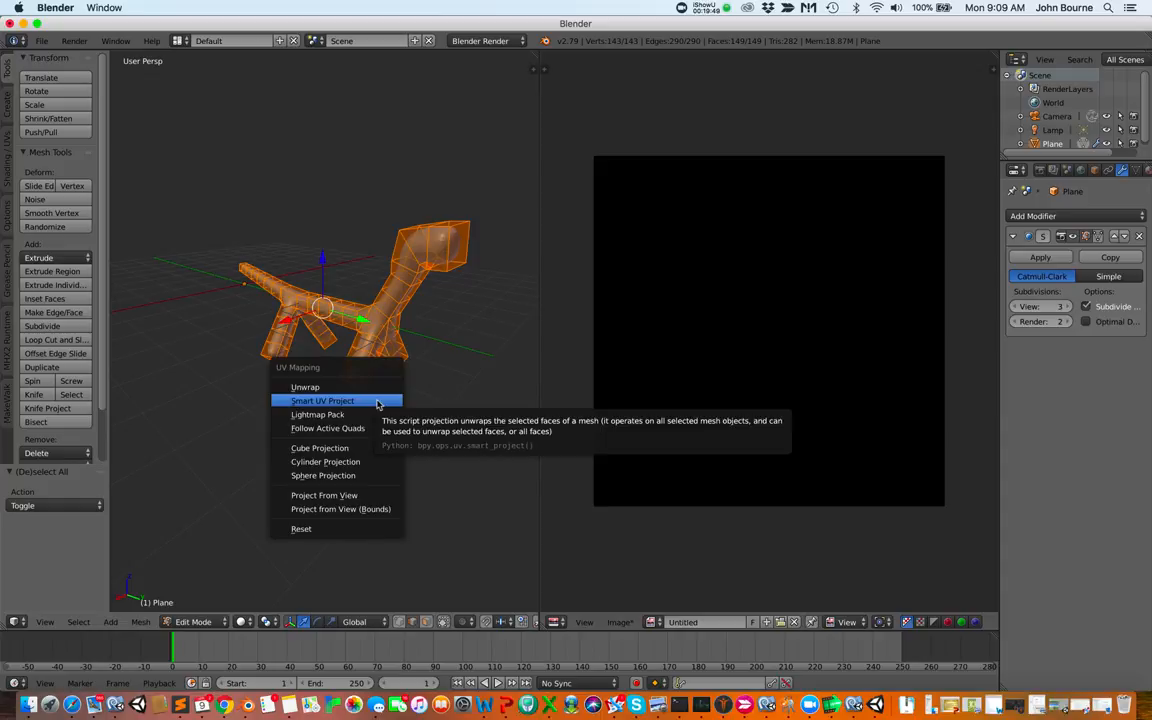
left_click(378, 403)
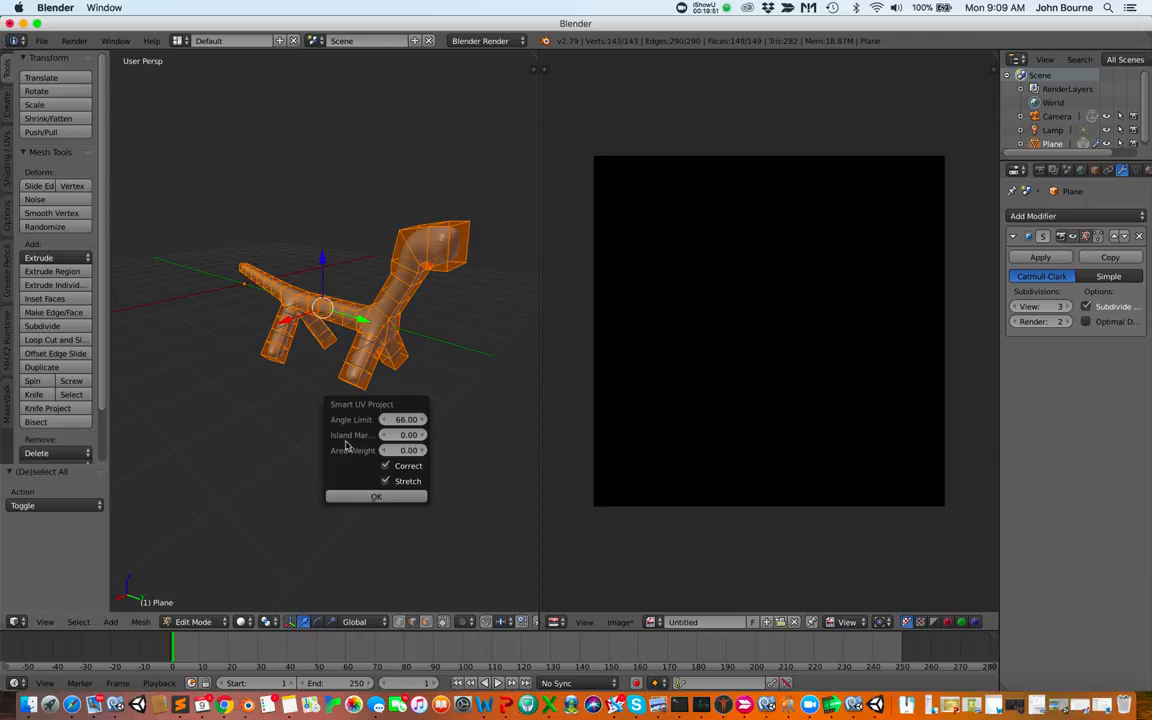
left_click(421, 435)
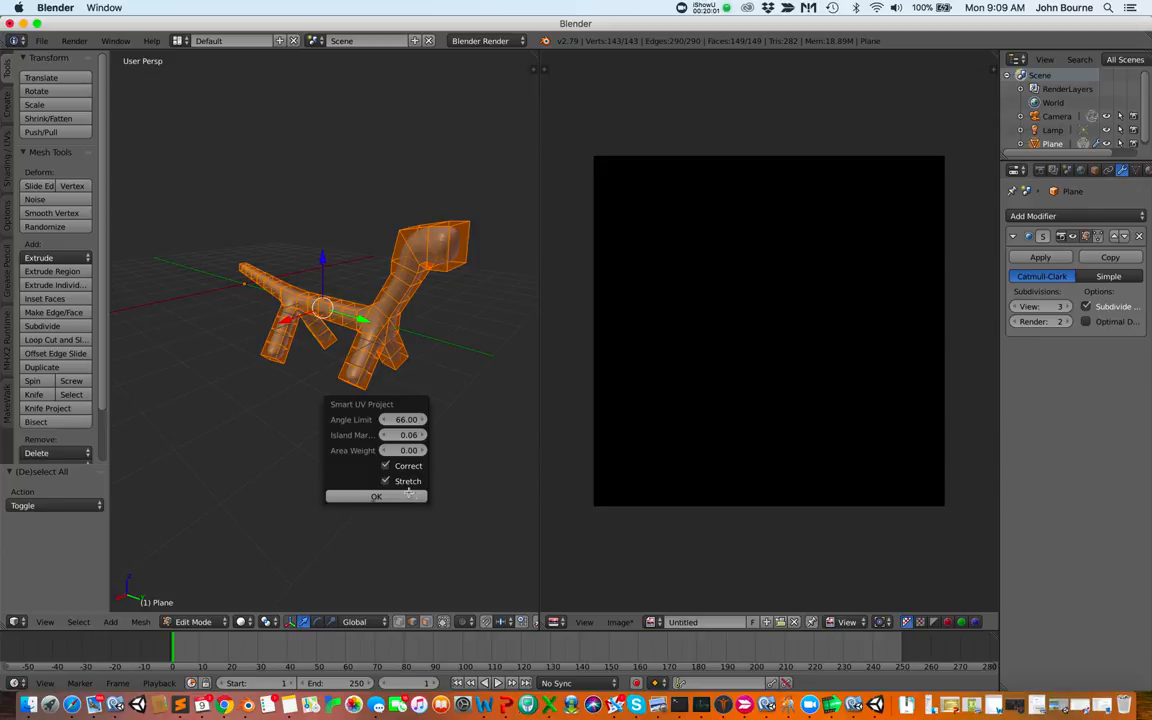
left_click(410, 497)
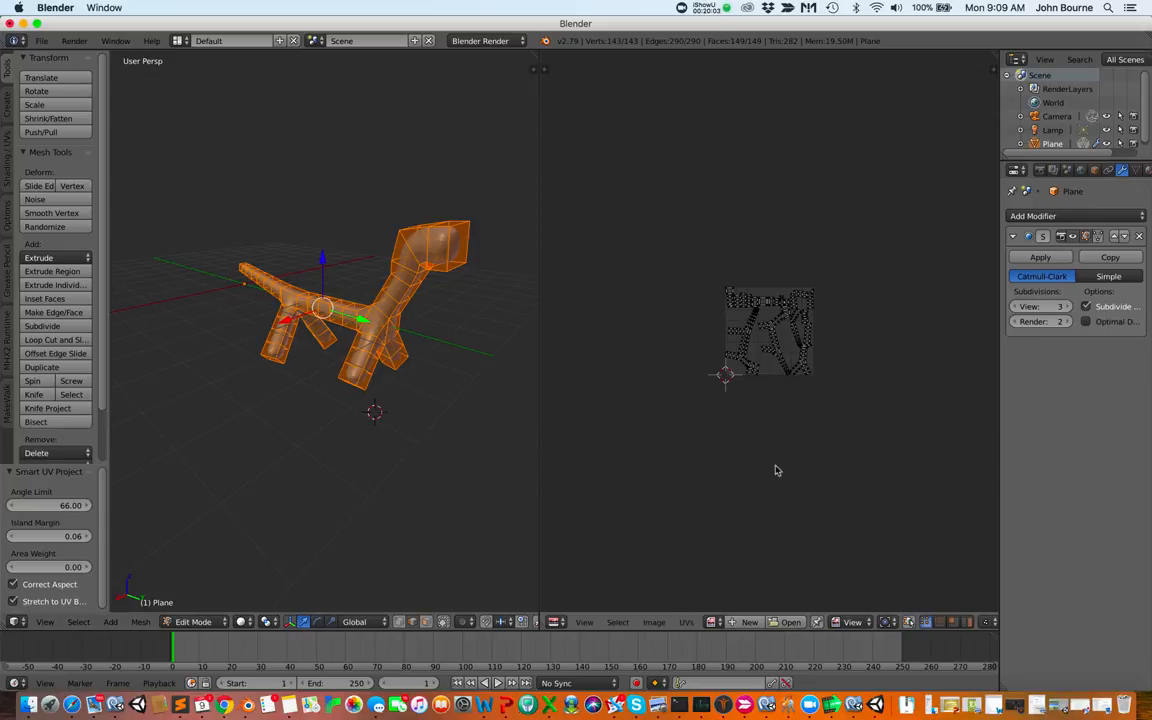
scroll(760, 455, "up", 4)
scroll(826, 482, "up", 3)
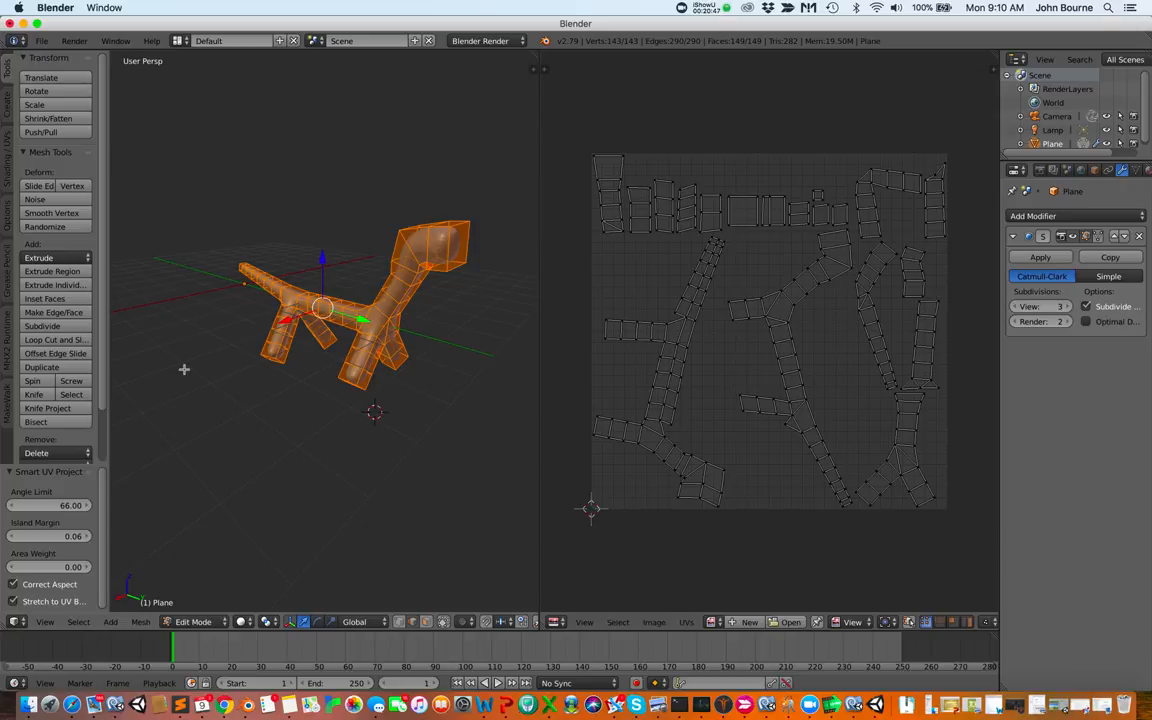
- Switch the creature to Texture Paint mode and add a blank 1024 × 1024 px Diffuse Color paint slot with a white base colour
left_click(202, 625)
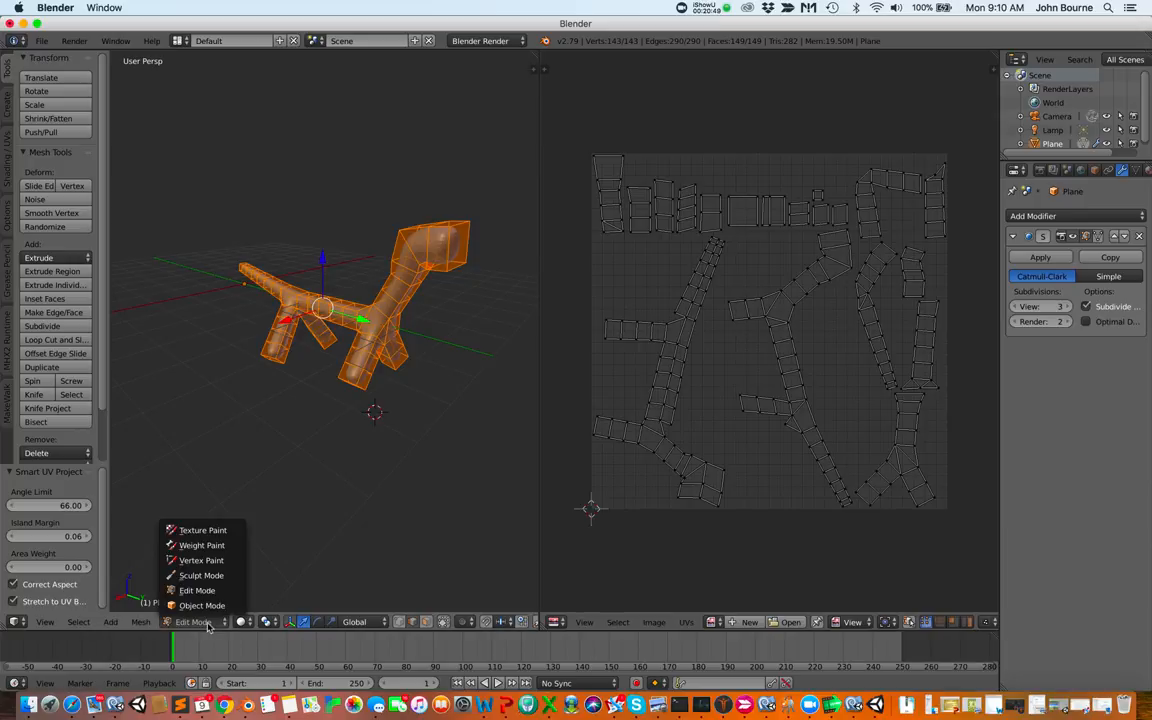
left_click(213, 532)
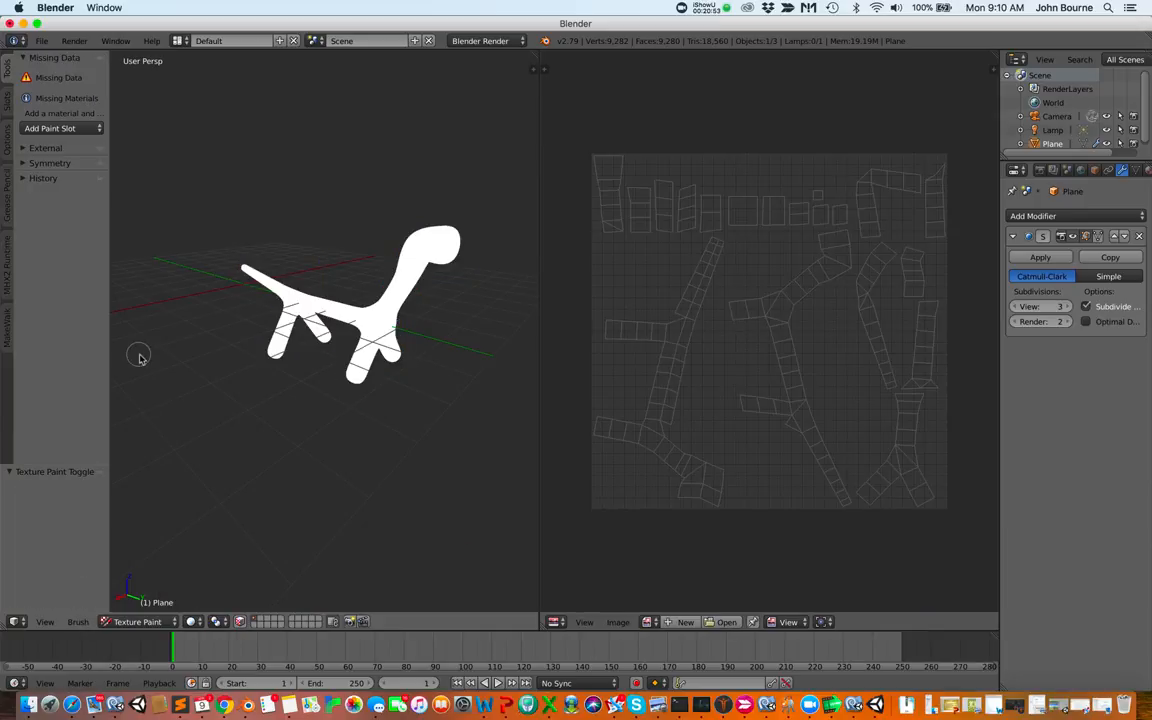
left_click(76, 131)
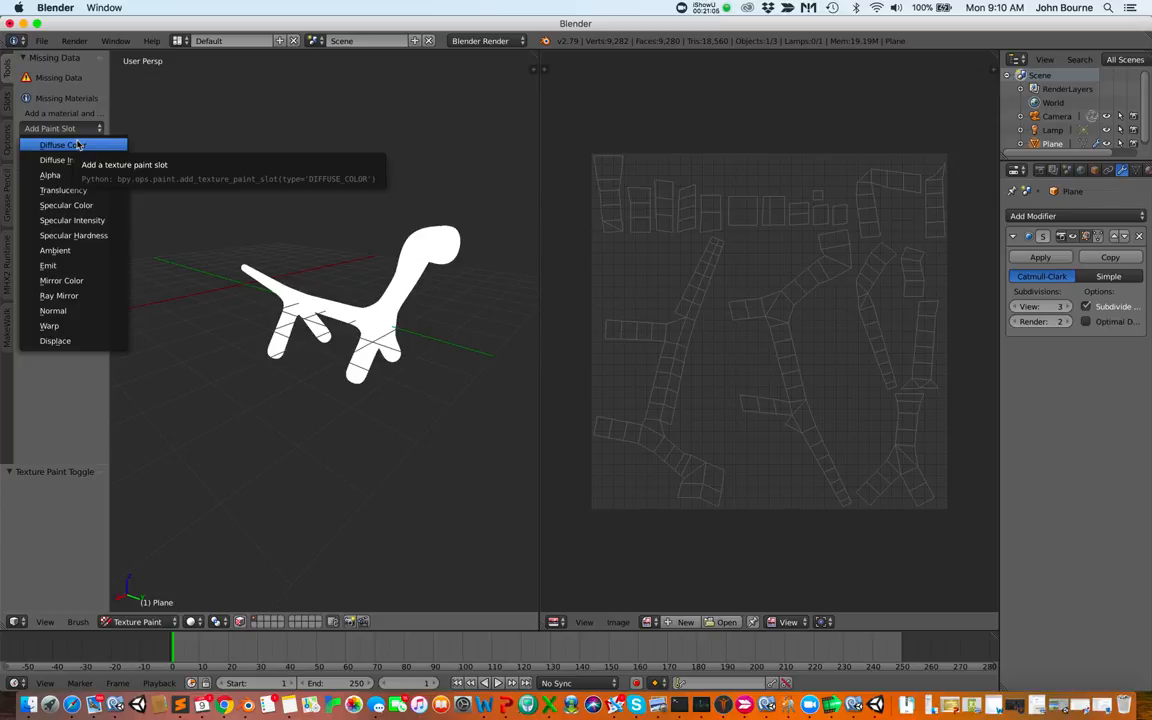
left_click(78, 146)
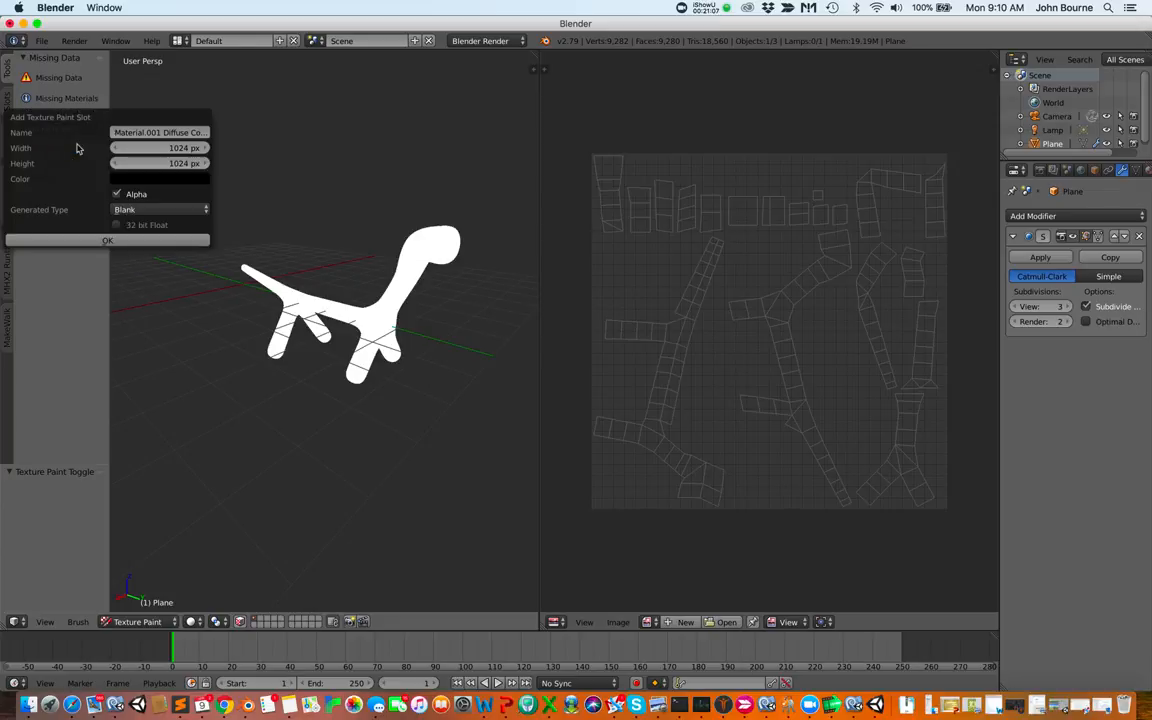
left_click(165, 179)
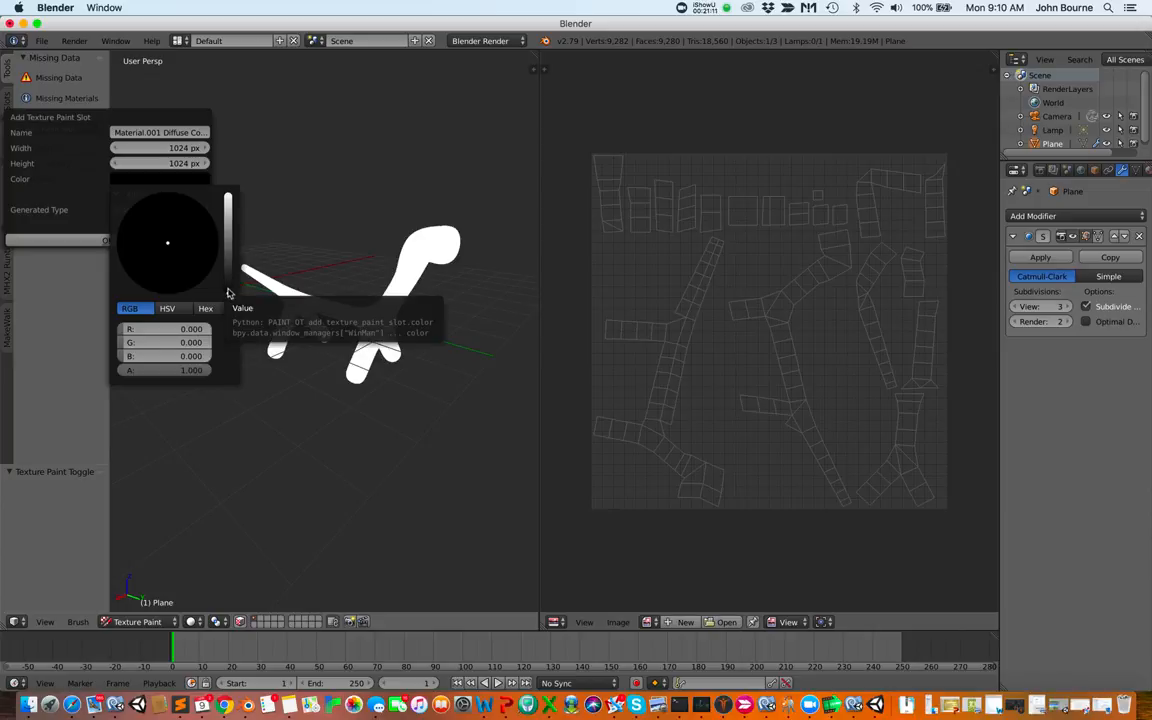
left_click_drag(228, 292, 229, 198)
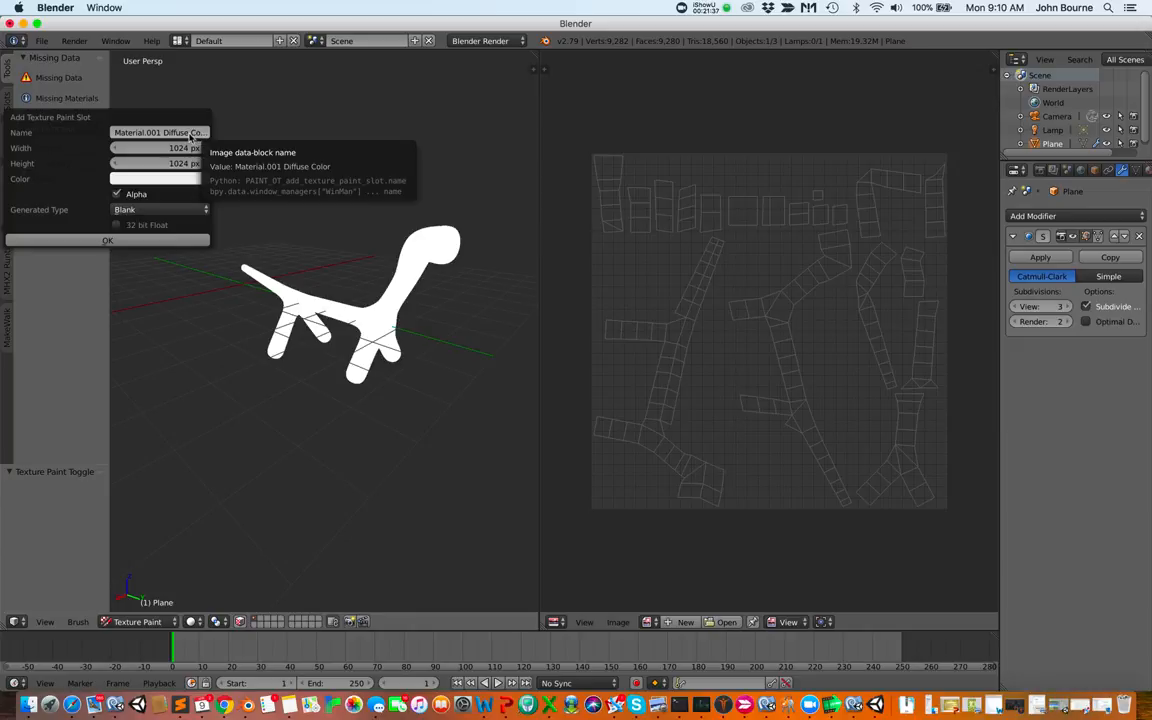
left_click(107, 241)
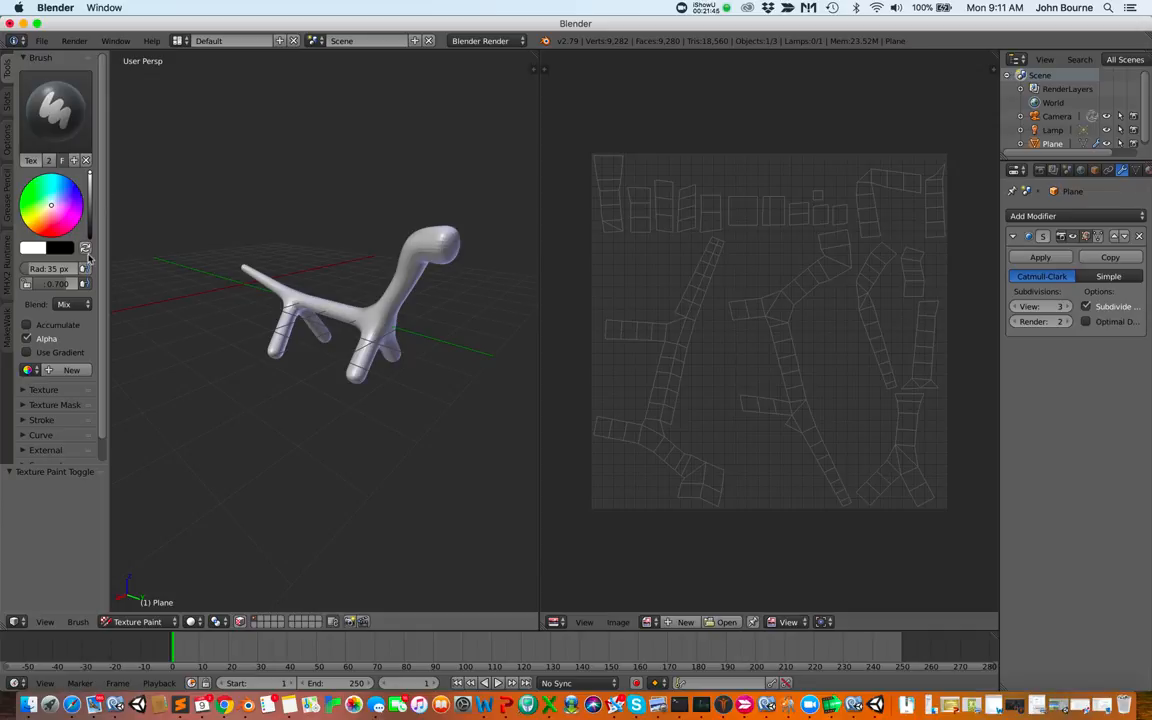
- Paint the whole creature bright green from all sides, starting at the tail base and enlarging the brush radius to 462 px
left_click(37, 195)
left_click_drag(255, 276, 294, 297)
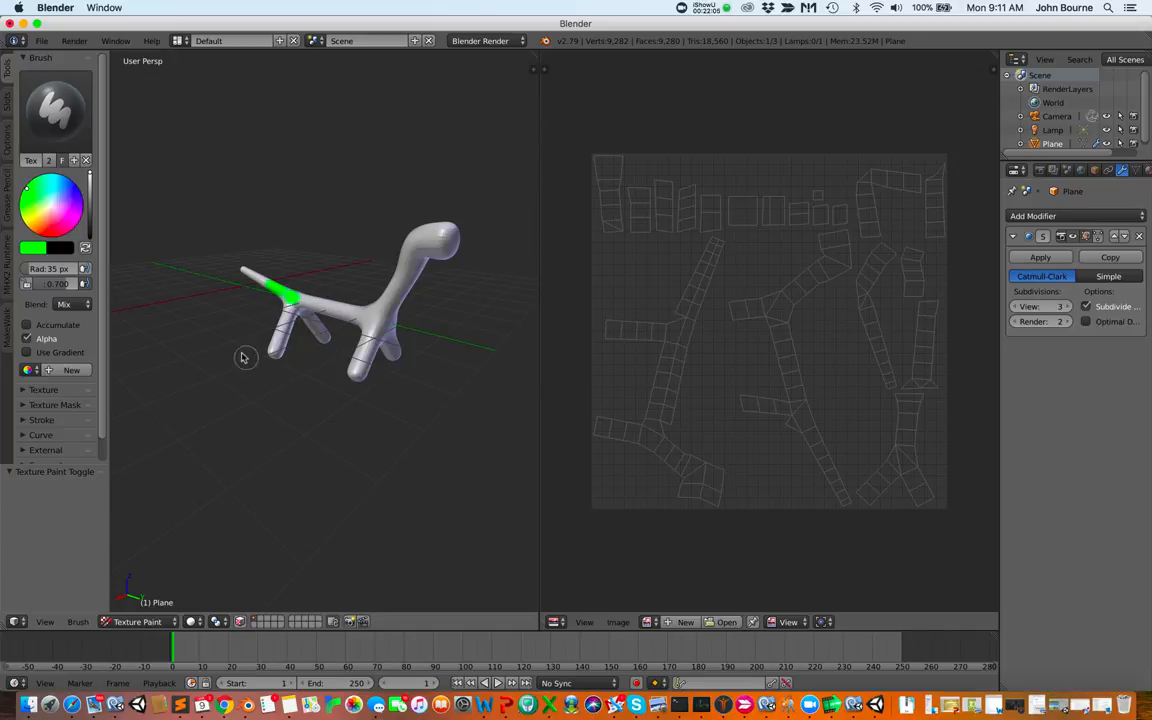
key("f")
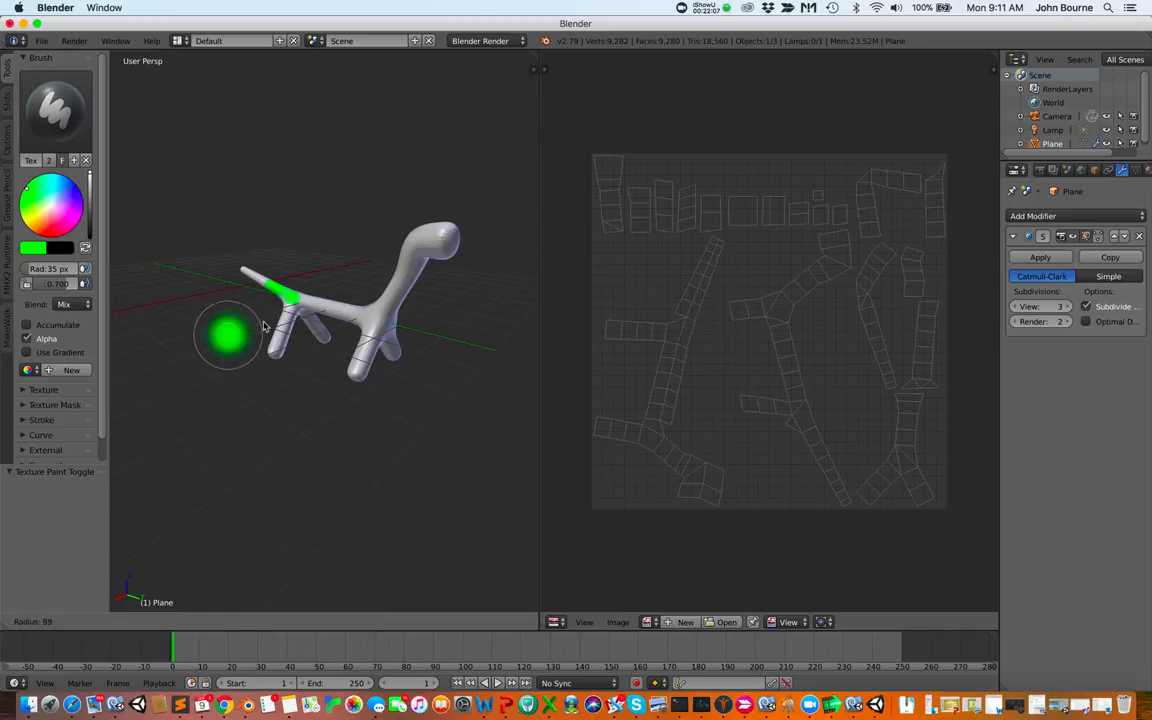
left_click(388, 328)
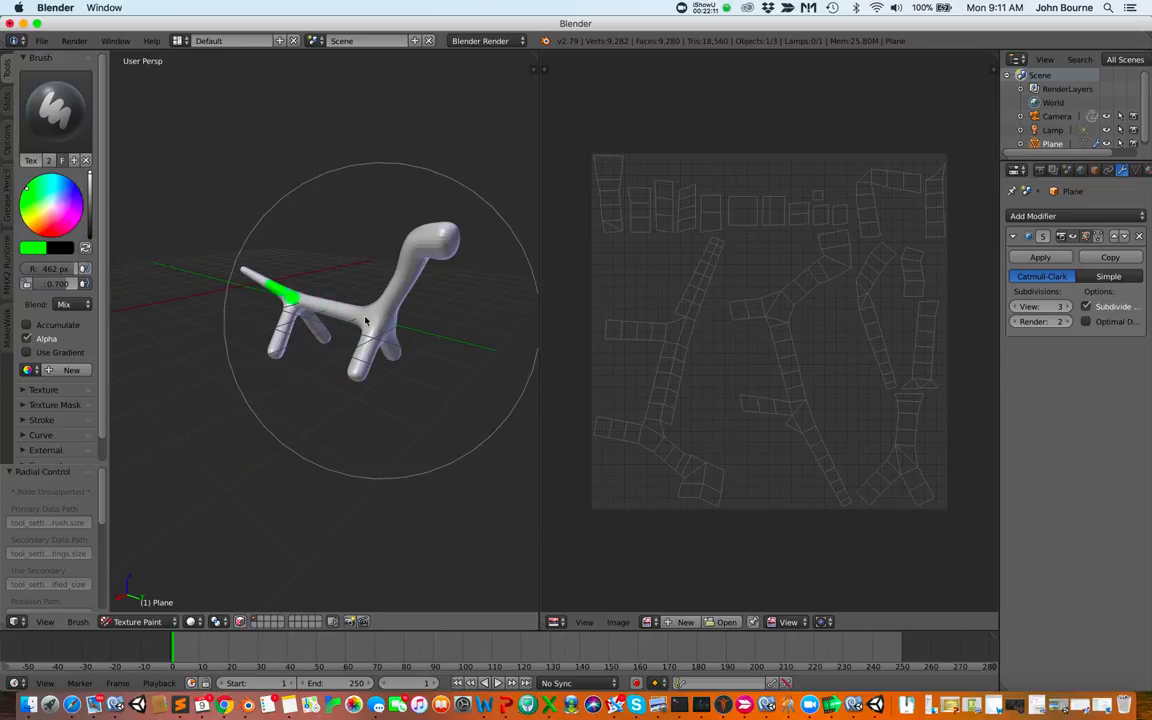
left_click(398, 288)
mouse_move(398, 285)
left_mouse_down()
mouse_move(442, 257)
mouse_move(263, 275)
mouse_move(286, 330)
left_mouse_up()
mouse_move(286, 332)
middle_mouse_down()
mouse_move(270, 348)
mouse_move(353, 369)
mouse_move(301, 283)
mouse_move(291, 365)
mouse_move(203, 345)
middle_mouse_up()
mouse_move(203, 345)
left_mouse_down()
mouse_move(192, 332)
mouse_move(280, 322)
mouse_move(322, 345)
mouse_move(363, 403)
left_mouse_up()
mouse_move(363, 403)
middle_mouse_down()
mouse_move(406, 444)
mouse_move(216, 442)
mouse_move(222, 427)
middle_mouse_up()
mouse_move(222, 424)
left_mouse_down()
mouse_move(295, 348)
mouse_move(306, 353)
mouse_move(365, 310)
left_mouse_up()
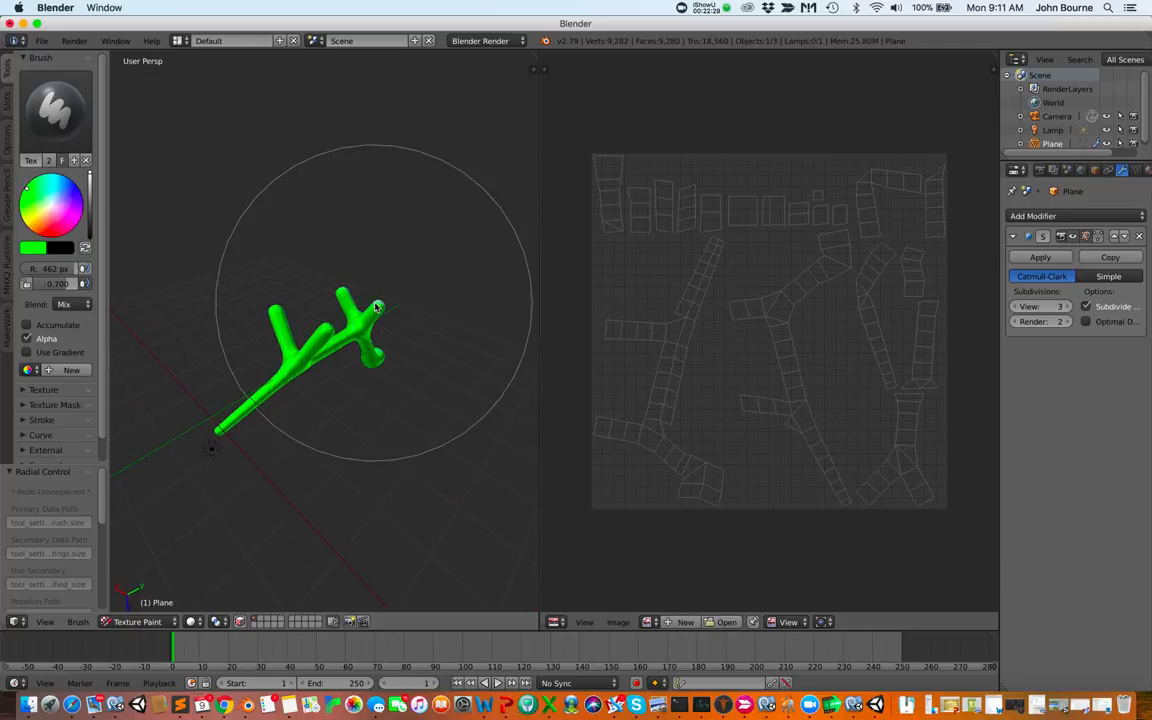
mouse_move(378, 358)
middle_mouse_down()
mouse_move(391, 350)
mouse_move(360, 330)
mouse_move(293, 342)
middle_mouse_up()
left_click_drag(292, 338, 371, 260)
middle_click_drag(371, 263, 371, 263)
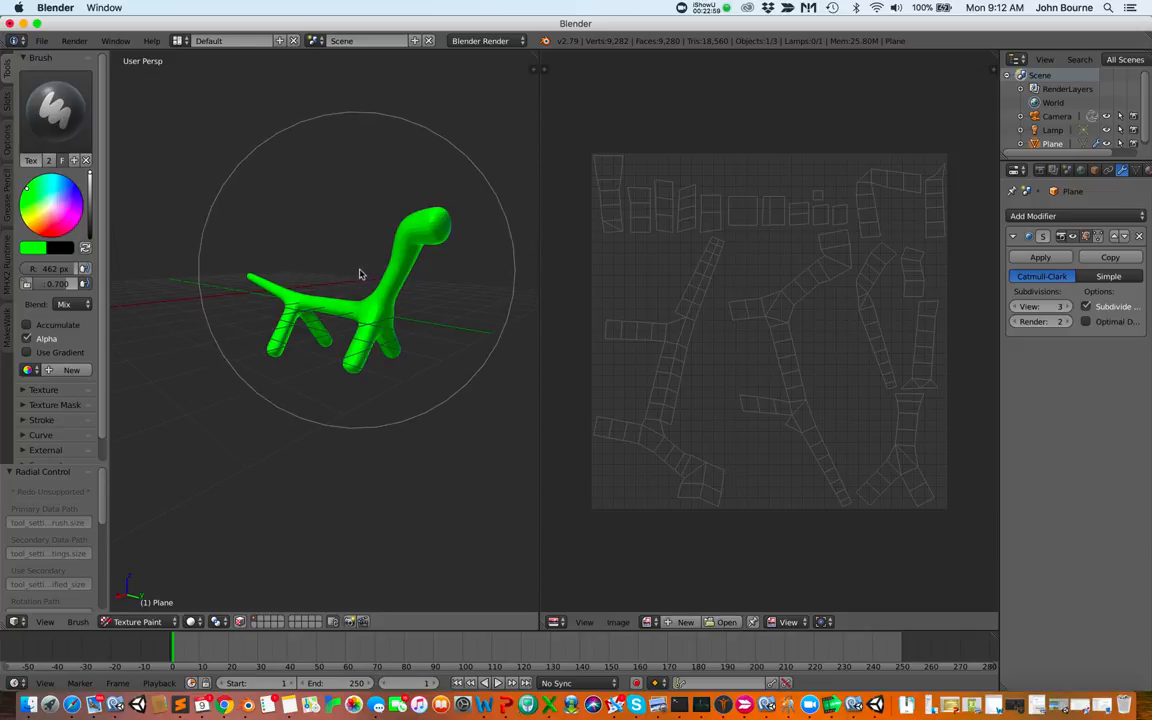
- Reduce the brush radius to 81 px, set its colour to red and paint patches along the creature's body
key("f")
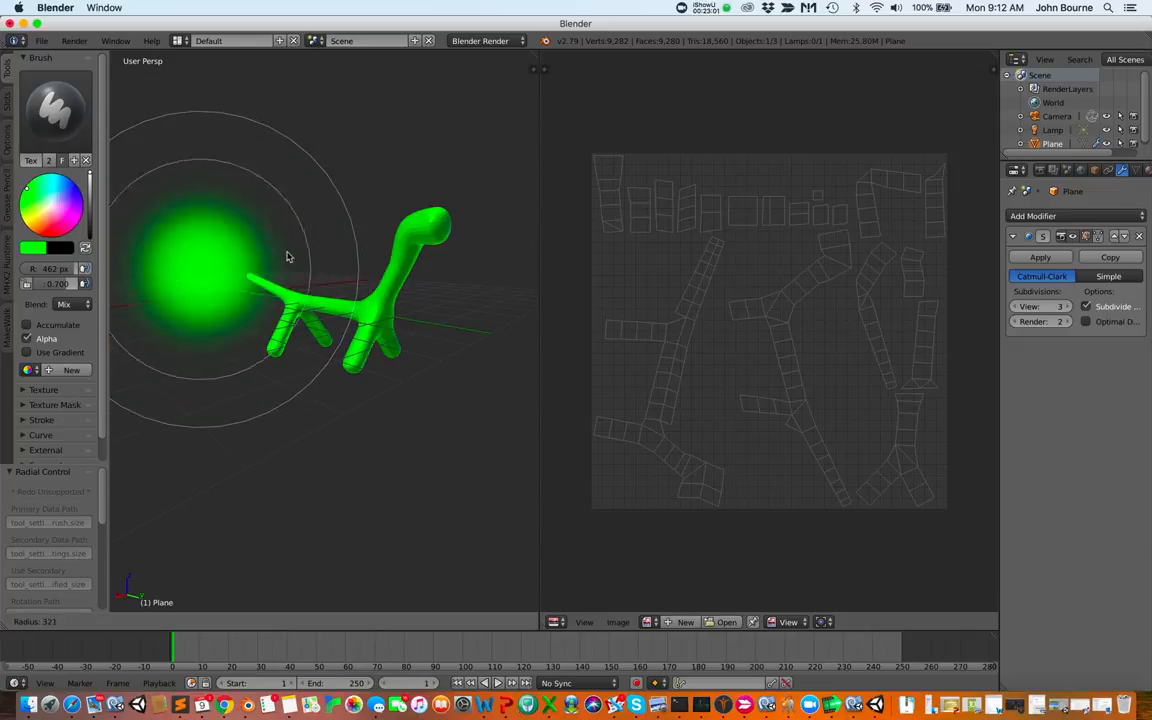
left_click(218, 252)
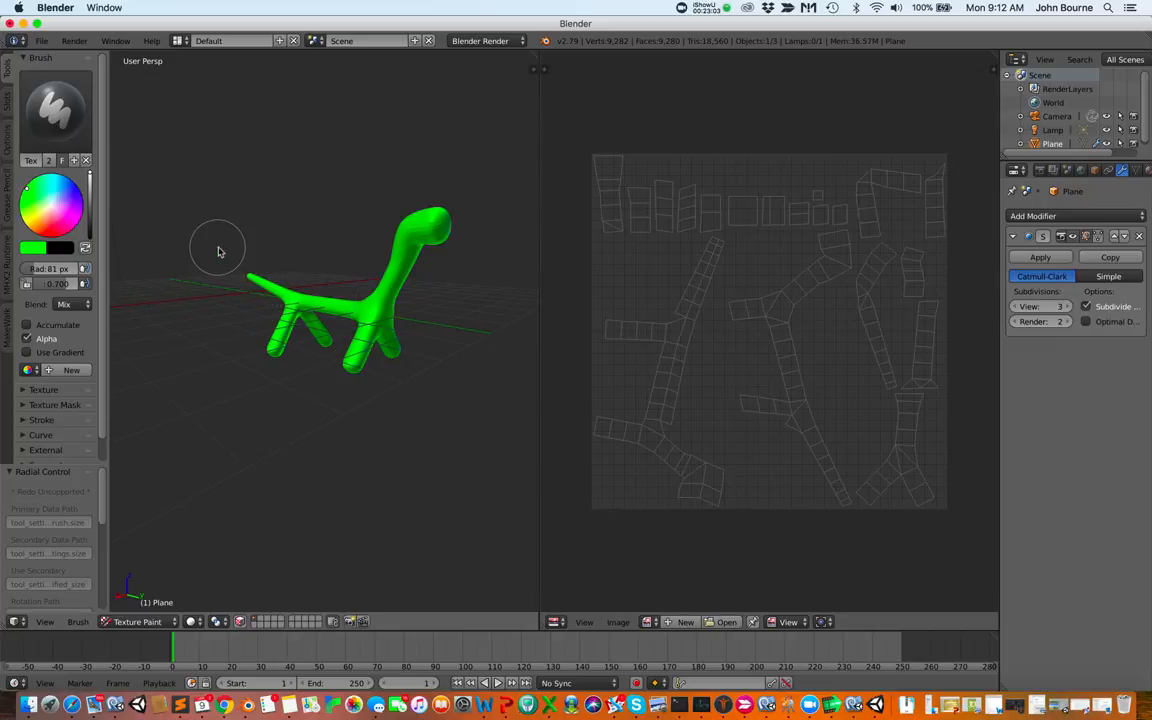
left_click(58, 231)
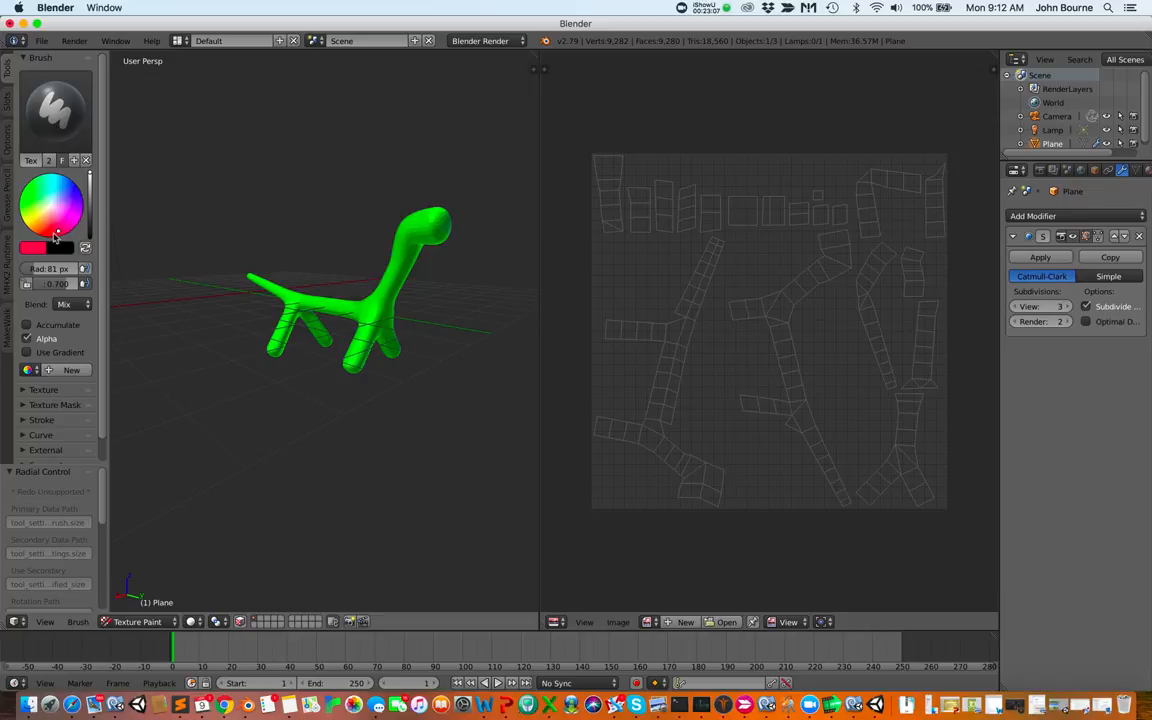
left_click(330, 306)
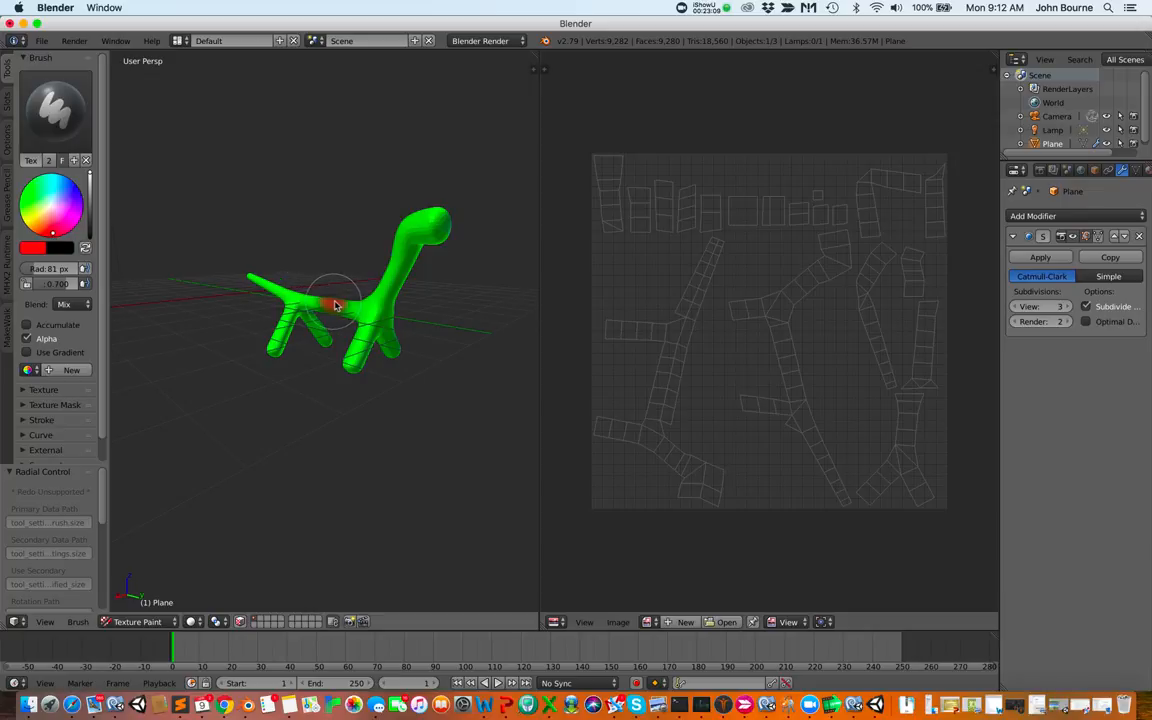
mouse_move(330, 306)
left_mouse_down()
mouse_move(292, 302)
mouse_move(366, 311)
left_mouse_up()
left_click(366, 308)
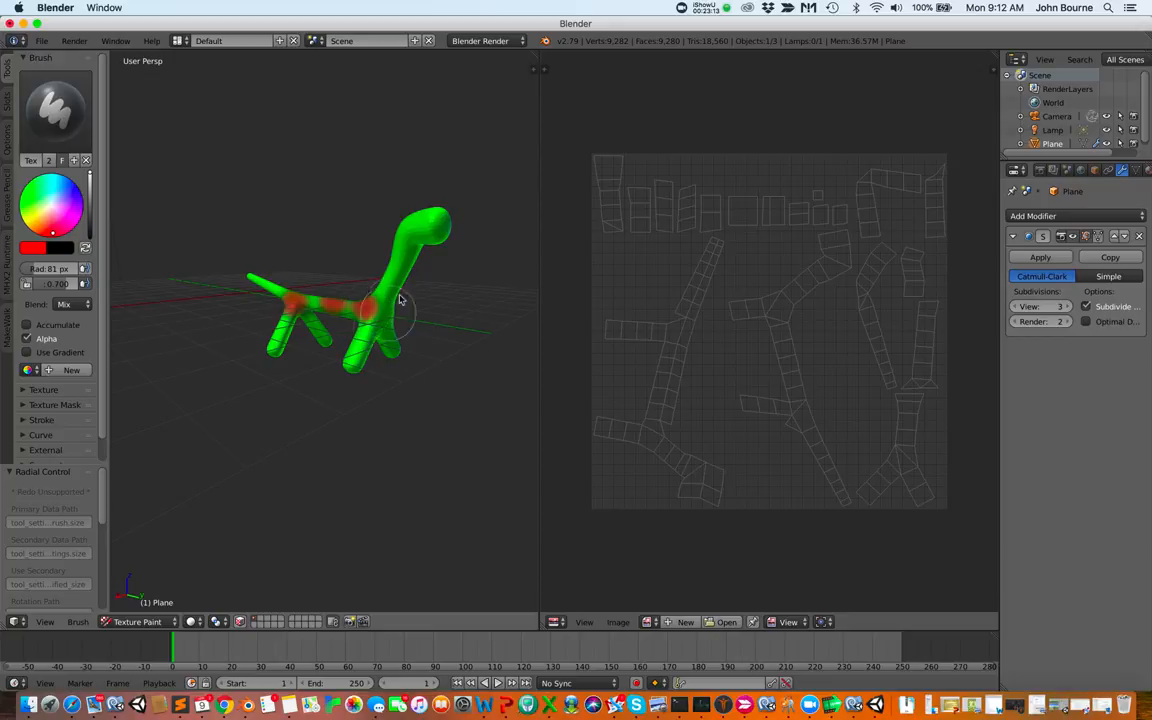
- Reduce the brush radius to 51 px and paint more red over the creature's back, shoulder and tail from above
mouse_move(399, 278)
middle_mouse_down()
mouse_move(389, 272)
mouse_move(392, 290)
middle_mouse_up()
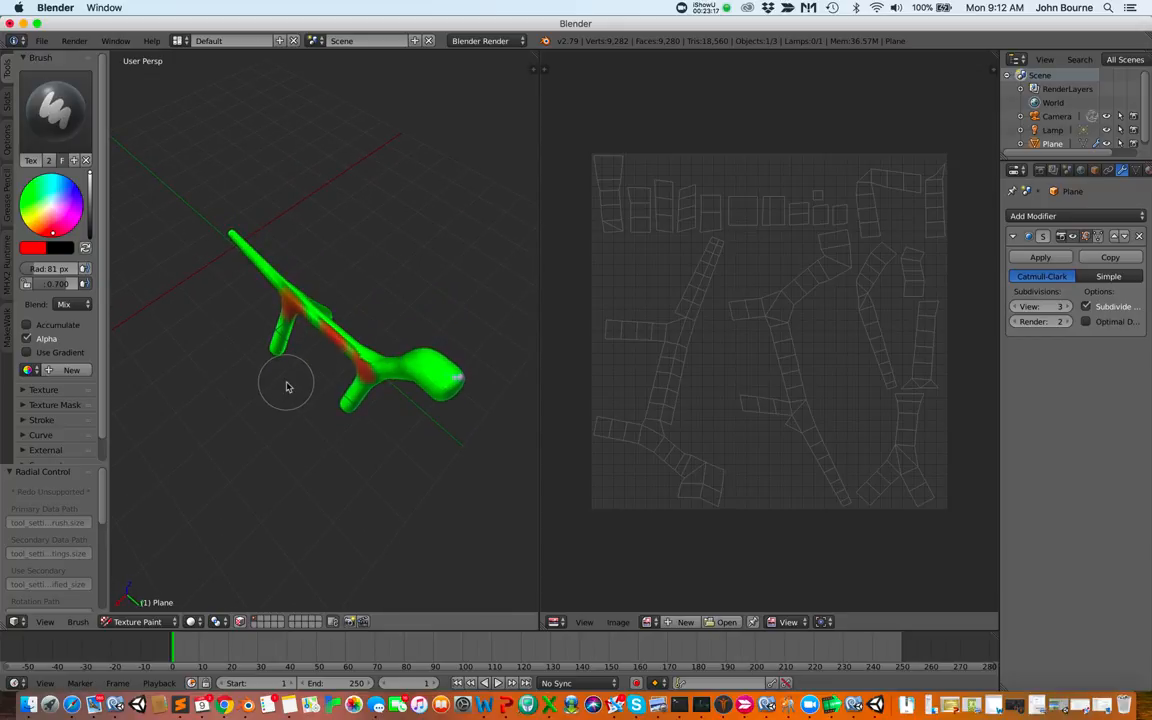
key("f")
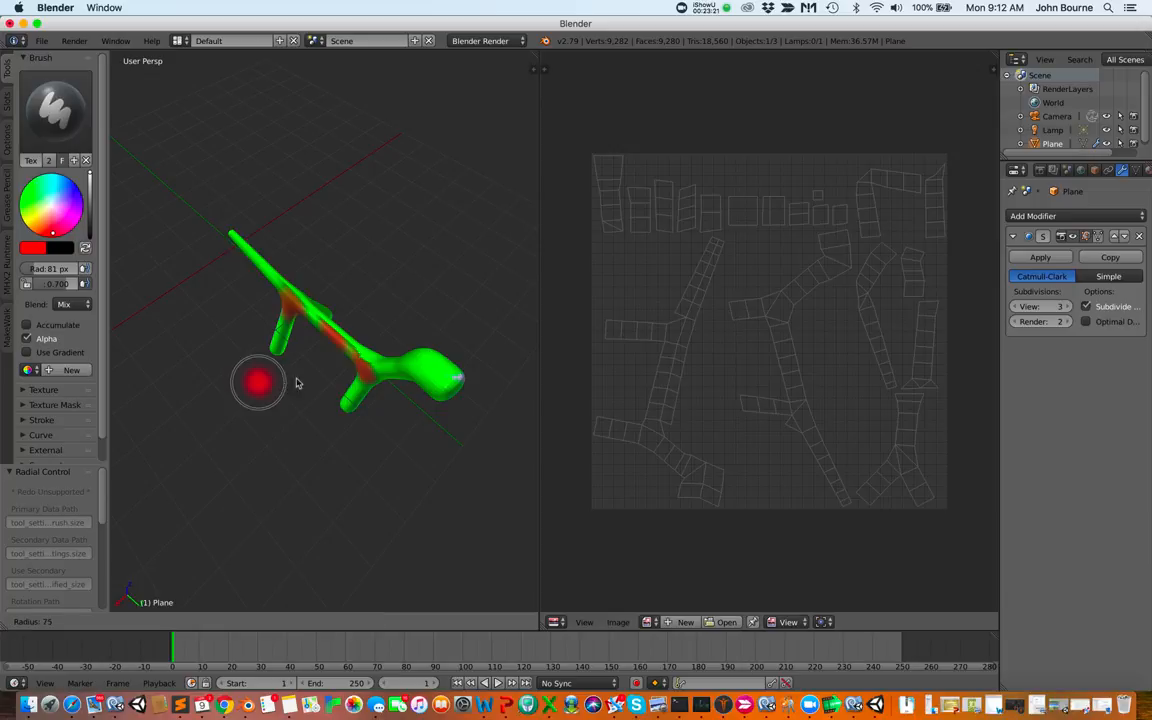
left_click(278, 390)
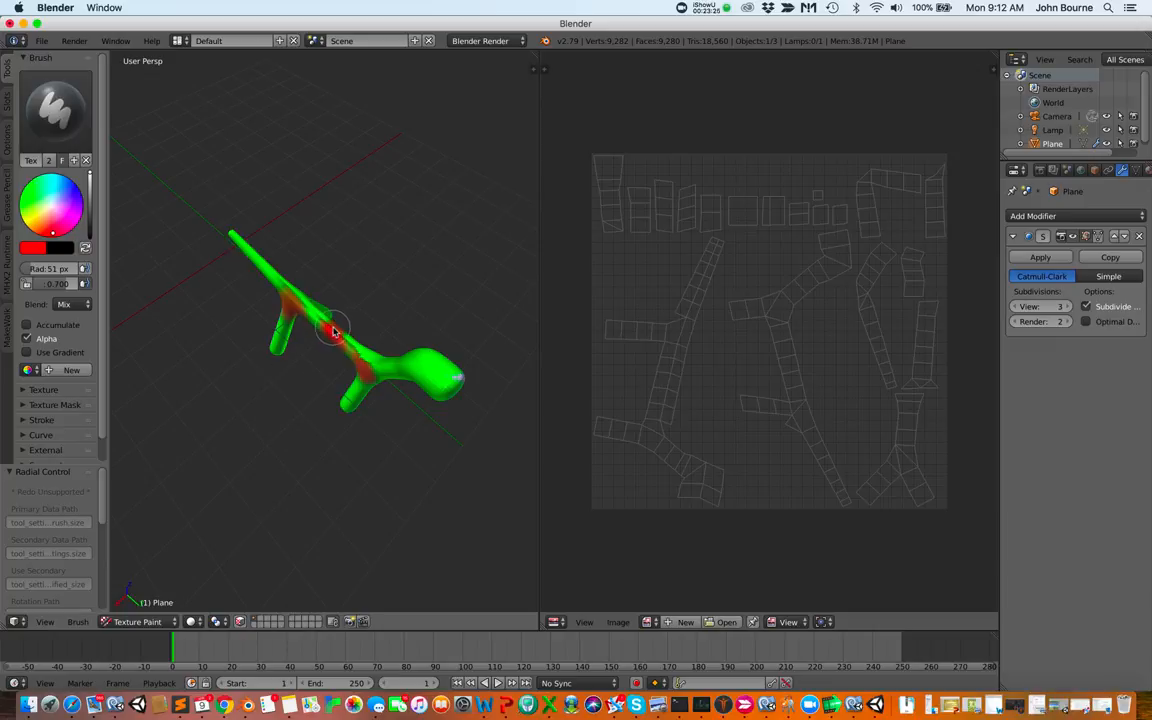
left_click_drag(312, 310, 303, 308)
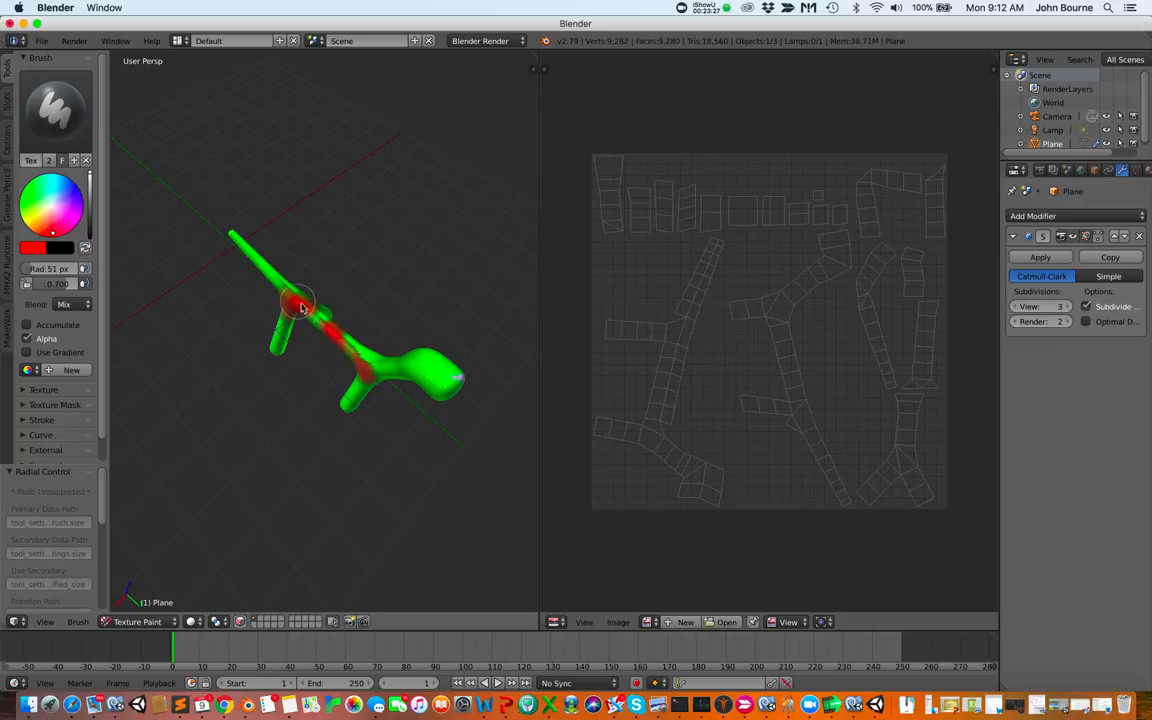
left_click_drag(365, 348, 373, 362)
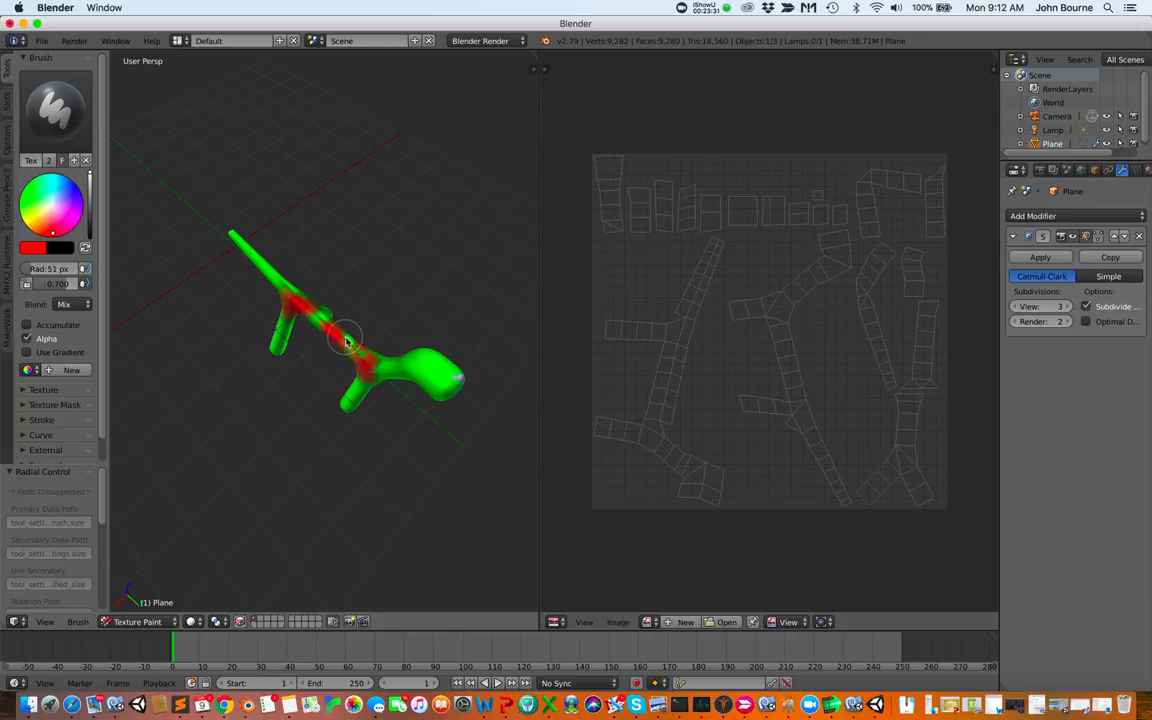
left_click_drag(231, 236, 288, 287)
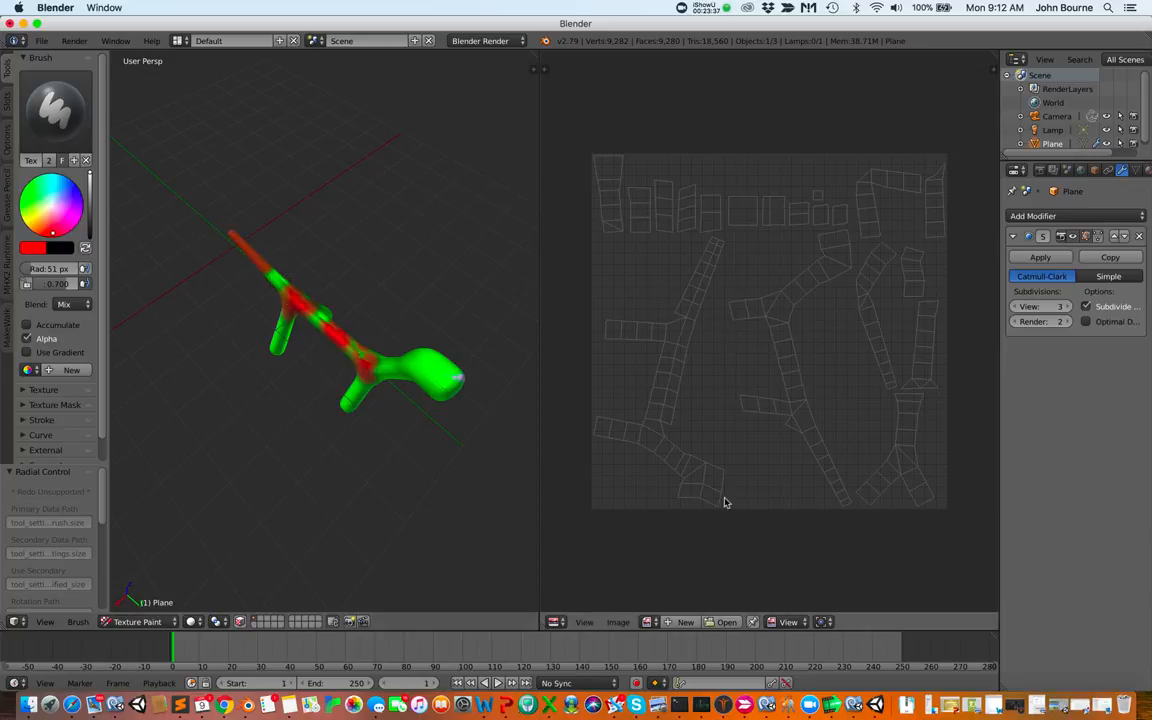
- Display the Material.001 Diffuse Color image in the UV/Image Editor and bring the whole painted texture into view
left_click(650, 622)
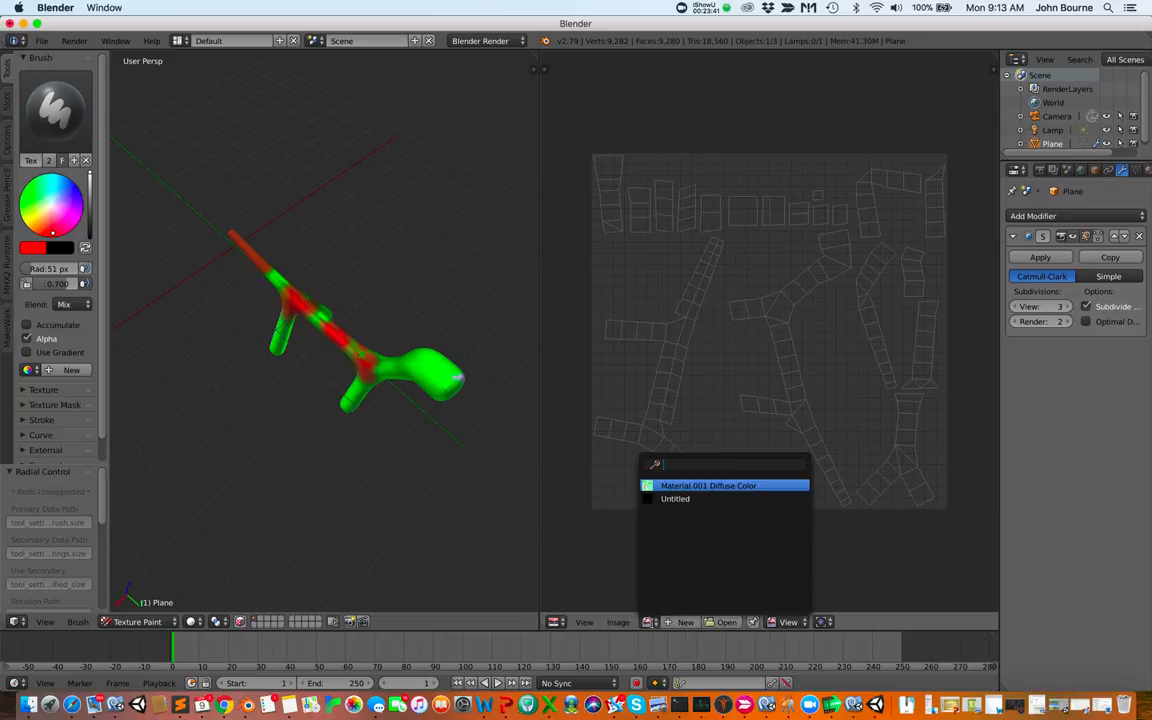
left_click(729, 486)
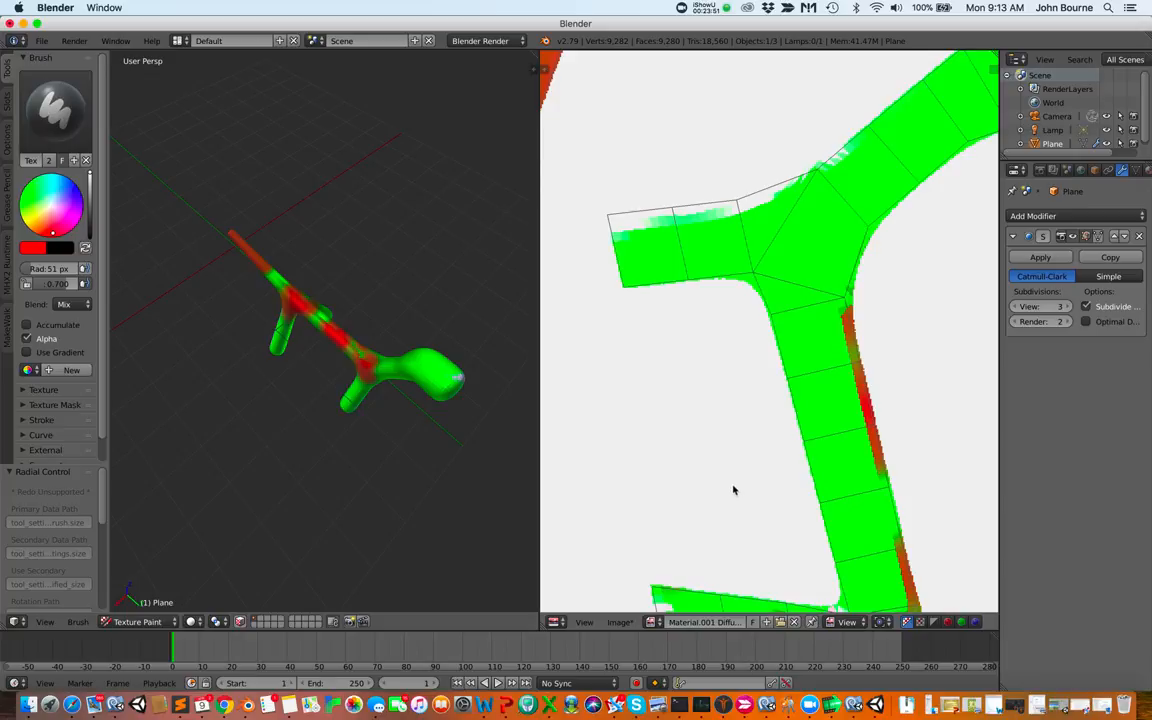
scroll(733, 490, "down", 3)
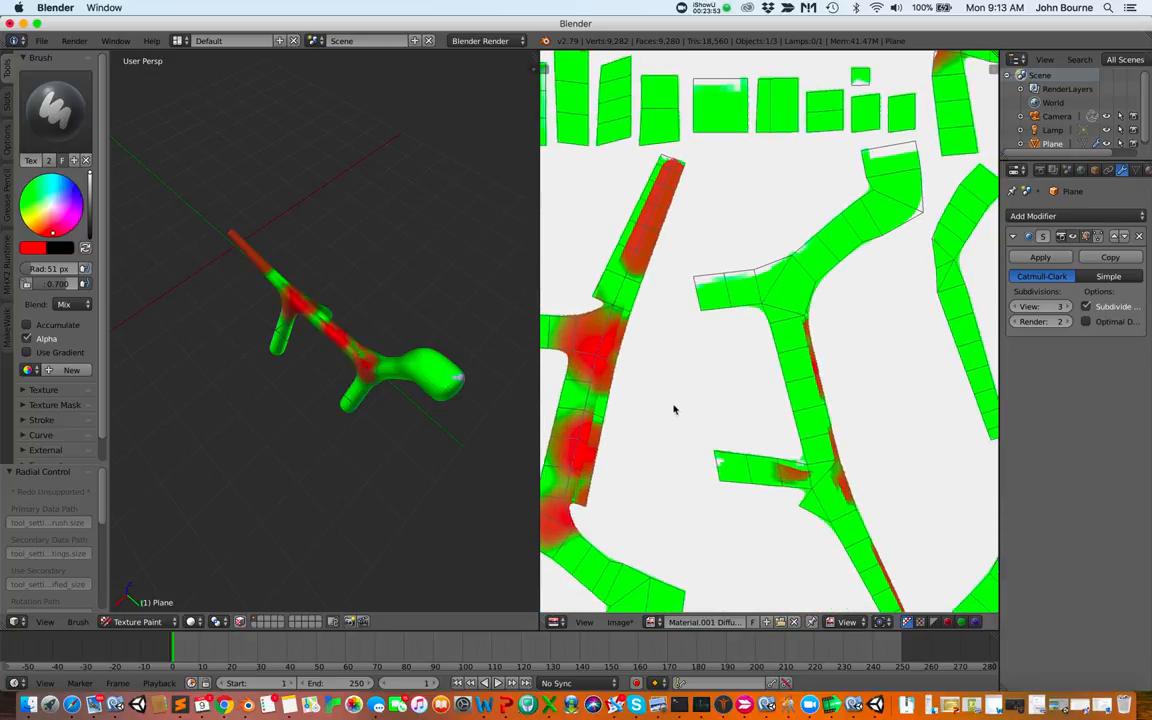
scroll(722, 391, "down", 2)
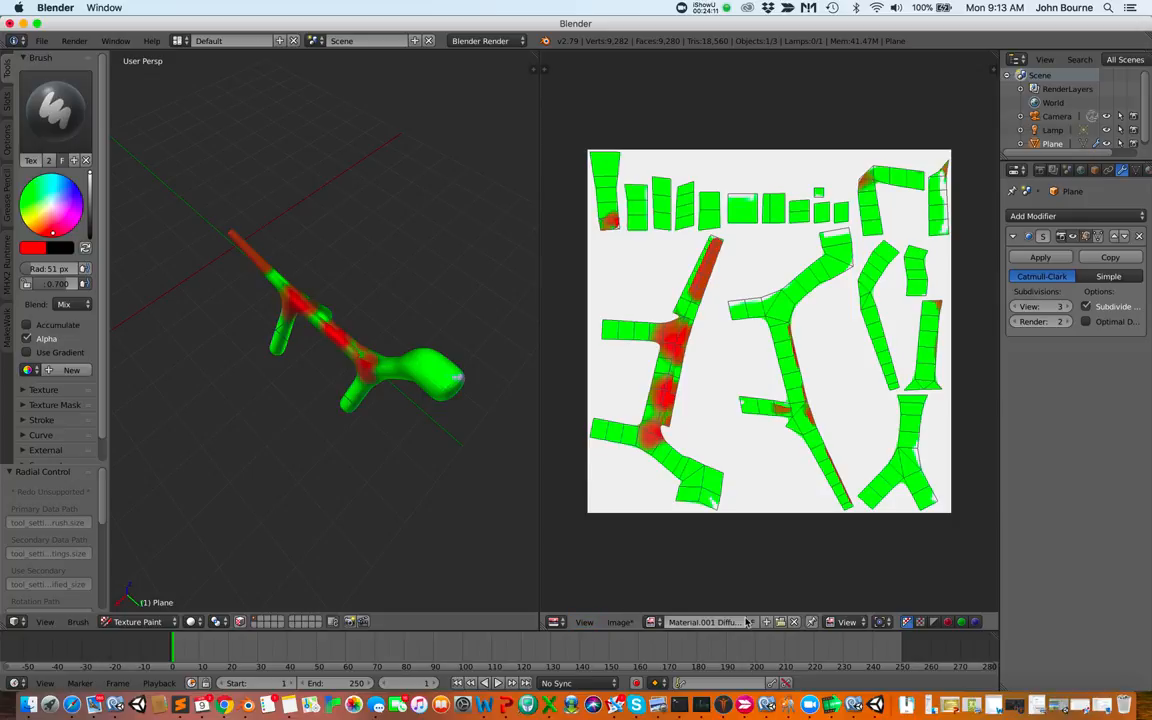
- Show the image editor's tool shelf, switch that editor to Paint mode and dab a red spot on the head's UV island
key("t")
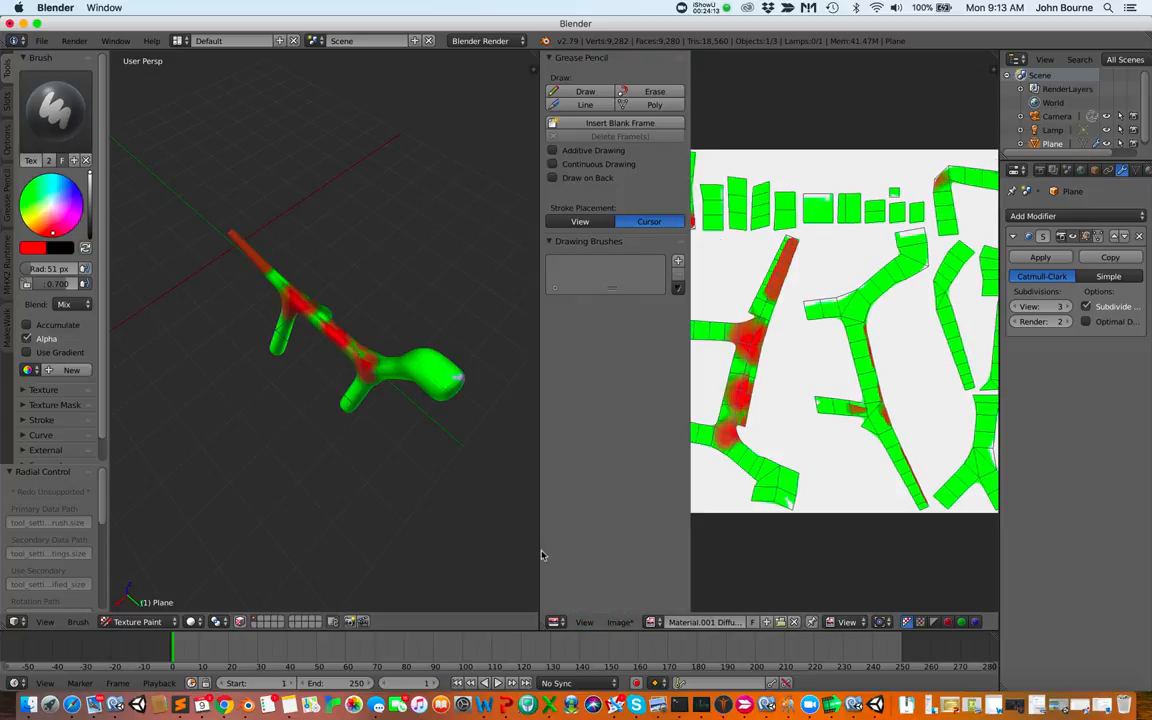
left_click(865, 622)
left_click(853, 590)
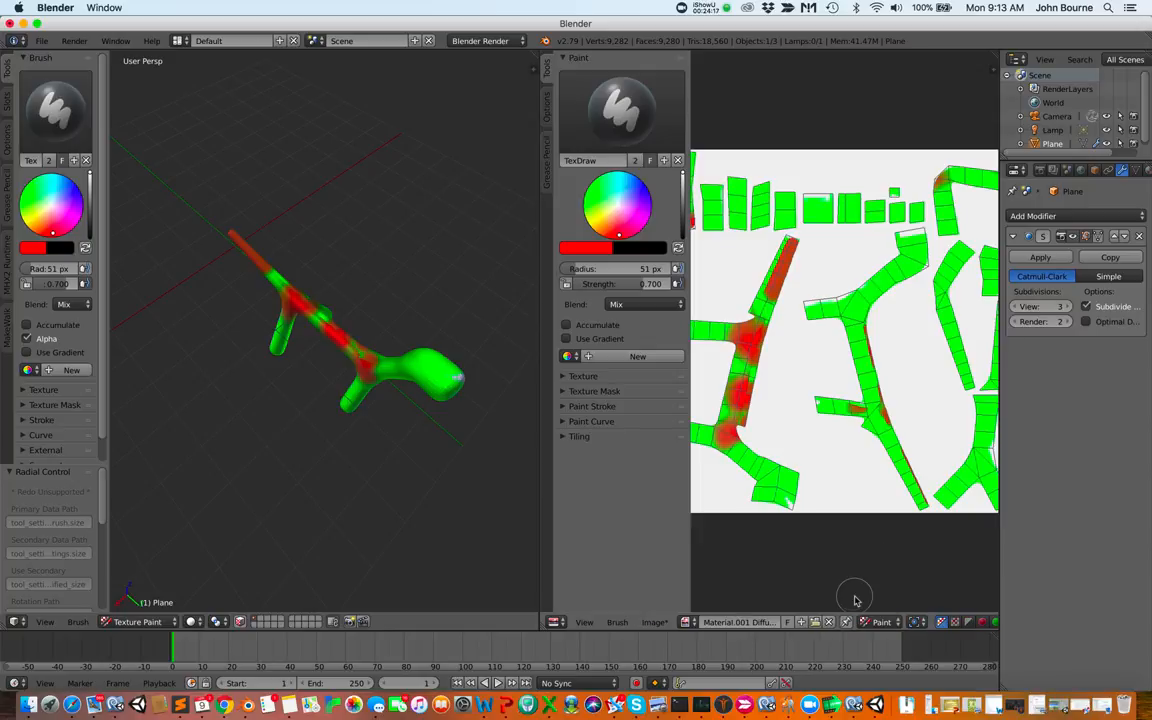
left_click(787, 500)
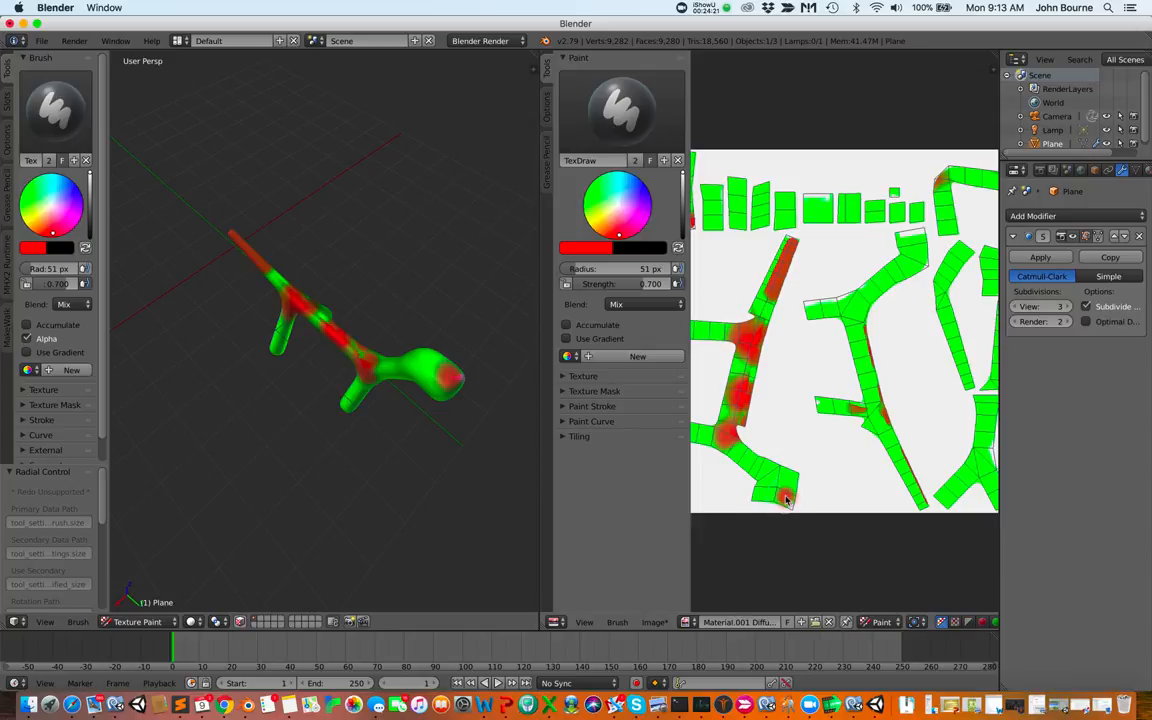
left_click(786, 500)
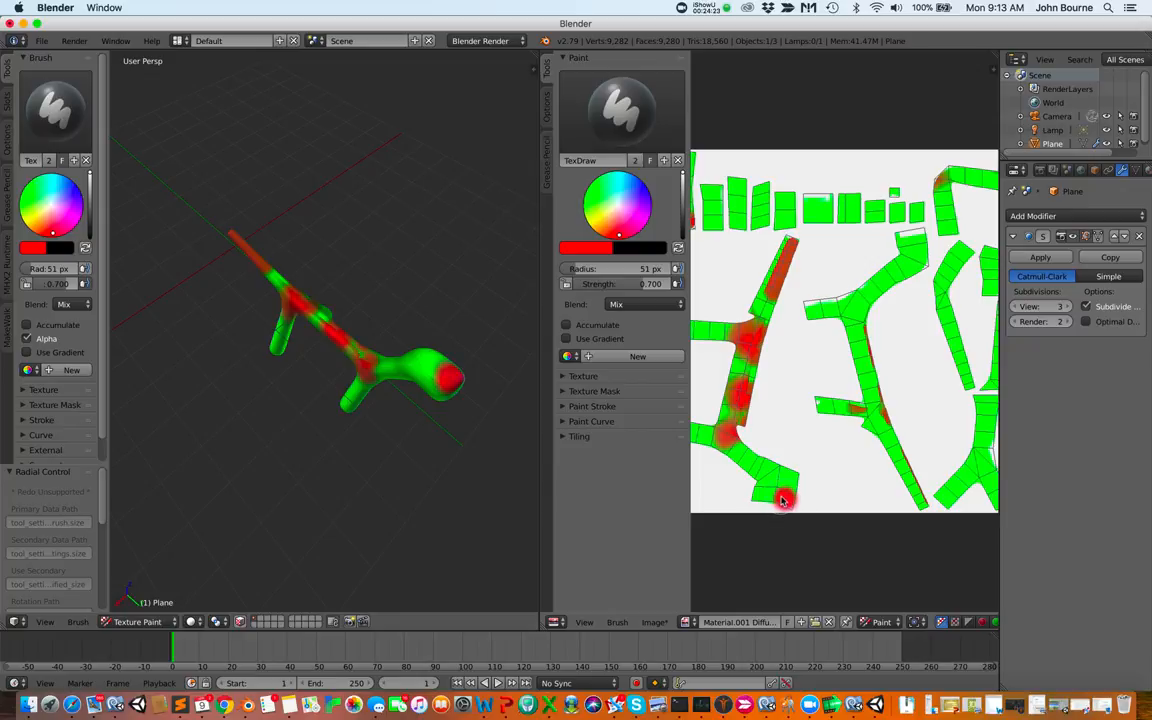
left_click(782, 500)
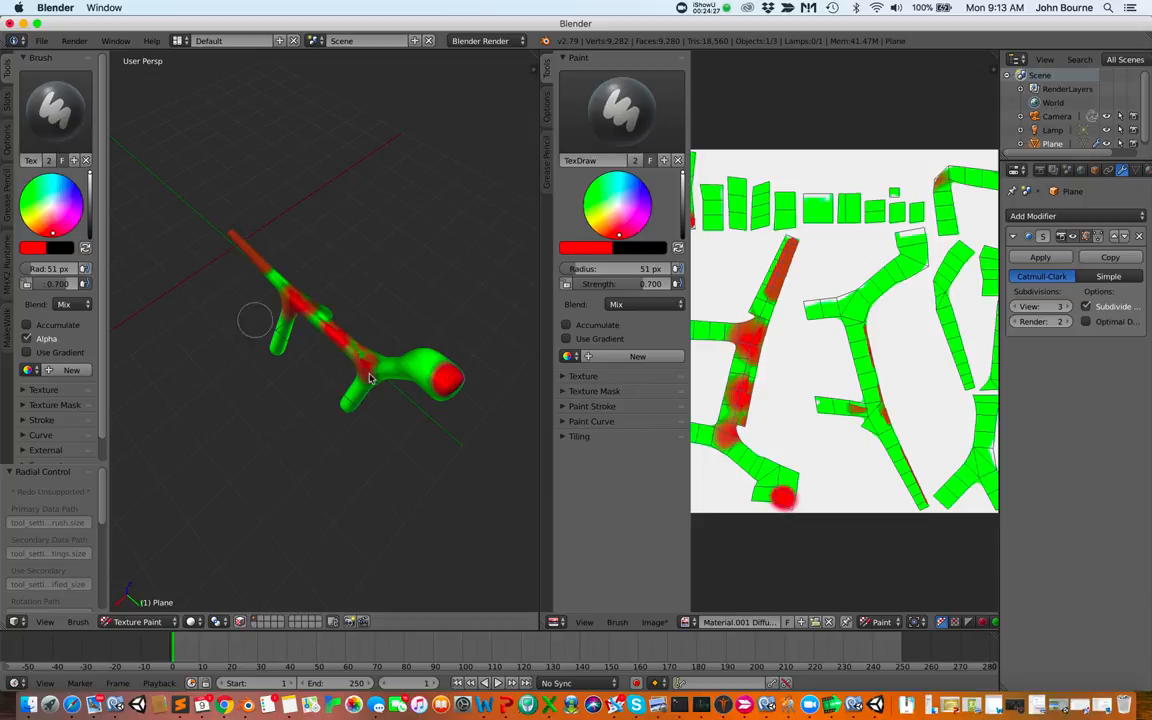
- Set the brush colour to blue and paint the front of the creature's head in the 3D view
scroll(370, 370, "down", 5)
scroll(370, 371, "down", 3)
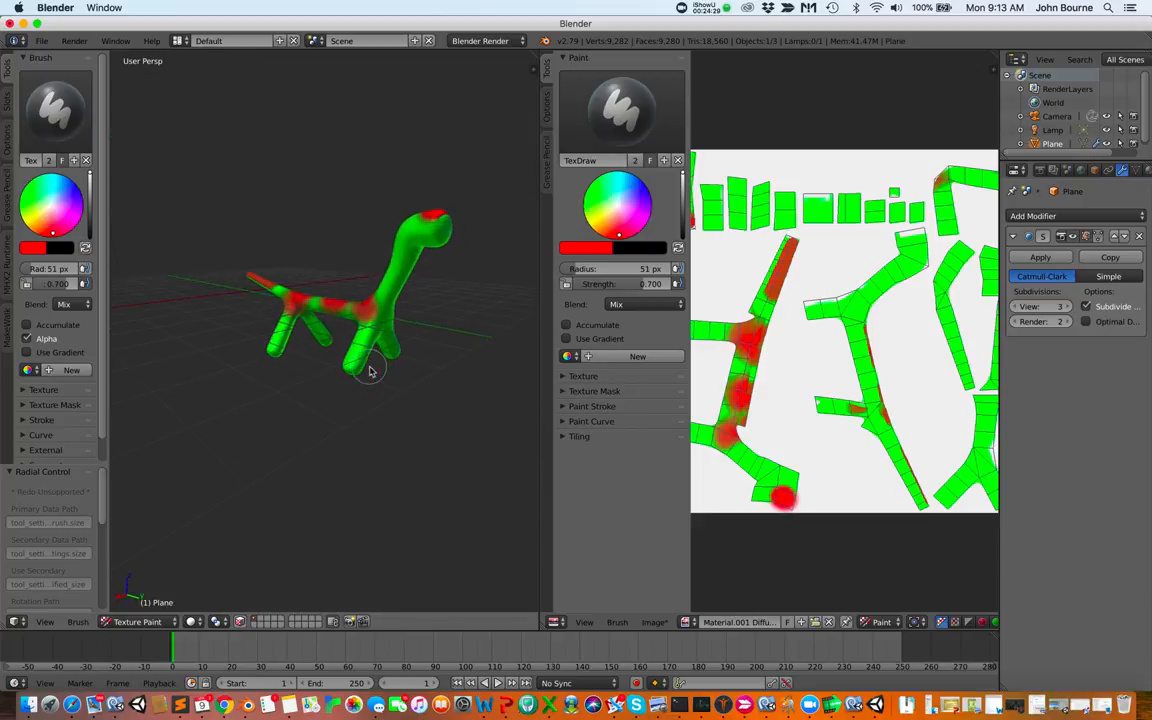
left_click(71, 192)
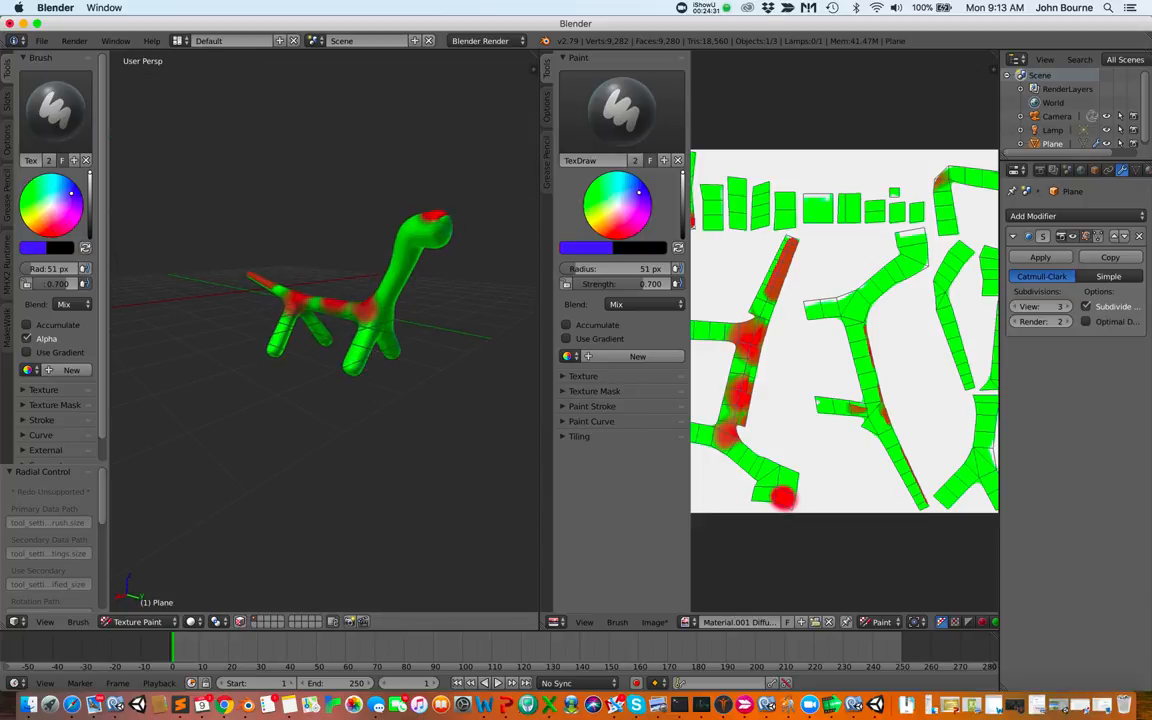
left_click_drag(449, 233, 446, 240)
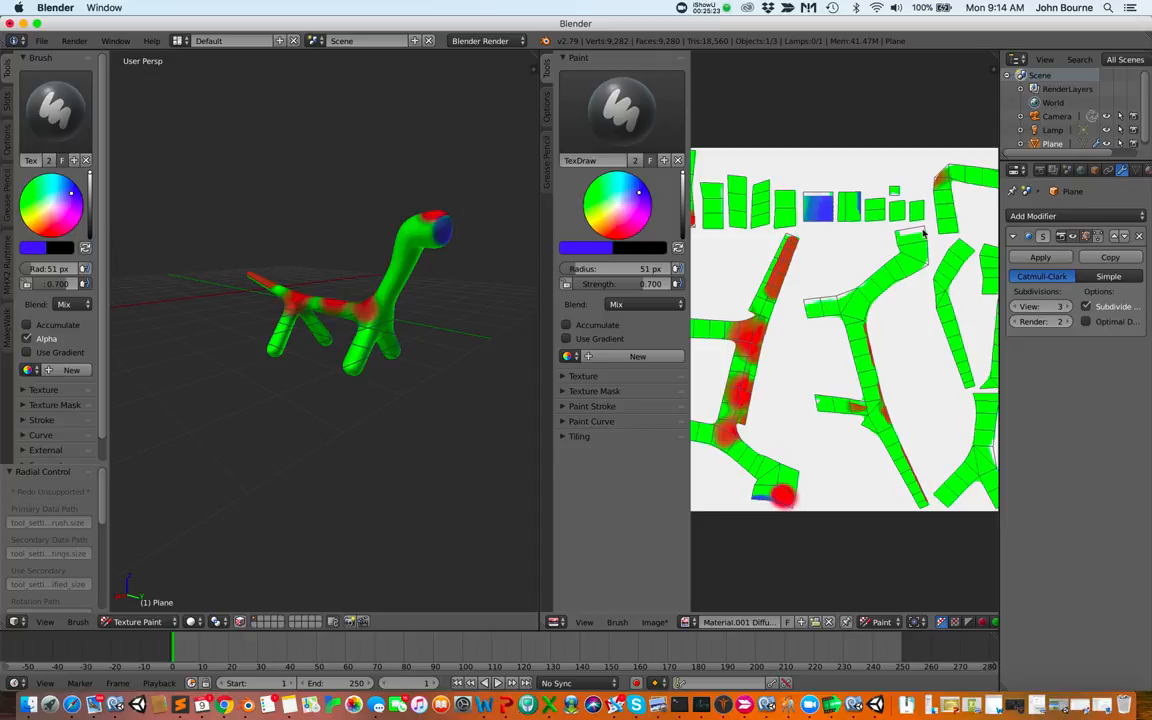
- Save the scene as a new Blender file named dino.blend in the images for camp folder
scroll(859, 460, "left", 1)
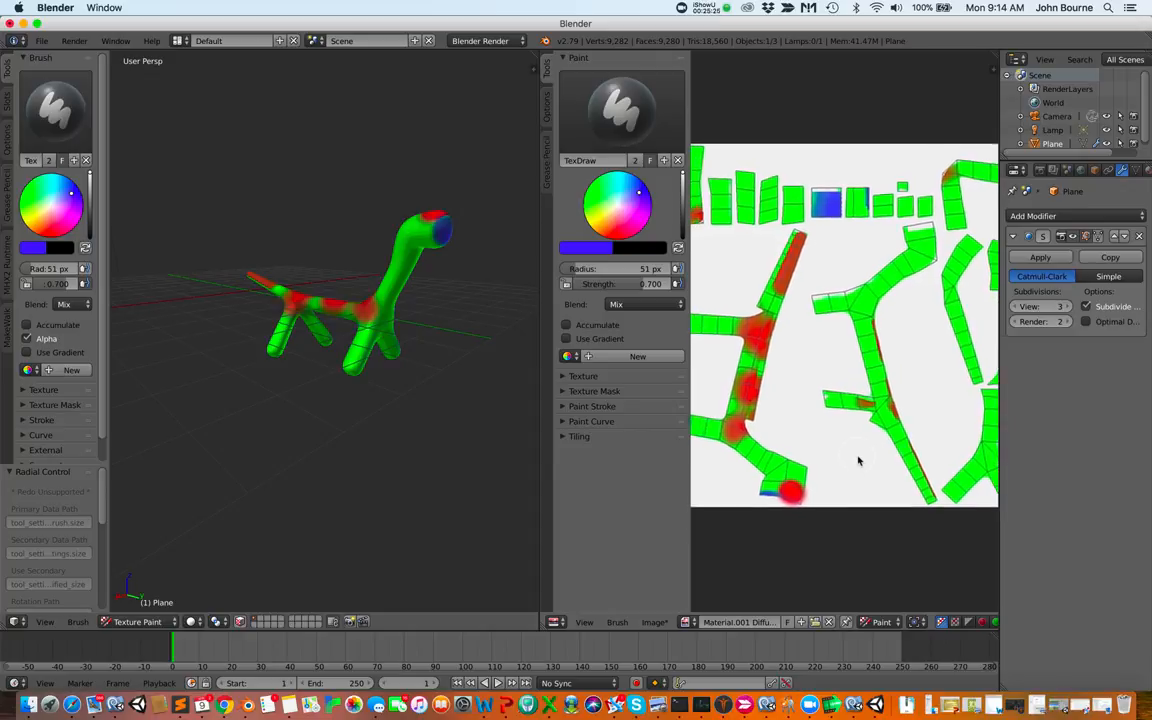
scroll(859, 460, "left", 2)
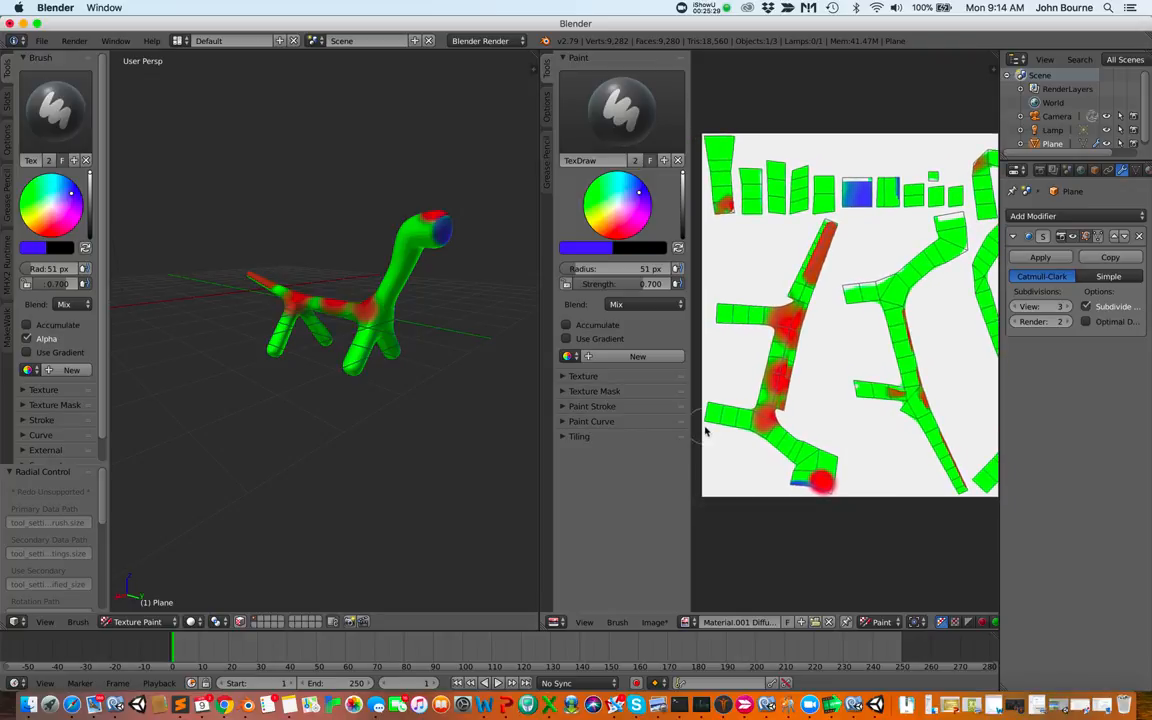
left_click(42, 41)
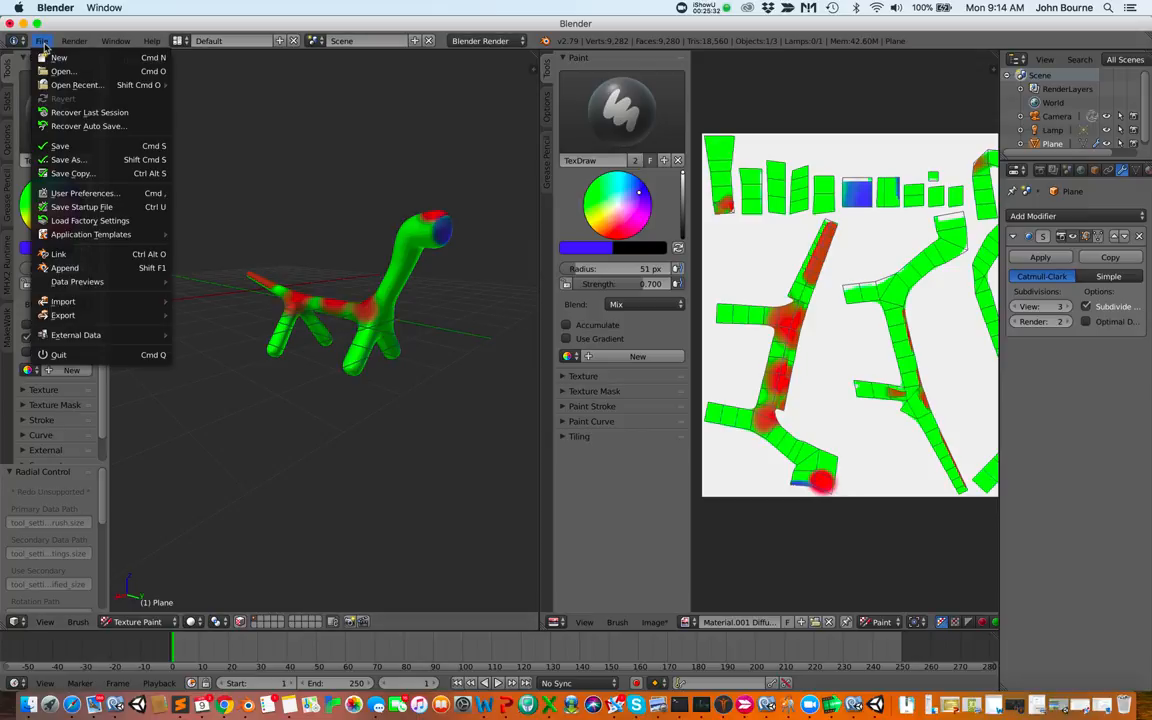
left_click(72, 159)
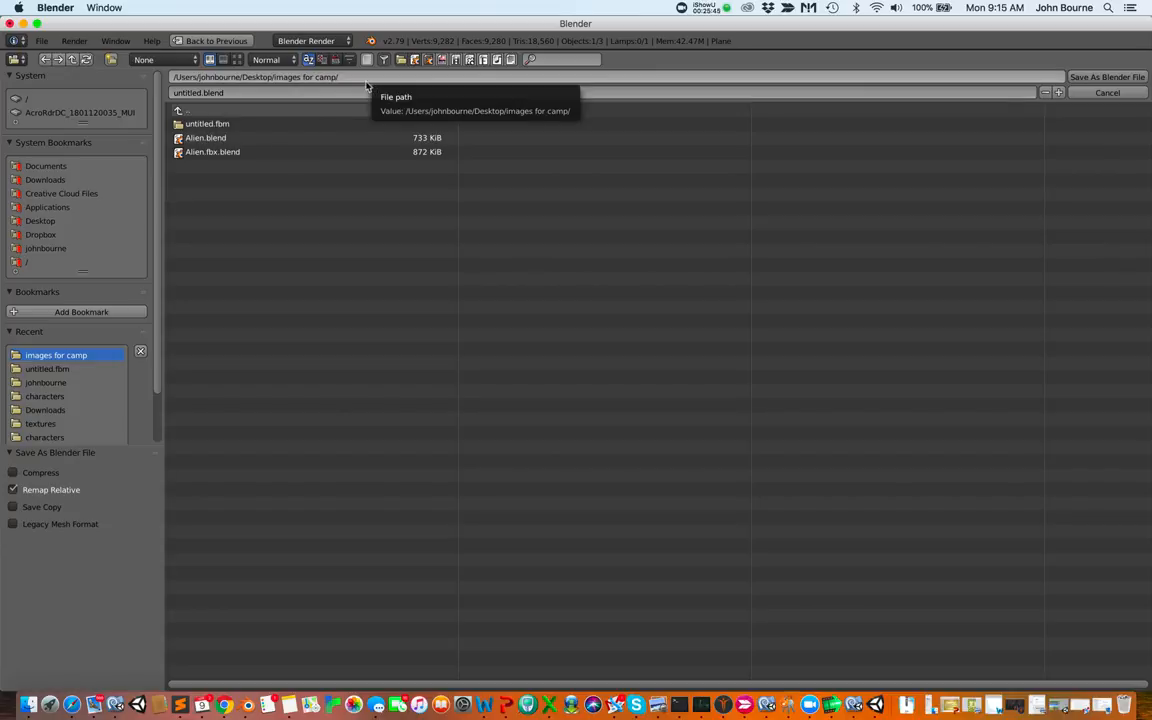
left_click(201, 93)
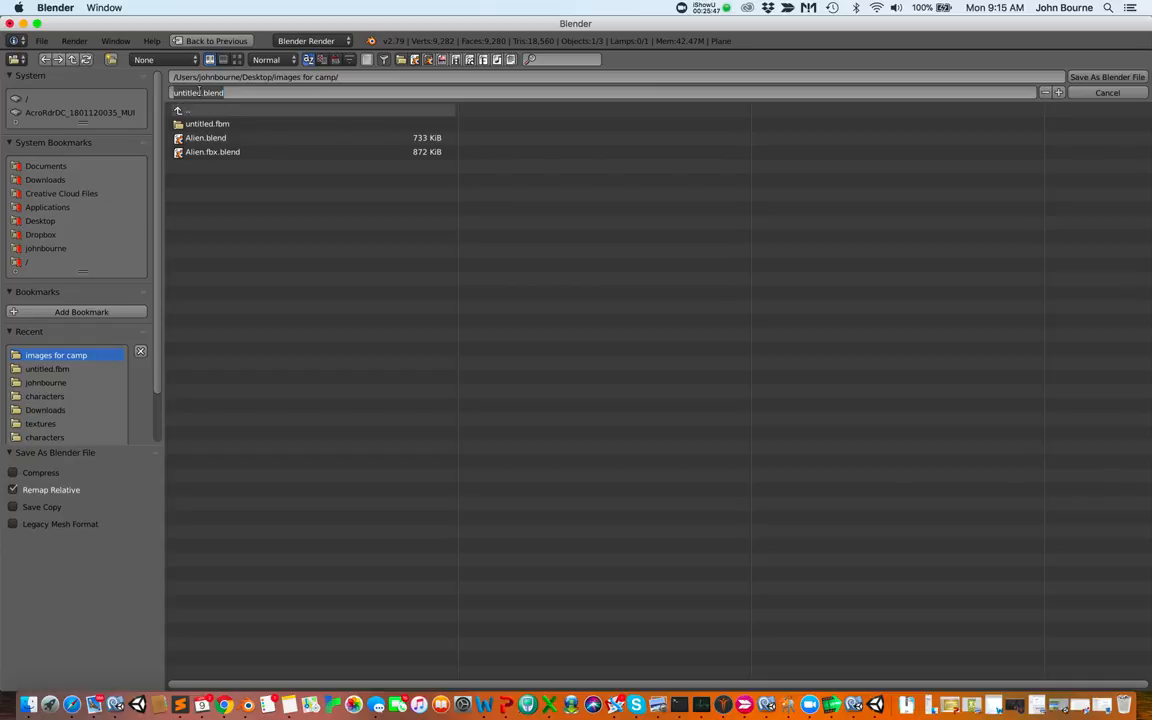
double_click(201, 92)
key("BackSpace")
type("dino")
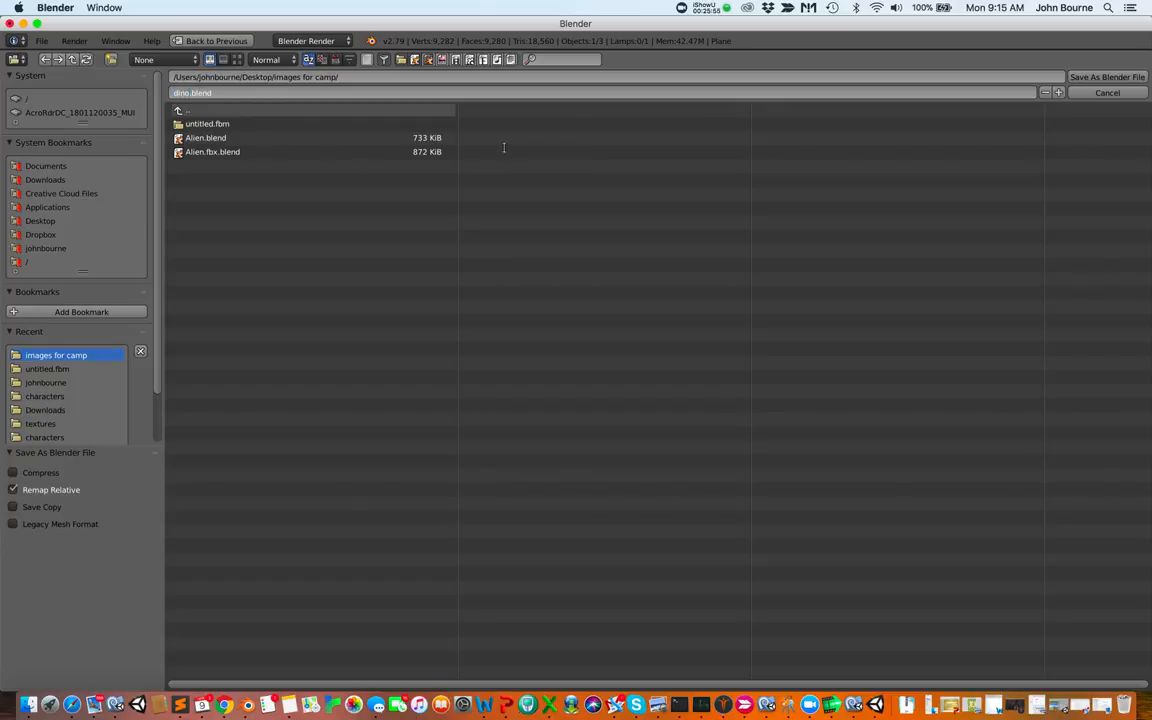
left_click(1108, 77)
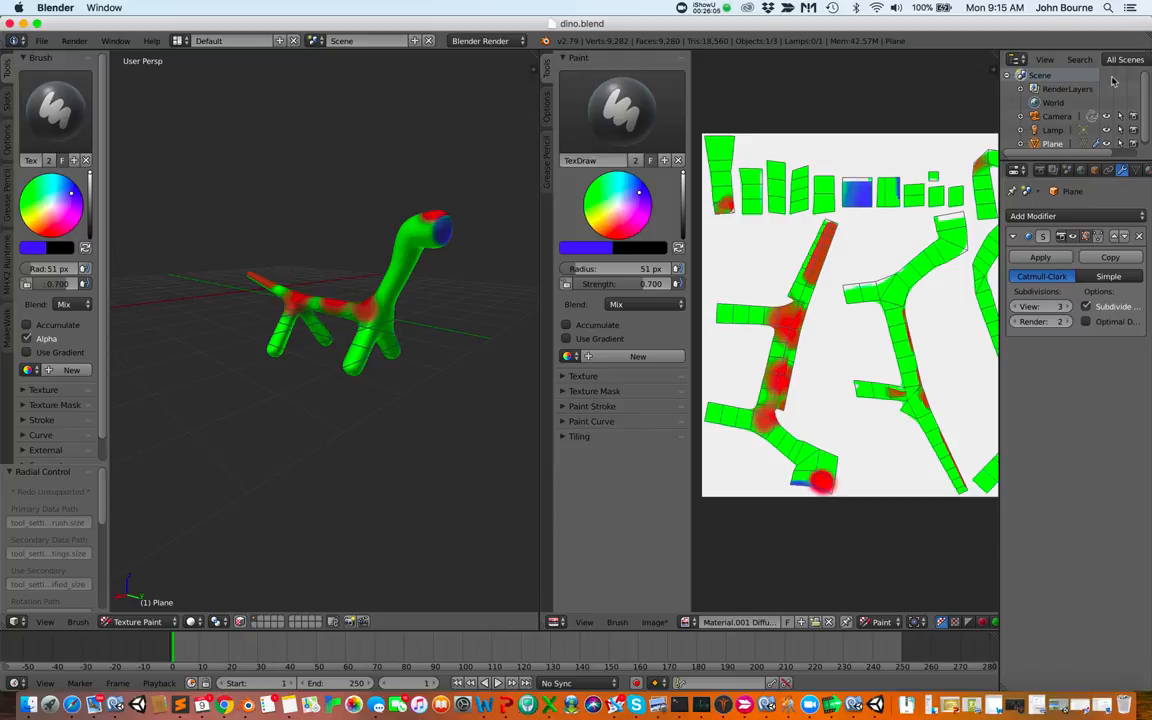
- Apply the creature's Subdivision Surface modifier and save the scene over dino.blend
left_click(1041, 258)
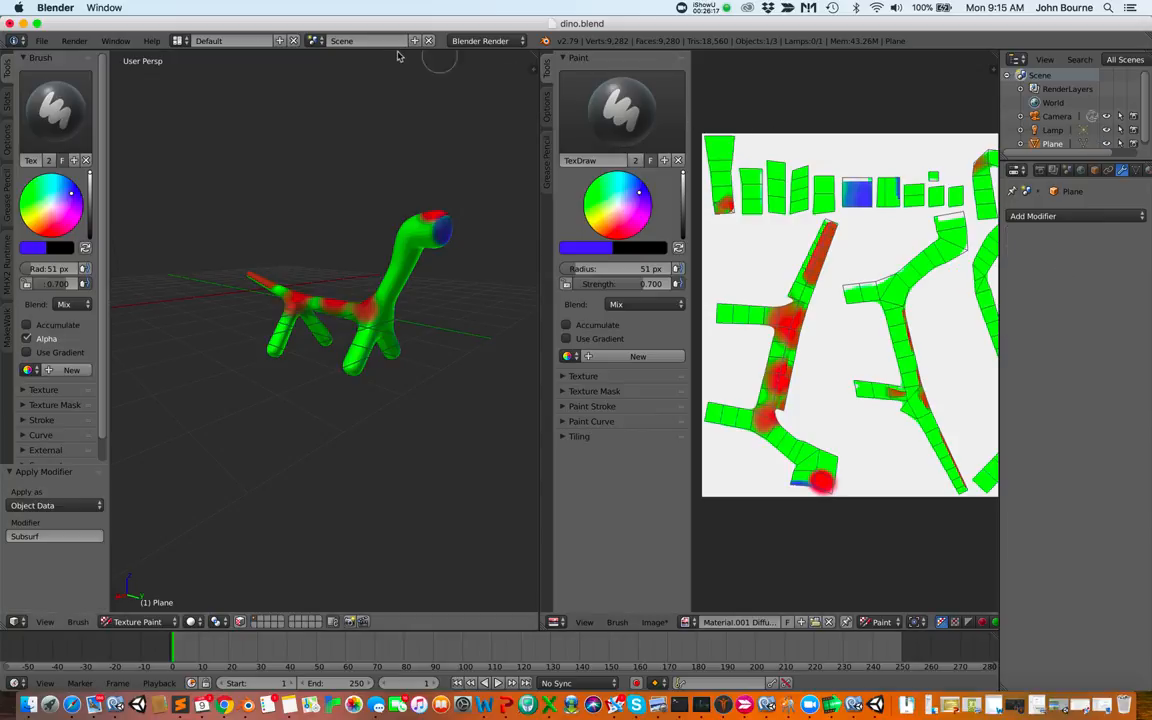
left_click(42, 40)
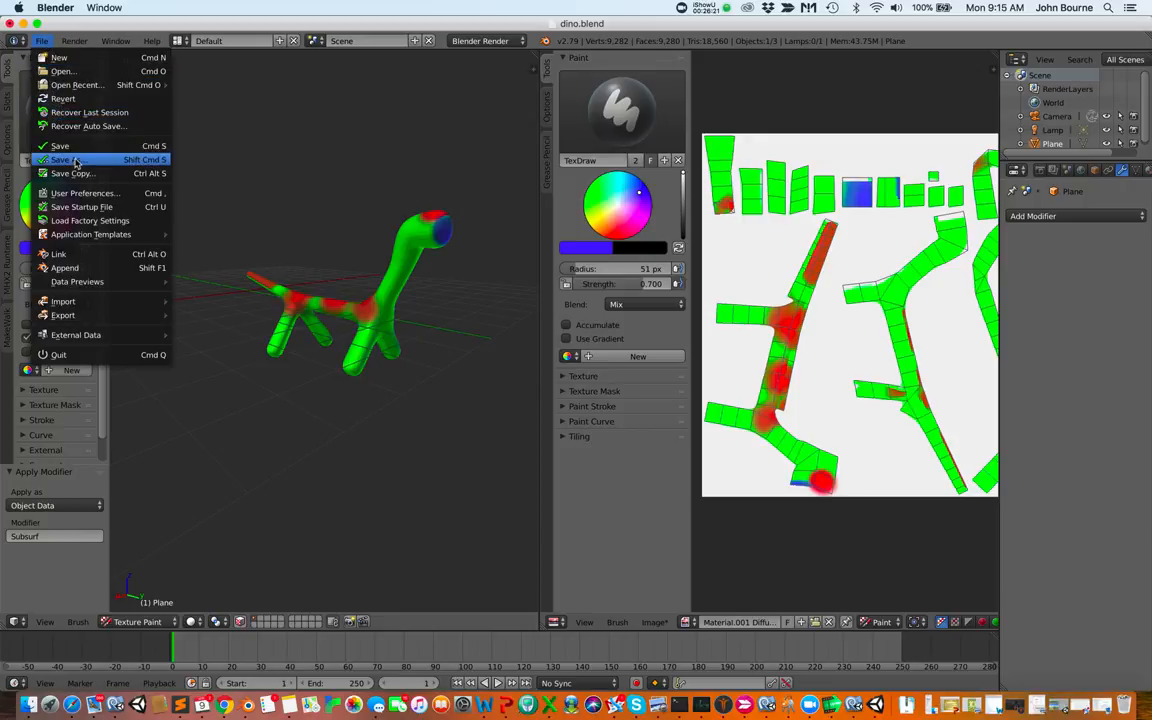
left_click(70, 159)
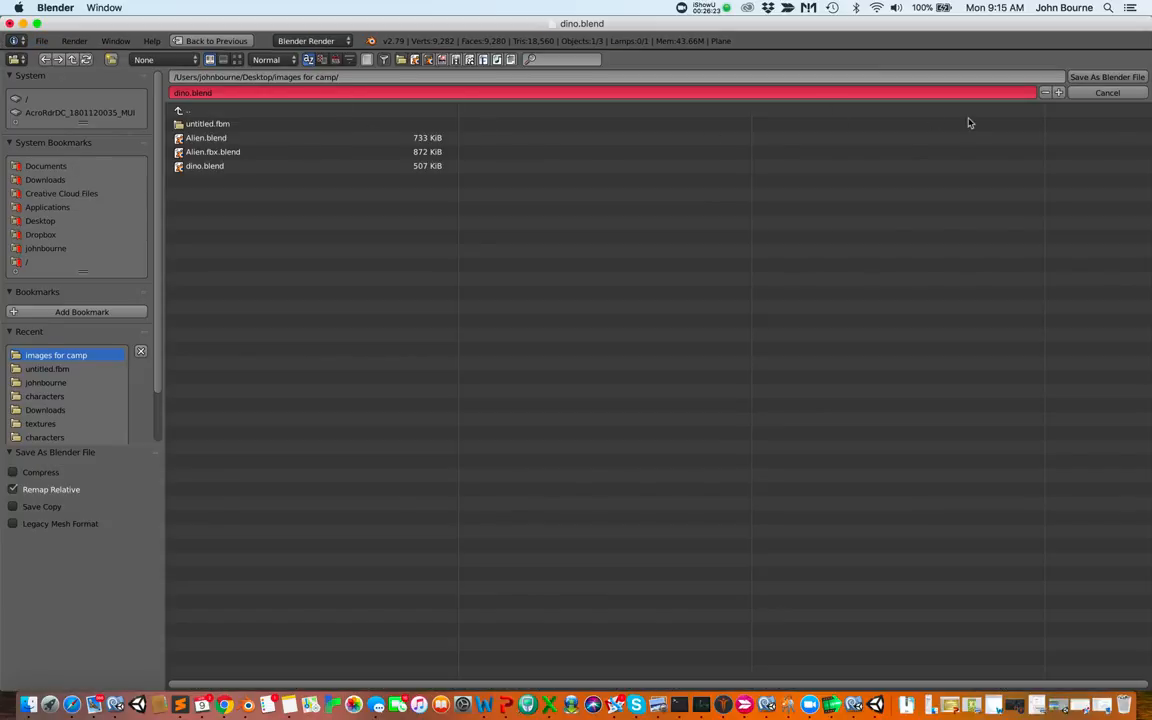
left_click(1105, 76)
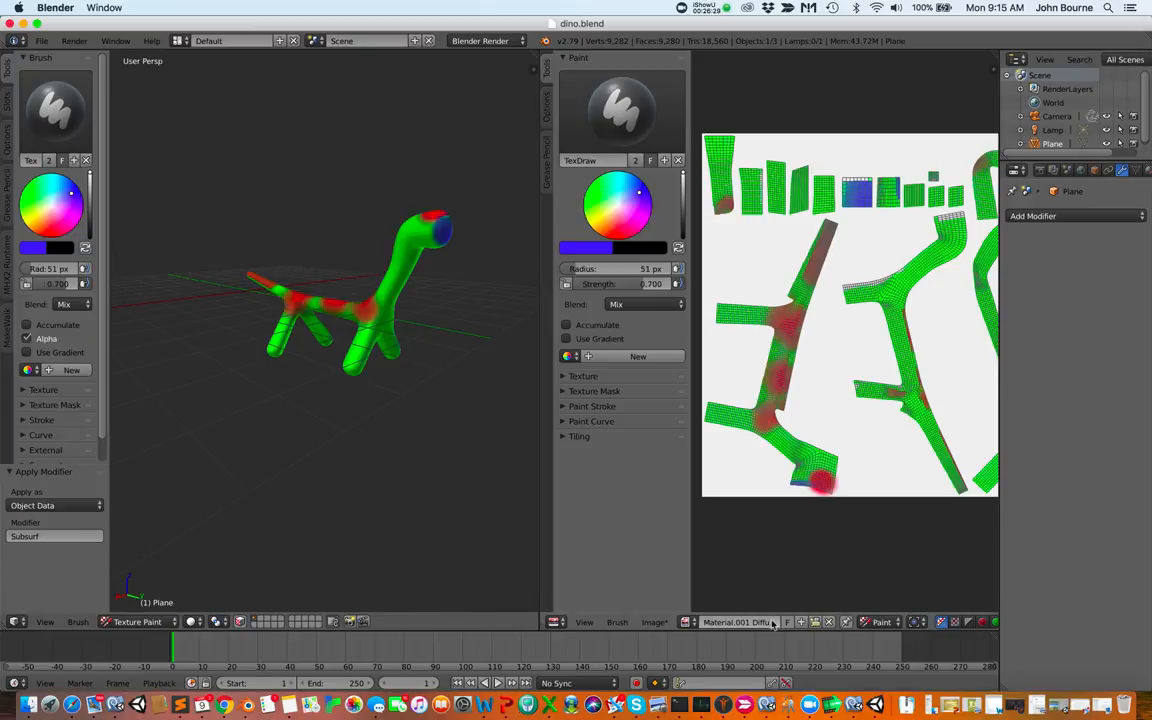
- Save the painted texture as the PNG image Material.001 Diffuse Color.png in the Desktop's images for camp folder, overwriting the existing file
left_click(655, 622)
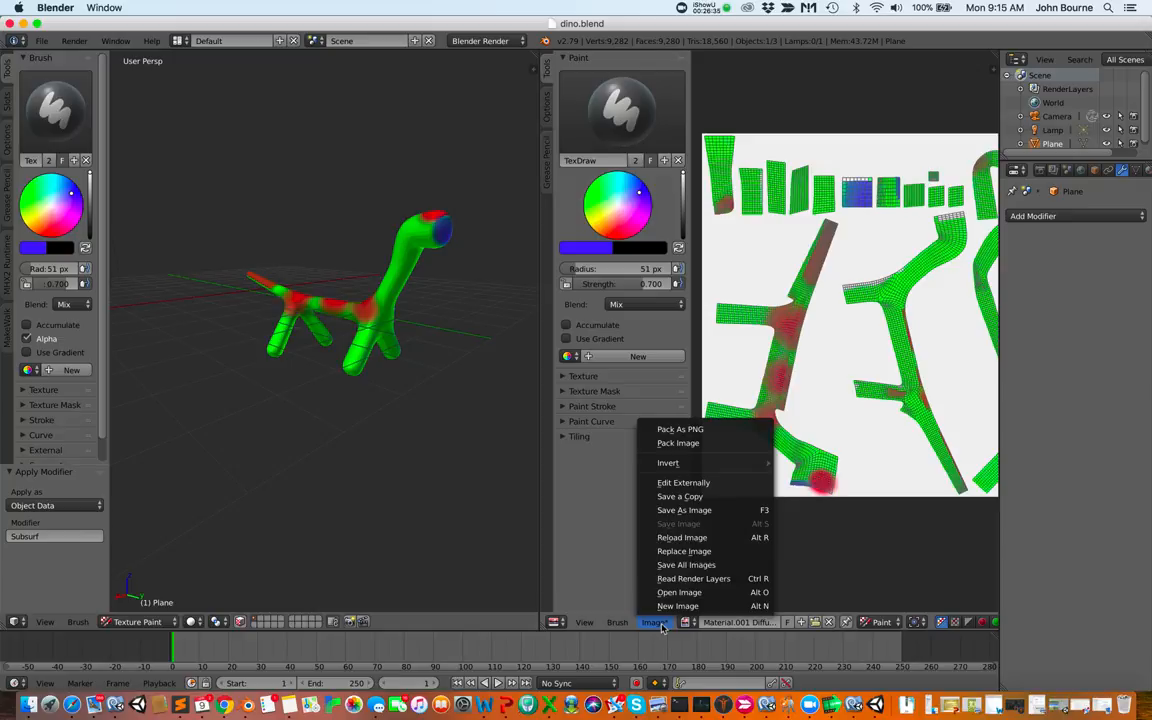
left_click(655, 511)
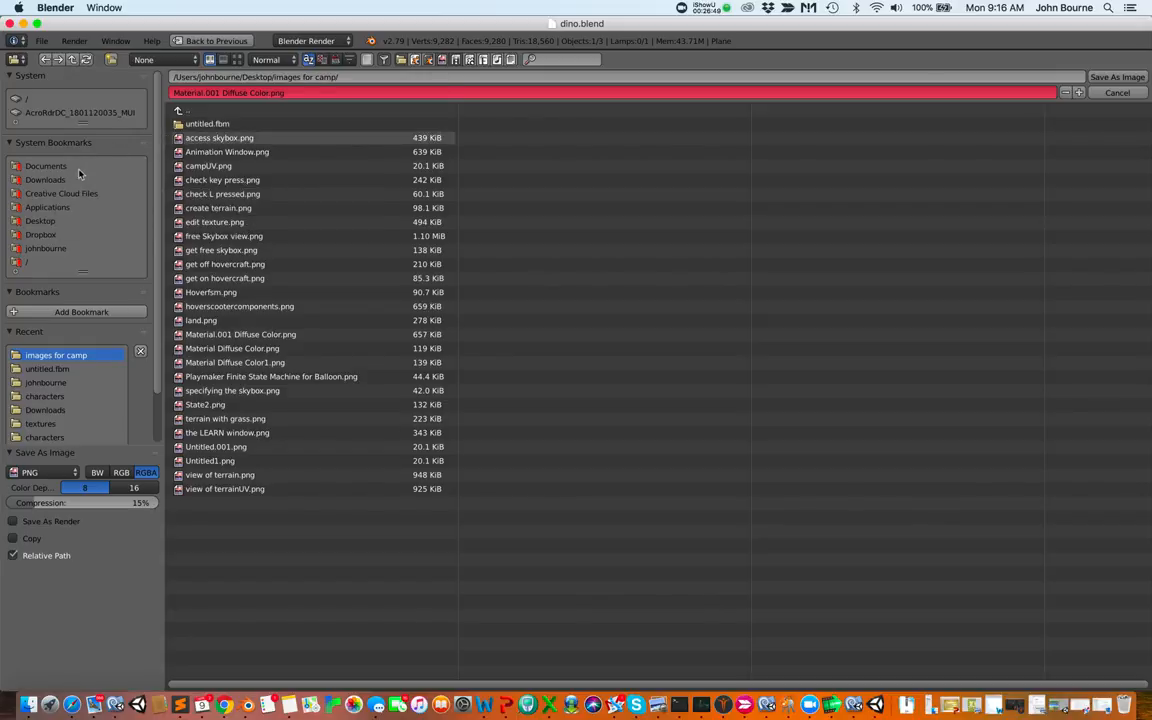
left_click(45, 221)
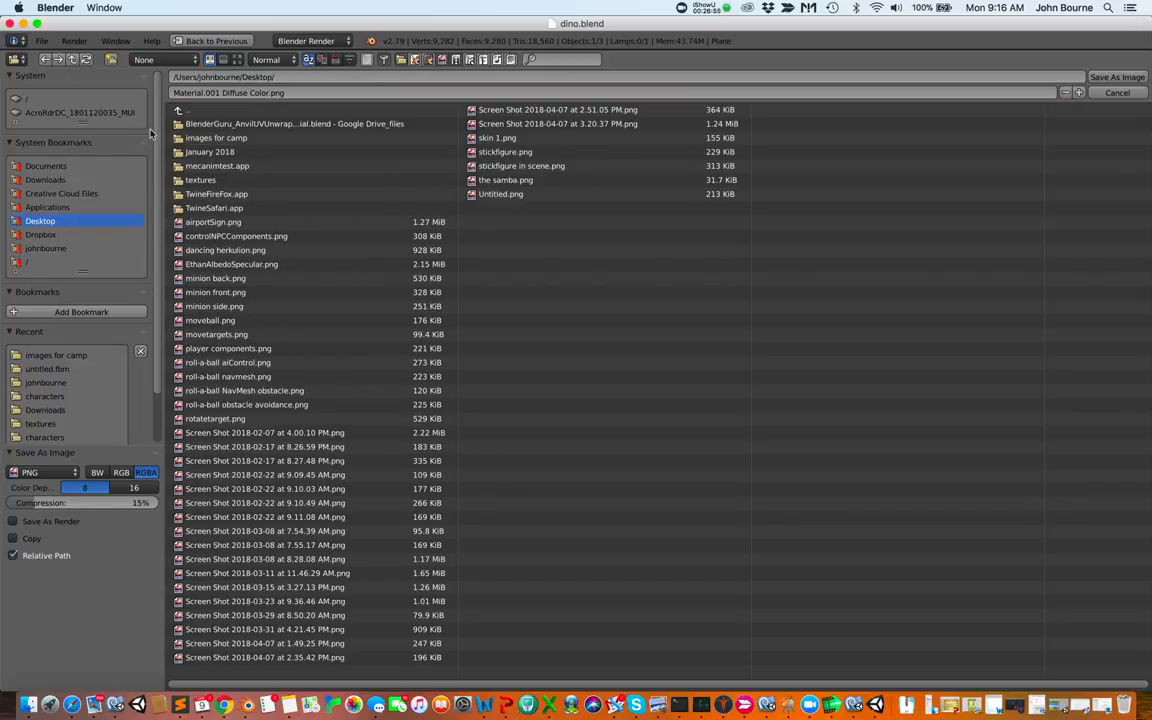
left_click(205, 138)
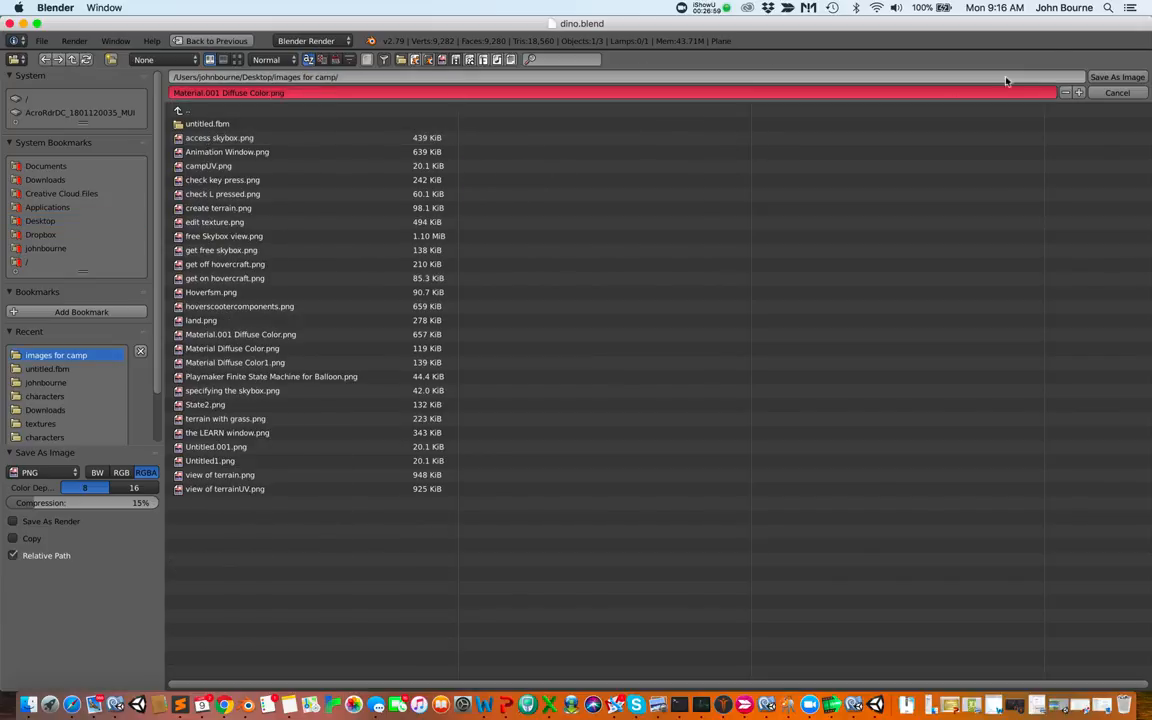
left_click(1114, 78)
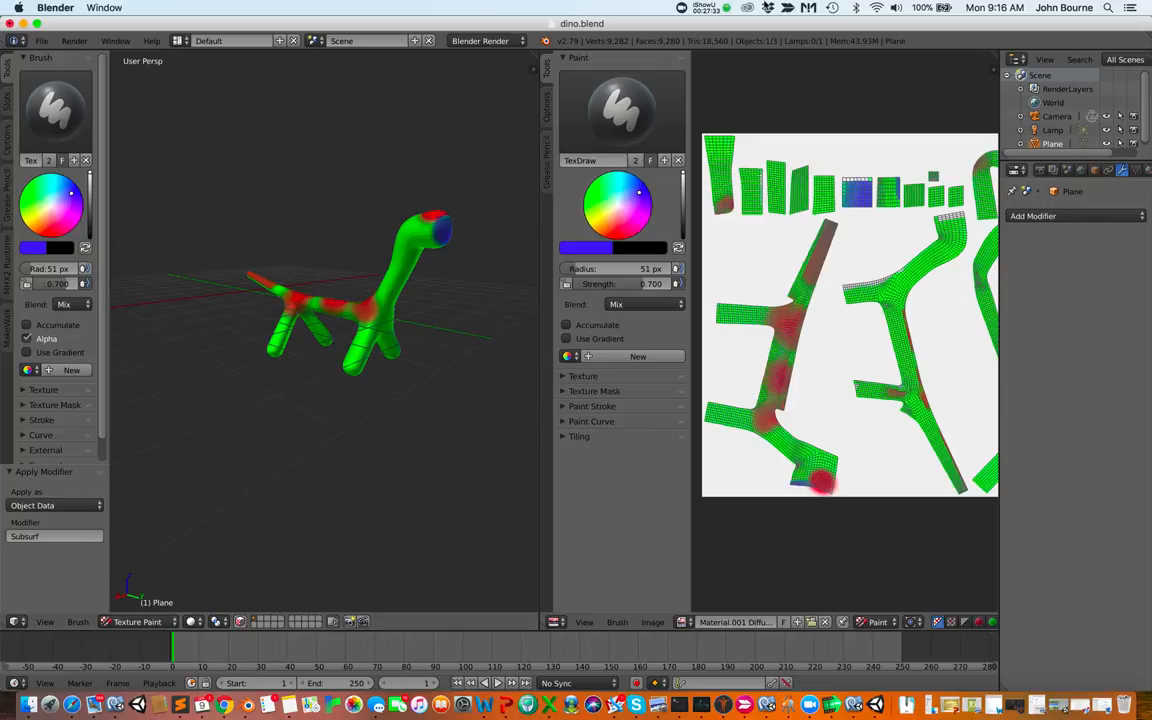
left_click(727, 10)
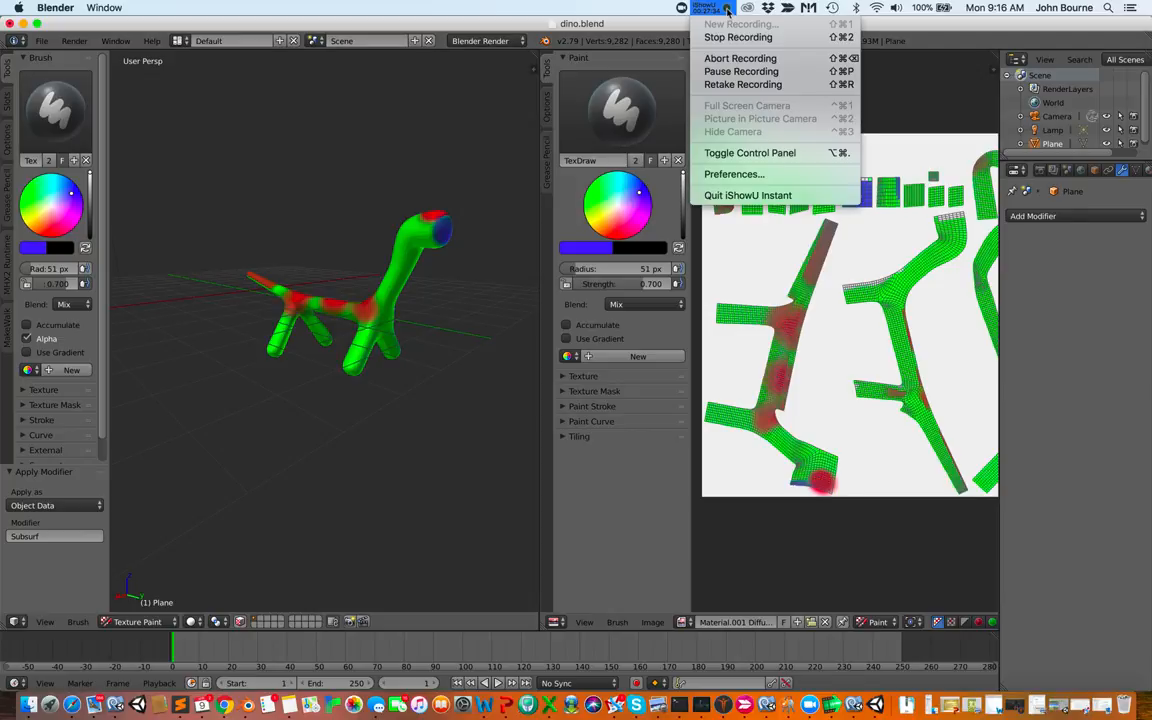